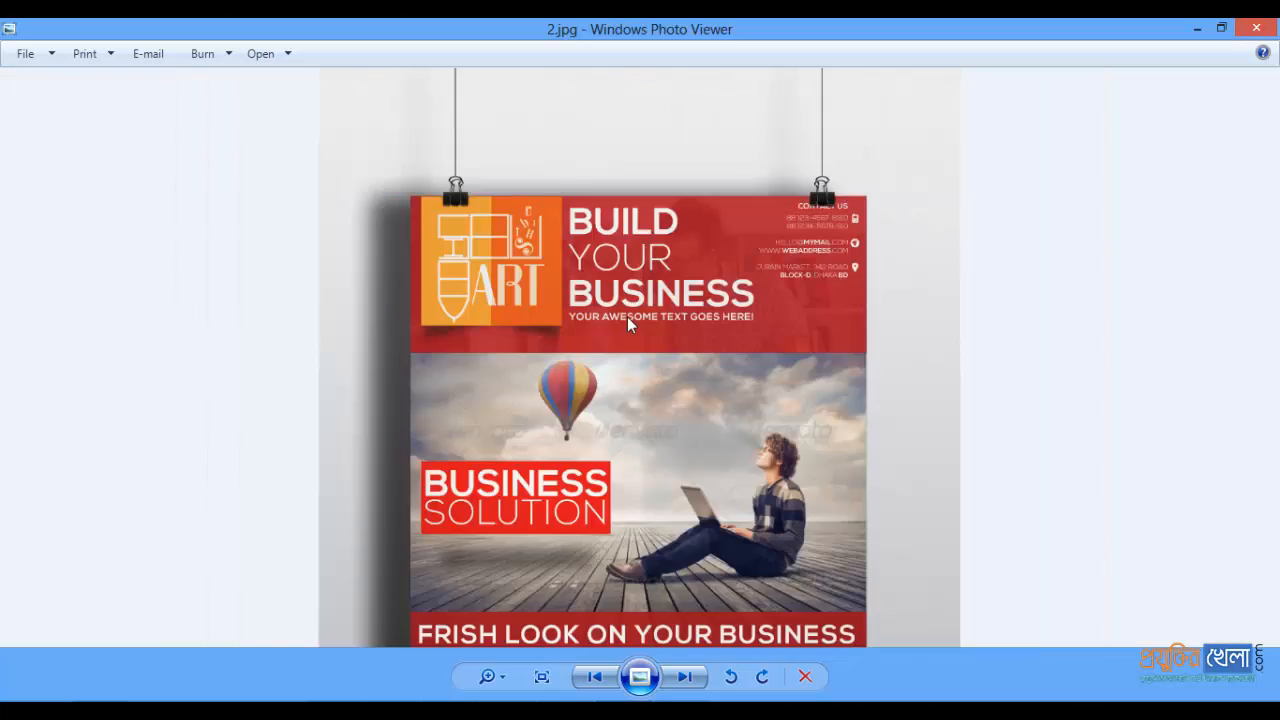
- Examine the finished flyer image closely, including its header, balloon photo, headline band, text sections and skill icons
scroll(628, 317, "down", 2)
scroll(631, 317, "up", 1)
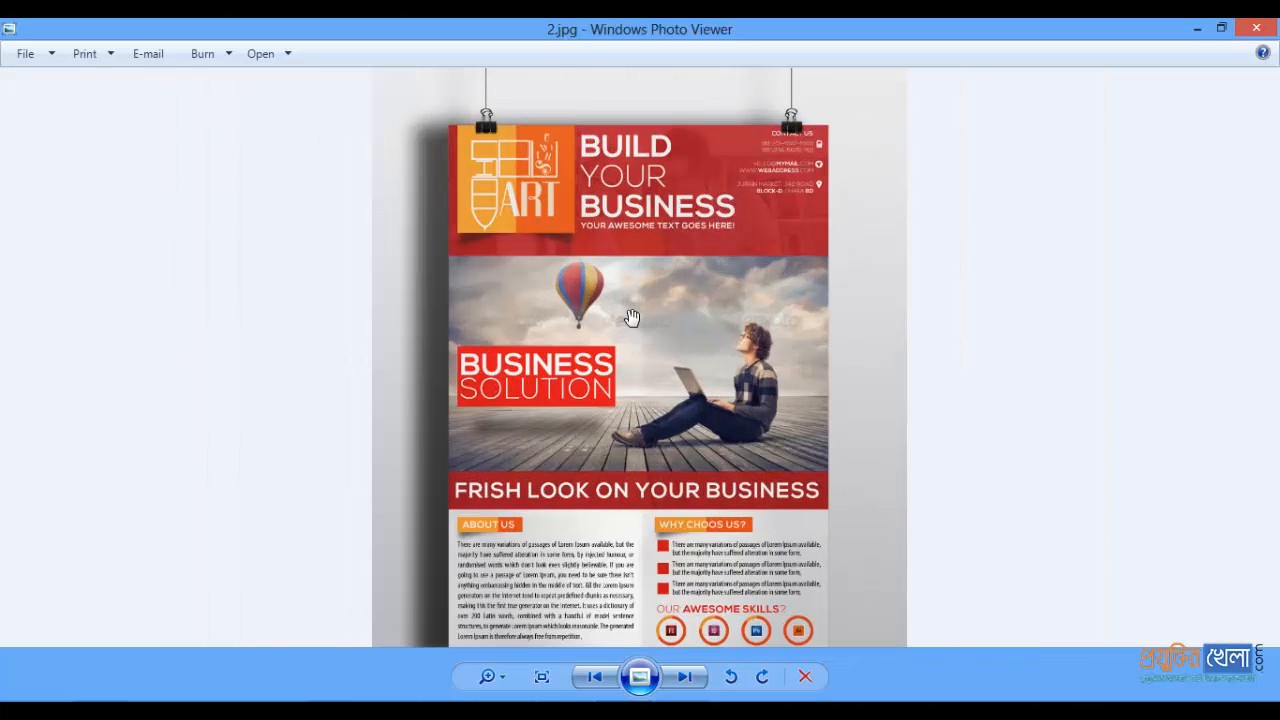
scroll(697, 181, "up", 3)
scroll(697, 180, "up", 1)
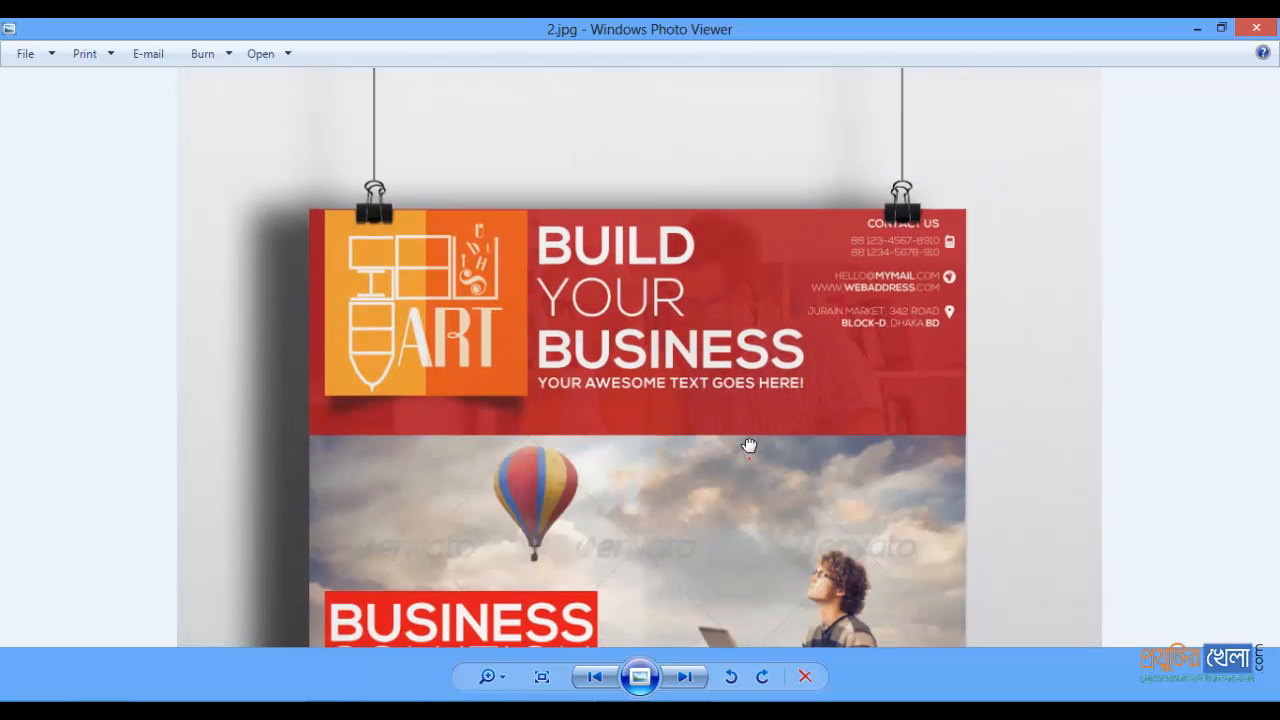
scroll(766, 455, "down", 3)
scroll(775, 397, "down", 3)
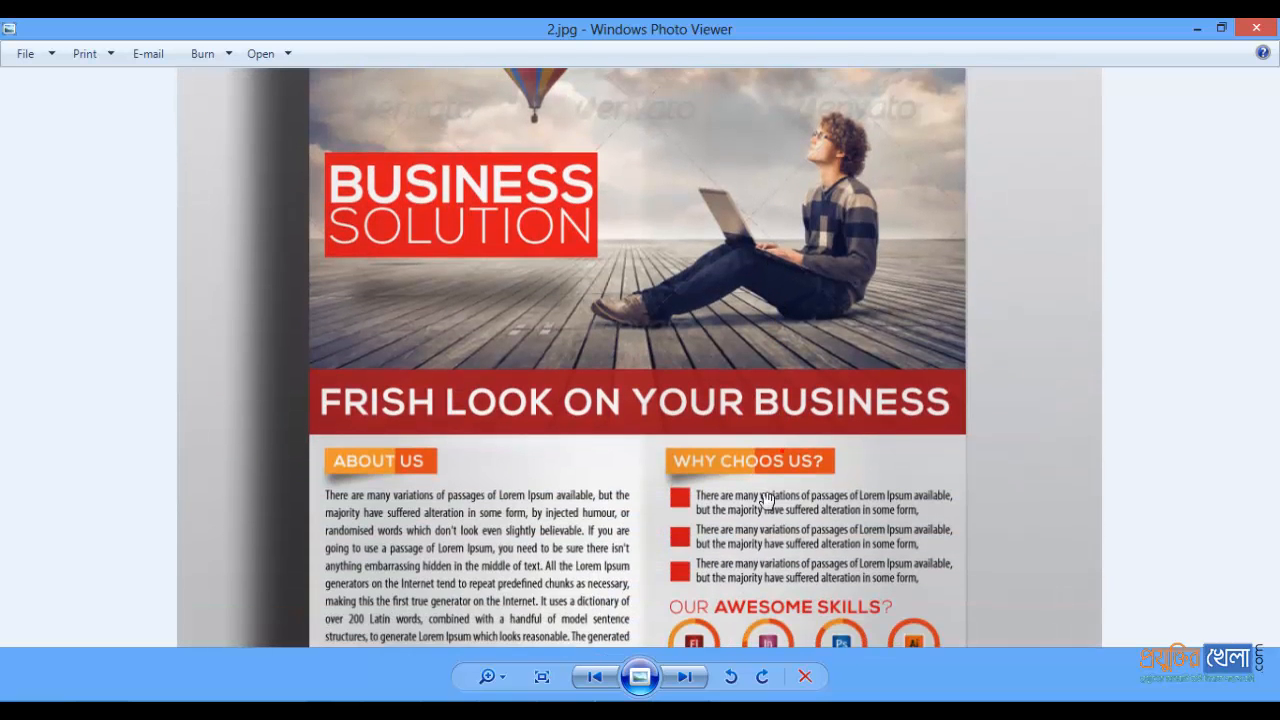
scroll(747, 362, "down", 3)
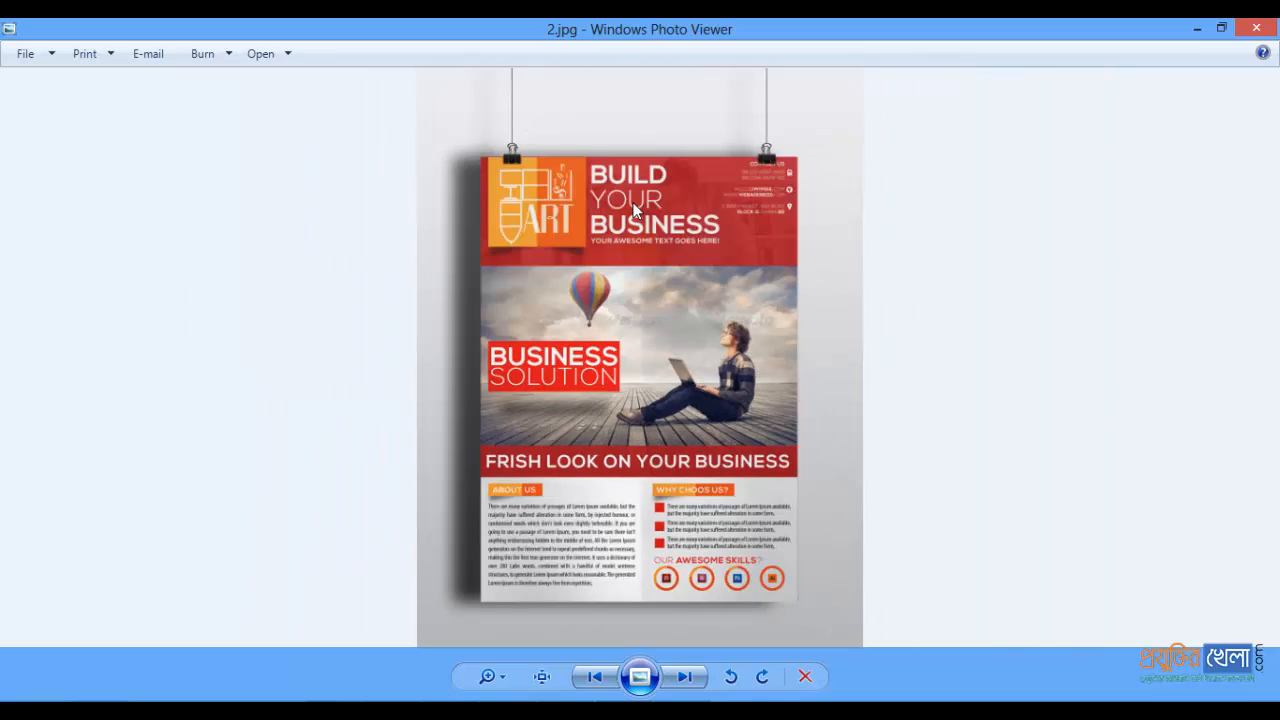
scroll(633, 210, "up", 3)
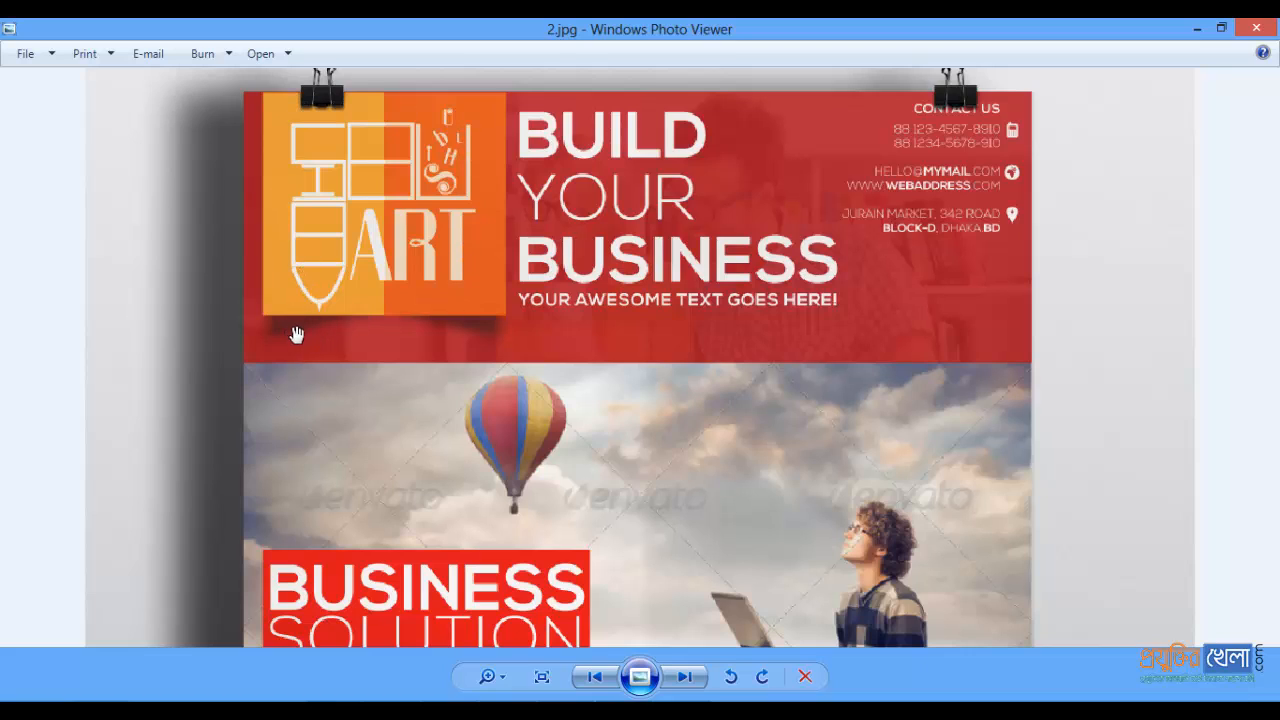
left_click_drag(466, 371, 478, 269)
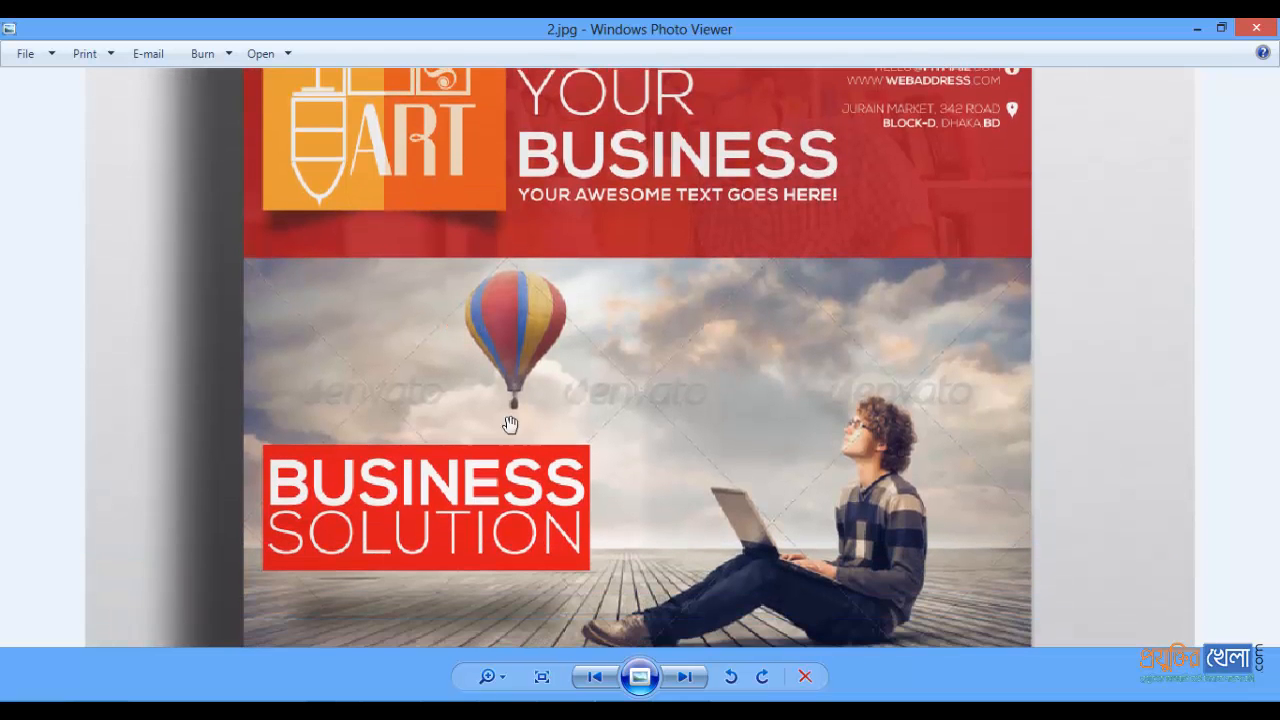
left_click_drag(516, 450, 511, 268)
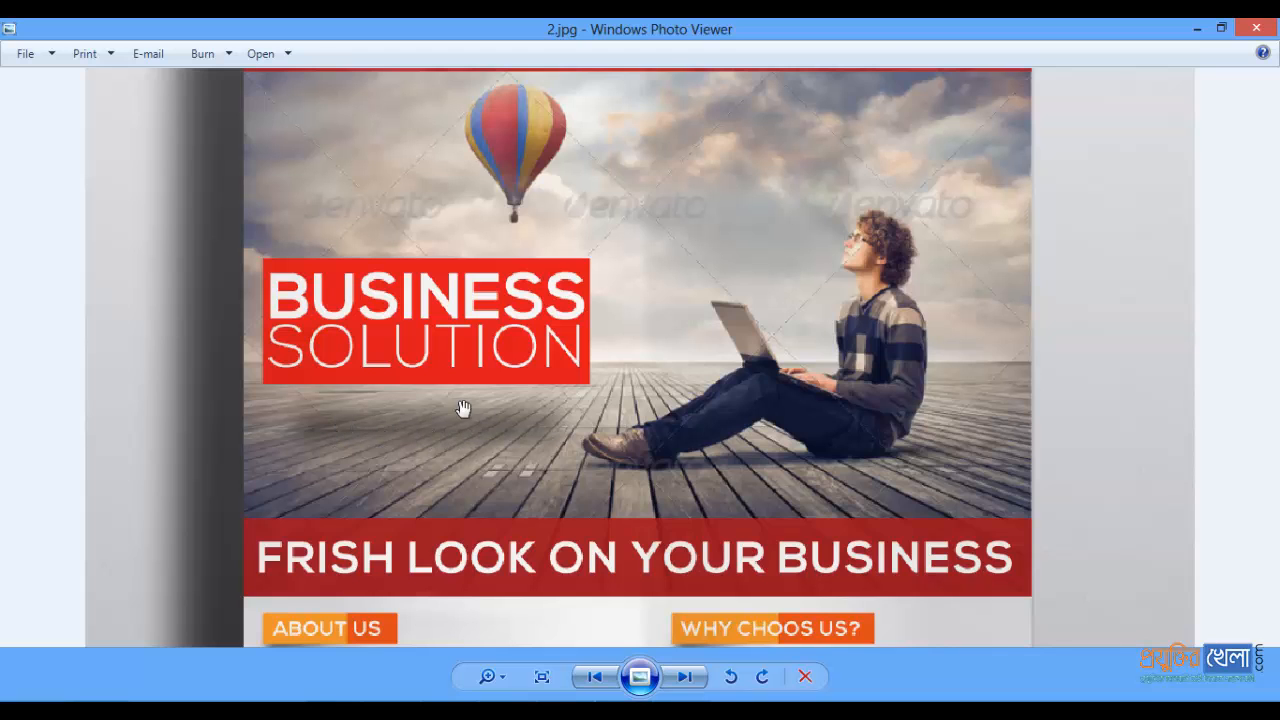
left_click_drag(627, 532, 578, 206)
scroll(218, 413, "up", 3)
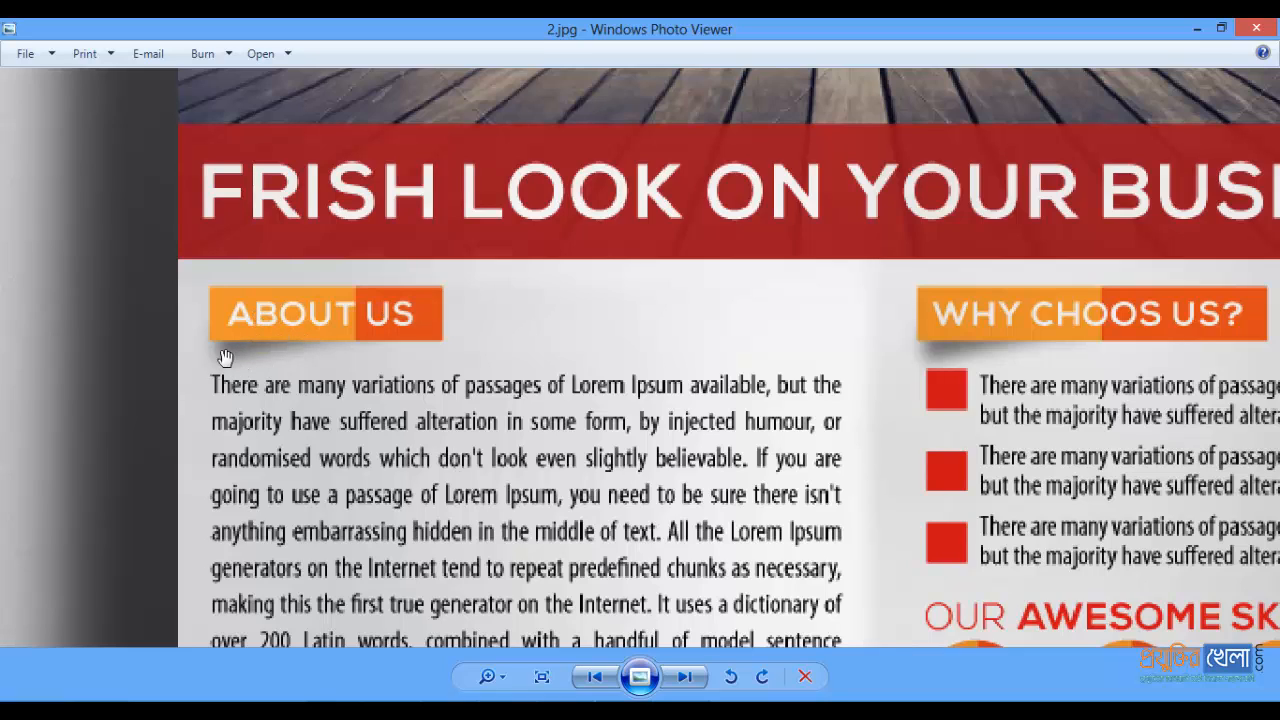
left_click_drag(996, 508, 540, 399)
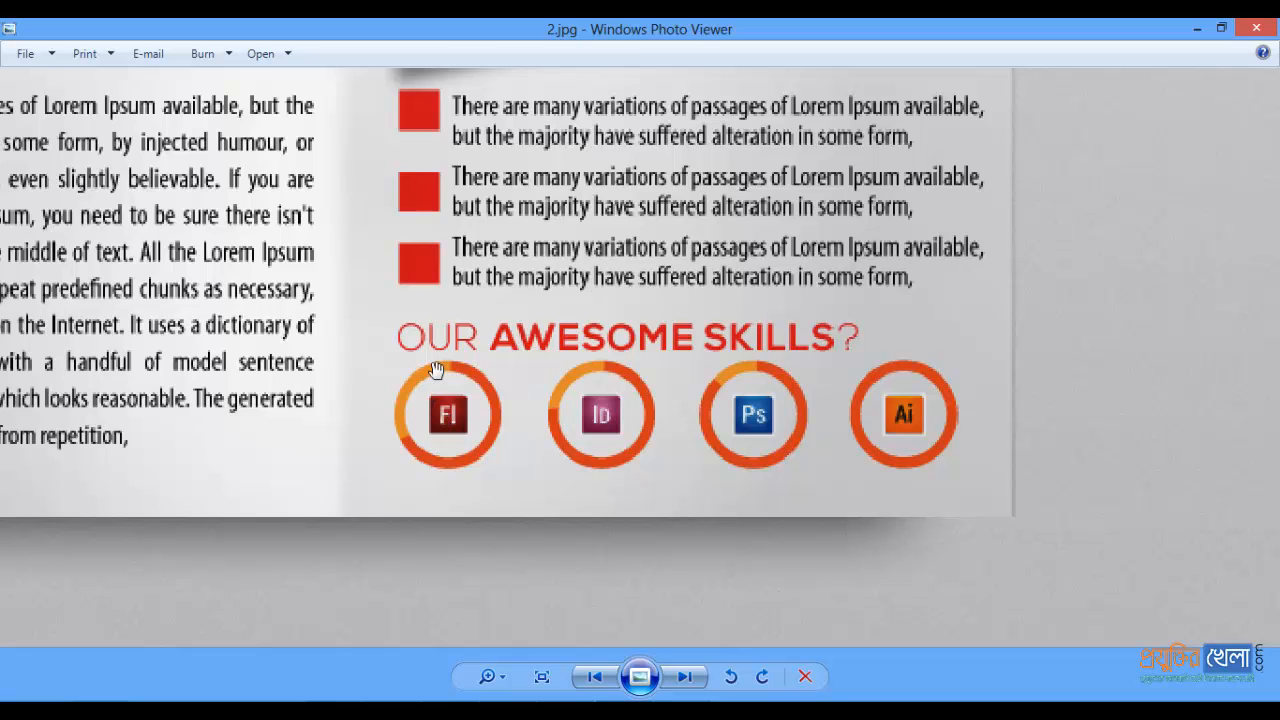
scroll(437, 368, "down", 4)
scroll(437, 368, "down", 2)
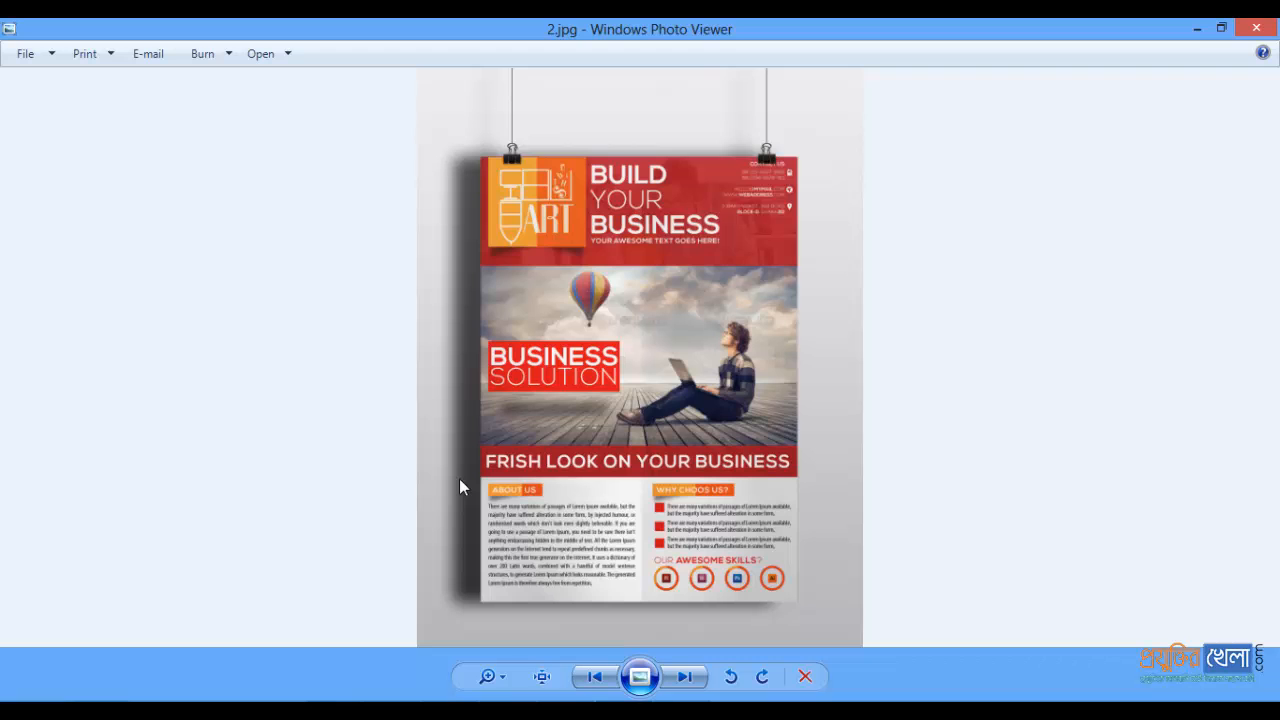
- Switch to Illustrator and bring the Untitled-2 document to the front
key("alt+Tab")
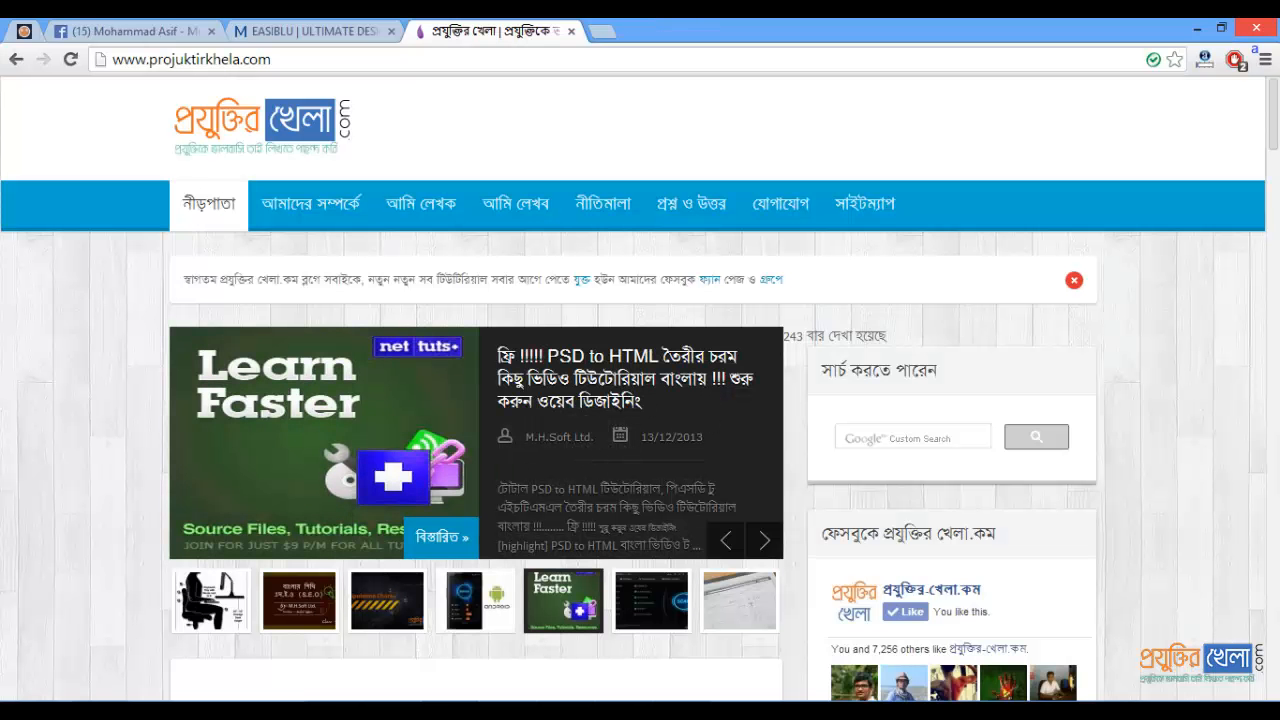
left_click(343, 710)
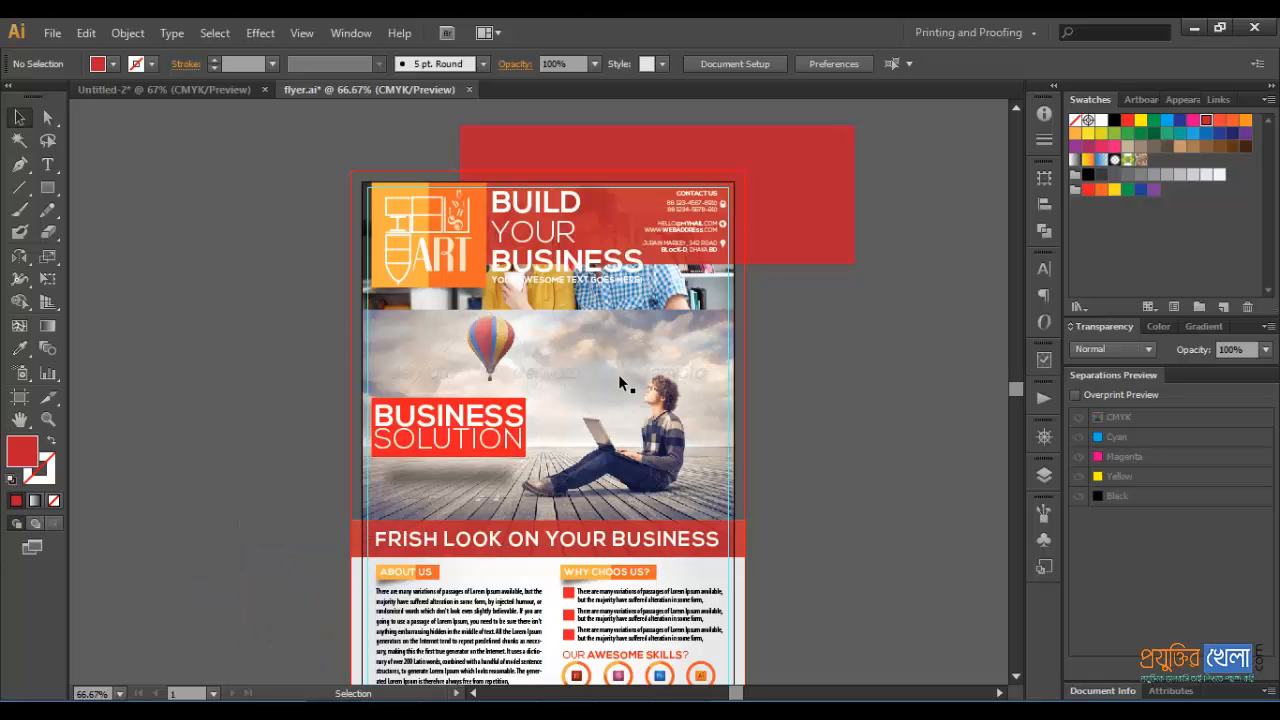
left_click(203, 90)
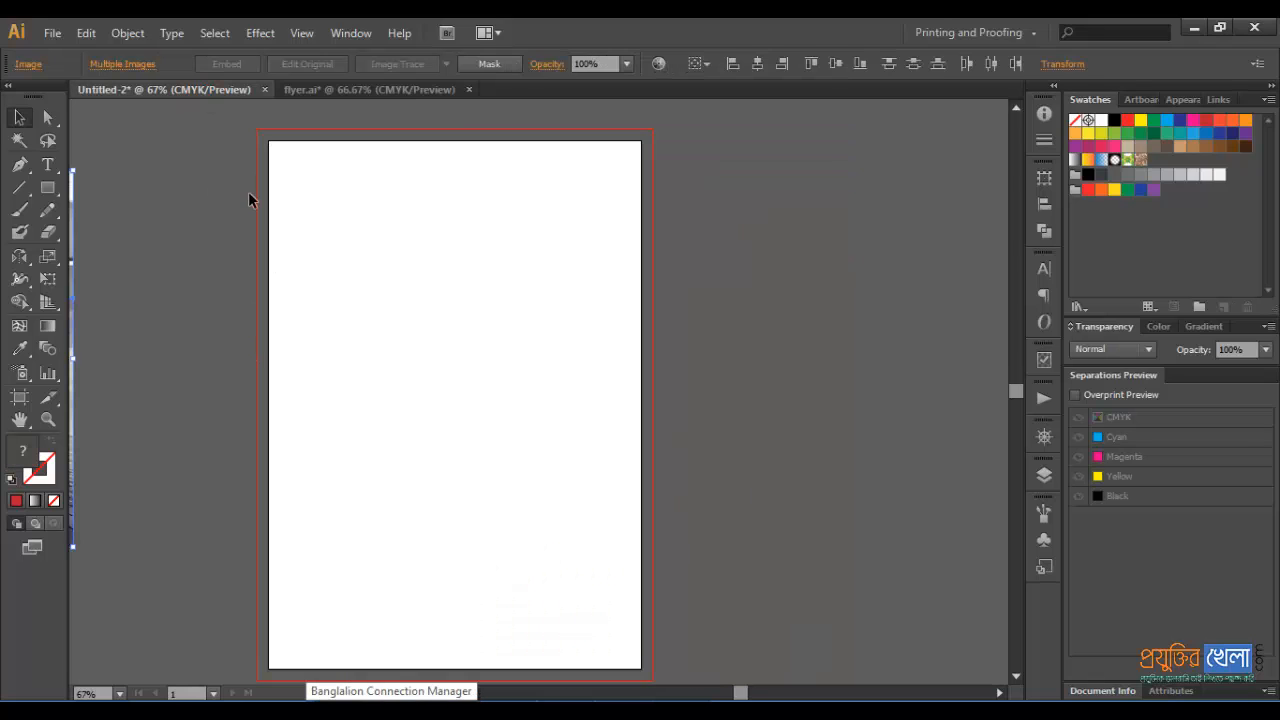
left_click(54, 37)
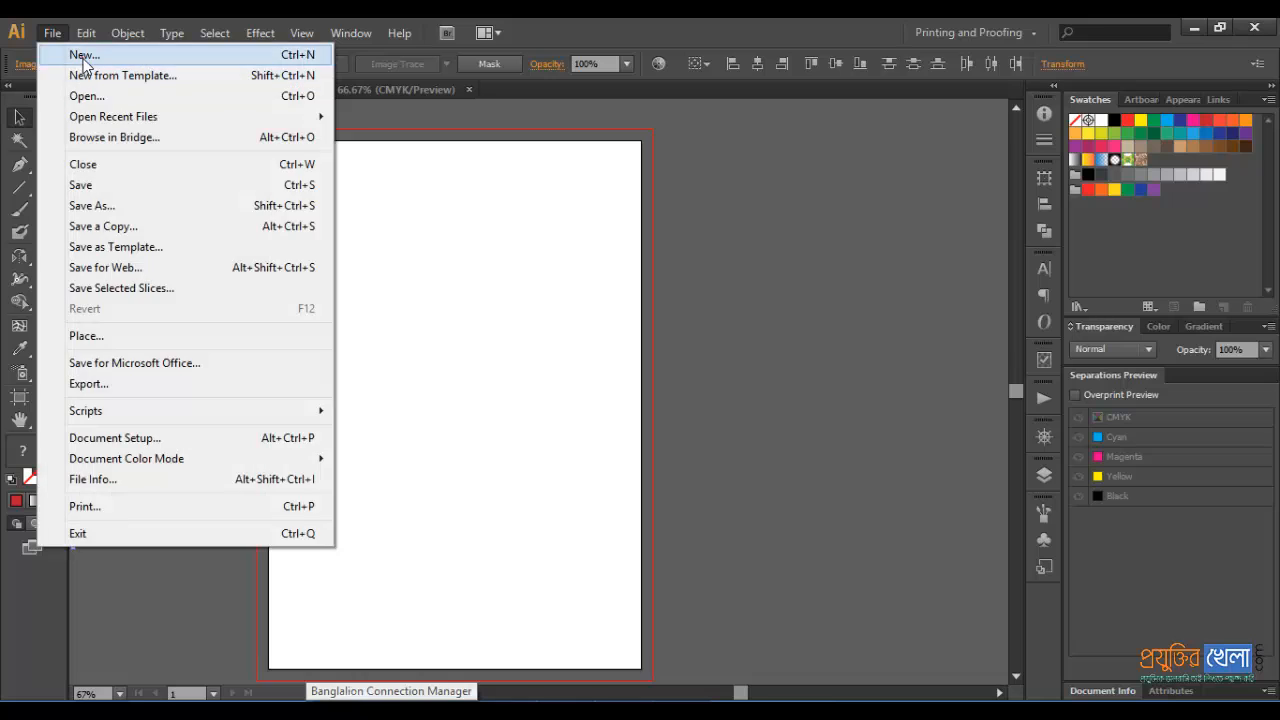
left_click(83, 57)
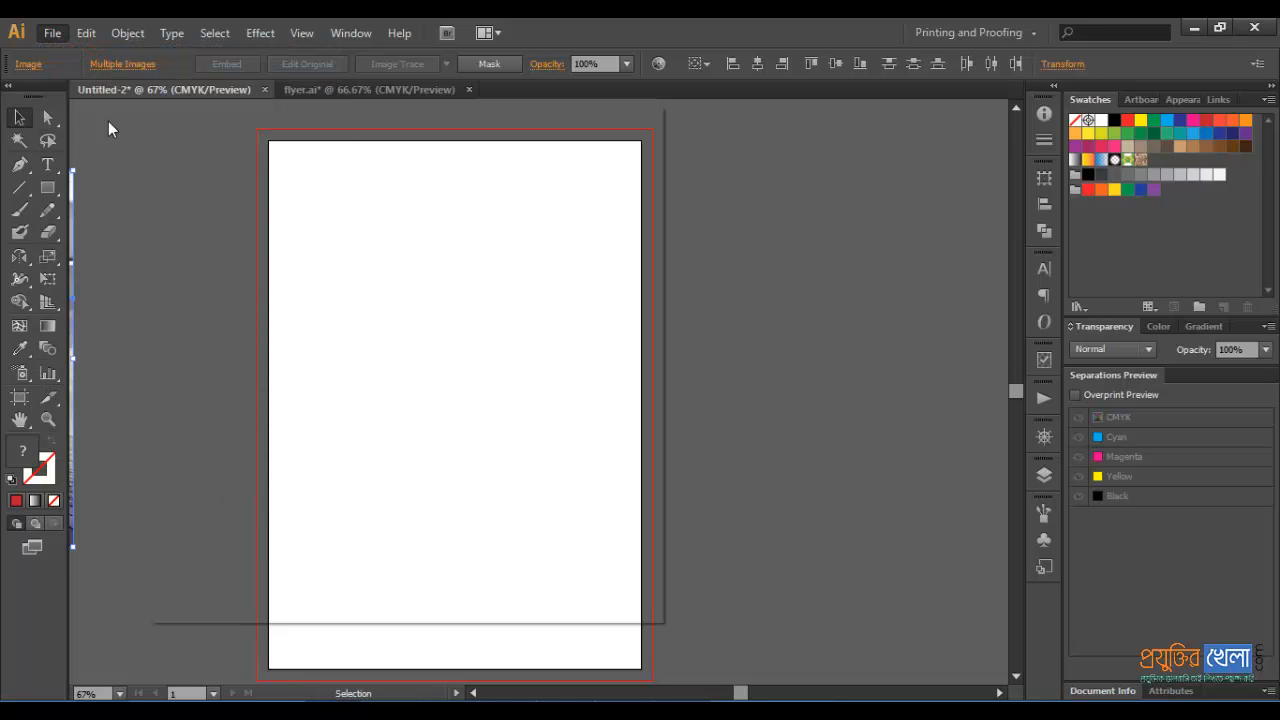
left_click_drag(414, 113, 545, 114)
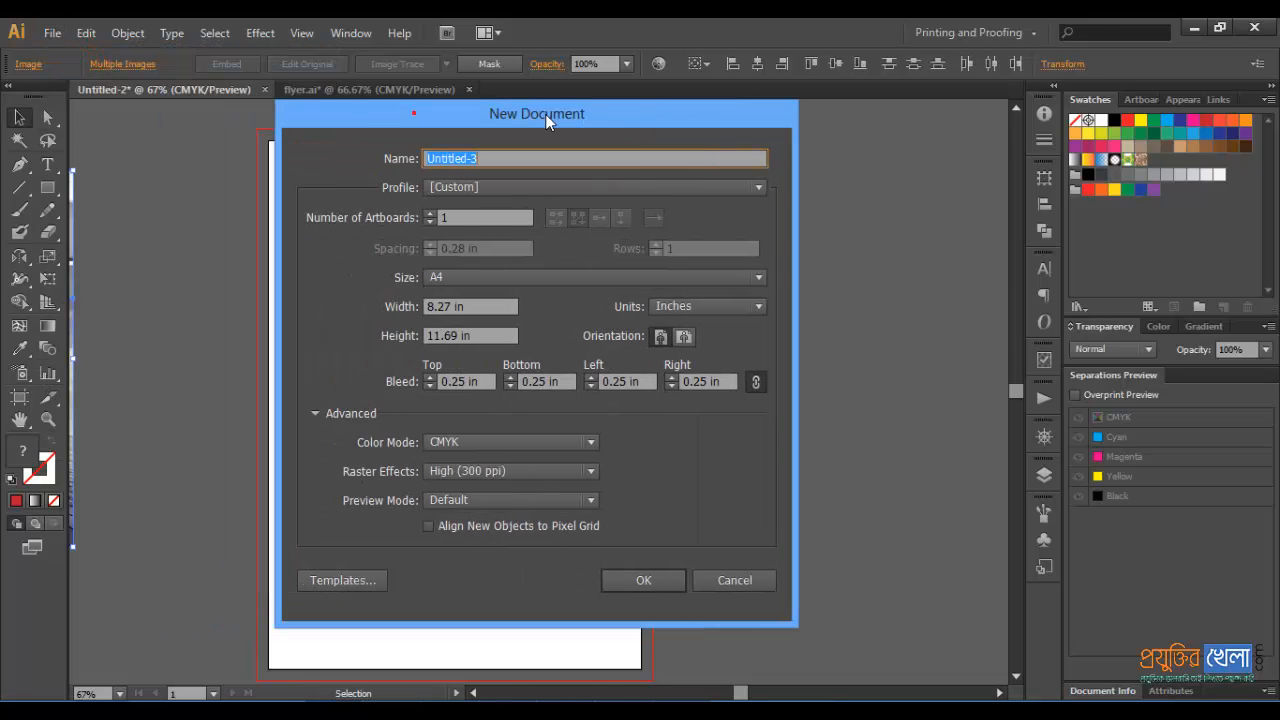
left_click(478, 283)
left_click(474, 276)
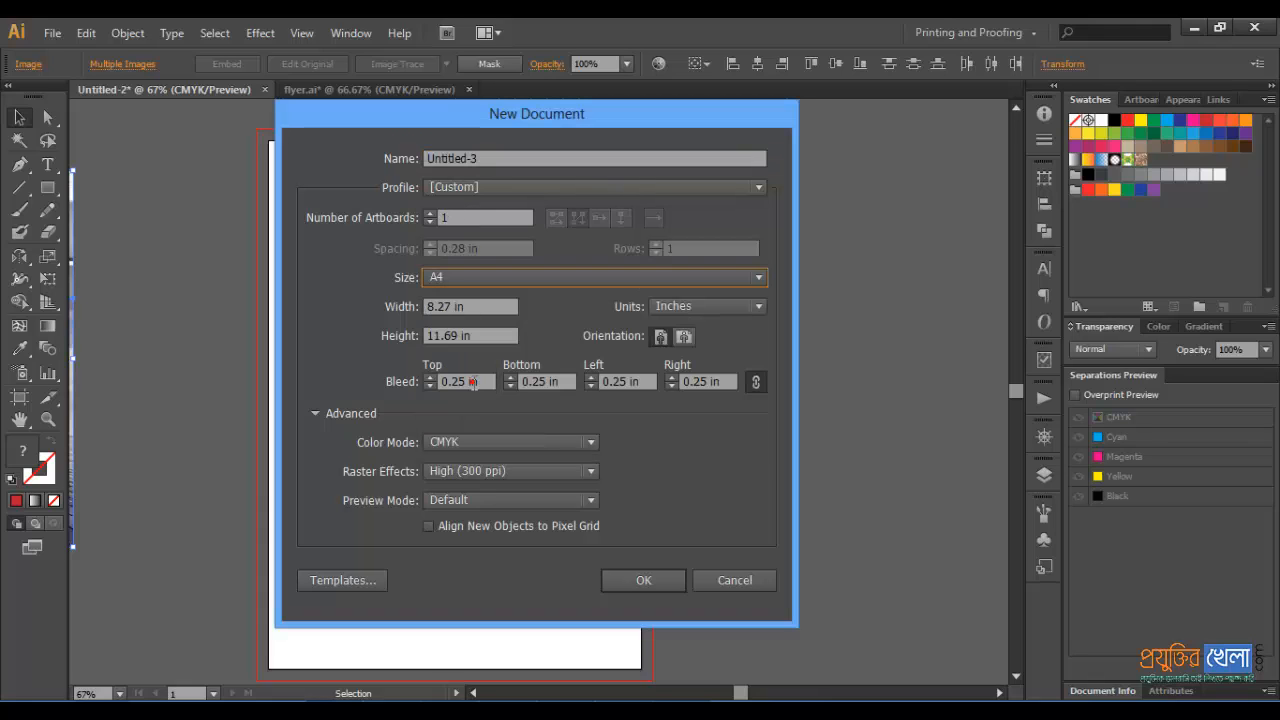
left_click(658, 340)
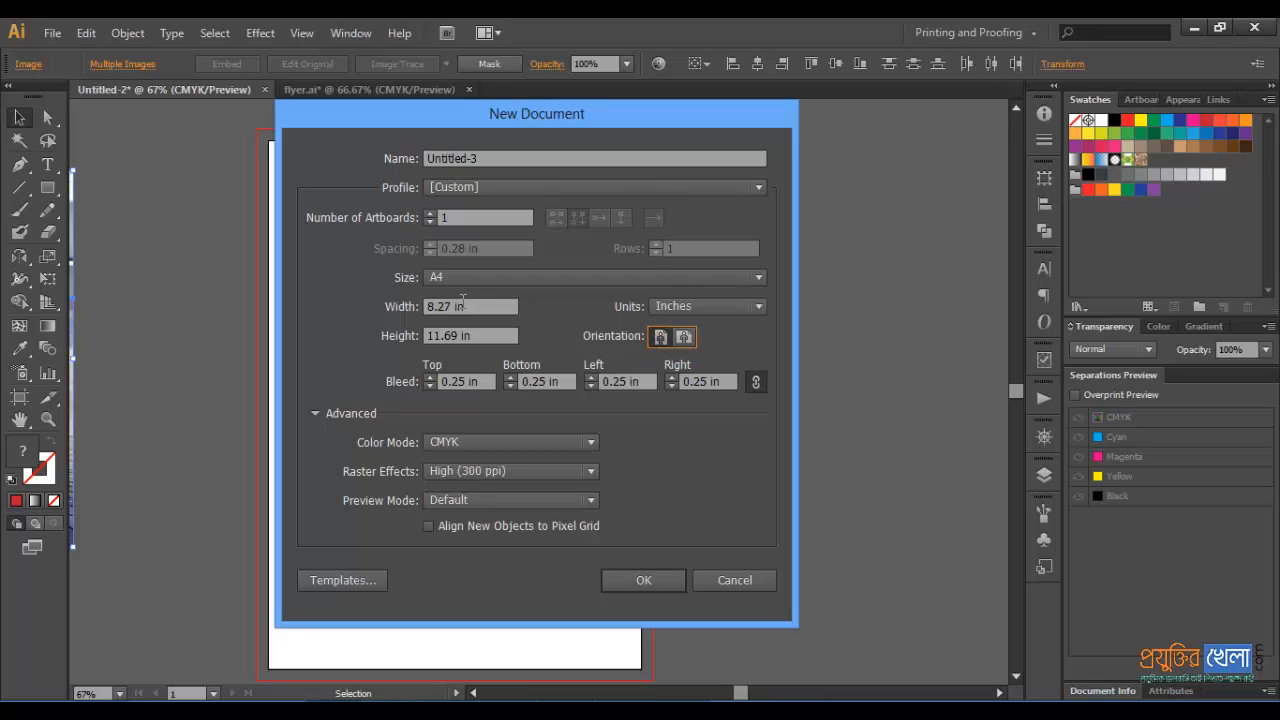
left_click(484, 381)
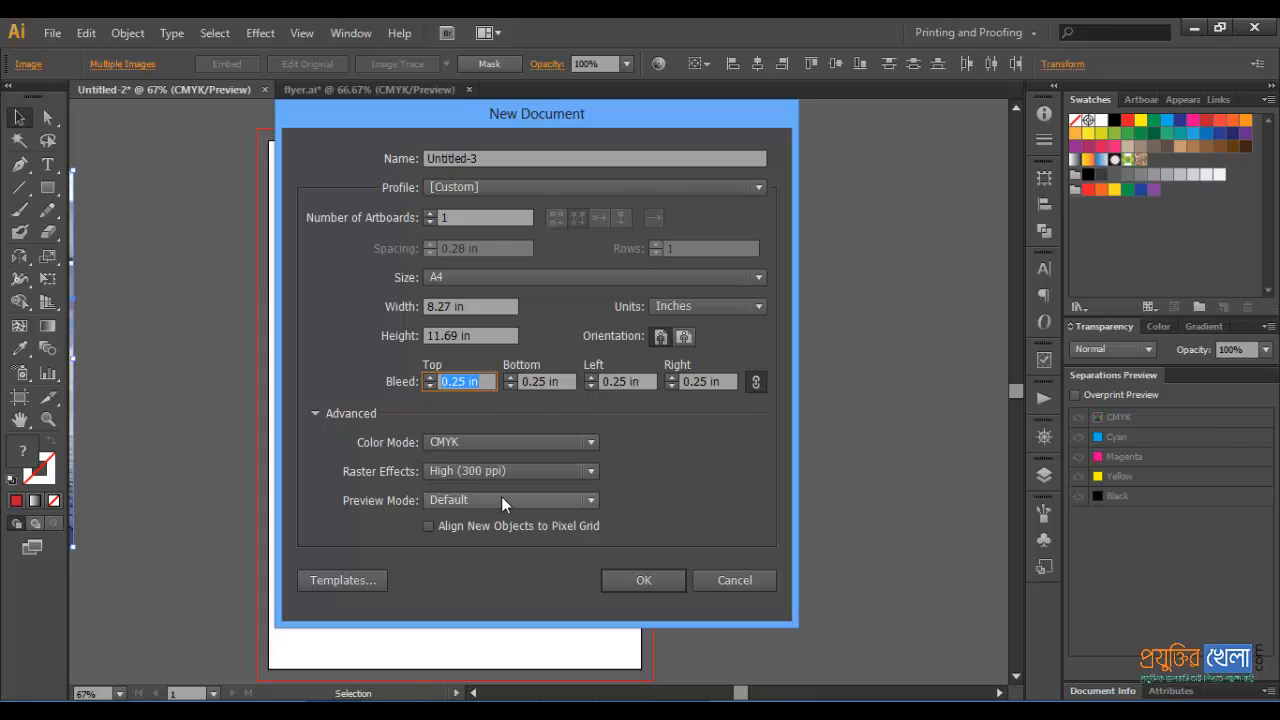
left_click(316, 413)
left_click(316, 413)
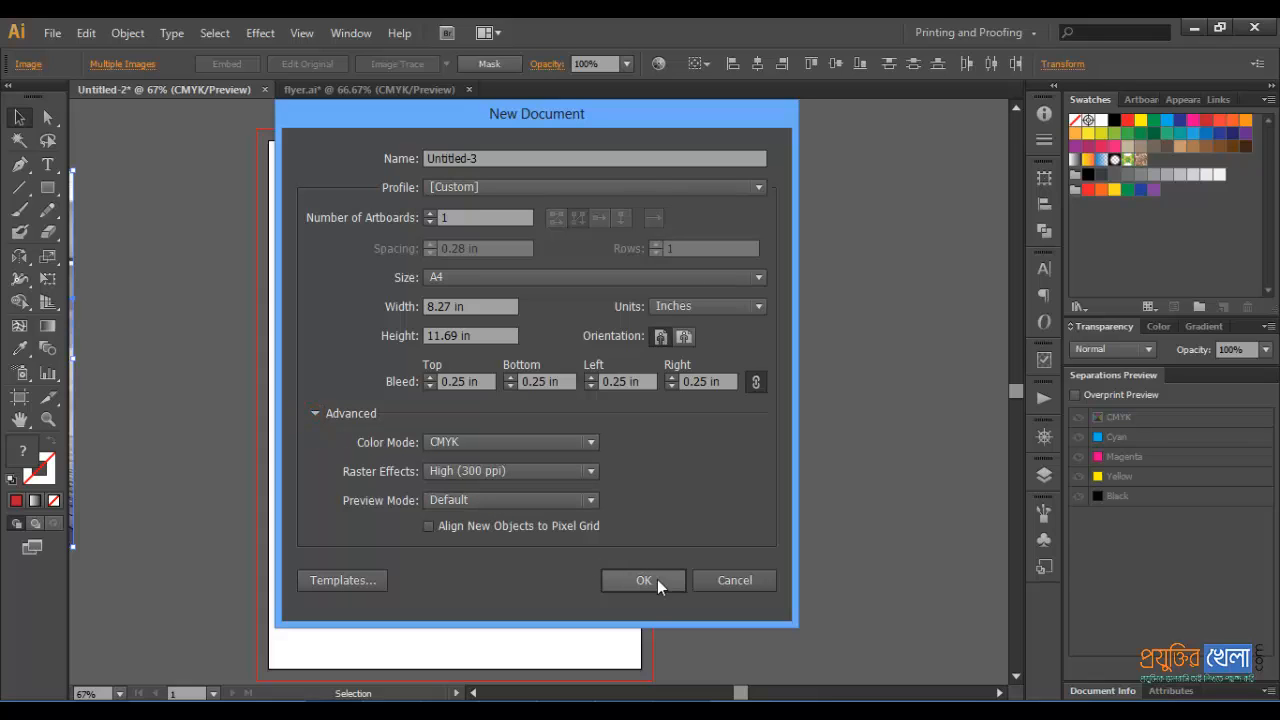
left_click(737, 582)
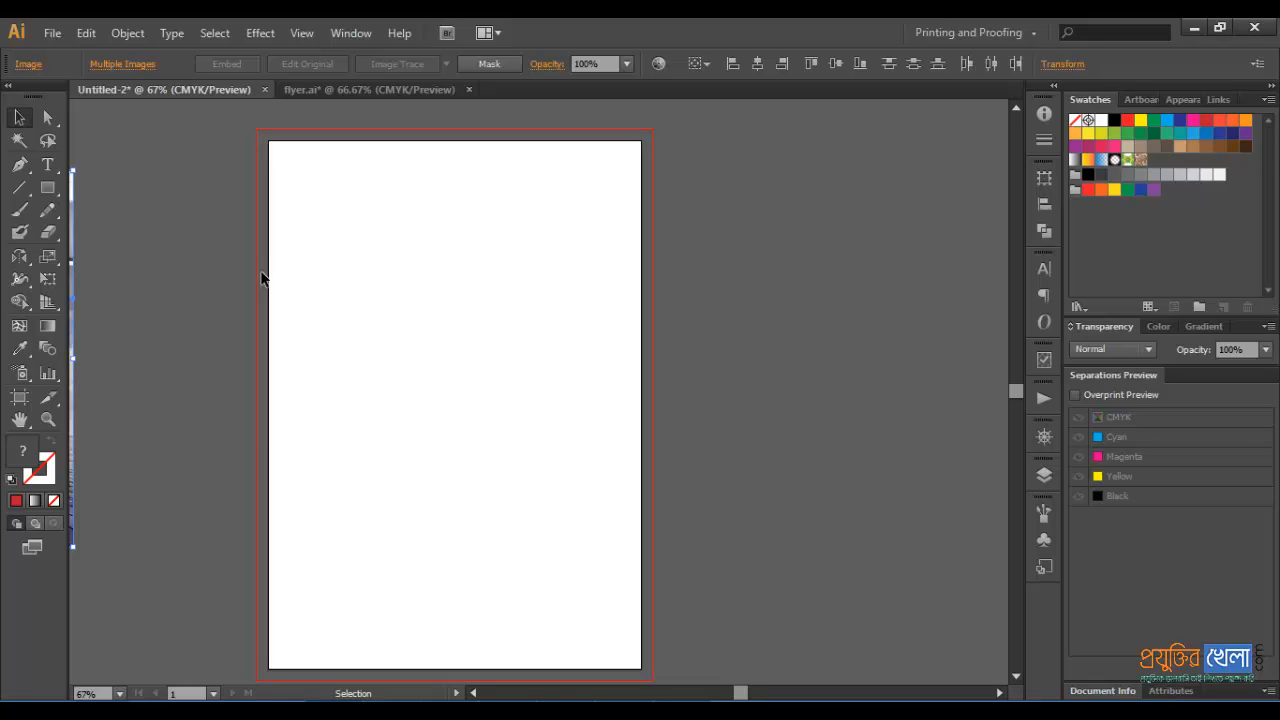
- Move the two selected photos from beside the artboard onto it and nudge them down toward the page's top edge
key("space")
left_click_drag(266, 253, 448, 255)
left_click_drag(240, 236, 794, 217)
left_click_drag(757, 256, 762, 255)
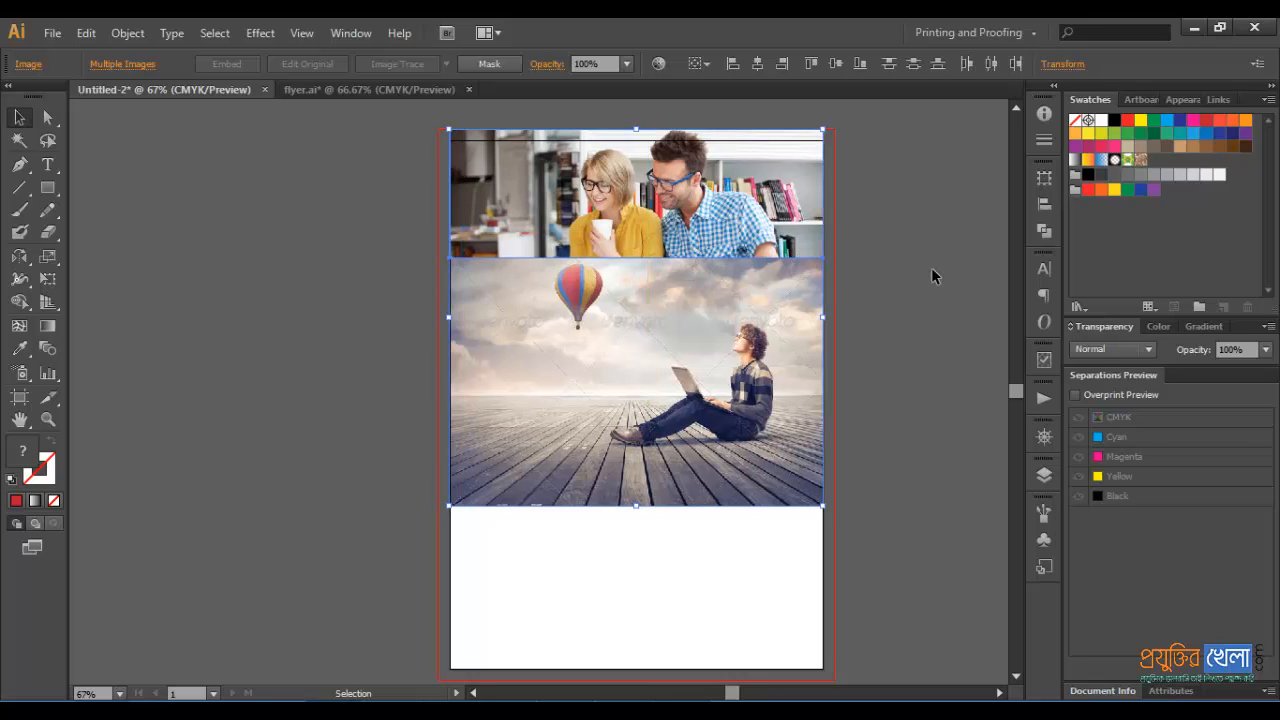
key("Down")
key("Down")
key("Down")
key("Down")
key("Down")
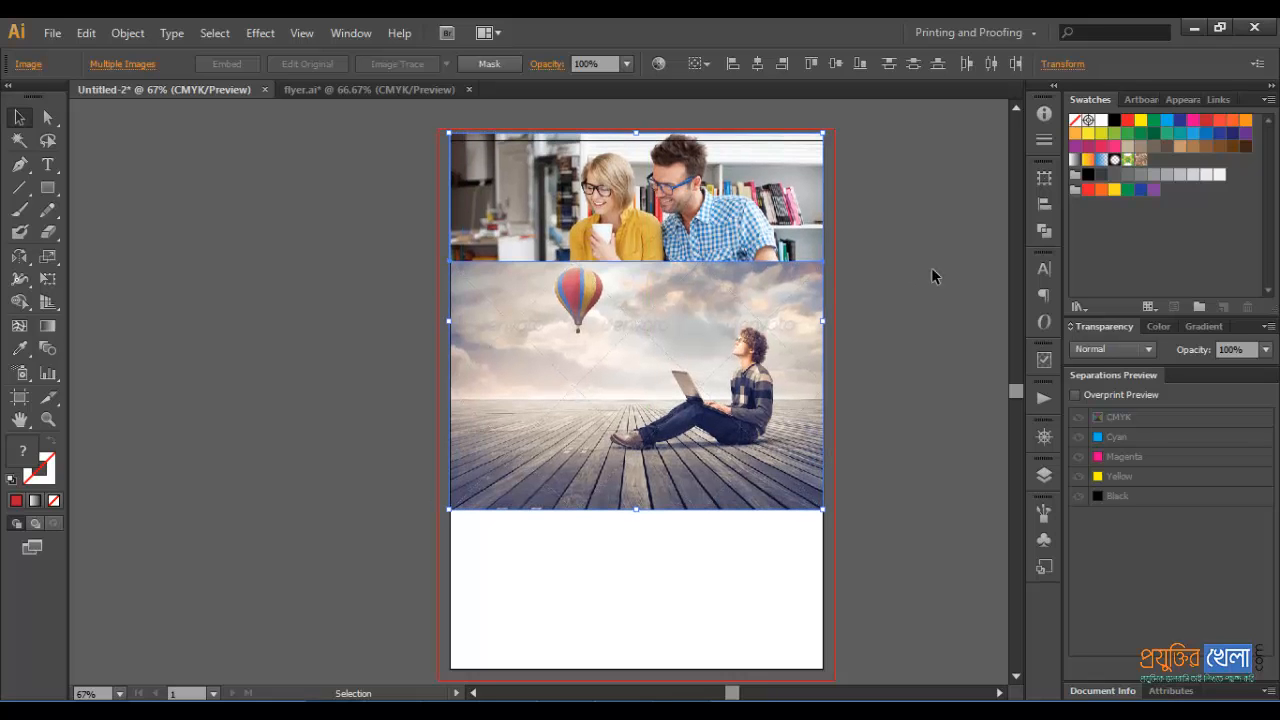
- Check the placement in flyer.ai, then move both photos up in Untitled-2 to the top bleed line and deselect them
left_click(334, 89)
left_click(200, 89)
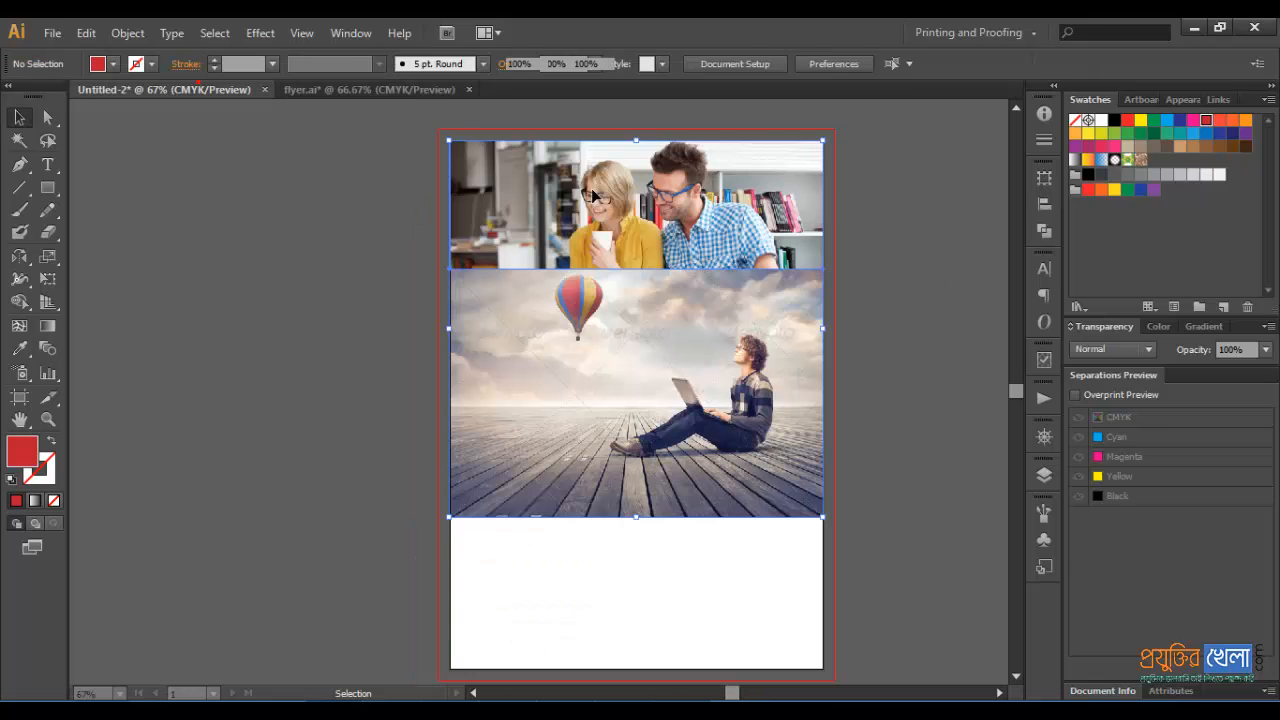
left_click_drag(615, 187, 615, 175)
left_click(886, 240)
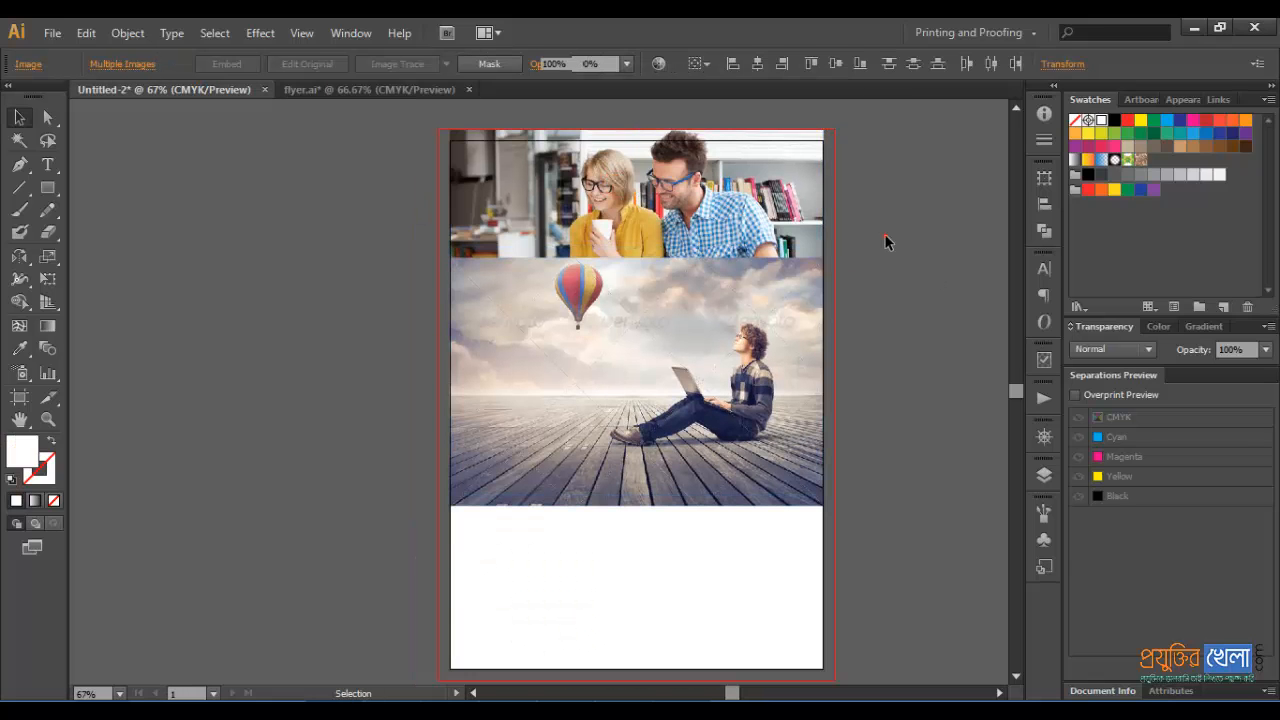
- Draw a rectangle covering the couple photo across the full bleed width and fill it with red C=15 M=100 Y=90 K=10
key("ctrl+plus")
left_click_drag(793, 271, 571, 428)
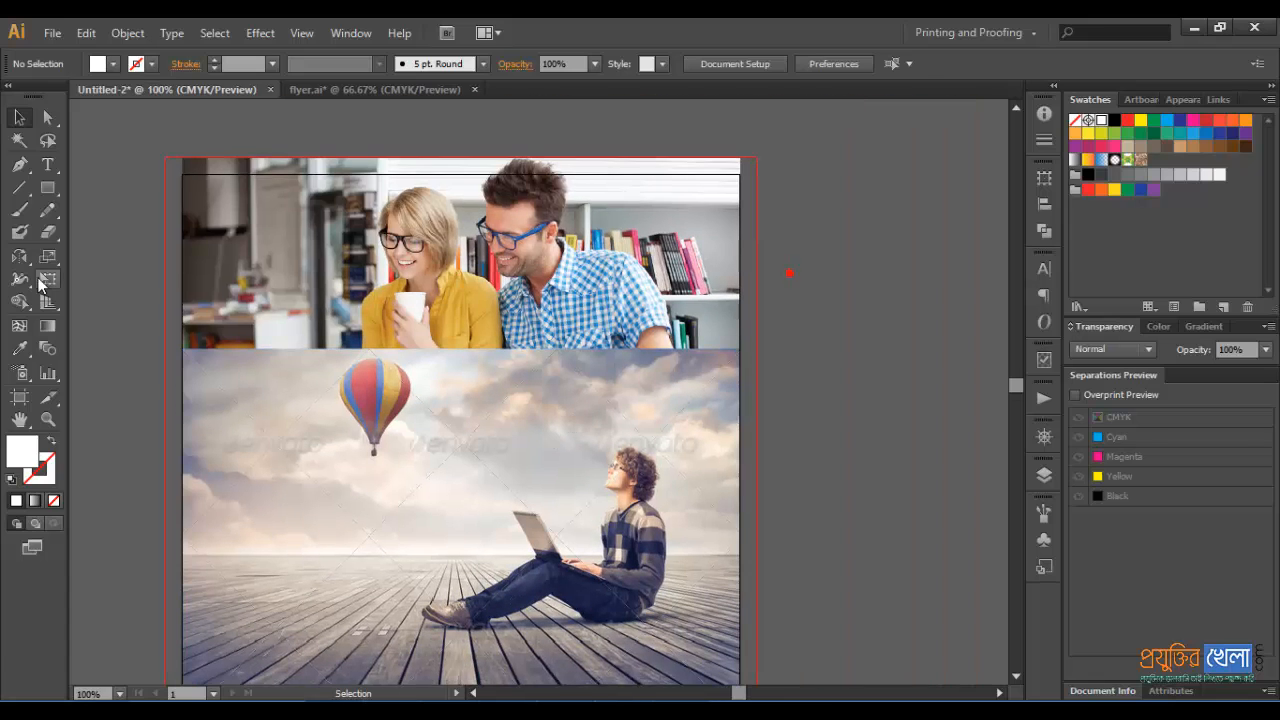
left_click(49, 187)
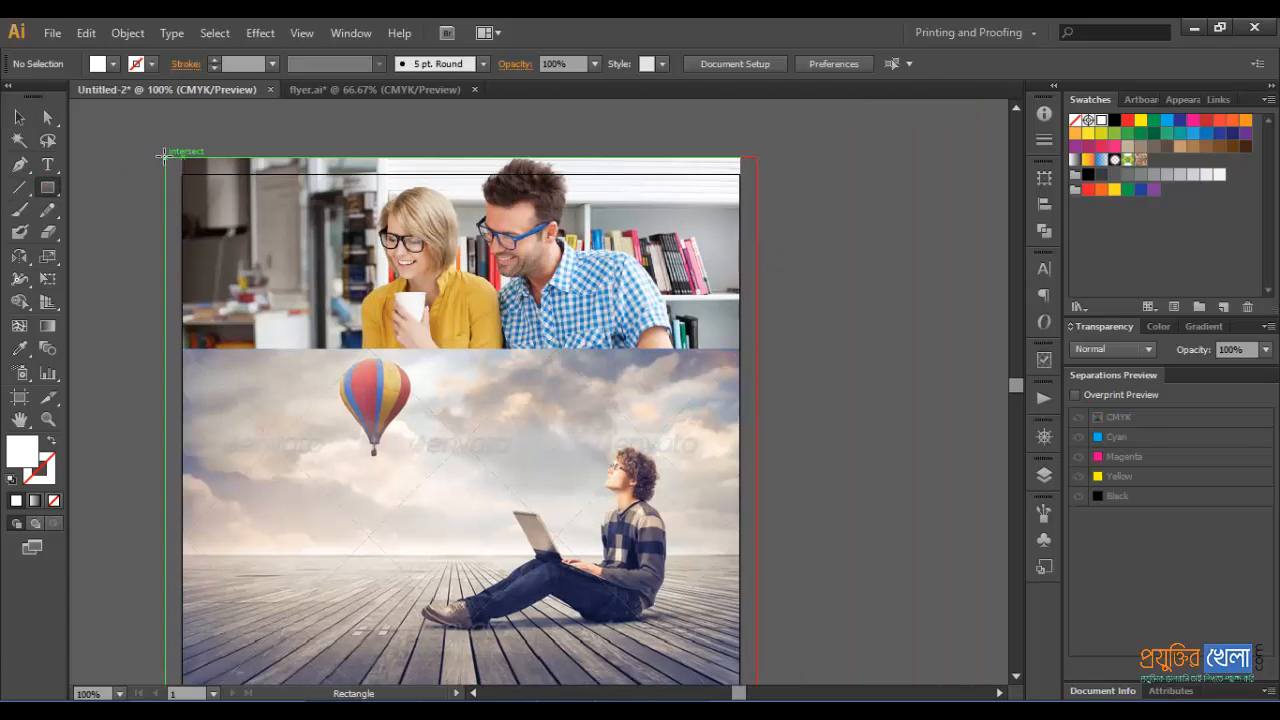
left_click_drag(165, 156, 757, 347)
left_click(20, 117)
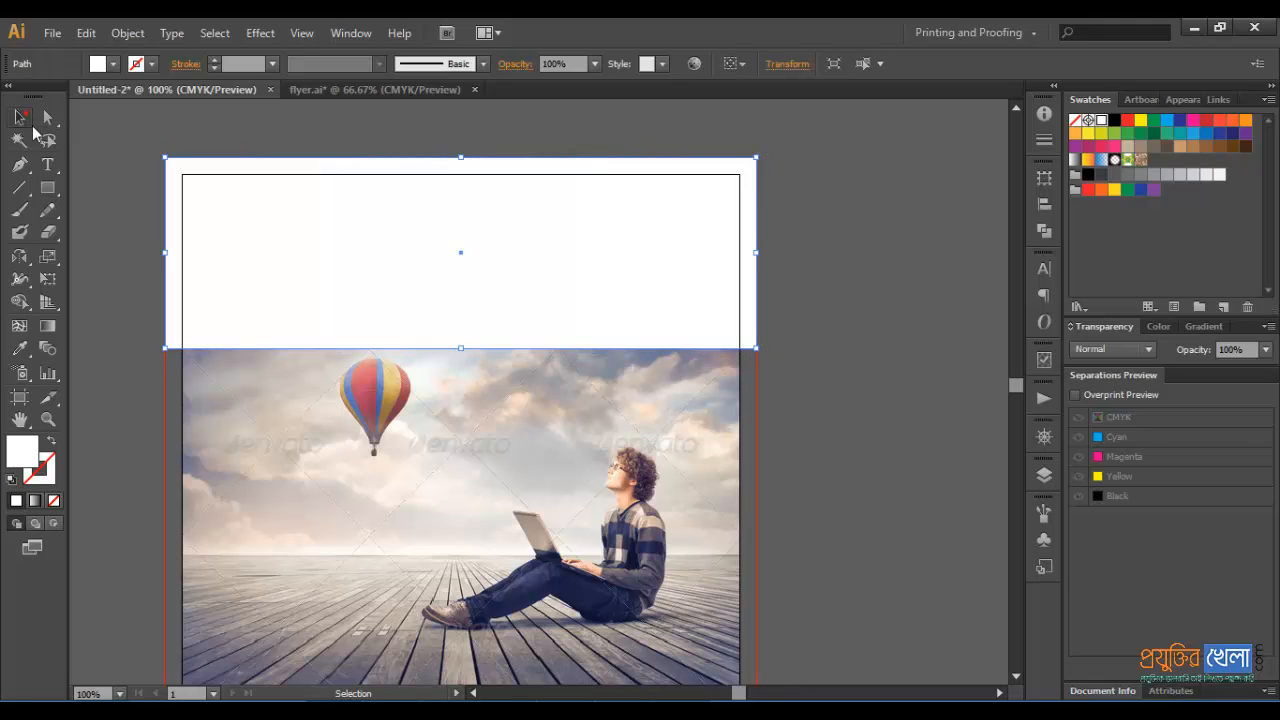
left_click(1207, 121)
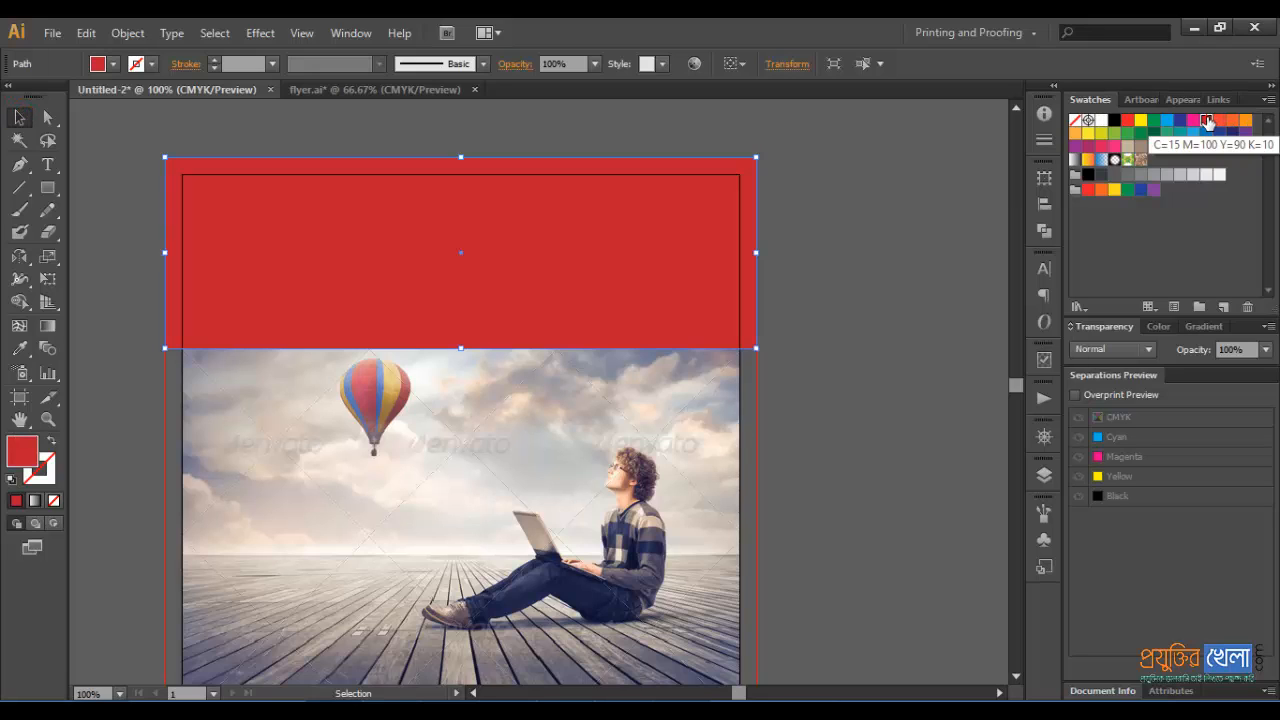
- Set the red header rectangle's opacity to 90% and deselect it
left_click(1265, 349)
left_click(1244, 557)
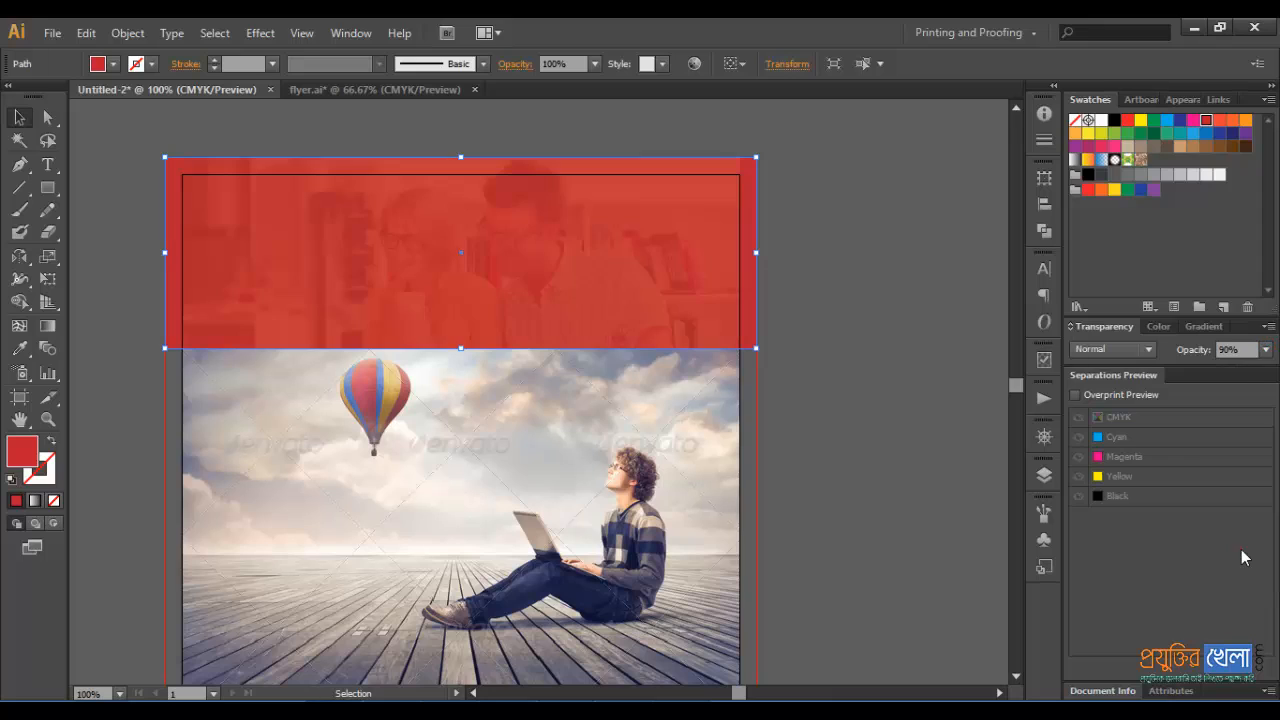
left_click(907, 432)
- Try a different blending mode on the red header rectangle, undo it and clear the selection
left_click(702, 226)
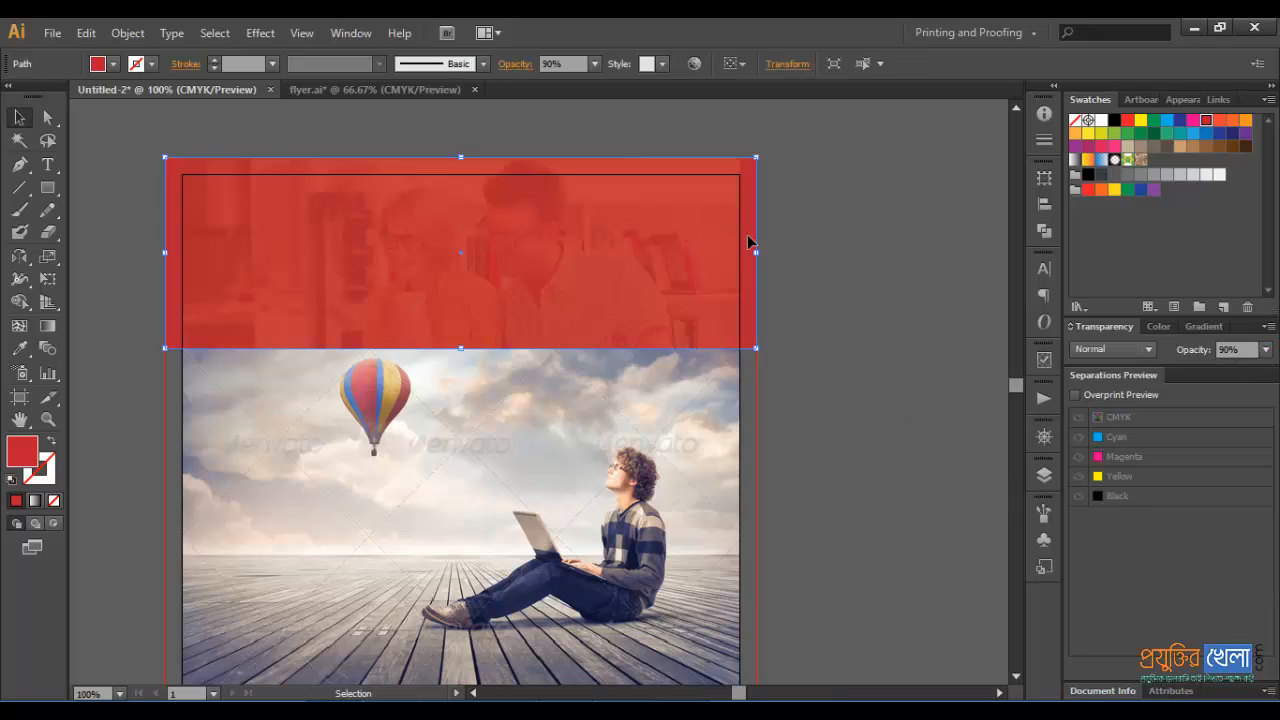
left_click(1112, 350)
left_click(1095, 398)
left_click(914, 346)
key("ctrl+z")
left_click(859, 319)
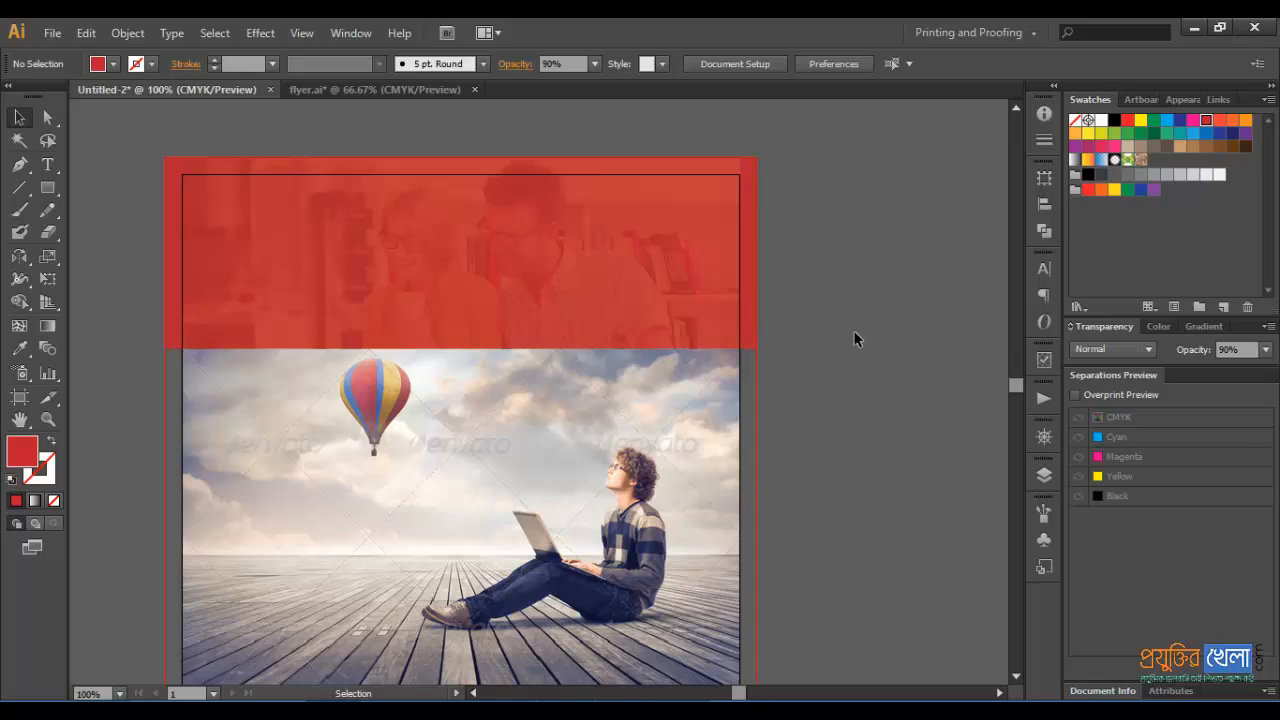
- Draw a small red rectangle on the open-sky area of the second photo, below the balloon and beside the seated man
scroll(845, 350, "down", 4)
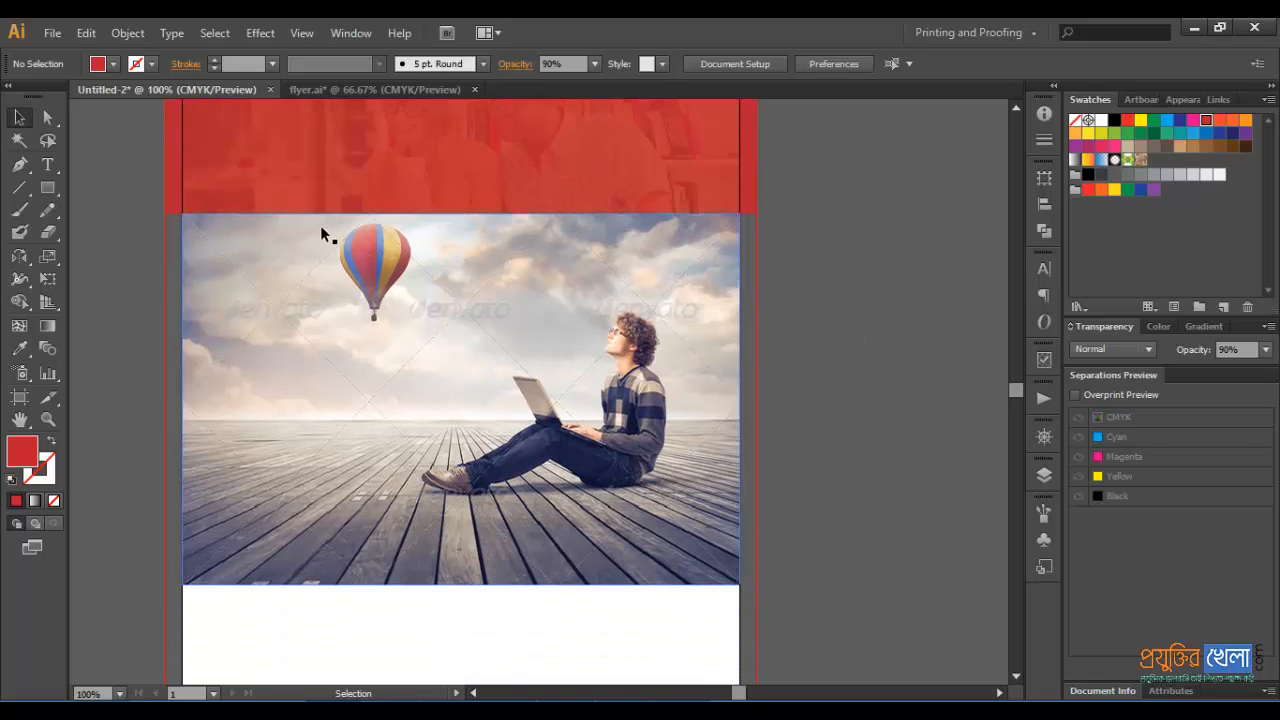
left_click(48, 190)
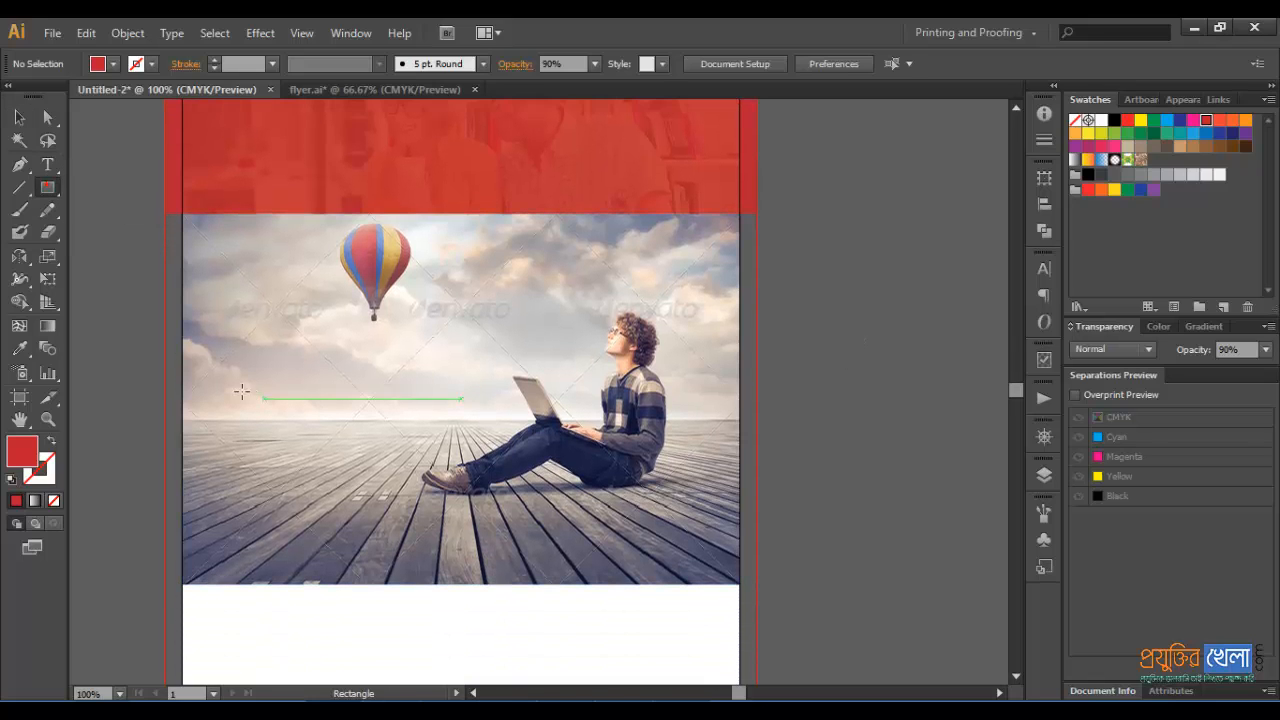
mouse_move(208, 348)
left_mouse_down()
mouse_move(282, 402)
mouse_move(404, 424)
left_mouse_up()
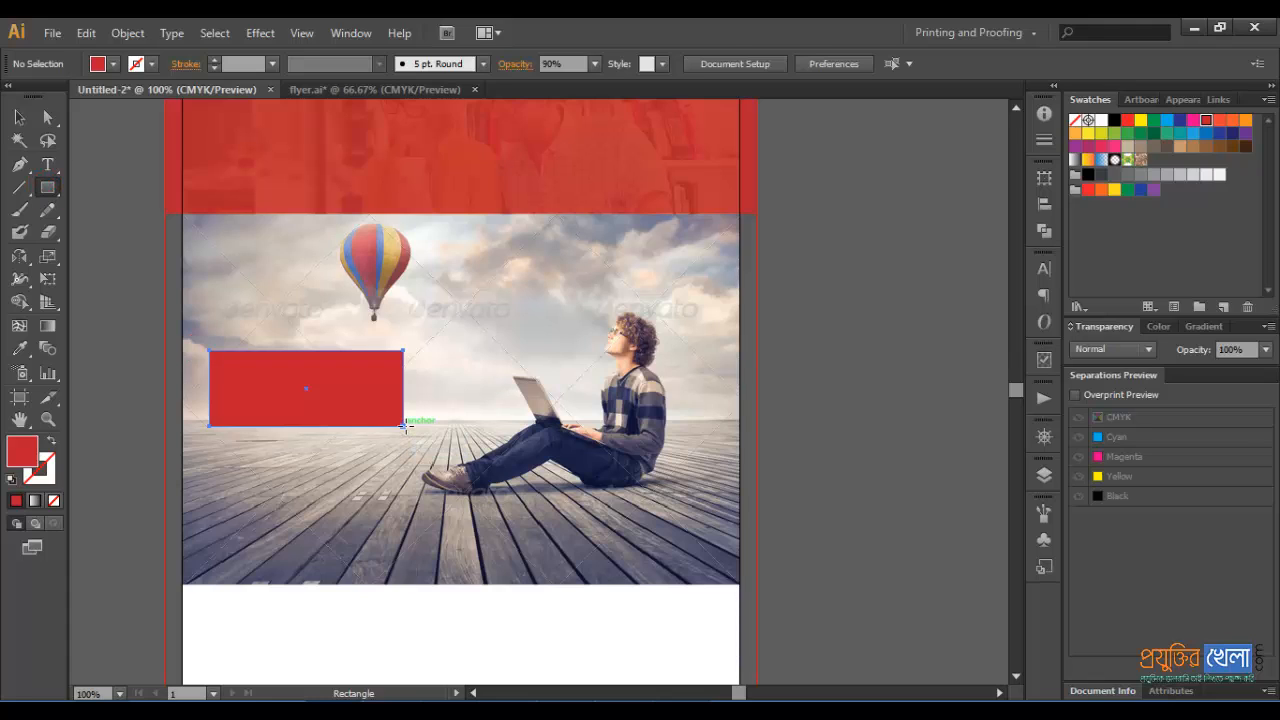
- Fill the small title box on the sky area with the bright CMYK Red swatch and deselect it
left_click(19, 117)
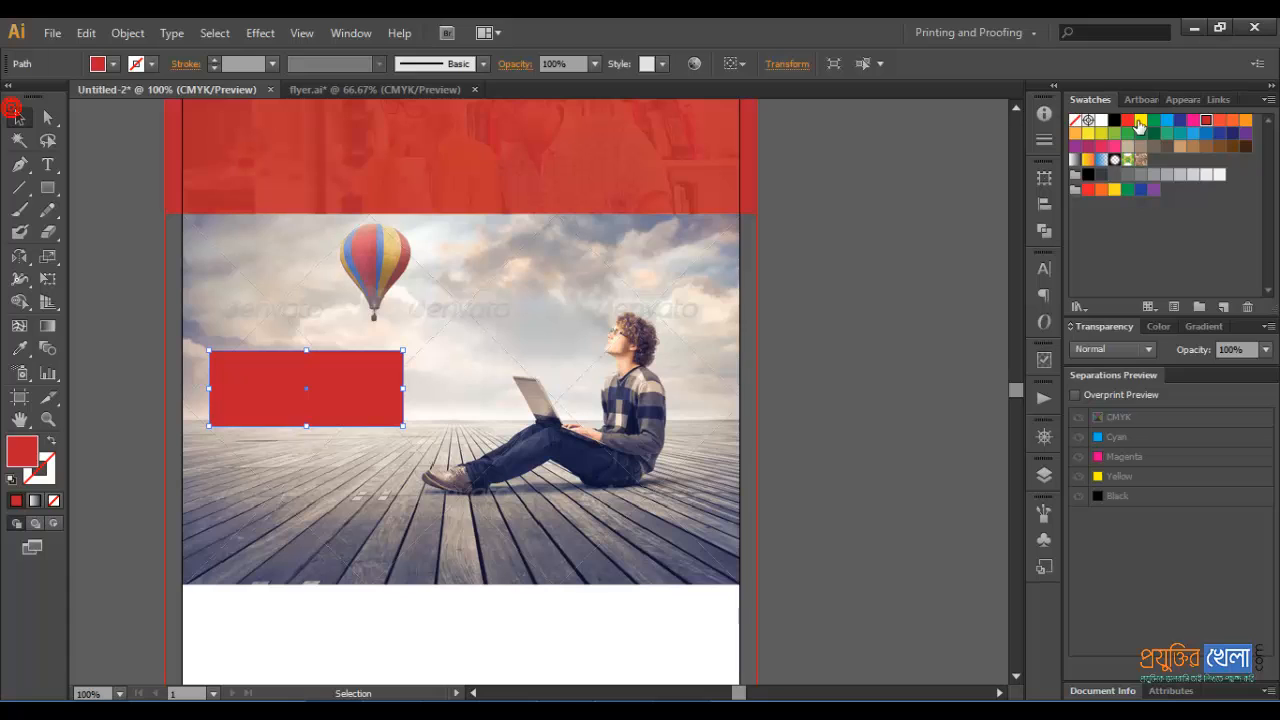
left_click(1127, 120)
left_click(838, 344)
- Draw a red strip about 0.75 in high over the seated-man photo's lower edge and stretch it across the full bleed width
scroll(300, 291, "down", 3)
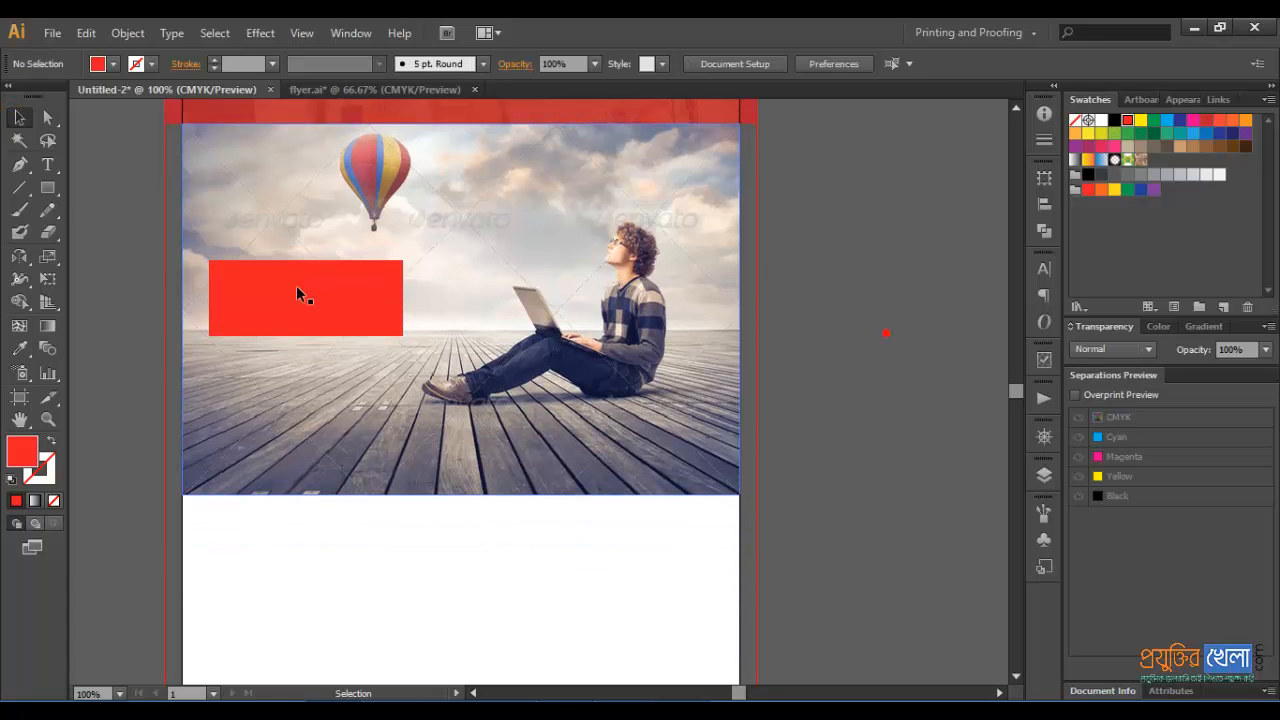
left_click(47, 187)
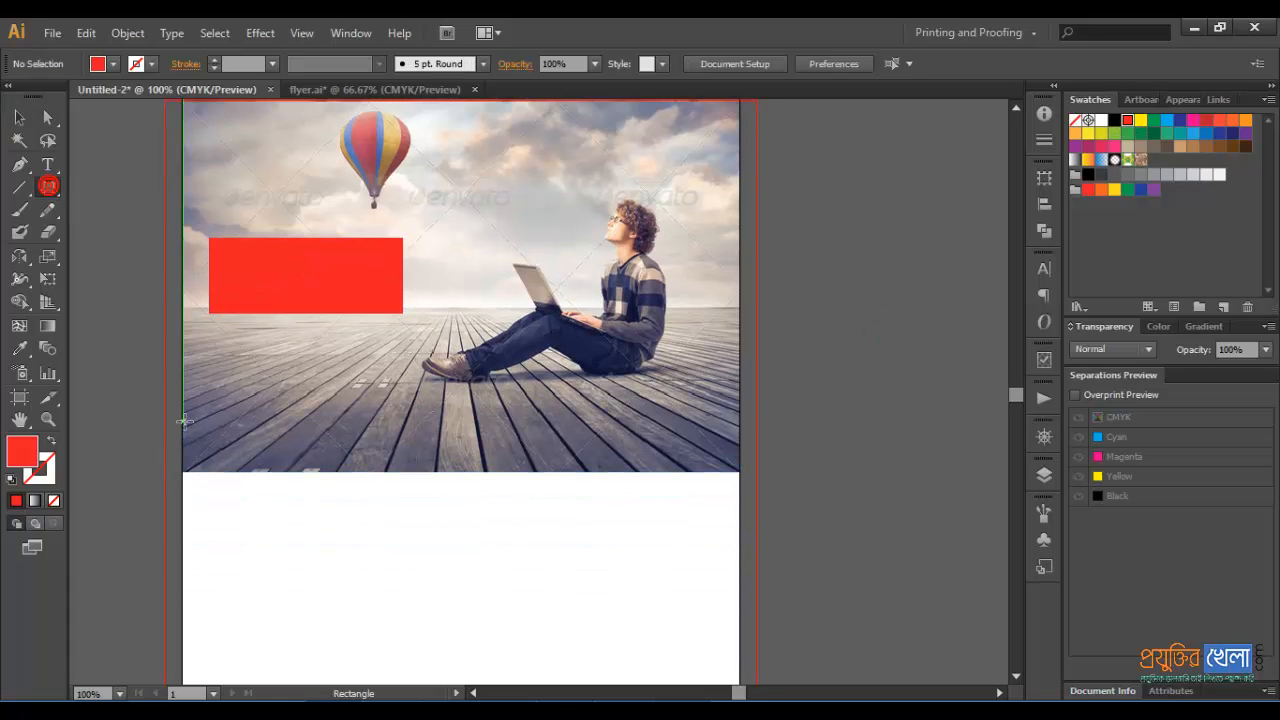
left_click_drag(183, 421, 757, 472)
key("v")
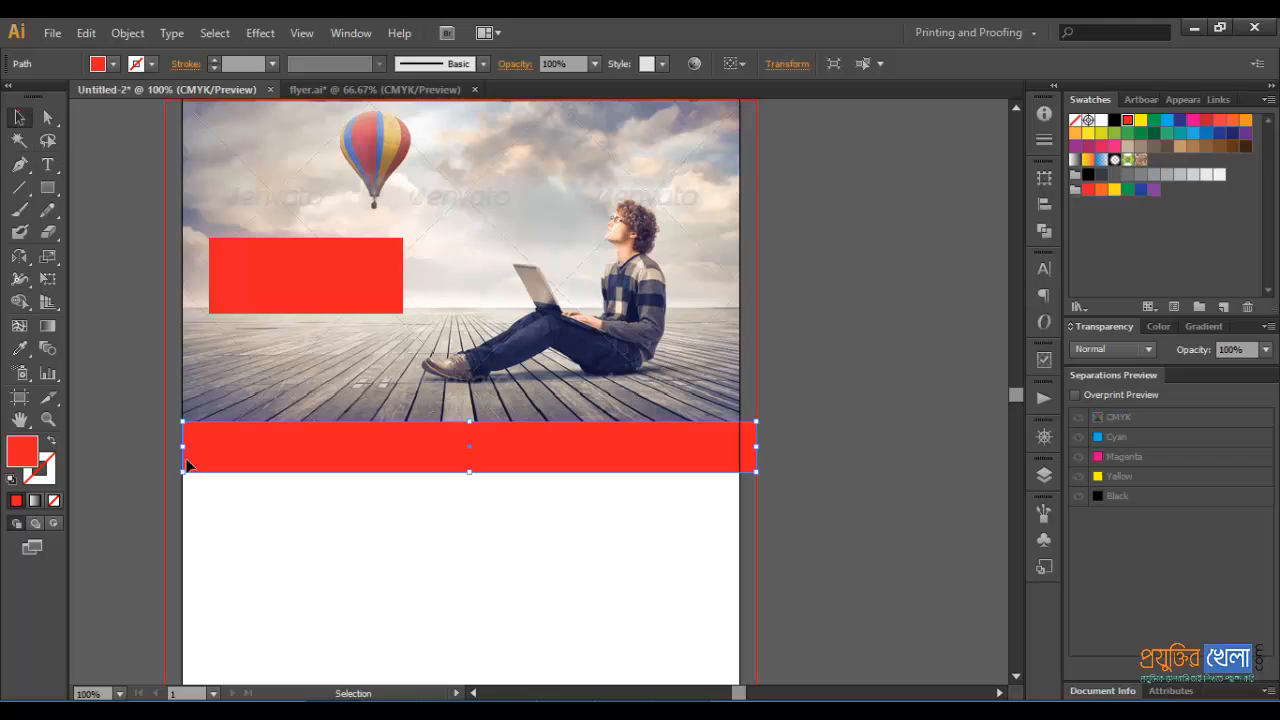
left_click_drag(181, 446, 165, 446)
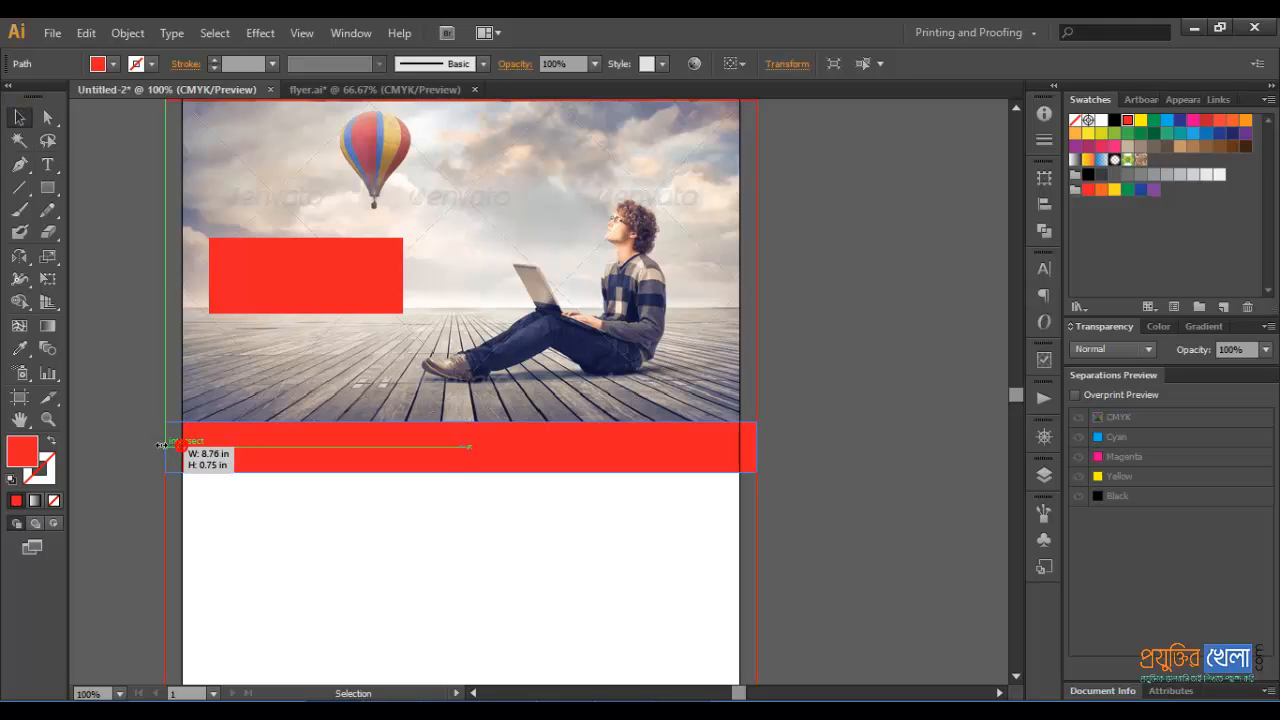
left_click(114, 422)
- Set the lower red strip's opacity to 90%, fill it with the bright CMYK Red swatch and deselect it
left_click(454, 437)
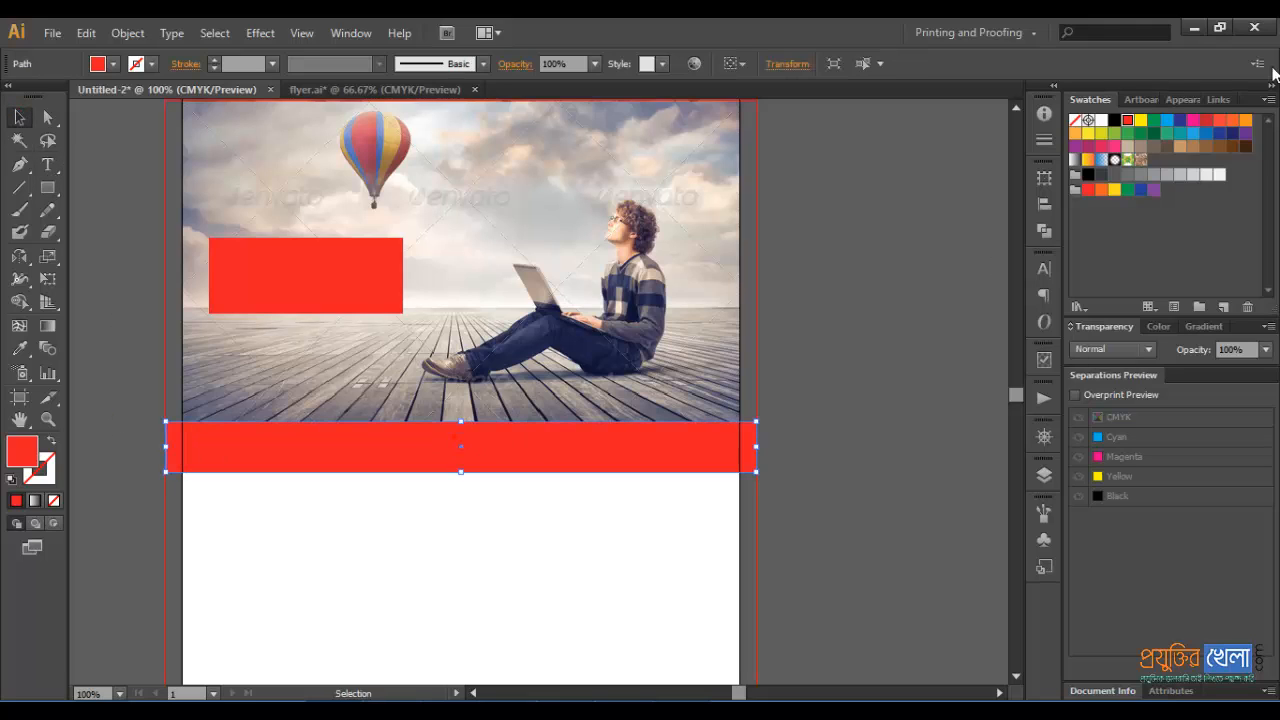
left_click(1206, 120)
left_click(1265, 349)
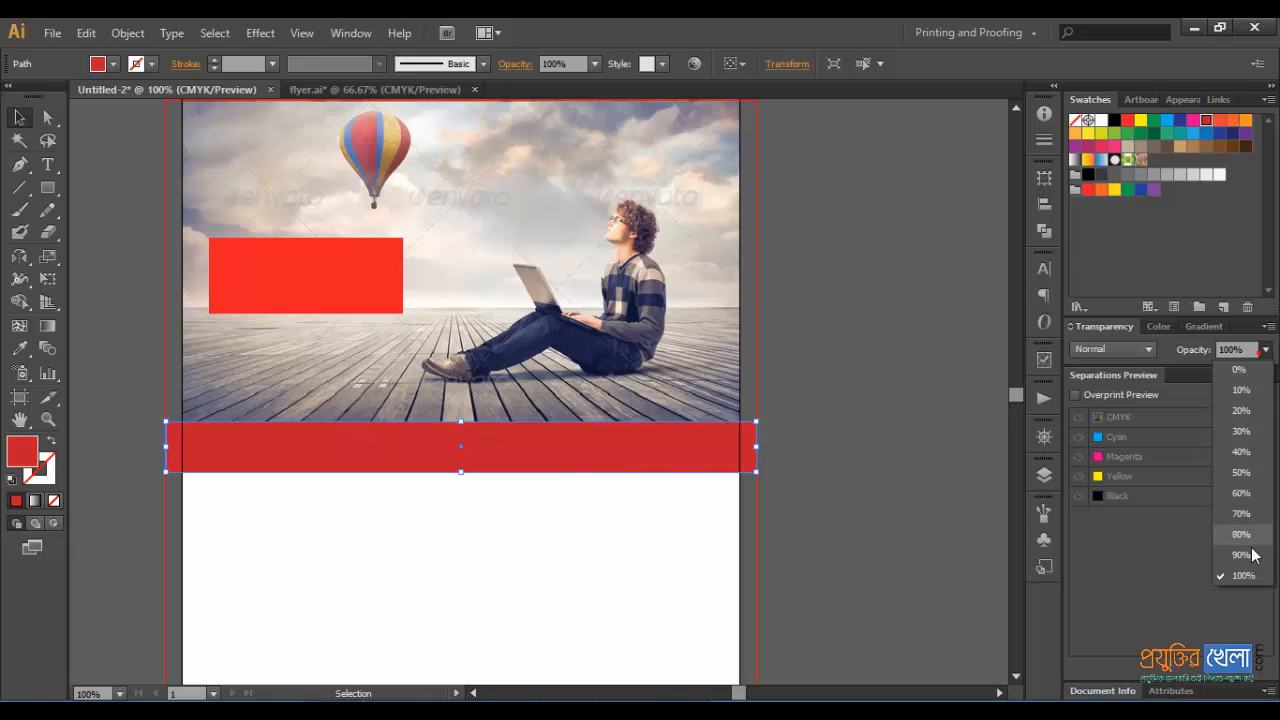
left_click(1254, 556)
left_click(1127, 120)
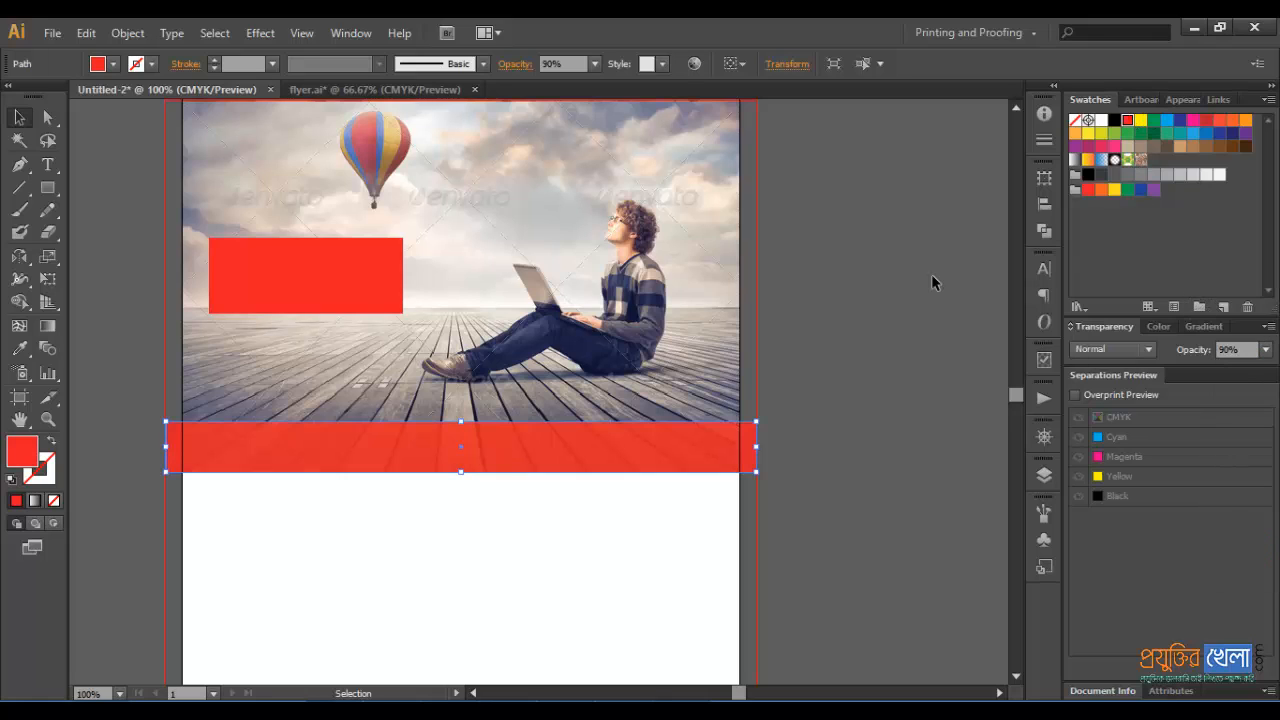
left_click(930, 282)
- Review the flyer layout, switch to Windows Photo Viewer and examine the orange logo panel in the reference image 2.jpg
scroll(408, 358, "down", 2)
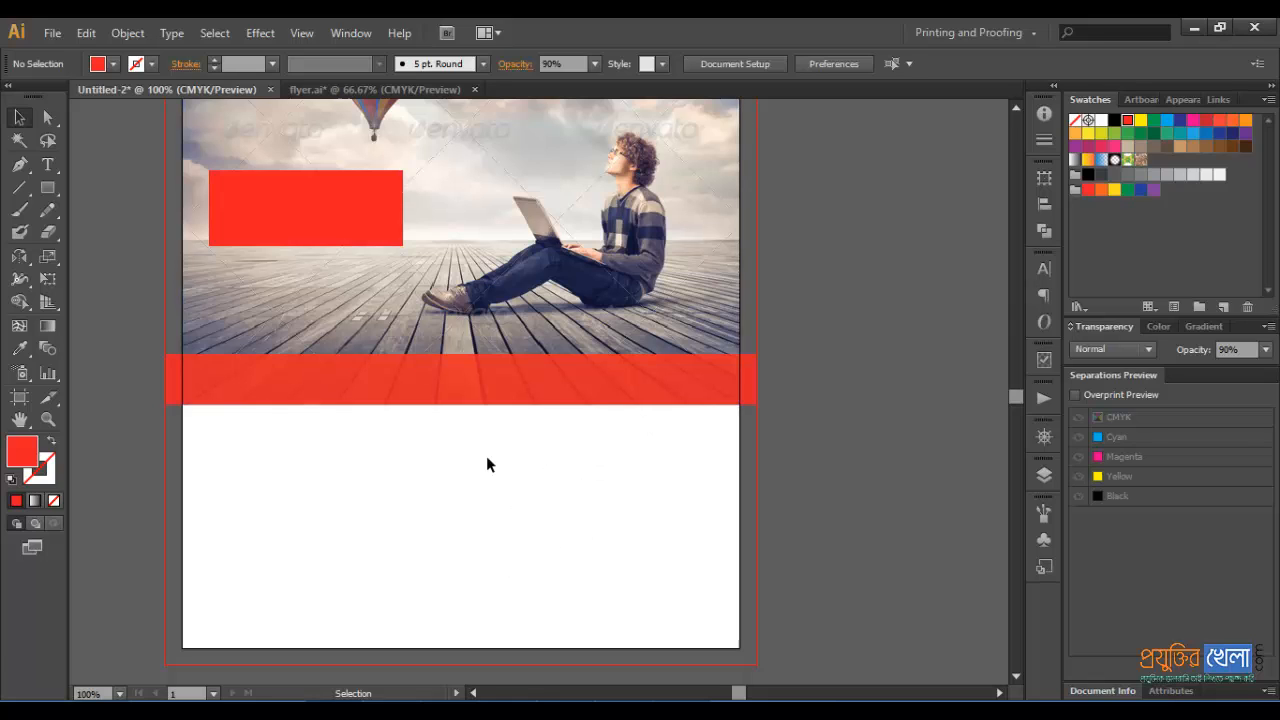
scroll(420, 440, "up", 3)
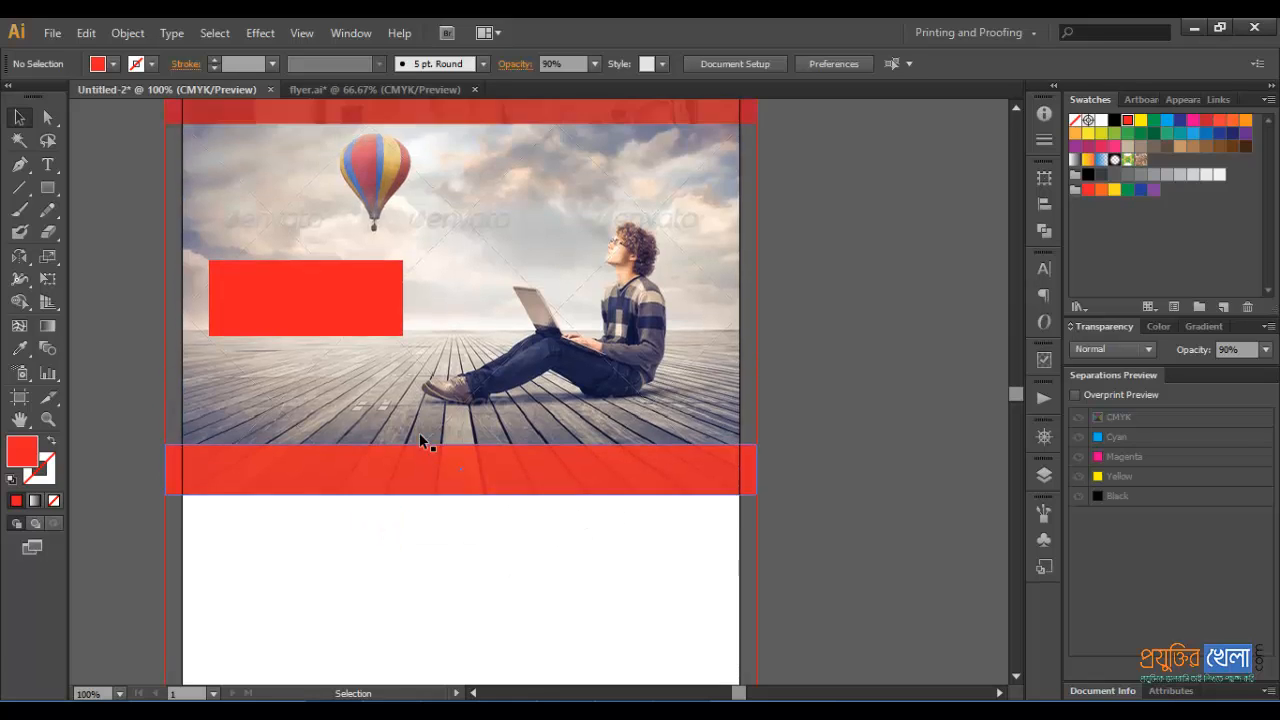
scroll(420, 440, "up", 7)
scroll(437, 354, "down", 7)
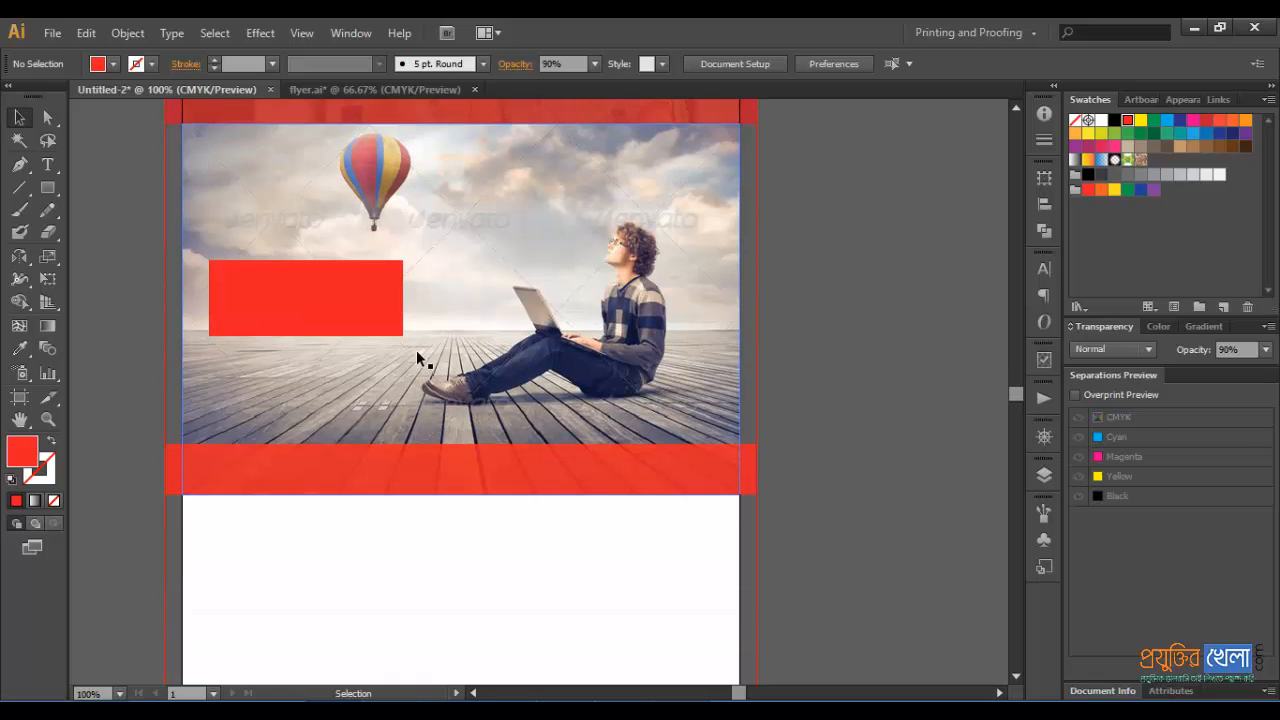
scroll(420, 358, "down", 3)
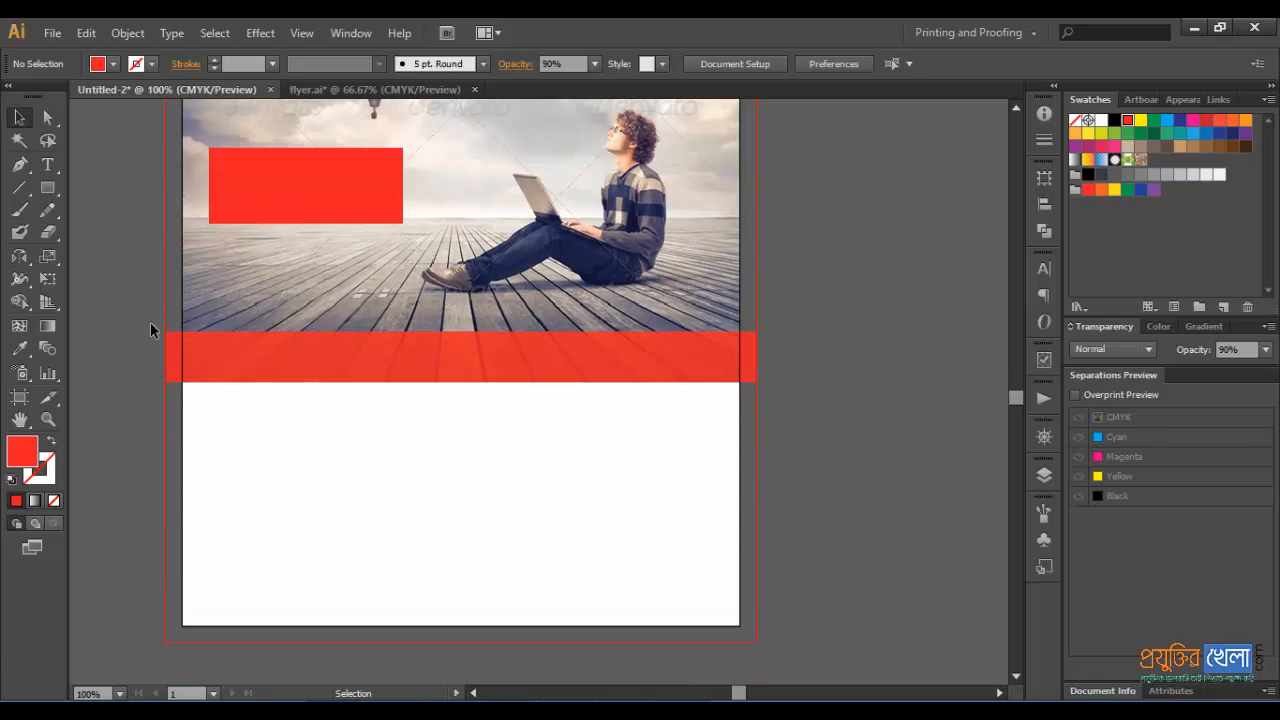
scroll(247, 272, "up", 5)
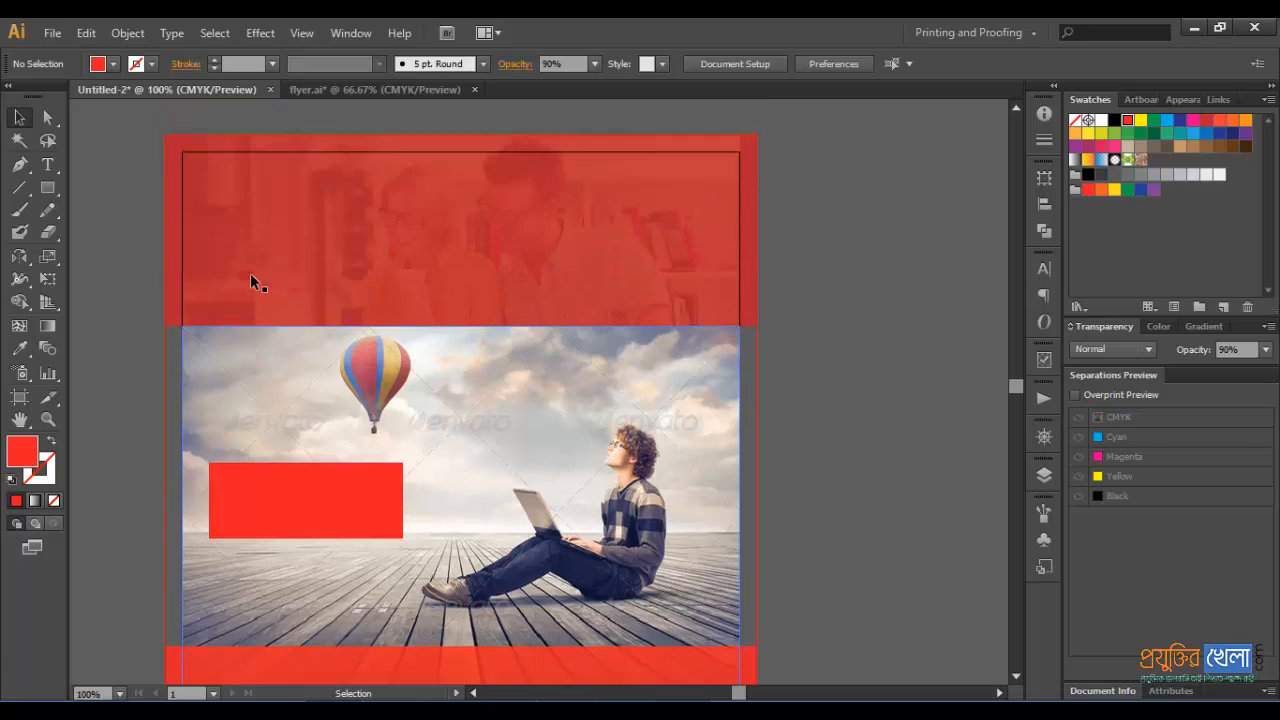
left_click_drag(518, 297, 625, 251)
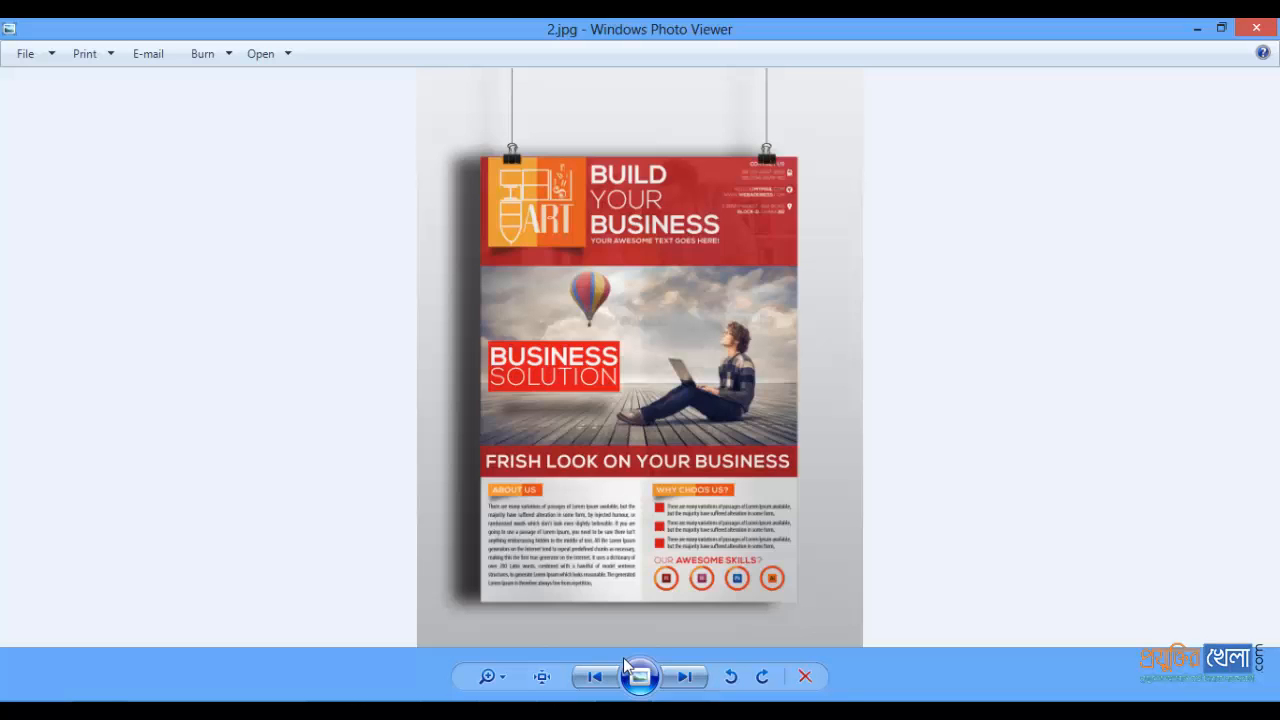
scroll(663, 551, "up", 5)
scroll(570, 234, "down", 3)
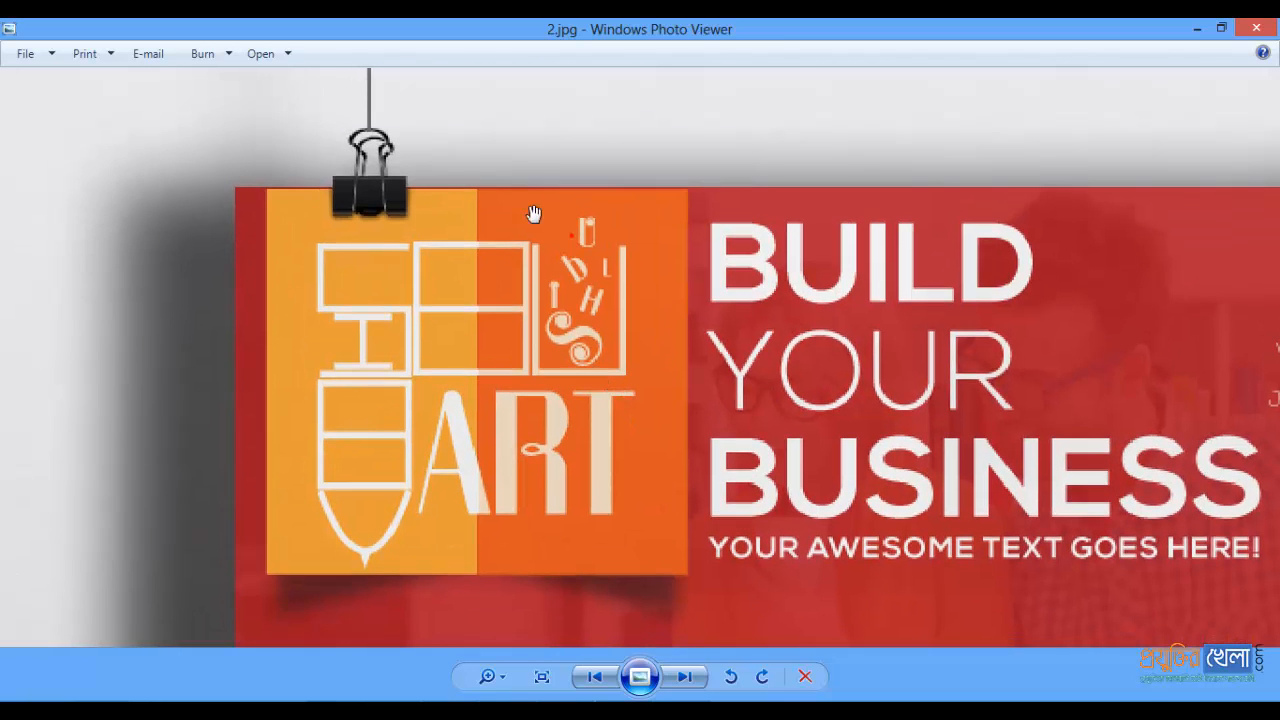
scroll(630, 560, "up", 2)
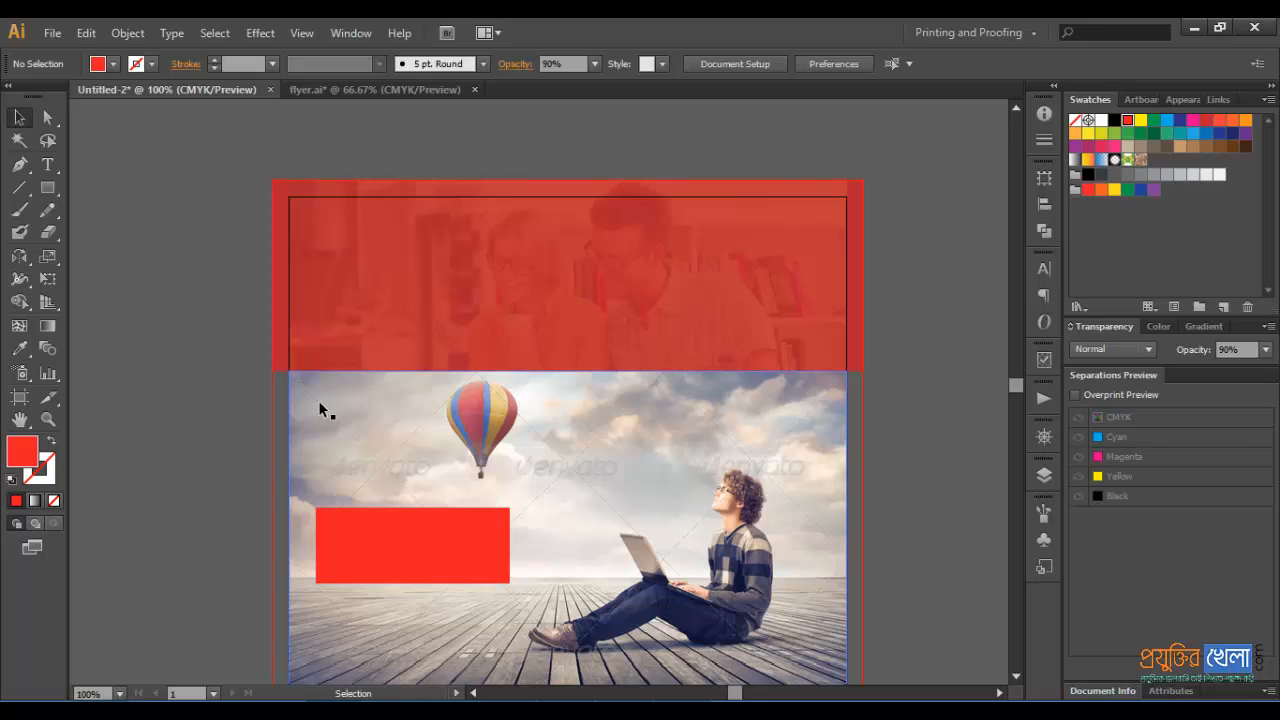
- Draw a red square in the header near its left end, starting at the upper bleed edge
key("ctrl+plus")
left_click_drag(341, 384, 403, 535)
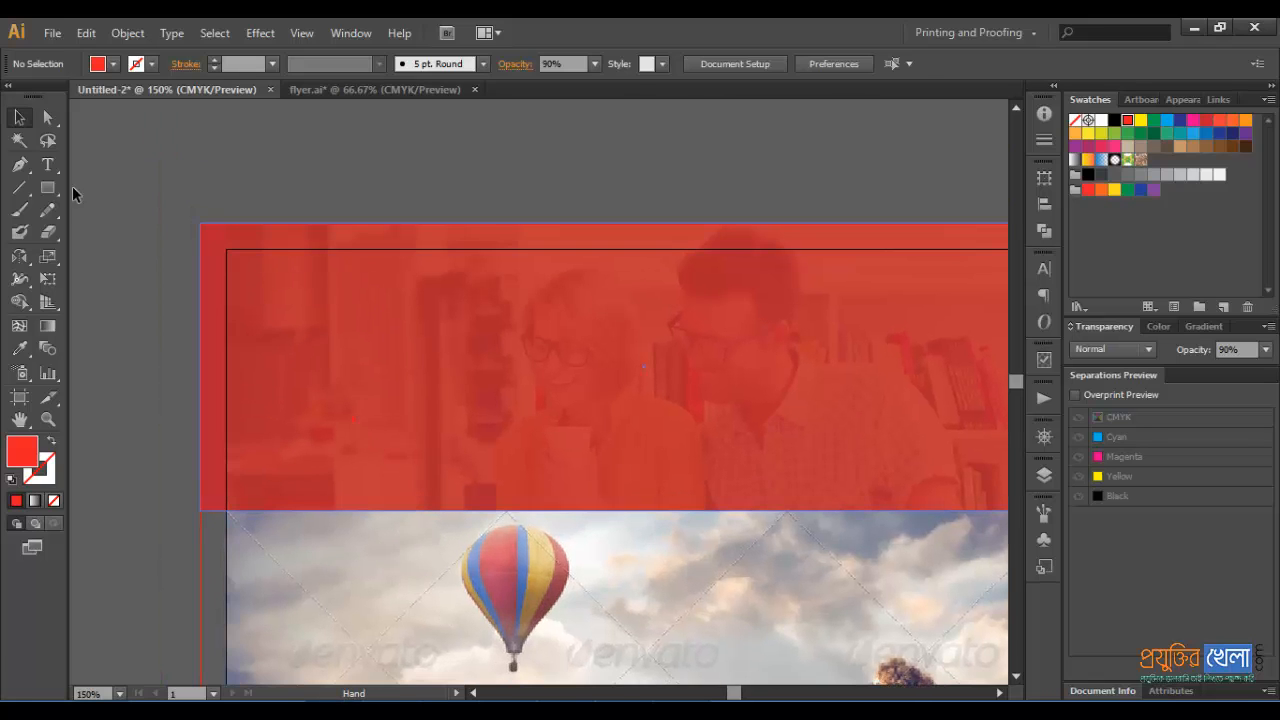
left_click(50, 190)
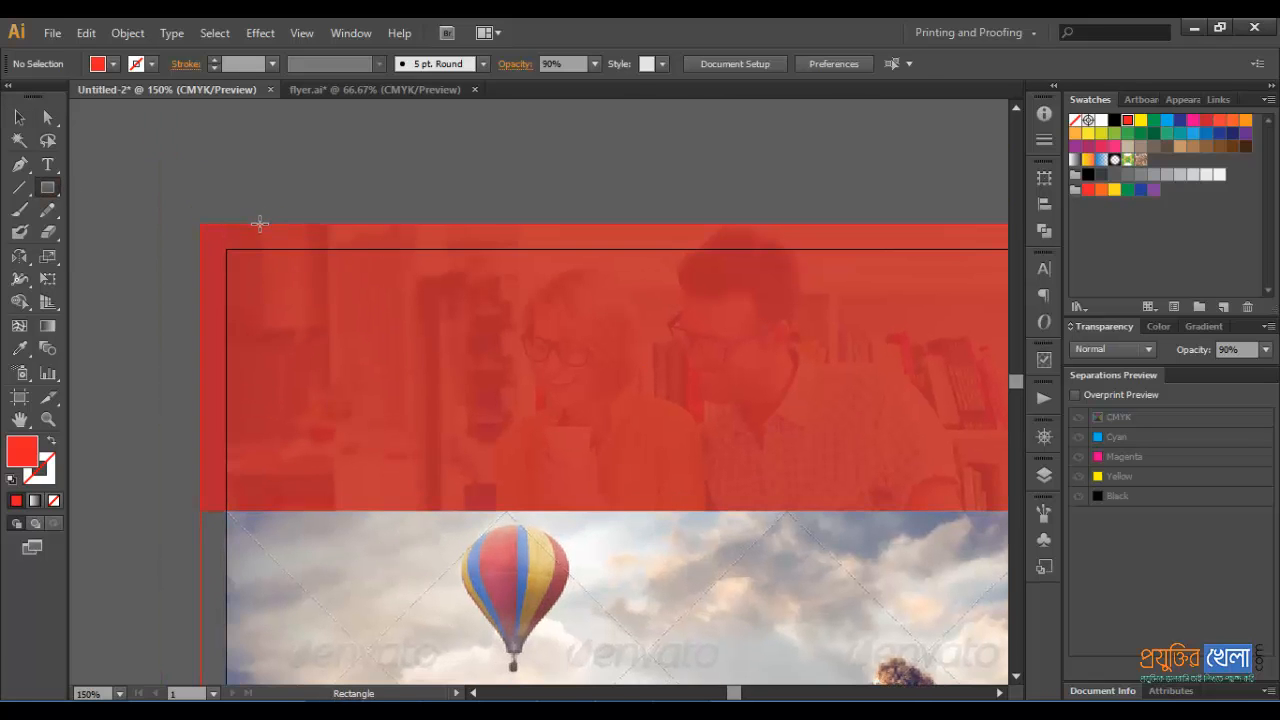
left_click_drag(260, 224, 516, 481)
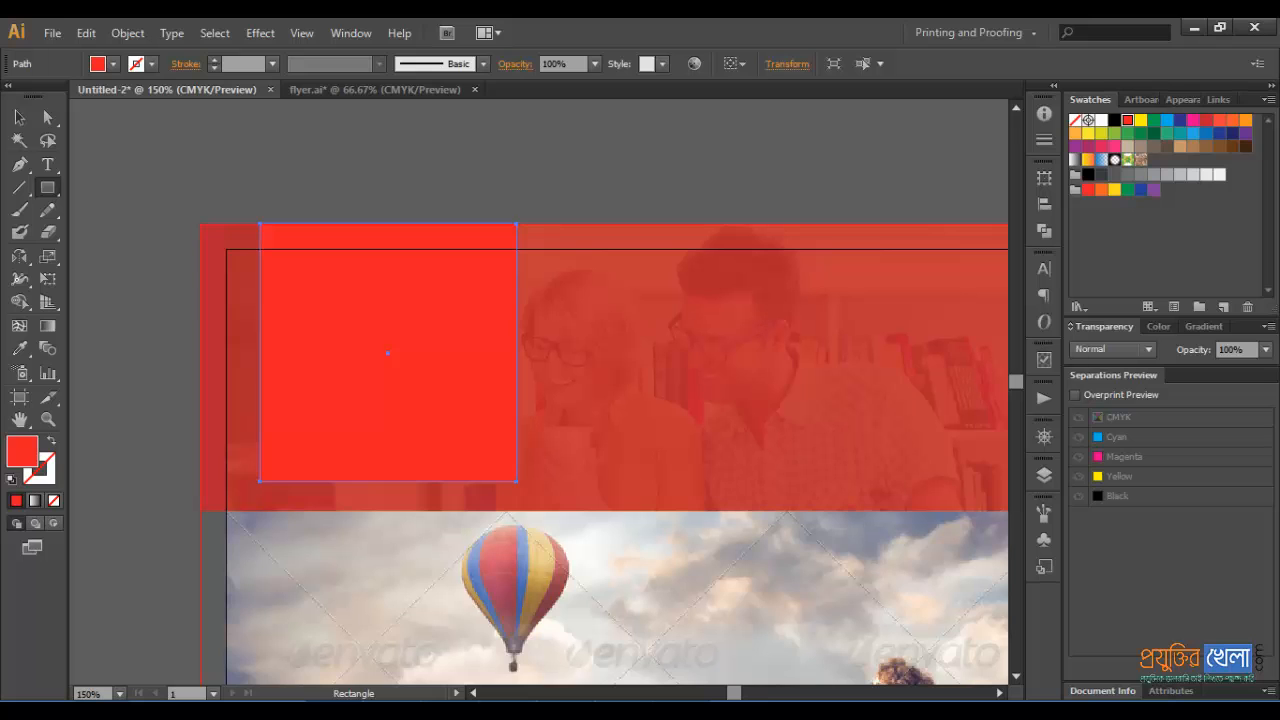
- Check the logo panel colours in the reference image and fill the header square with light orange
left_click(624, 710)
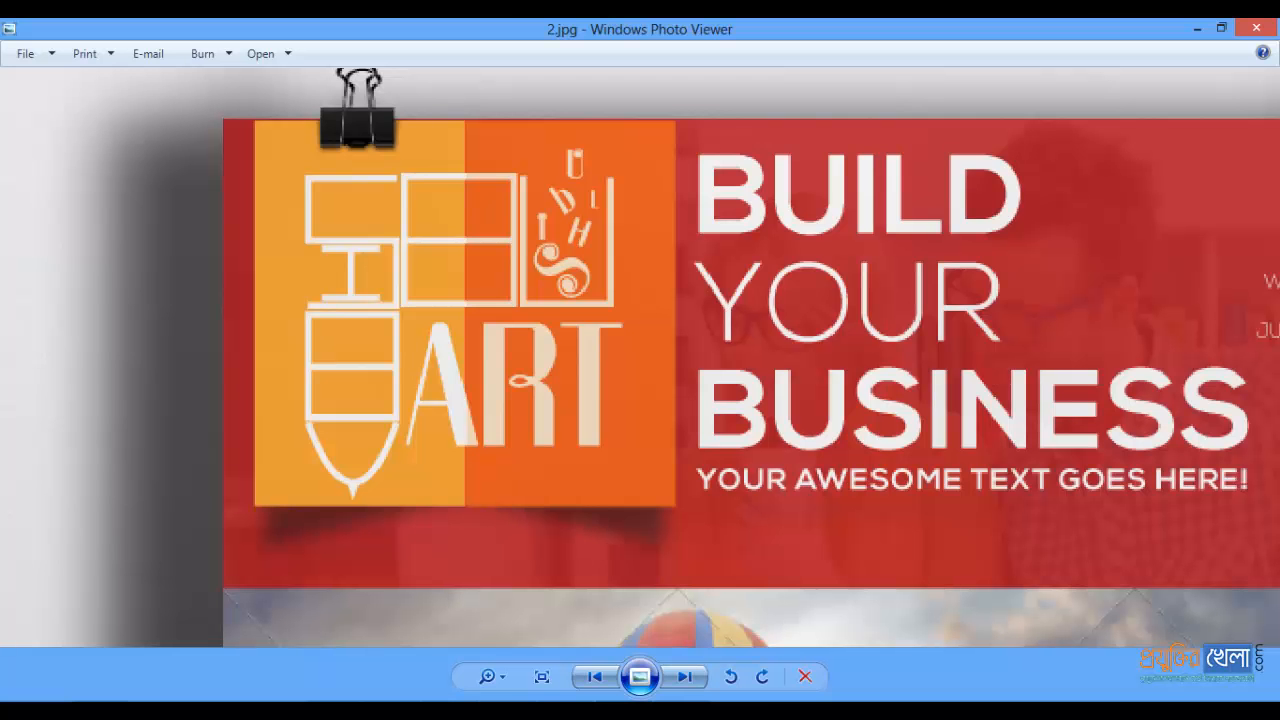
left_click(624, 710)
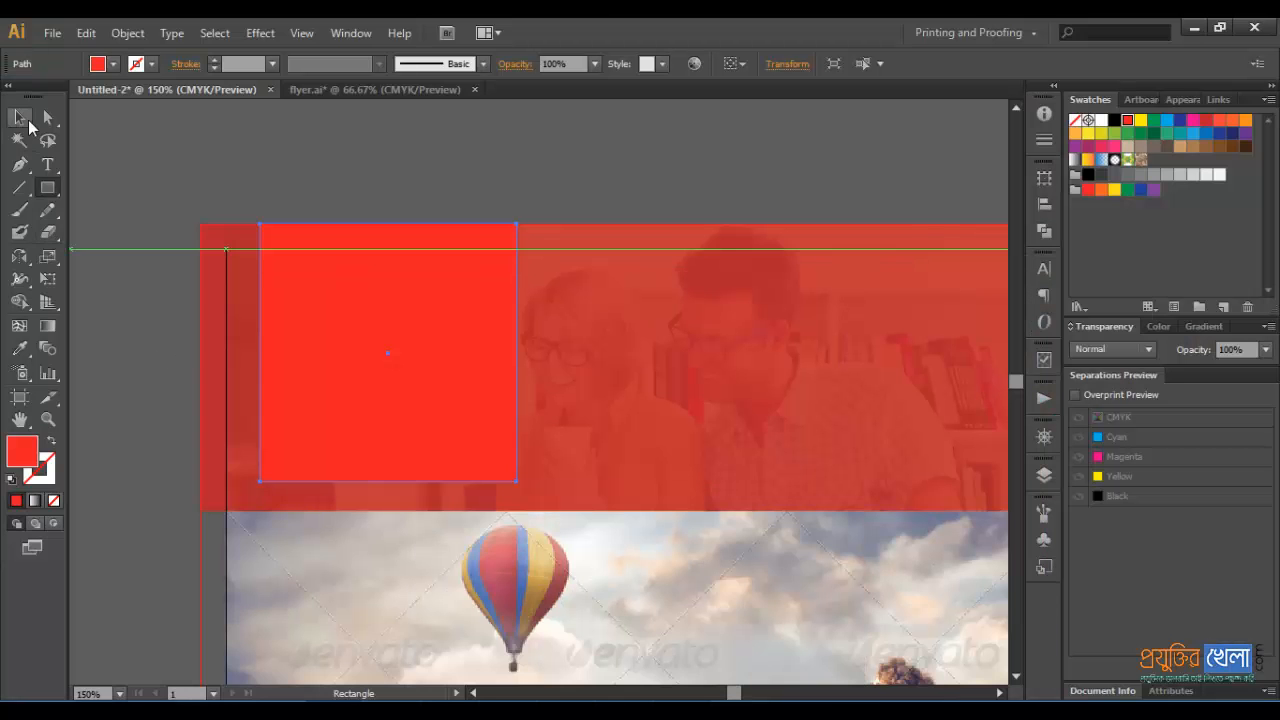
left_click(343, 324)
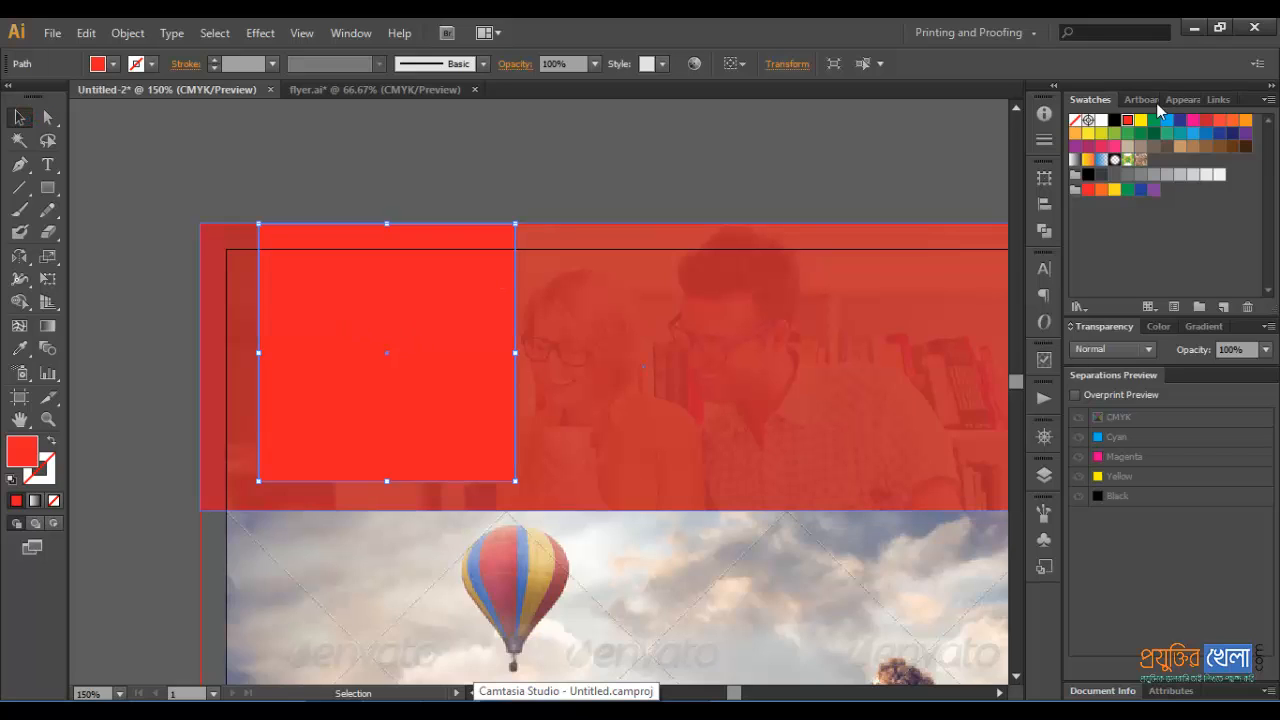
left_click(1073, 133)
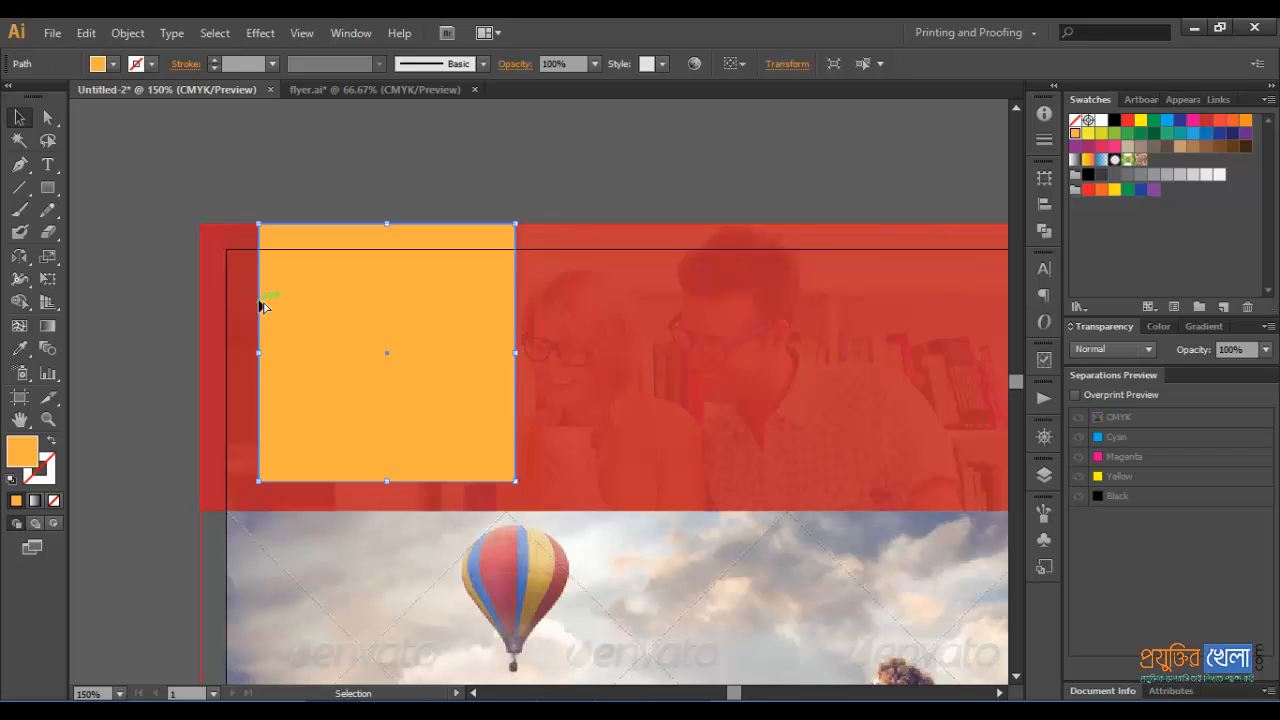
- Copy the orange square in place, narrow the copy to the right half, fill it with a deeper orange and deselect it
left_click_drag(262, 304, 315, 296)
left_click_drag(259, 352, 386, 355)
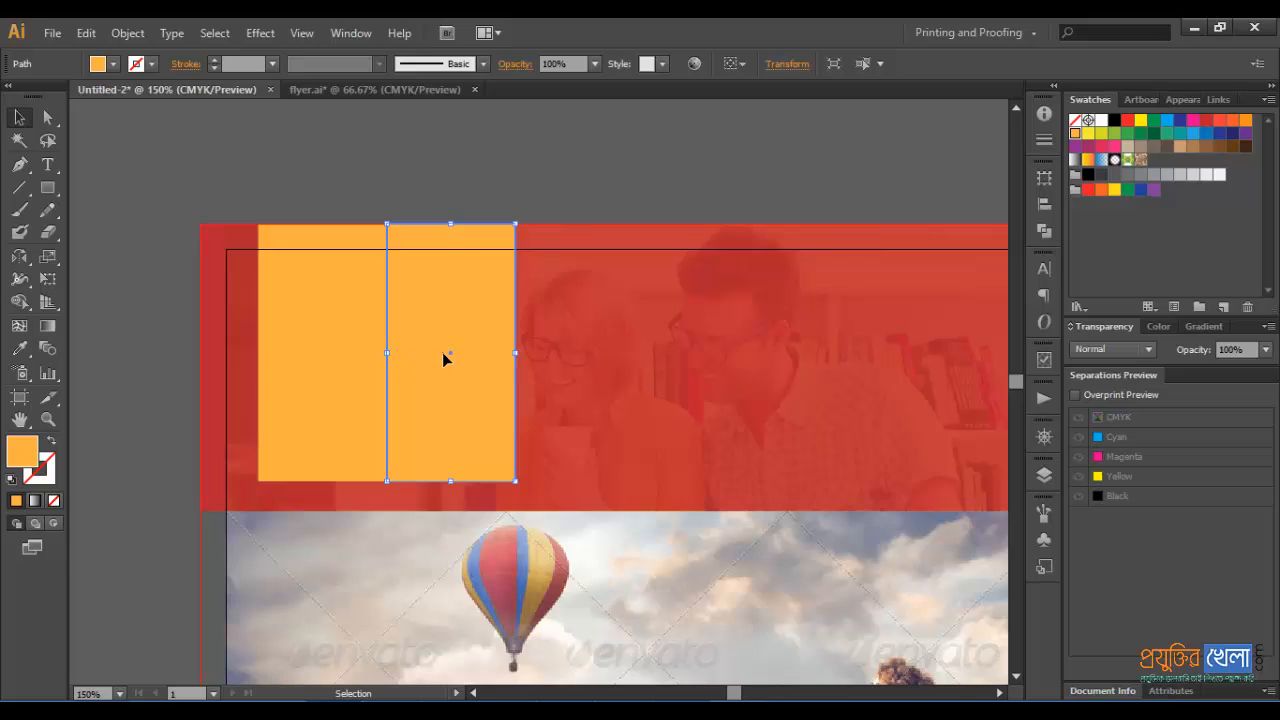
left_click(1247, 121)
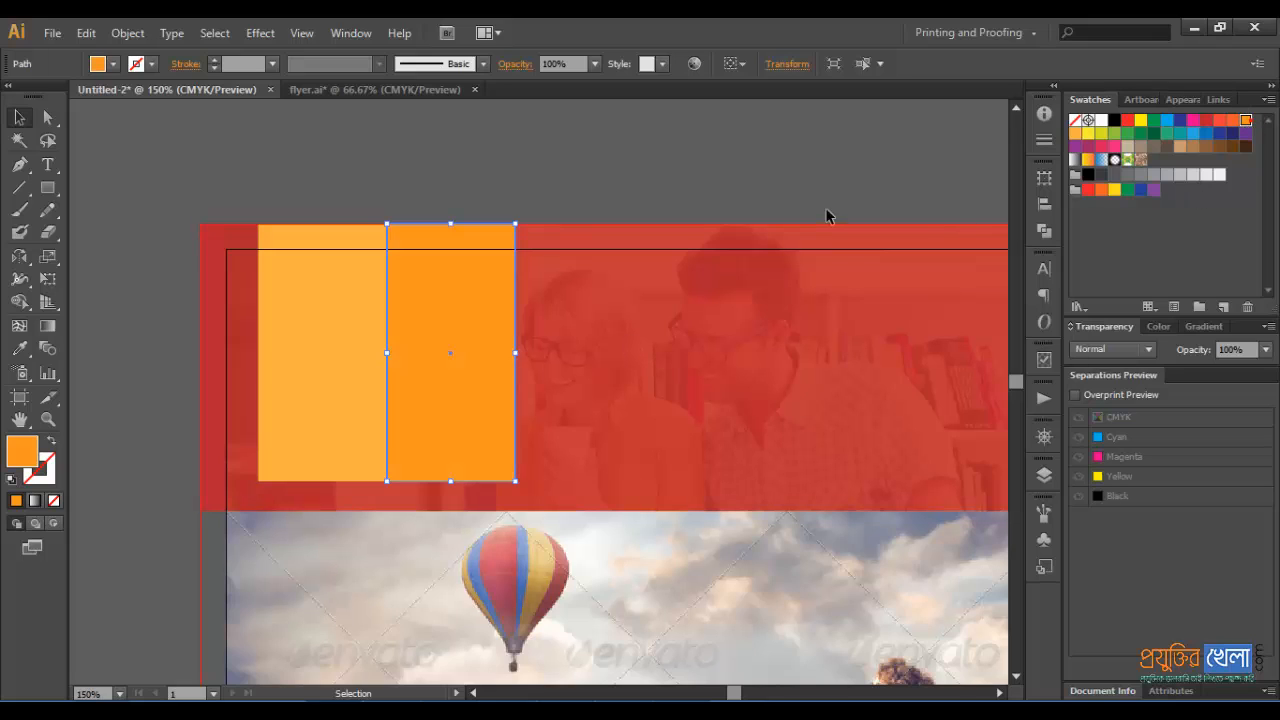
left_click(690, 168)
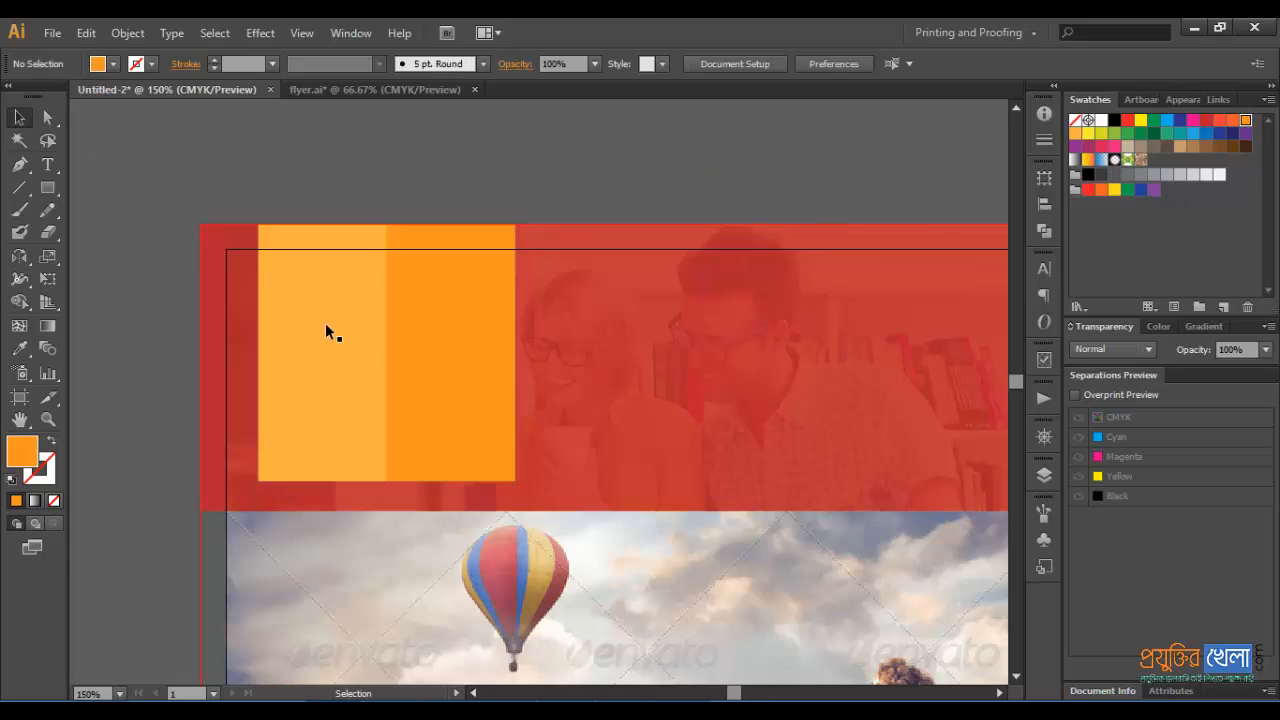
- Examine the logo panel and its curved drop shadow in the reference image, and return to the Illustrator document
key("alt+Tab")
scroll(387, 271, "down", 5)
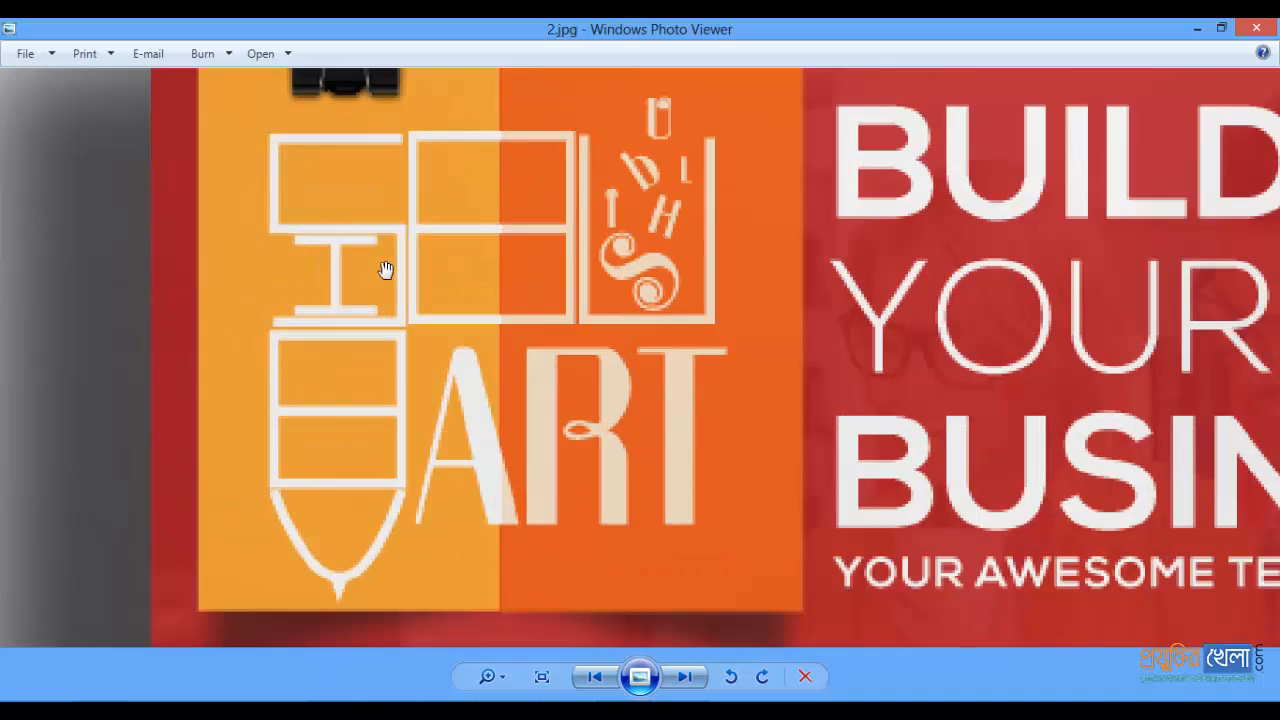
left_click_drag(403, 344, 403, 216)
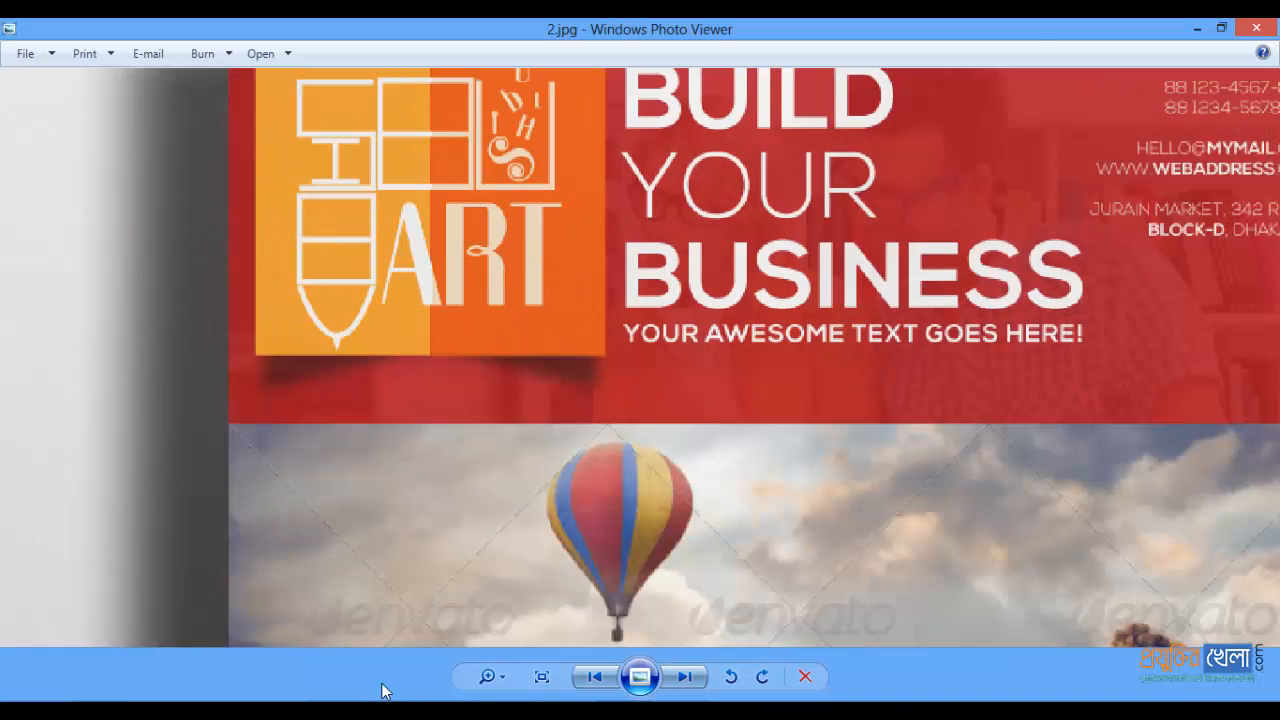
left_click(420, 711)
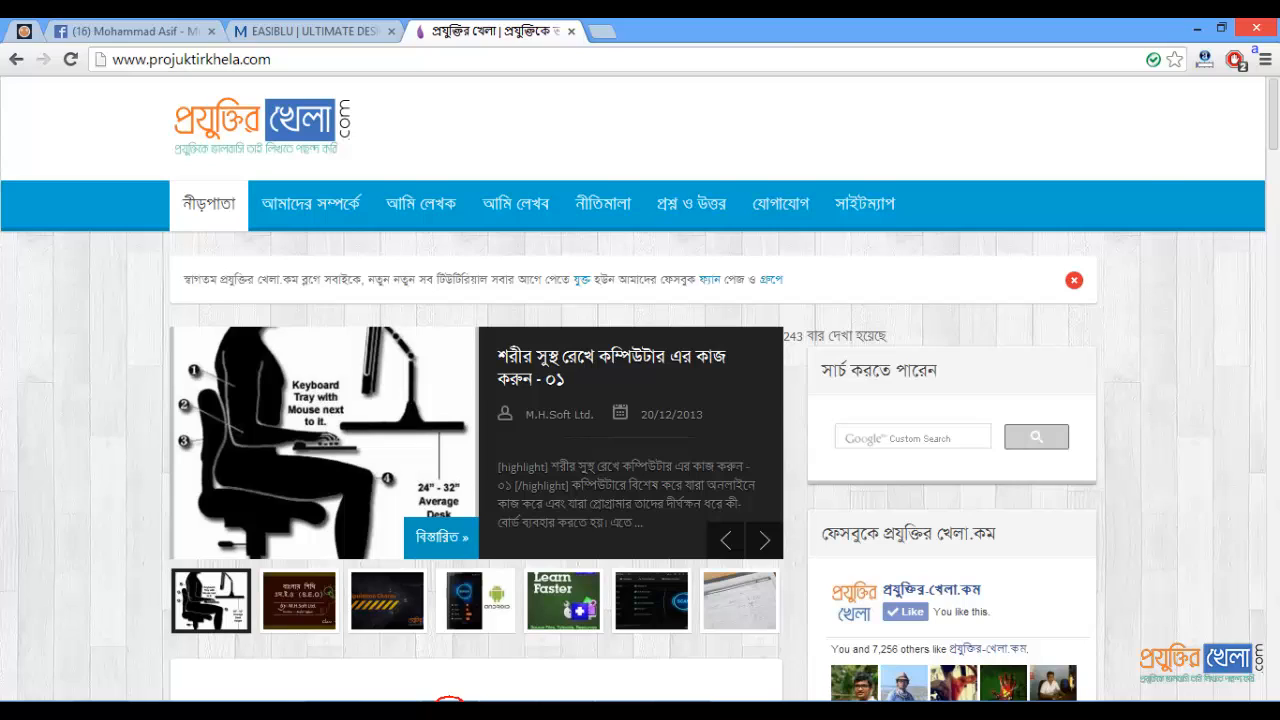
left_click(450, 711)
- Select both orange rectangles in the header and group them
left_click_drag(480, 547, 545, 518)
key("ctrl+plus")
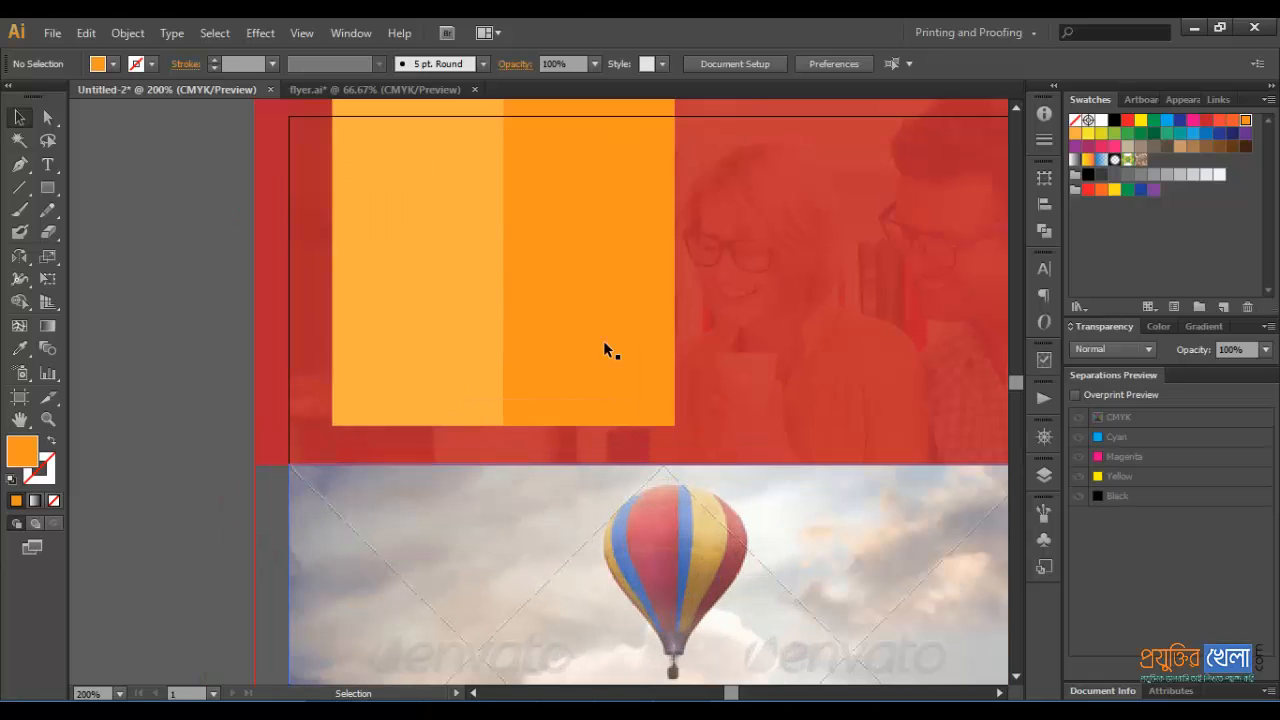
left_click(606, 349)
left_click(435, 300, "shift")
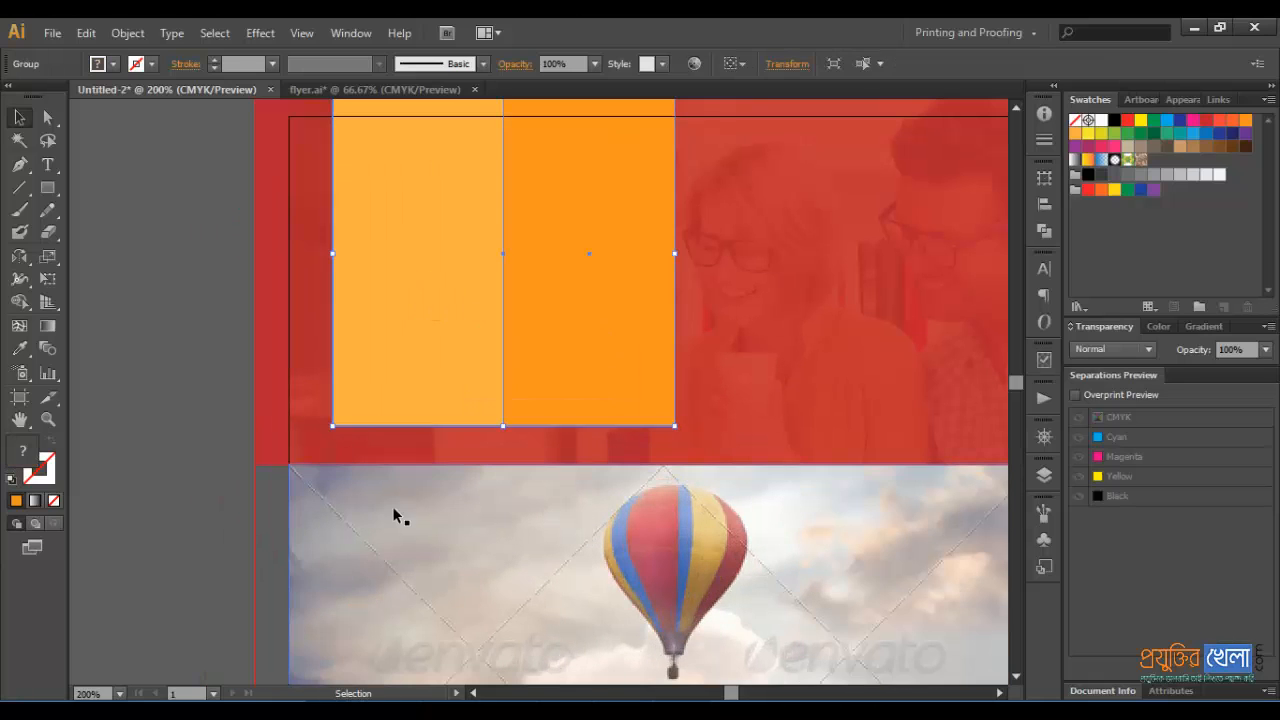
key("v")
left_click(393, 330)
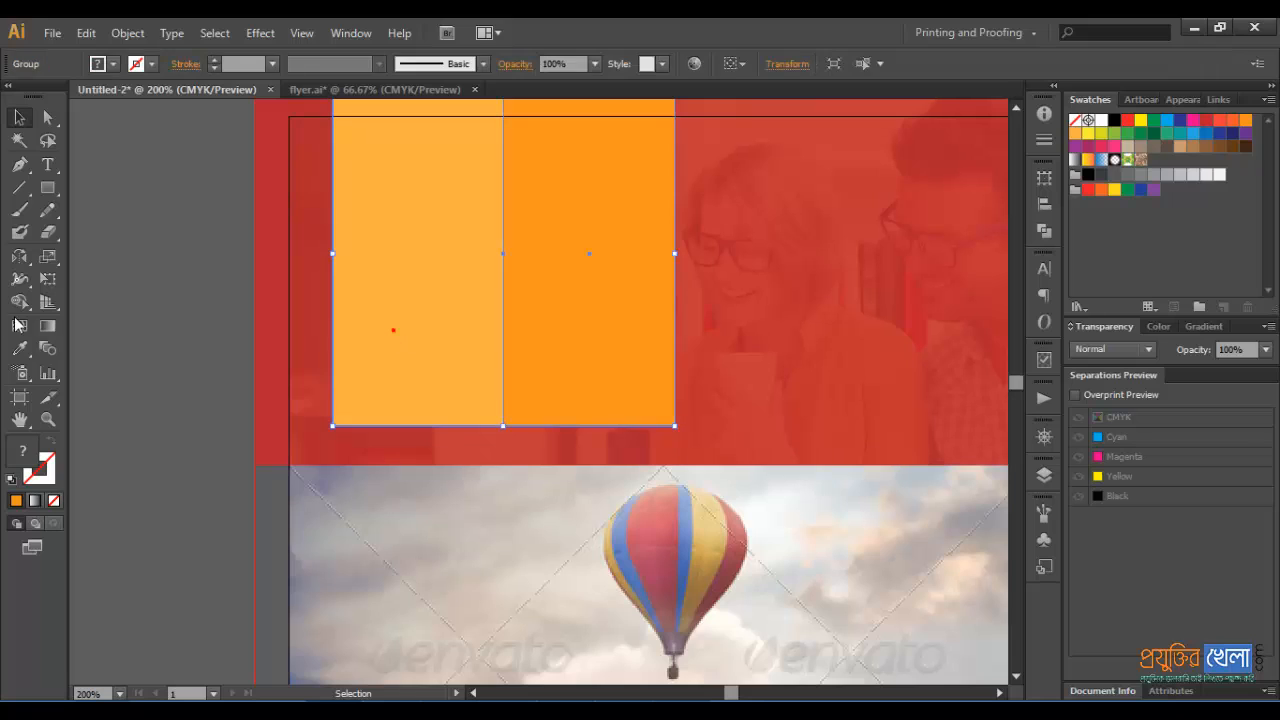
- Draw half of a curved shadow shape, about 1.16 in wide, along the orange panel's lower left edge with the Pen tool and deselect it
left_click(20, 165)
left_click(348, 407)
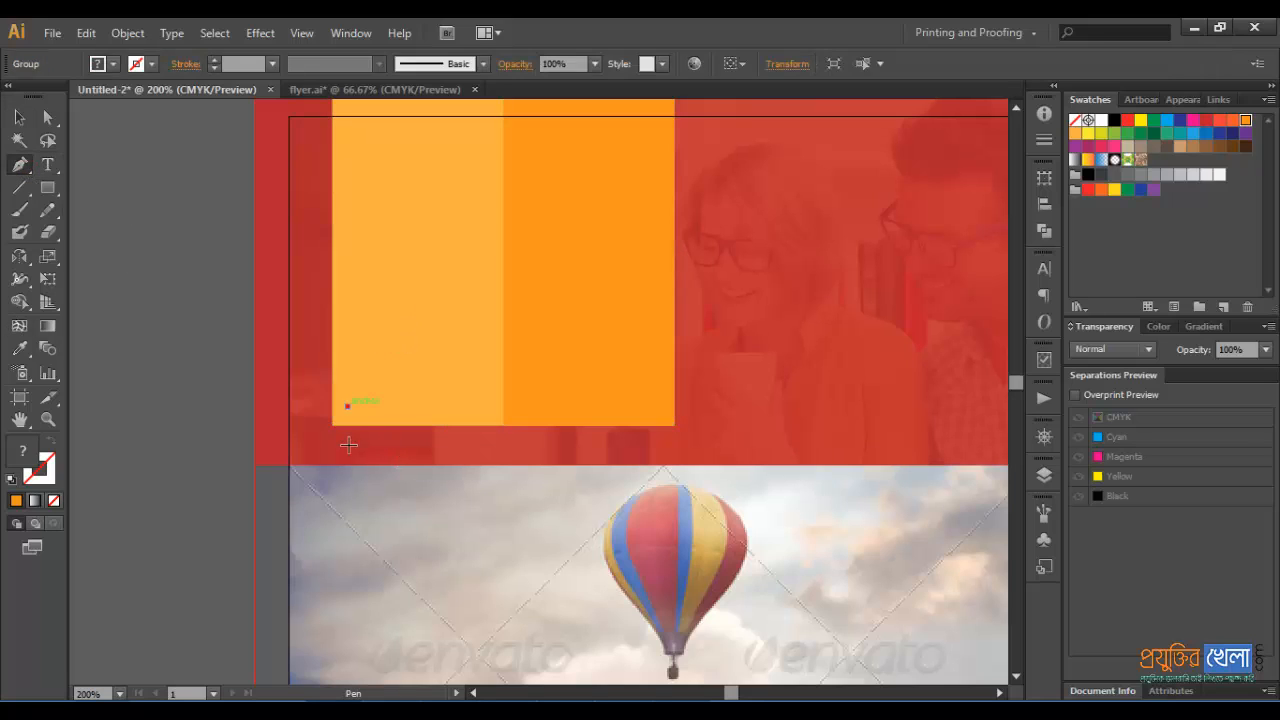
left_click(348, 452)
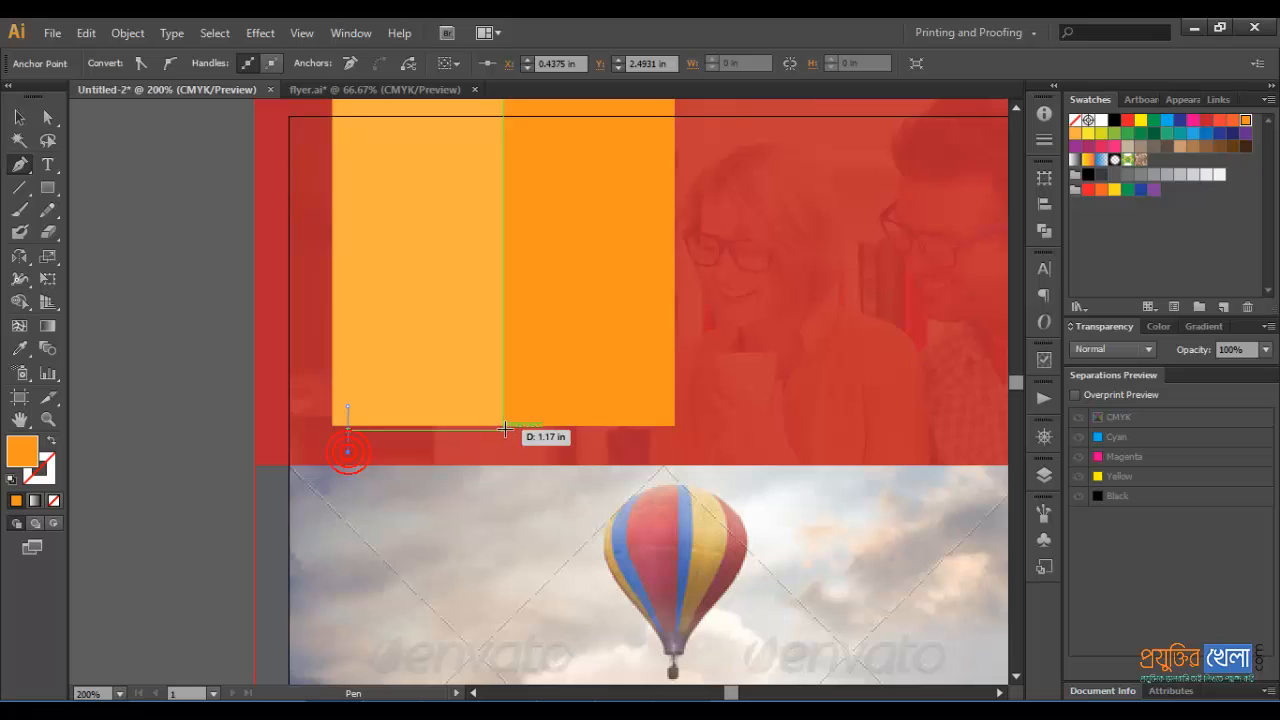
left_click_drag(502, 424, 572, 431)
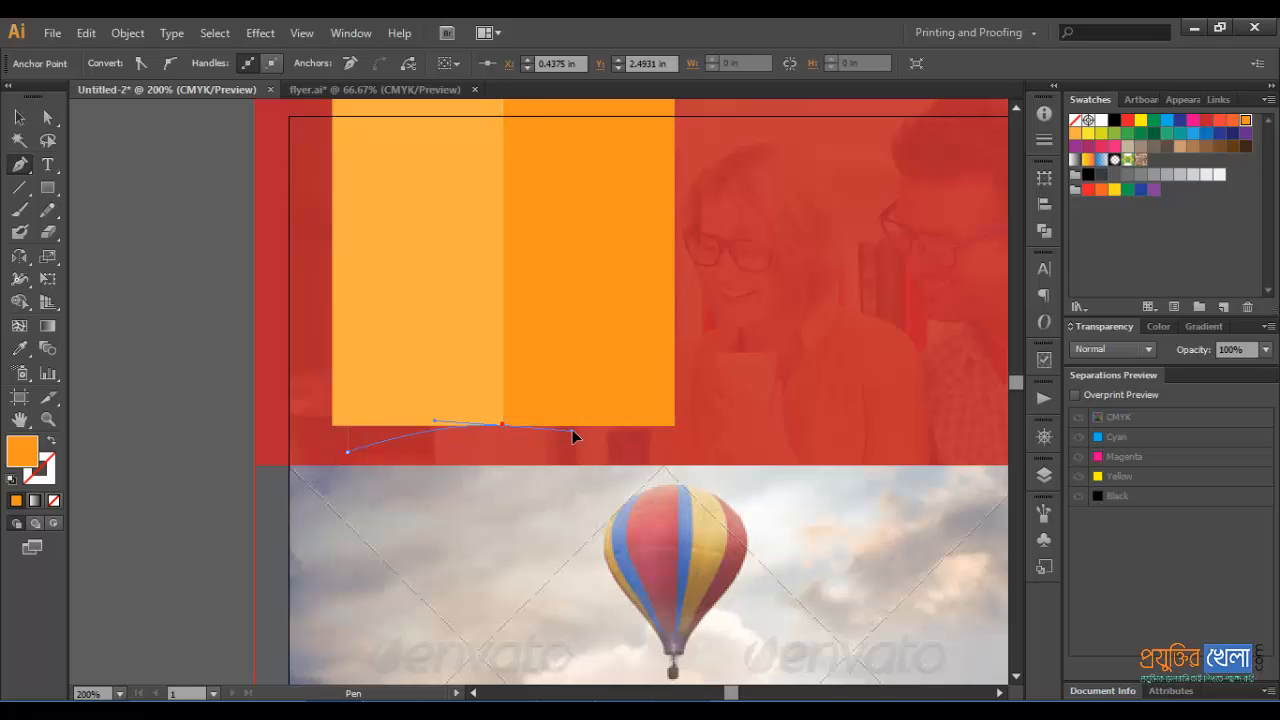
left_click(502, 427)
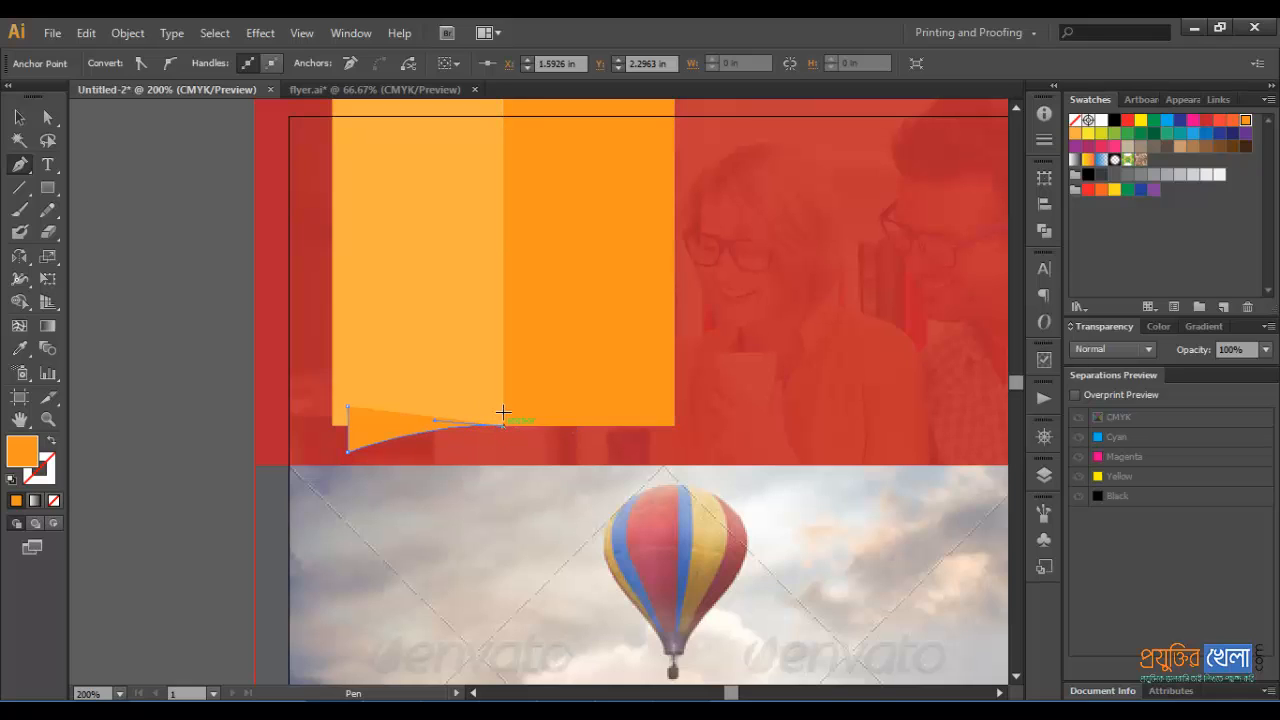
left_click(502, 407)
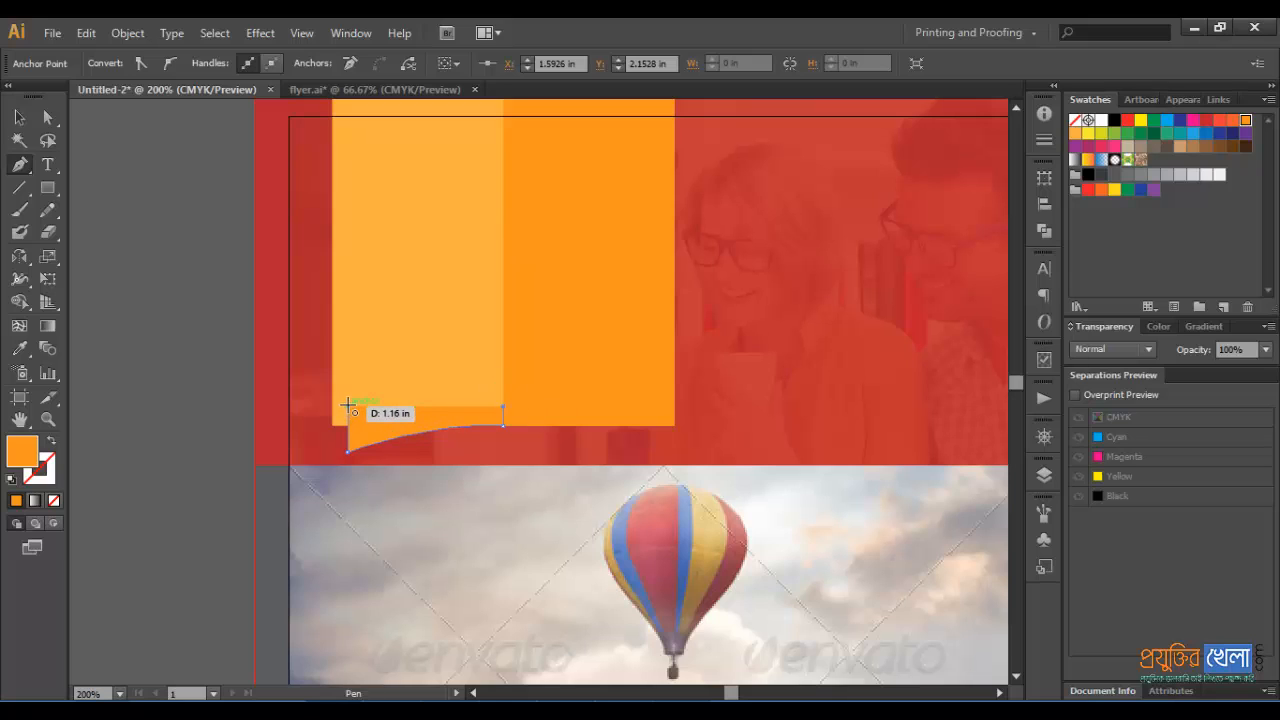
left_click(348, 407)
left_click(19, 117)
left_click(177, 423)
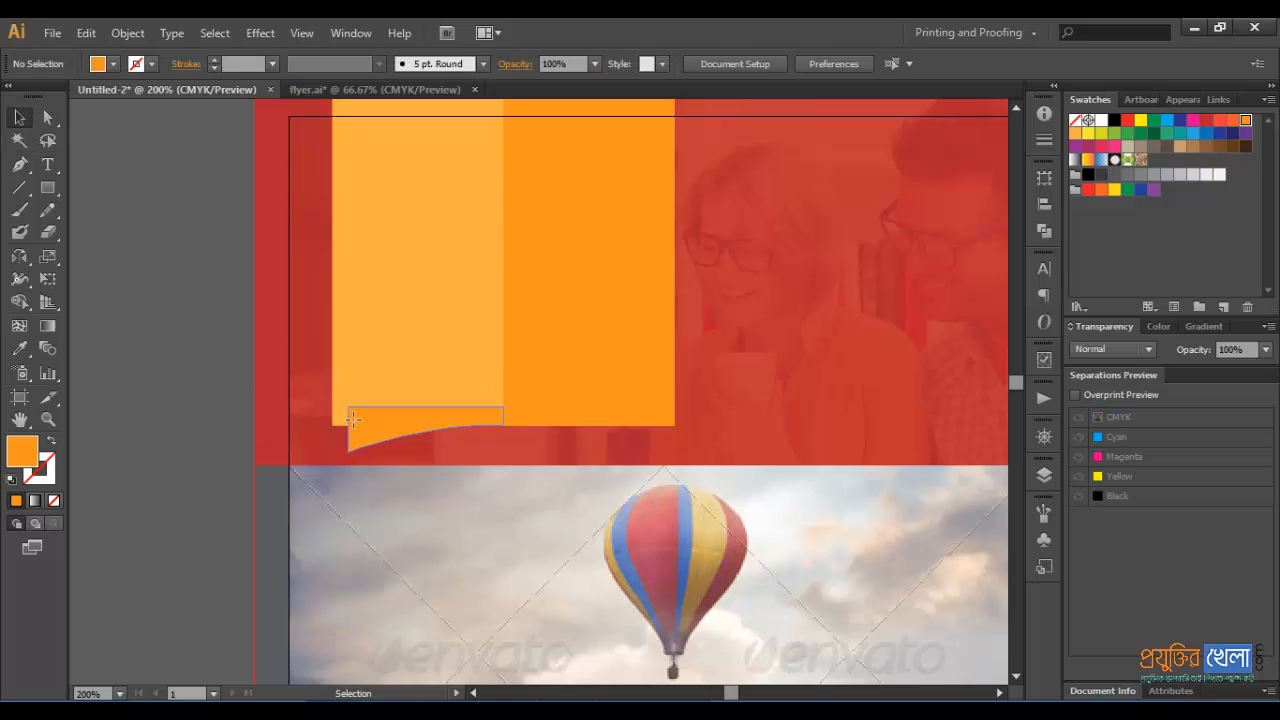
- Duplicate the curved half shape, reflect the copy horizontally and align it edge to edge with the original under the panel's right half
left_click(352, 418)
left_click_drag(369, 430, 445, 430)
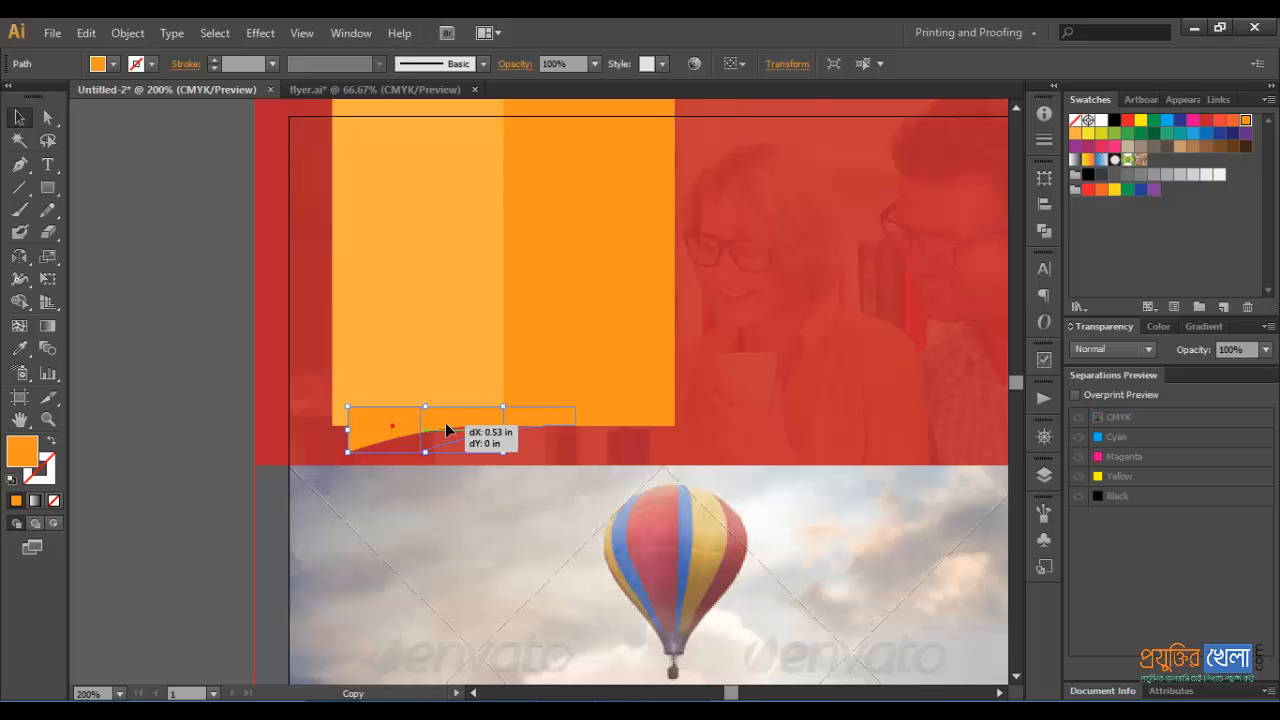
left_click(19, 256)
left_click_drag(495, 385, 197, 426)
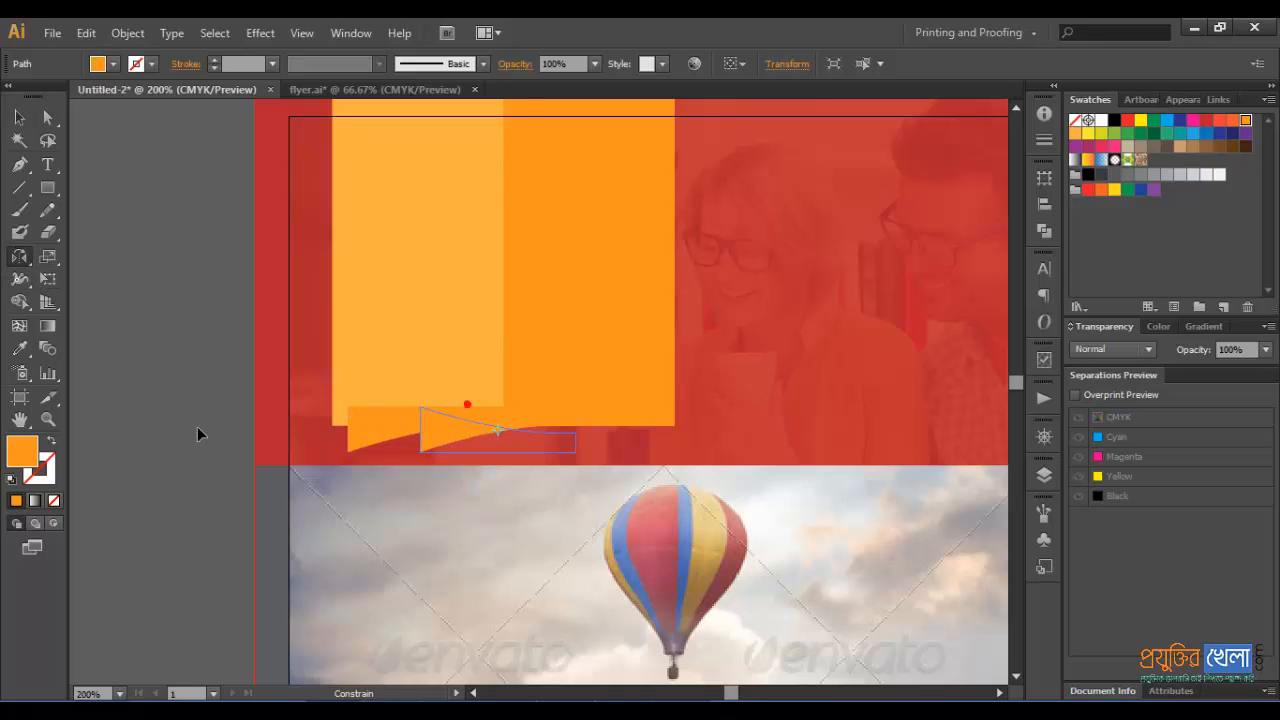
left_click_drag(609, 454, 633, 427)
- Select both curved halves, unite them into a single shape and deselect it
left_click(19, 117)
left_click(411, 416, "shift")
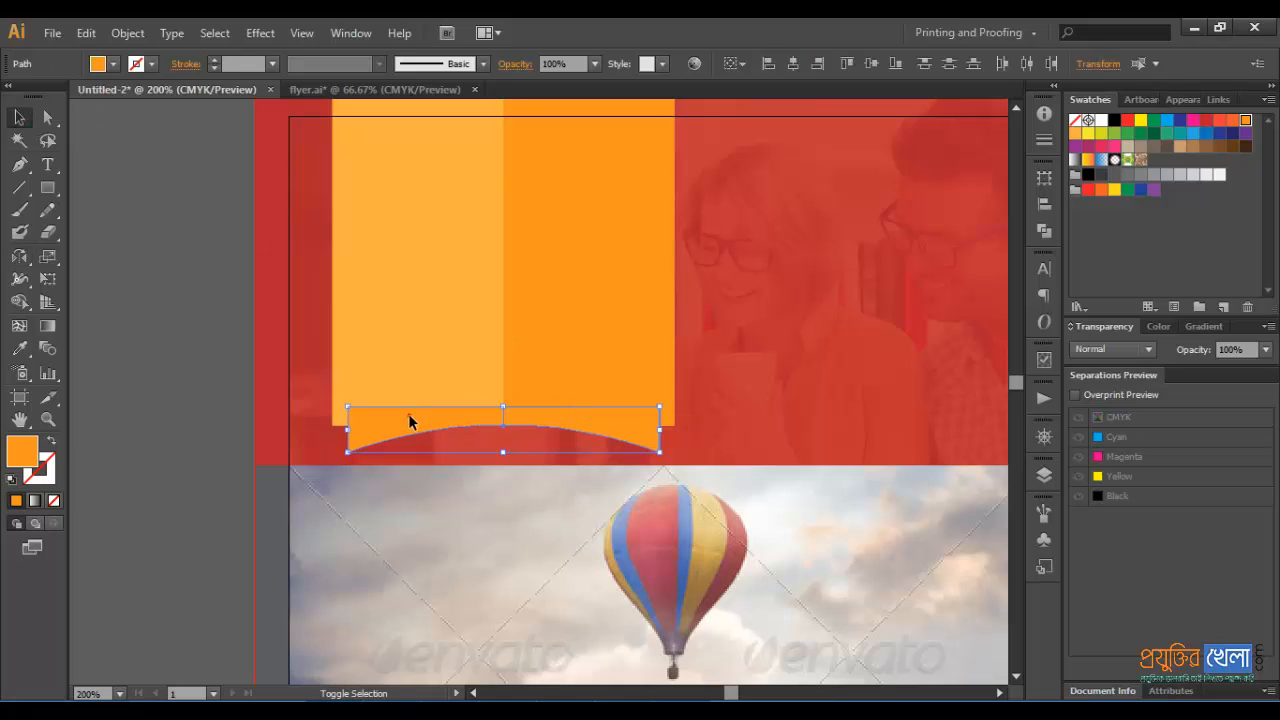
left_click(1044, 230)
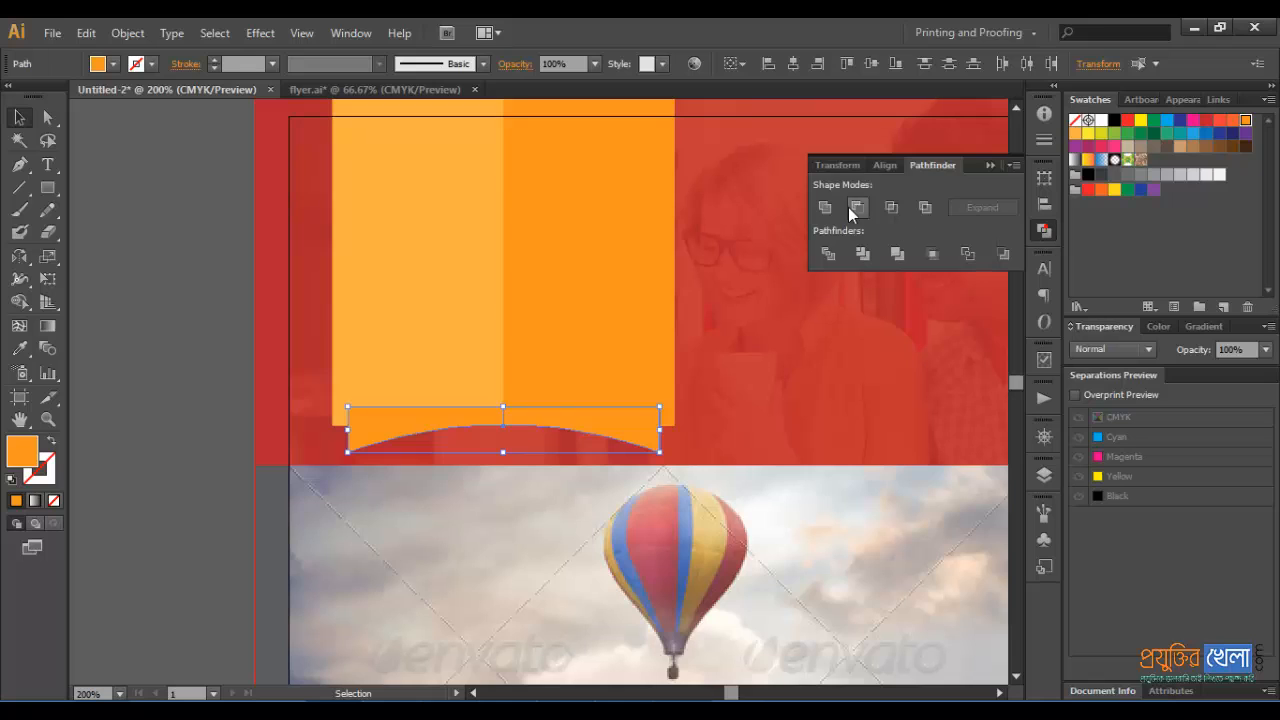
left_click(235, 420)
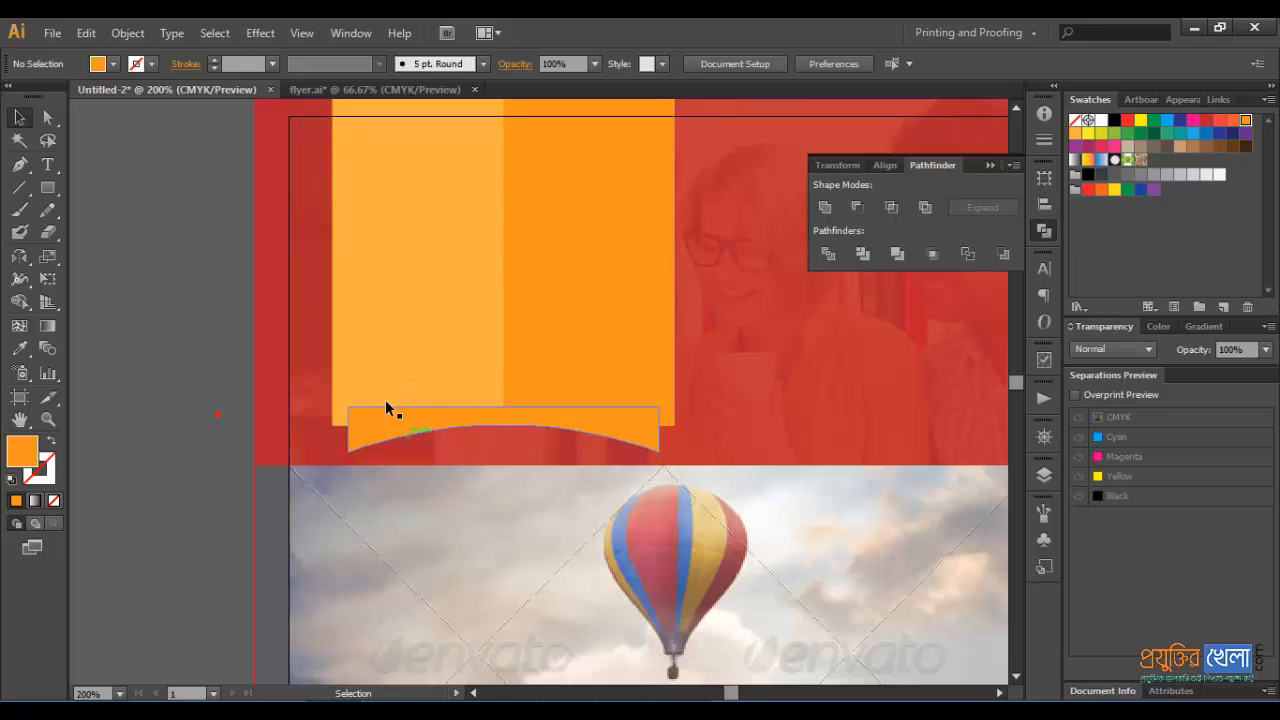
- Bring the orange panel group in front of the curved shape, and fill the curved shape with dark grey
left_click(385, 402)
key("Delete")
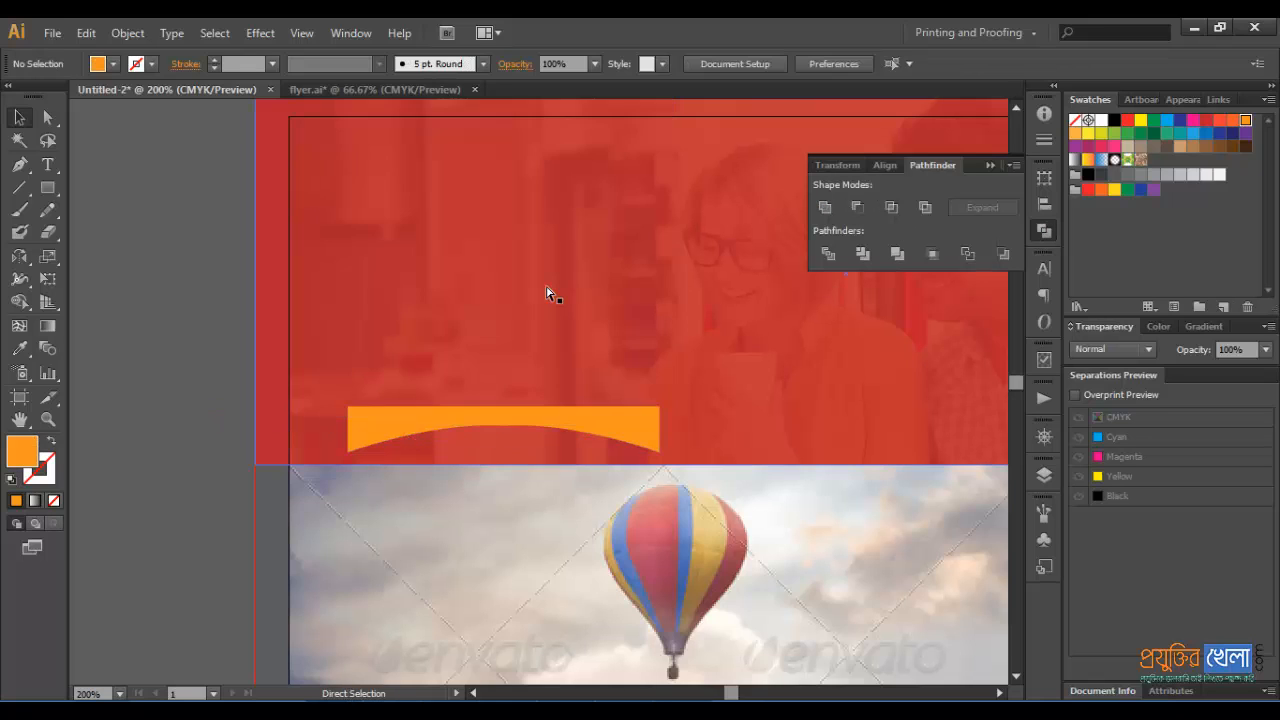
key("ctrl+z")
left_click(371, 435)
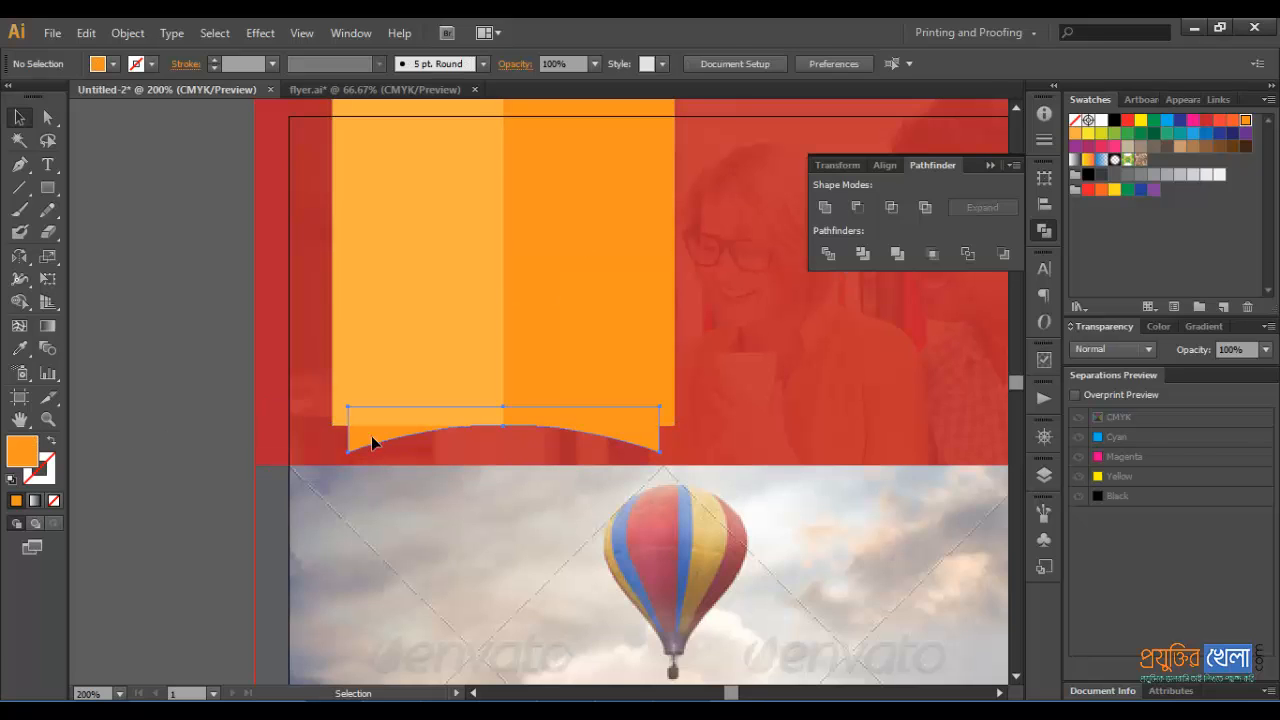
left_click(1102, 176)
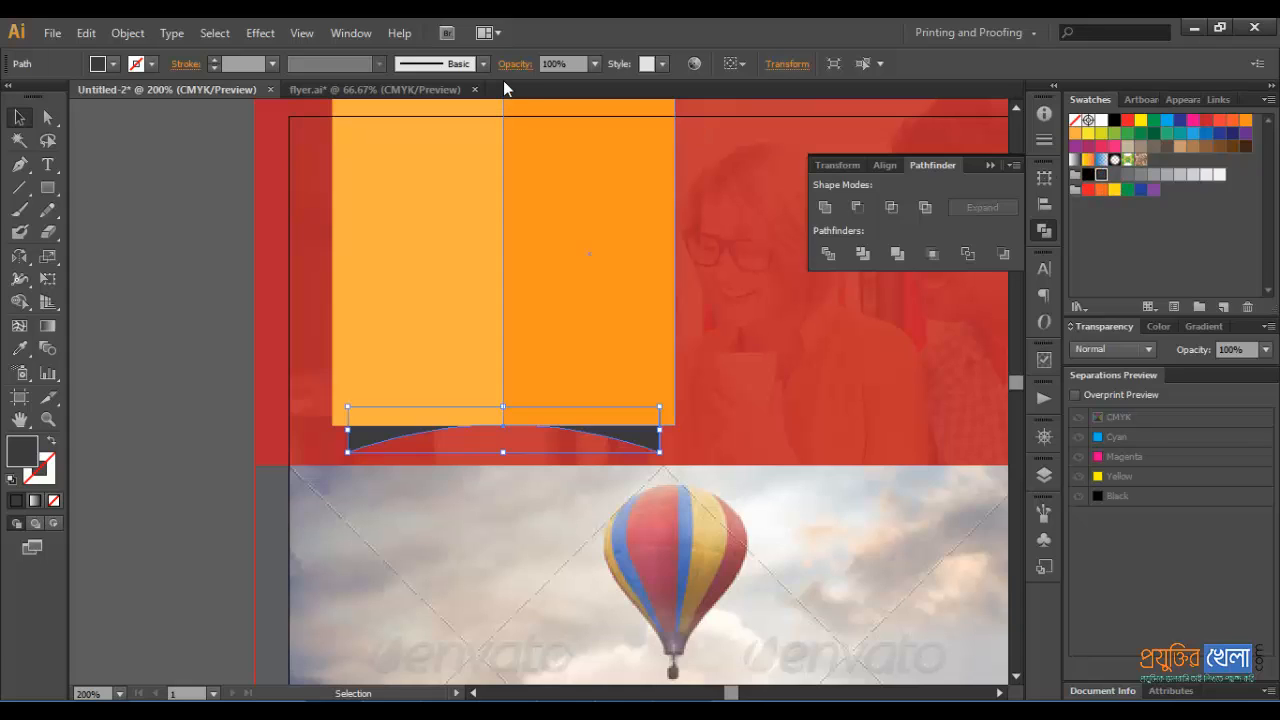
left_click(260, 33)
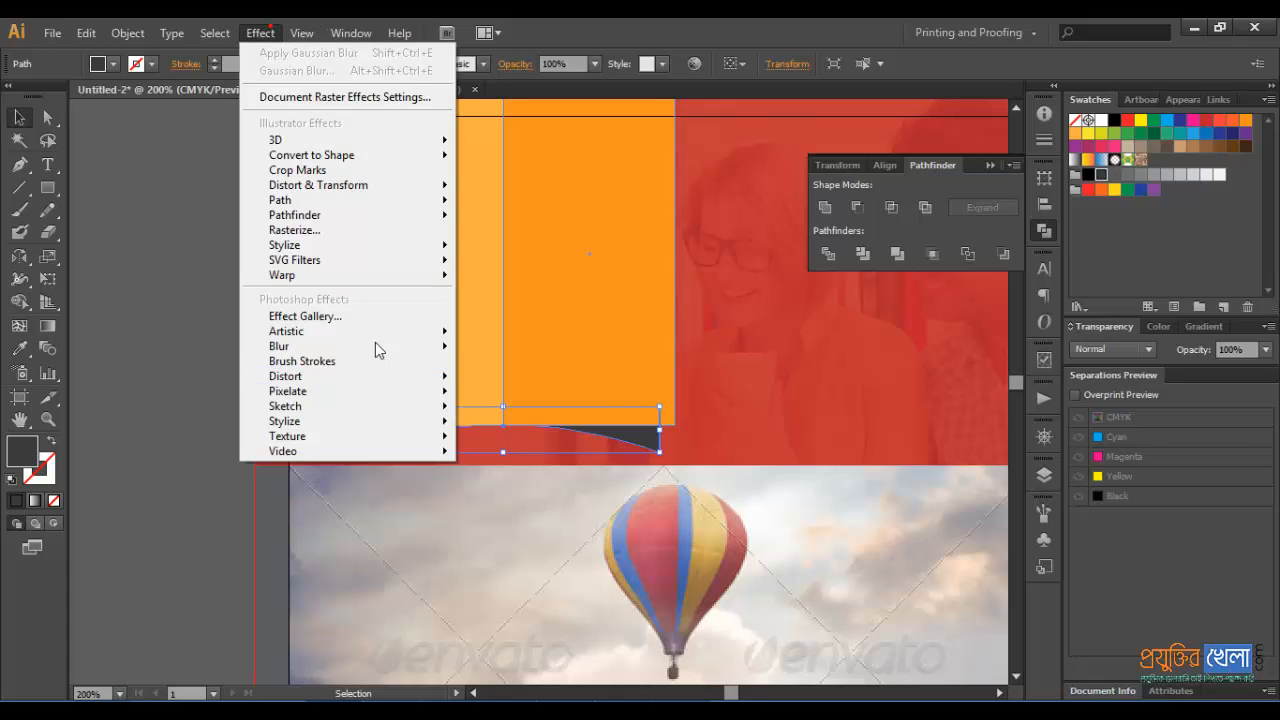
left_click(600, 712)
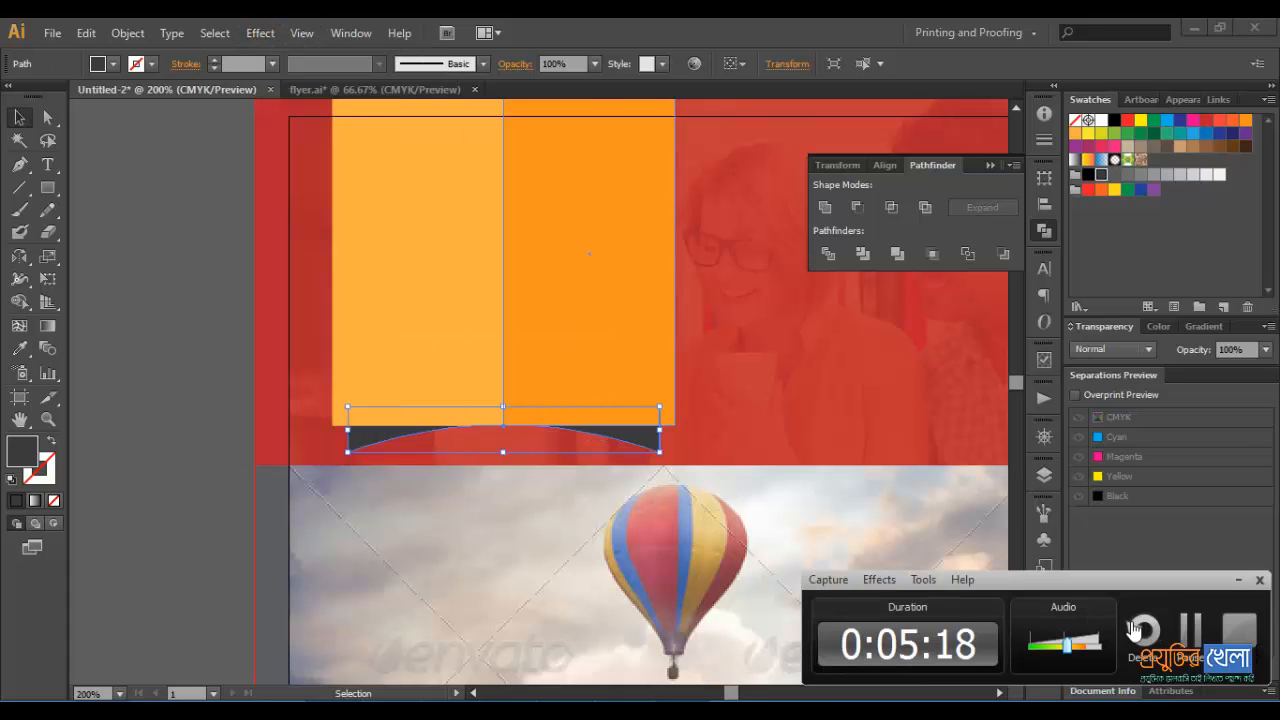
left_click(1196, 628)
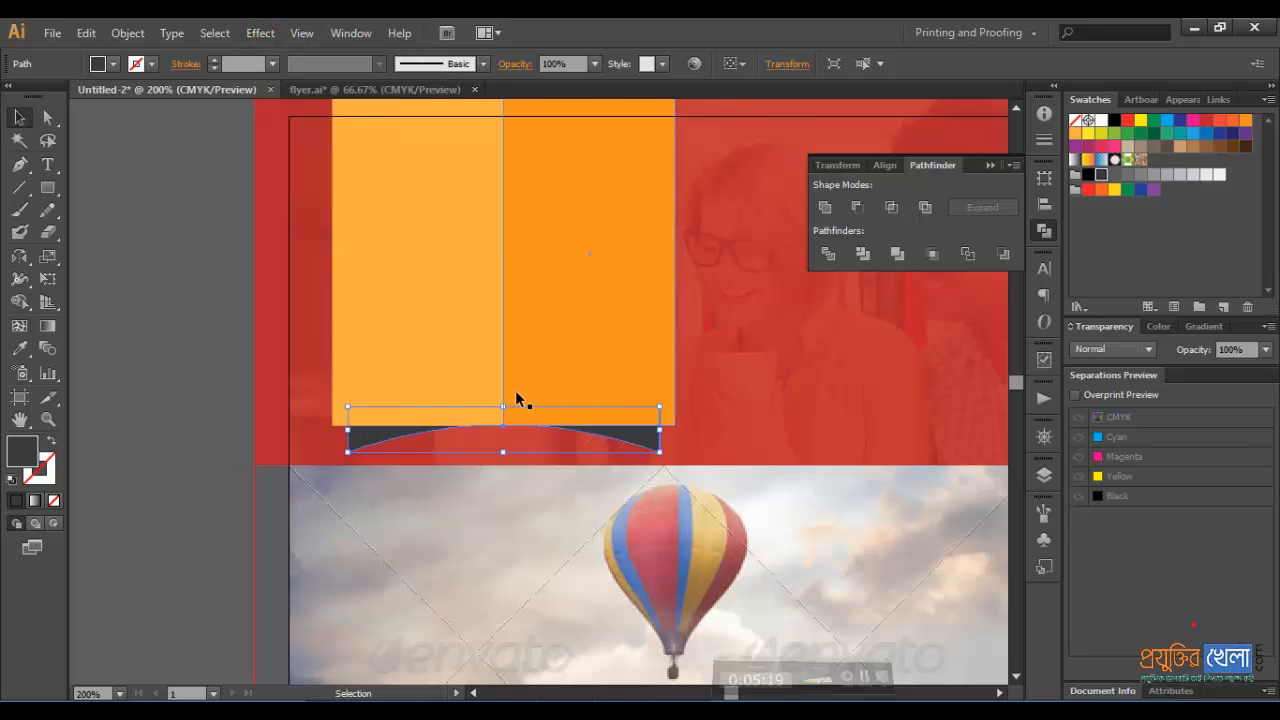
- Apply a Gaussian Blur with a radius of 14 pixels to the dark curved shape under the orange panel
left_click(255, 35)
mouse_move(359, 347)
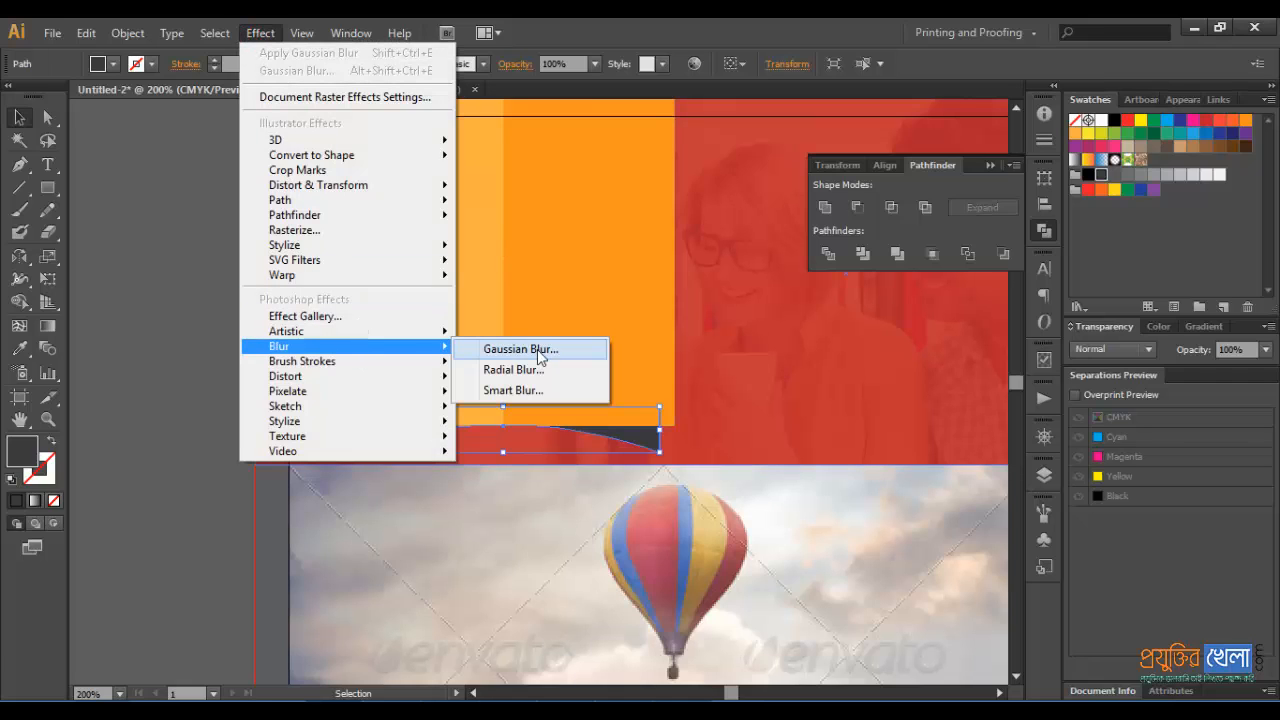
left_click(546, 349)
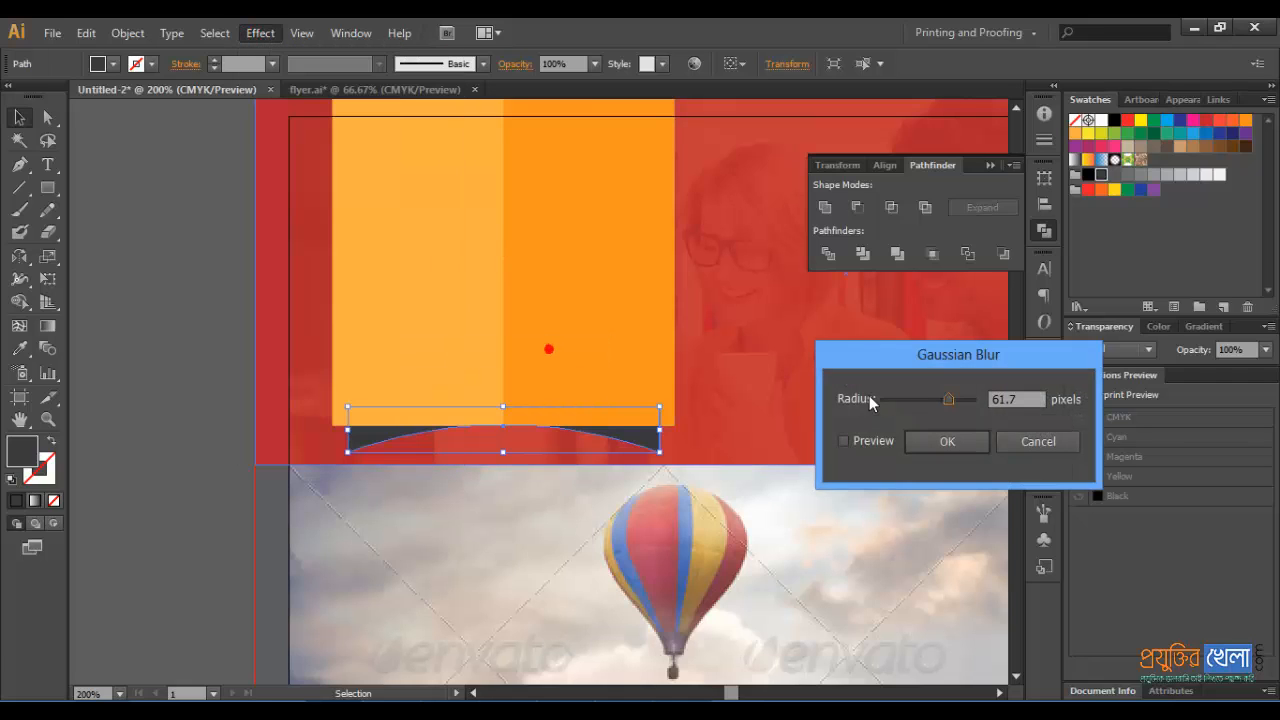
left_click(843, 441)
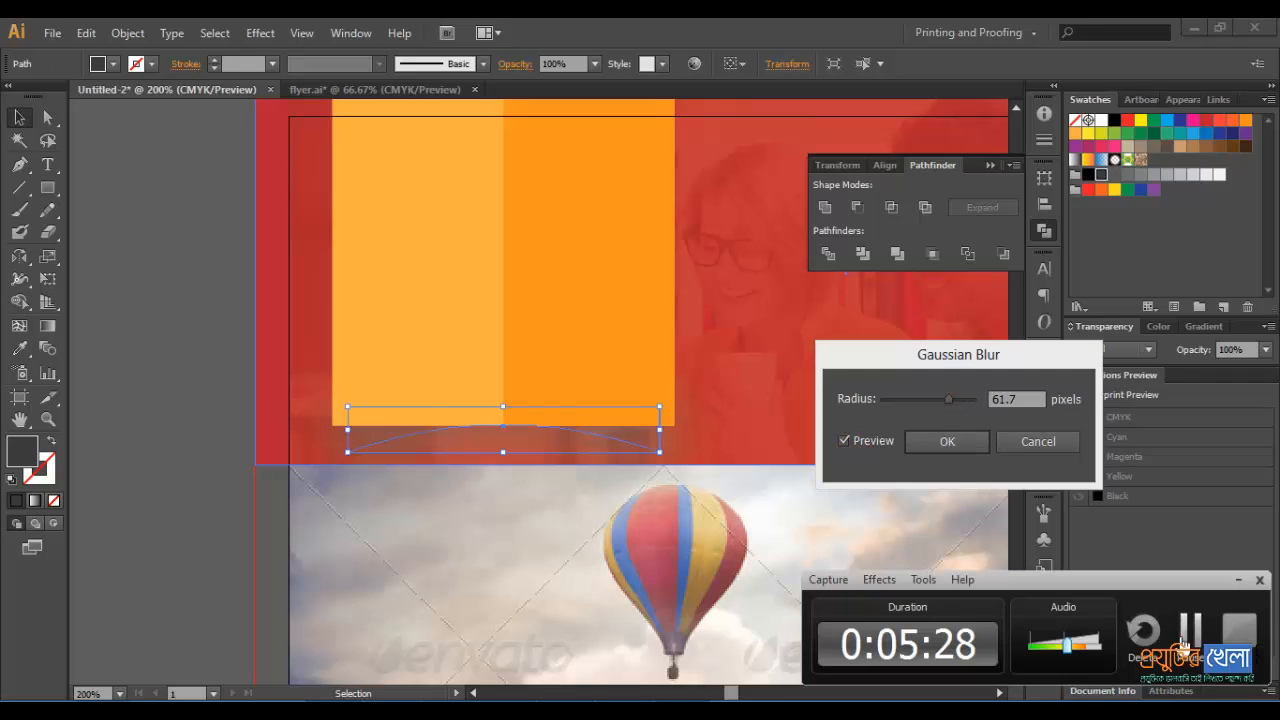
type("14")
left_click(947, 441)
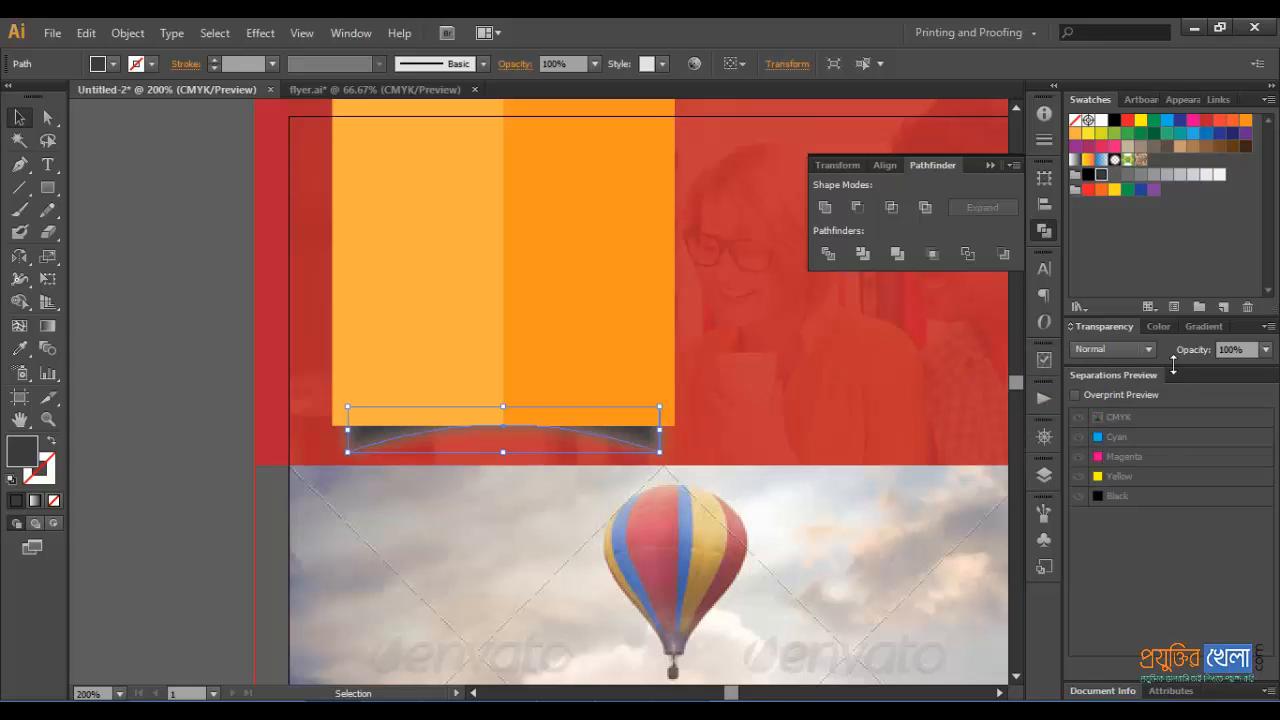
- Set the blurred shadow's blending mode to Darken and deselect everything
left_click(1138, 351)
left_click(1113, 392)
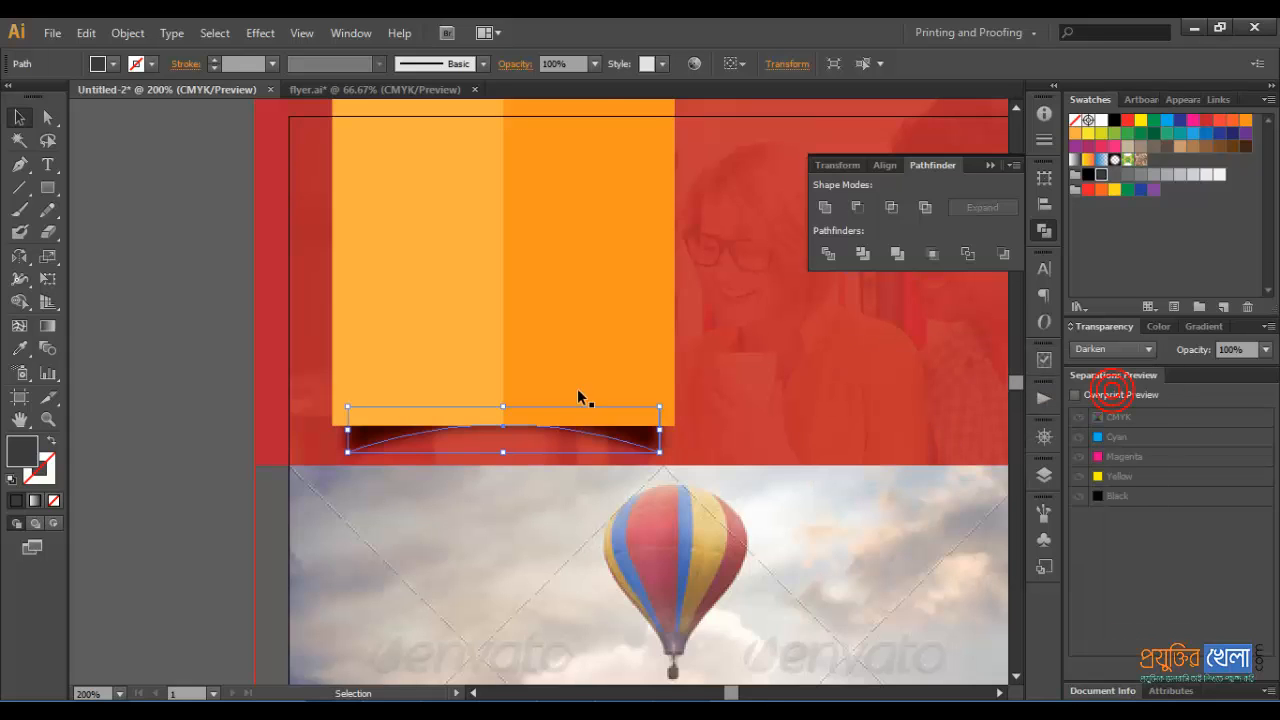
left_click(259, 396)
key("ctrl+minus")
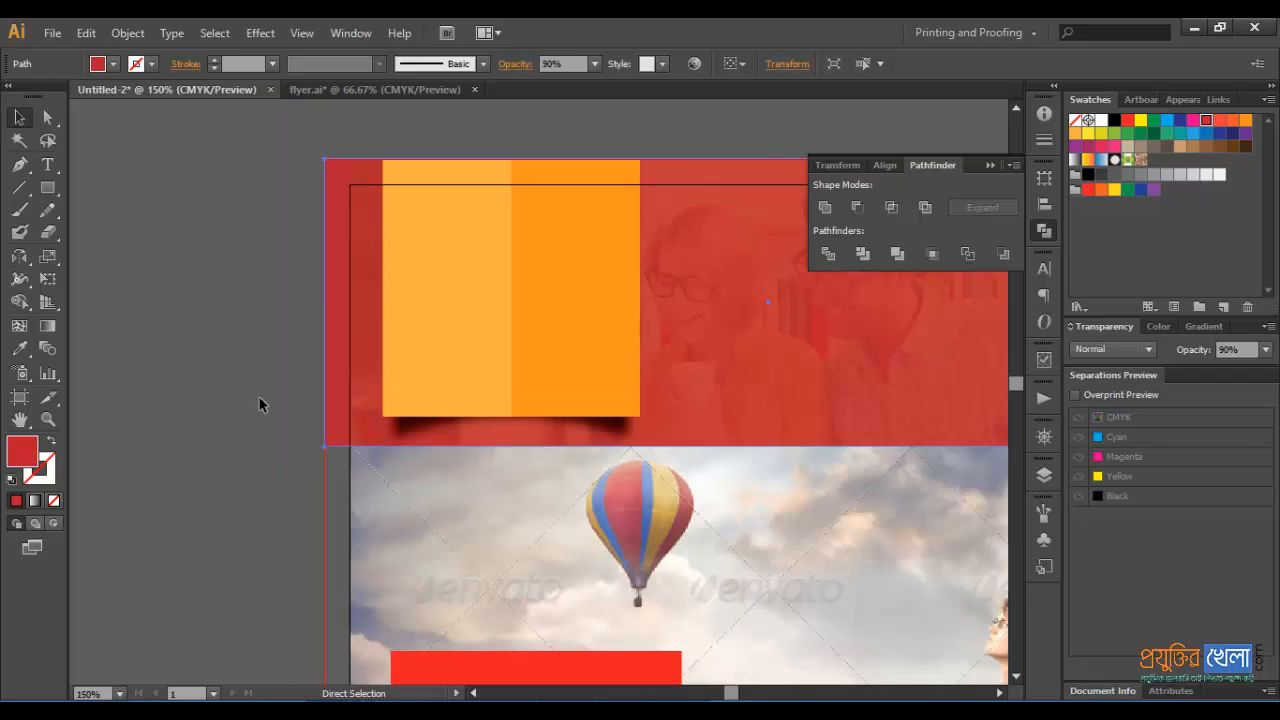
left_click(214, 501)
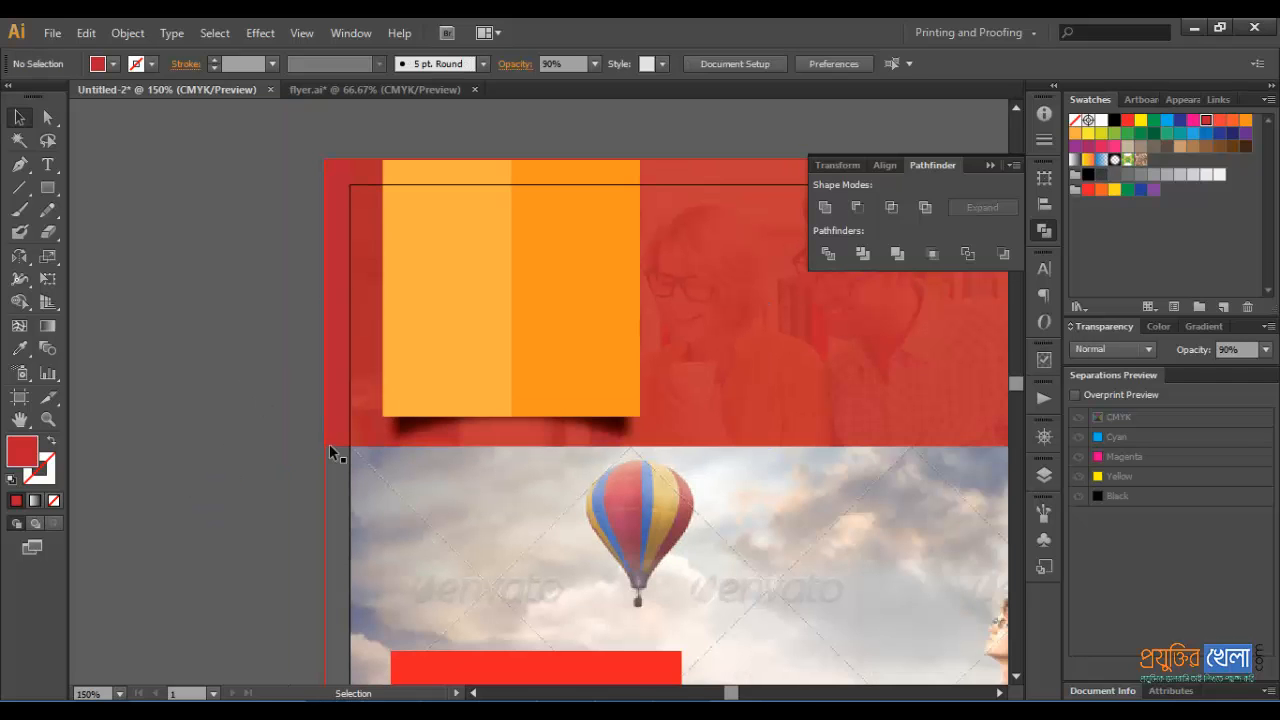
left_click_drag(614, 337, 586, 378)
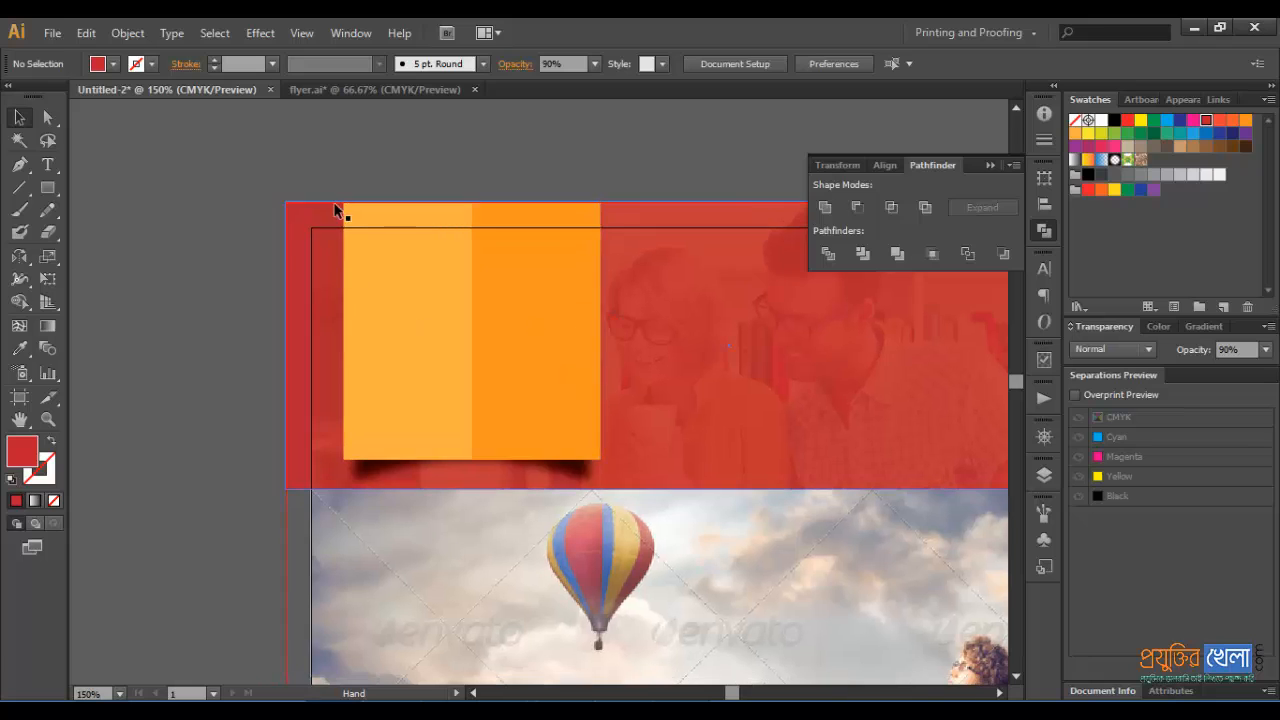
- Copy the white ART logo from the flyer.ai document and paste it onto the orange panel in the Untitled-2 document
left_click(349, 89)
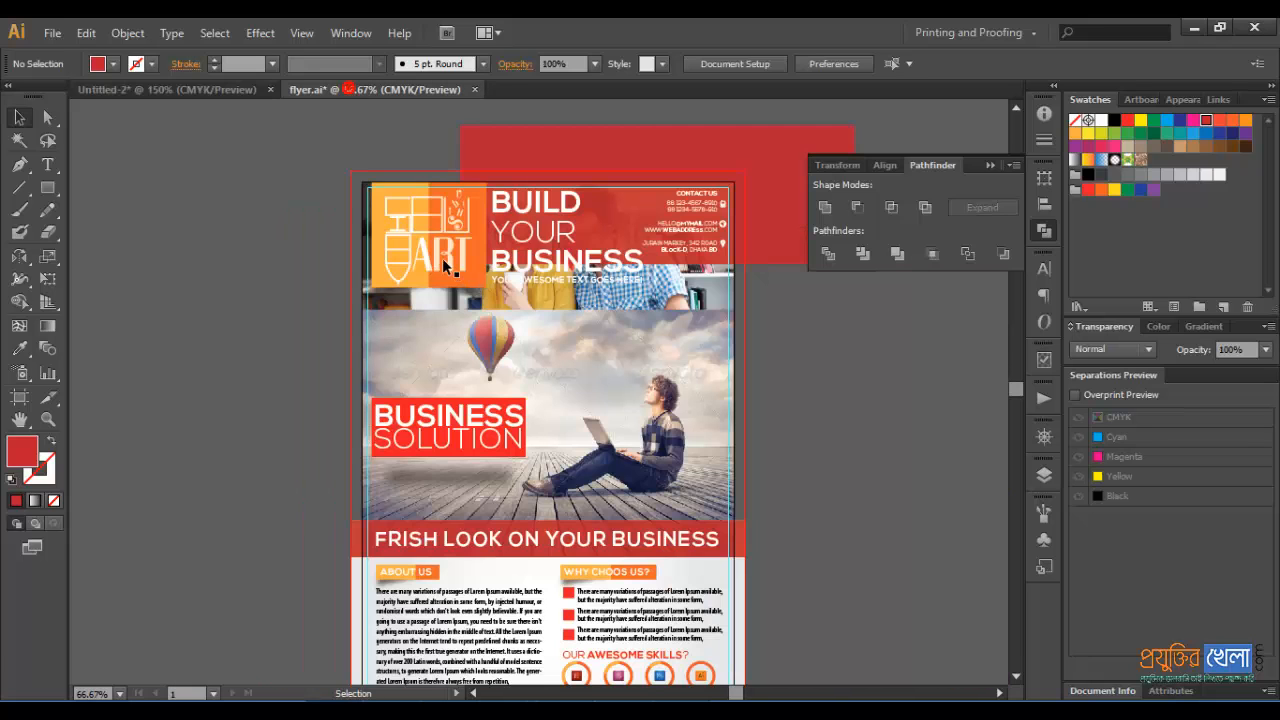
left_click(443, 258)
left_click_drag(400, 246, 498, 385)
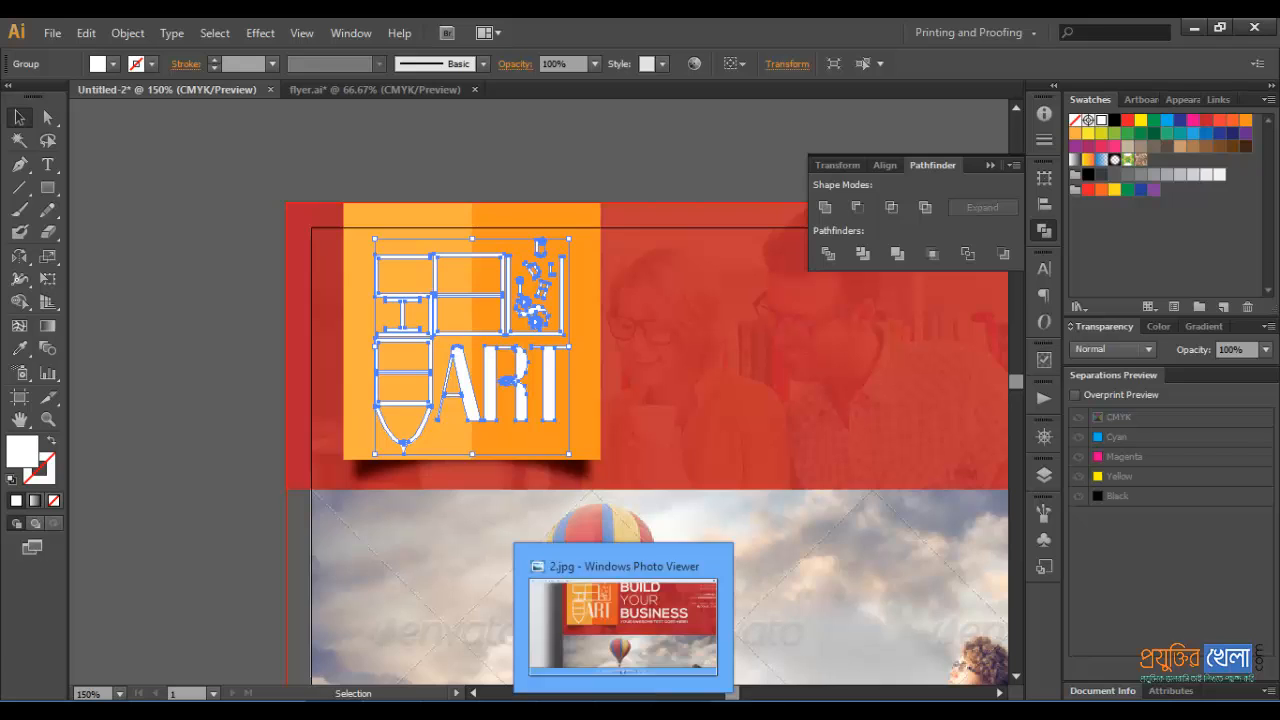
- Scale the white ART logo down slightly about its centre, shift it up a little on the orange panel and deselect it
left_click(242, 359)
left_click(547, 358)
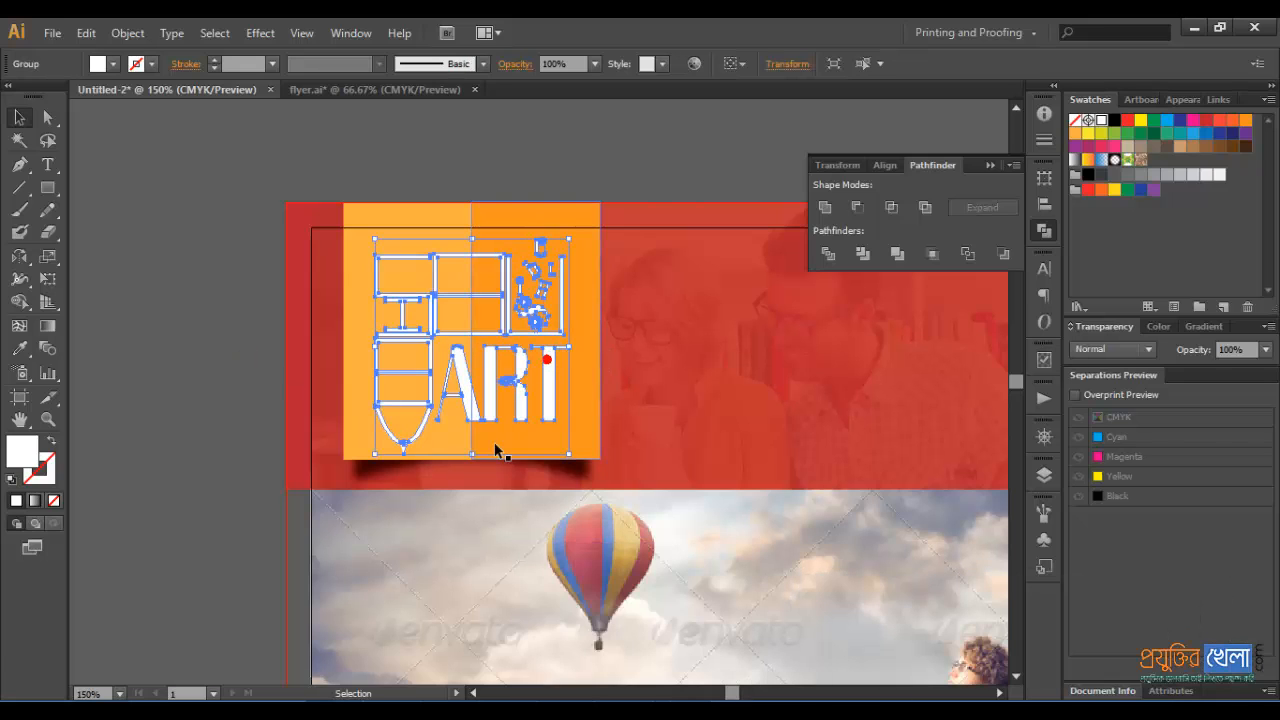
left_click_drag(472, 449, 474, 440)
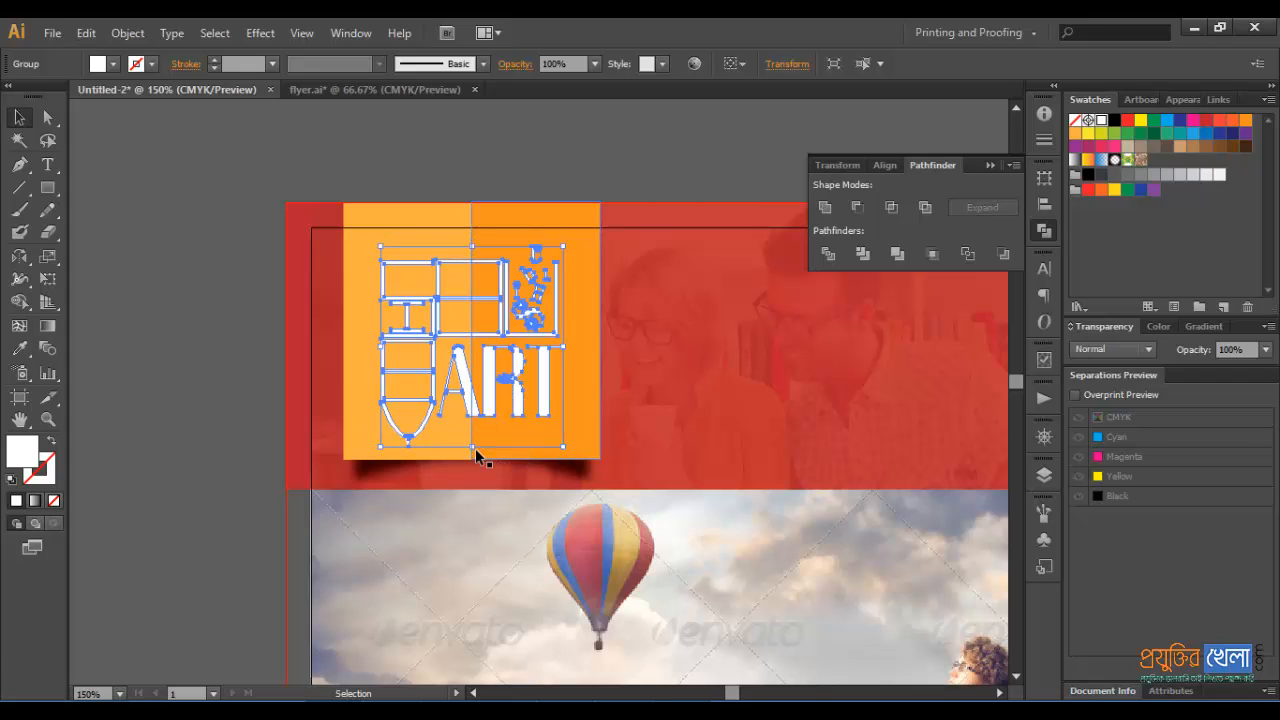
left_click(614, 179)
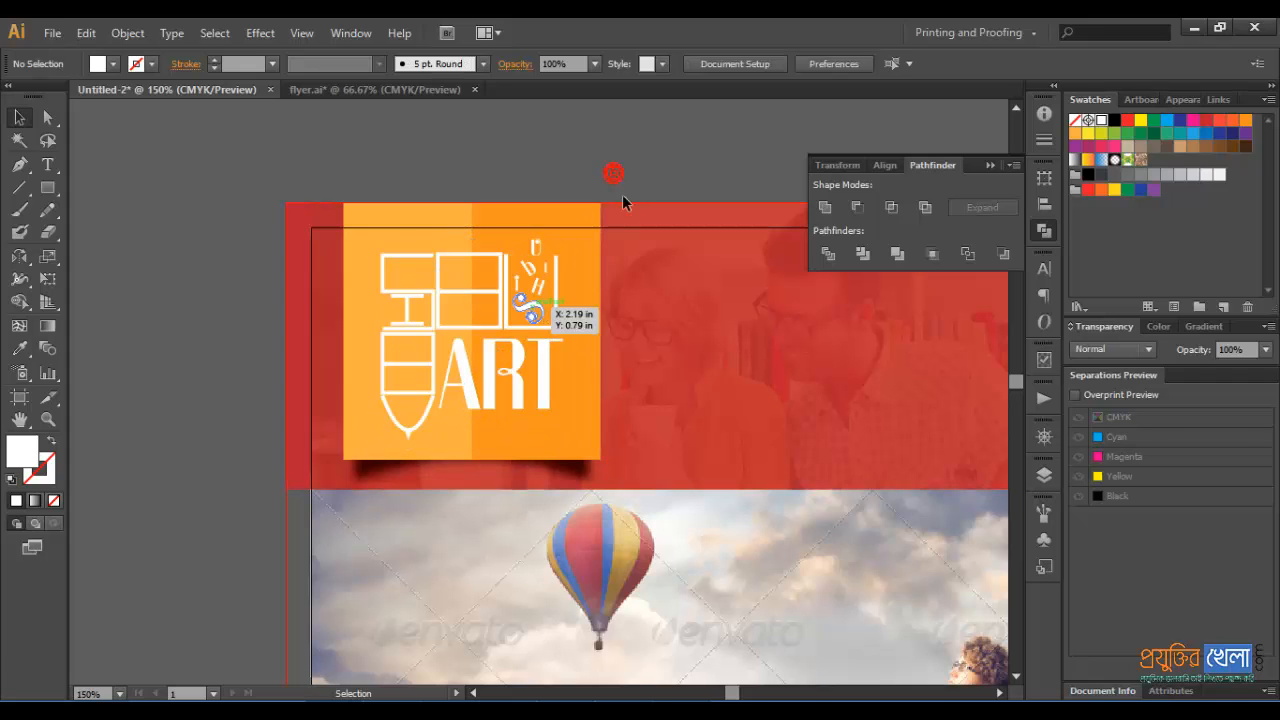
- Draw a wide, flat rectangle on the wooden floor below the red title box and fill it with dark grey
left_click_drag(668, 170, 463, 169)
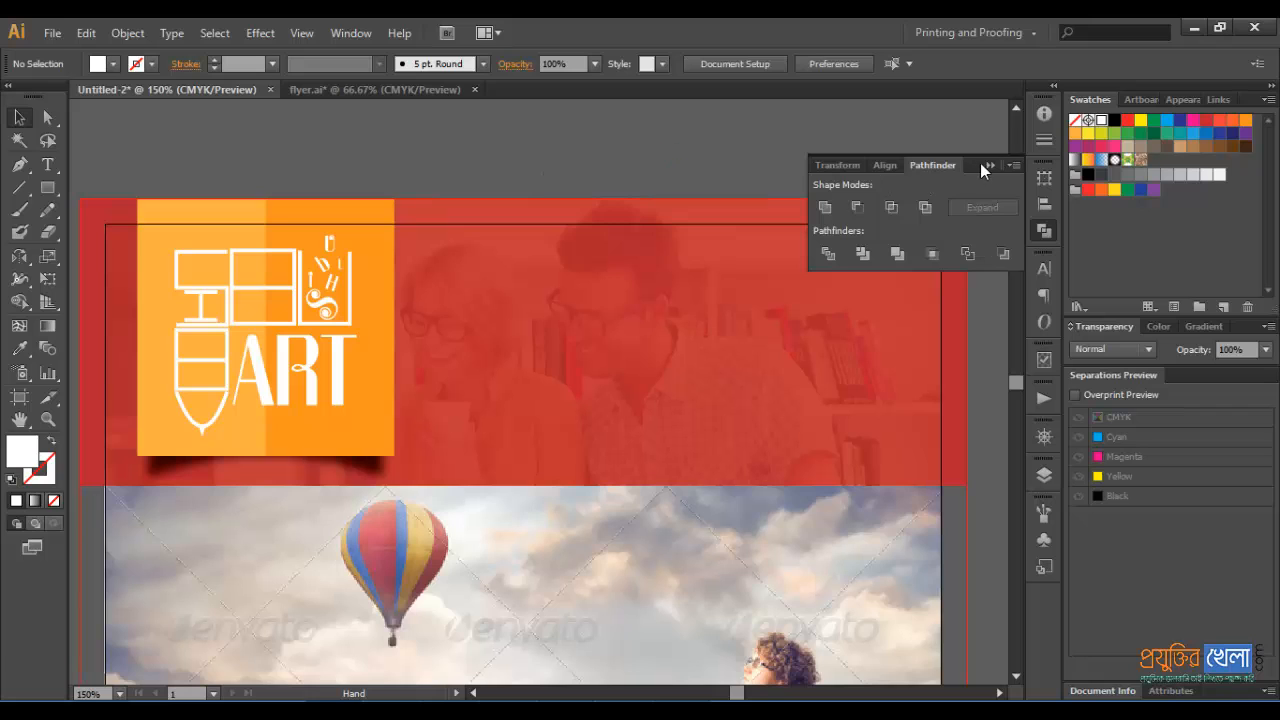
left_click_drag(622, 410, 697, 260)
left_click_drag(644, 436, 667, 279)
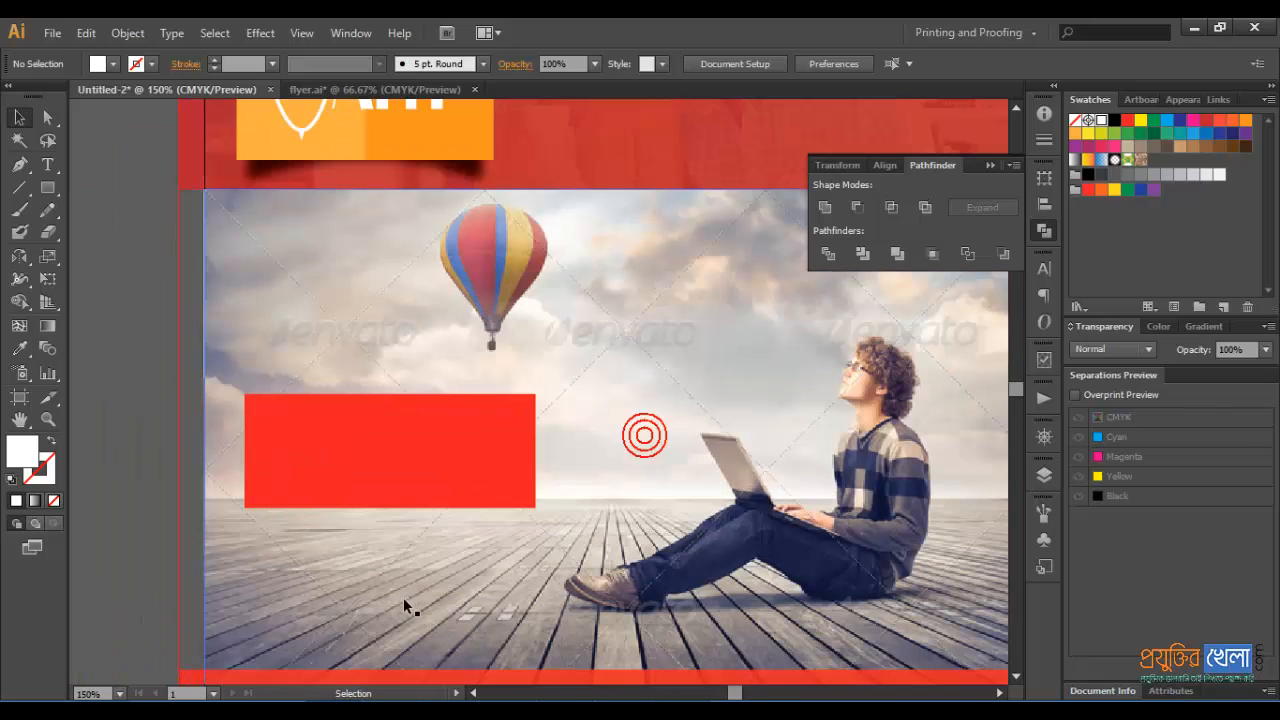
left_click(404, 601)
key("m")
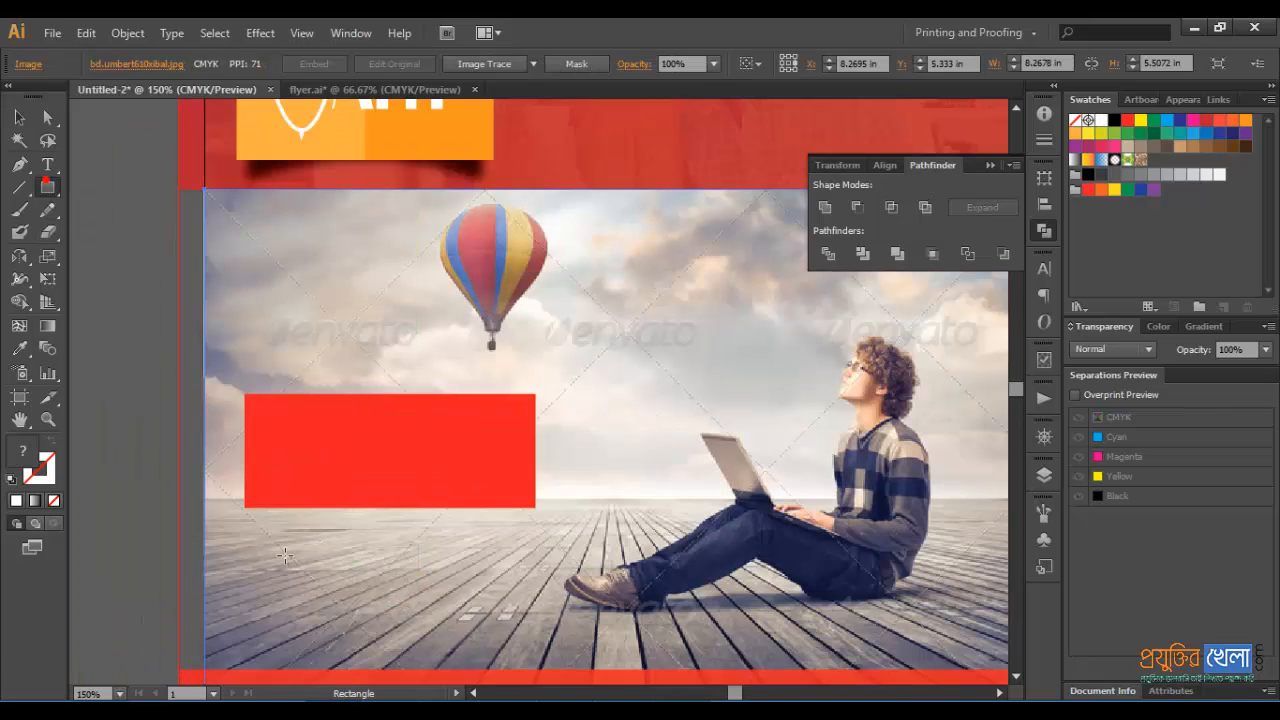
left_click_drag(286, 542, 493, 582)
left_click(1100, 174)
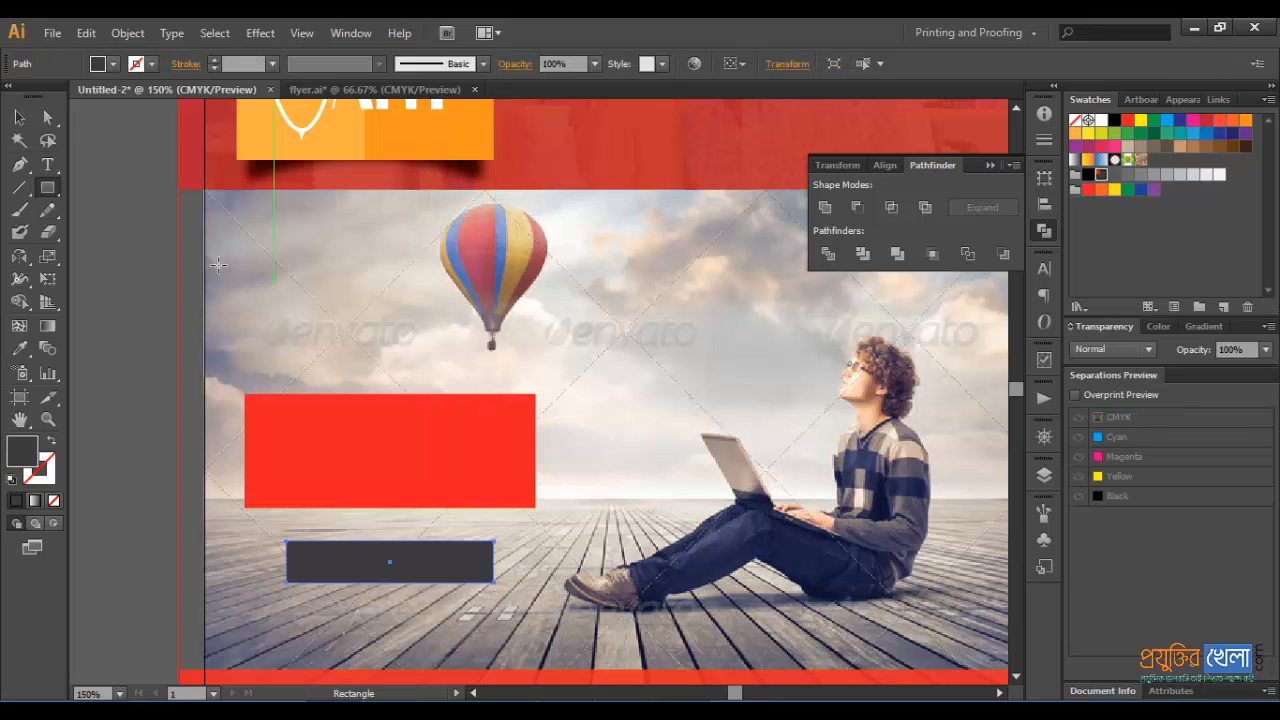
- Apply a Gaussian Blur with a 61-pixel radius to the dark grey rectangle below the red title box
left_click(258, 38)
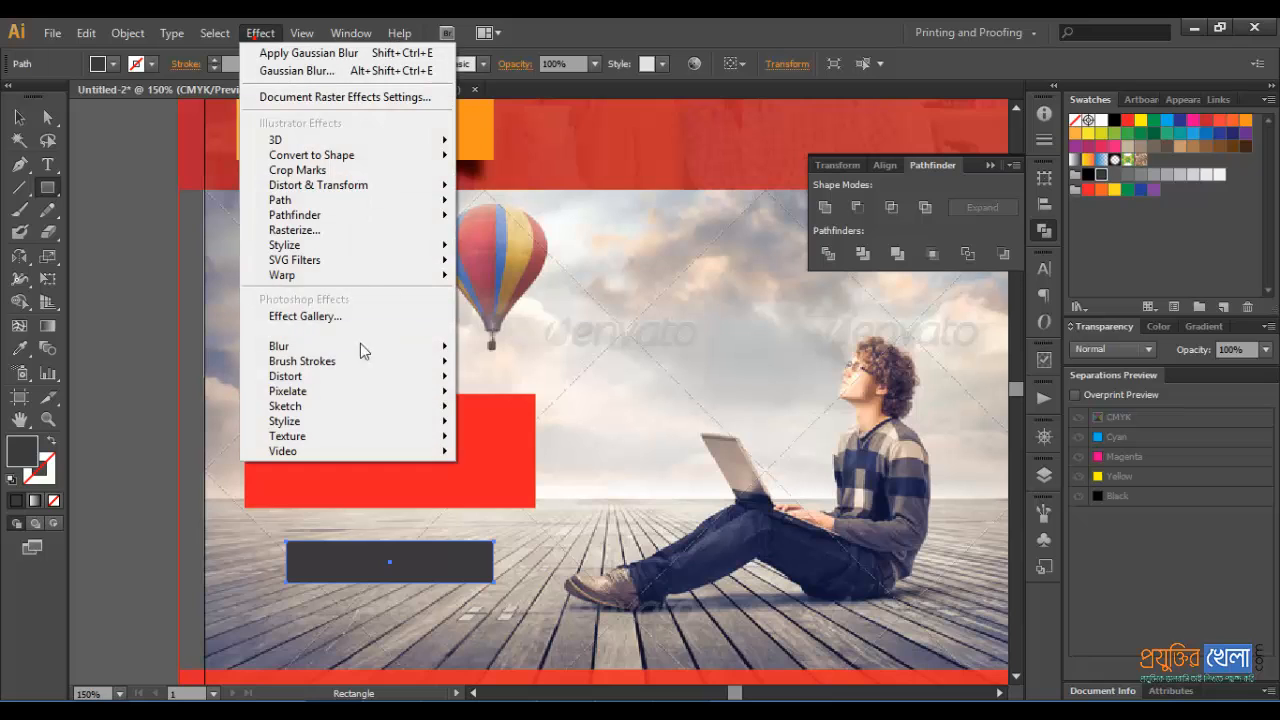
mouse_move(290, 346)
left_click(500, 346)
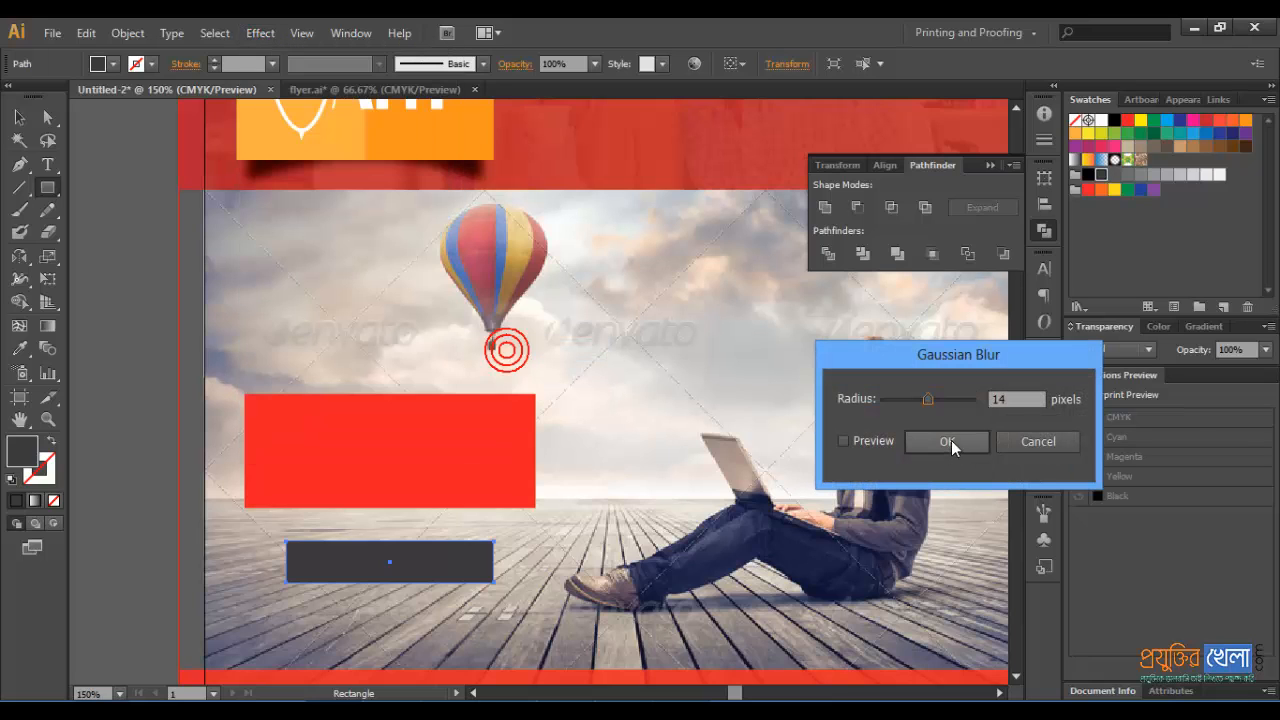
key("Tab")
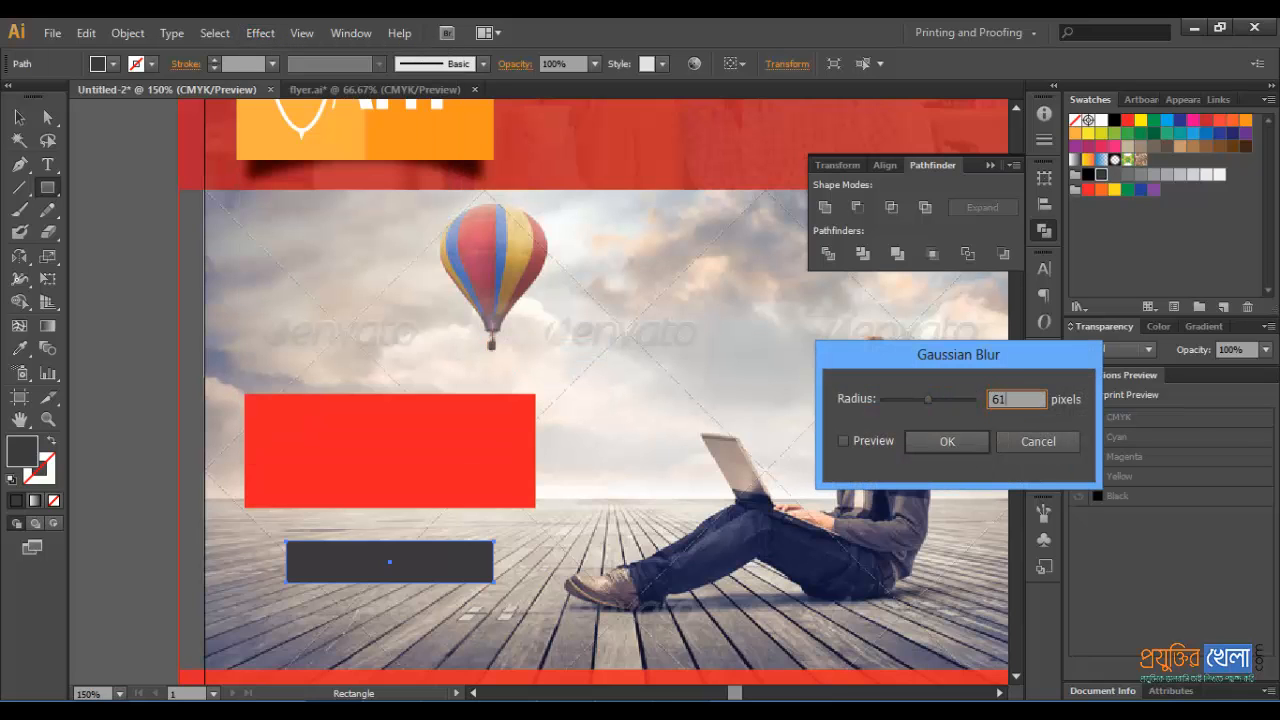
key("Return")
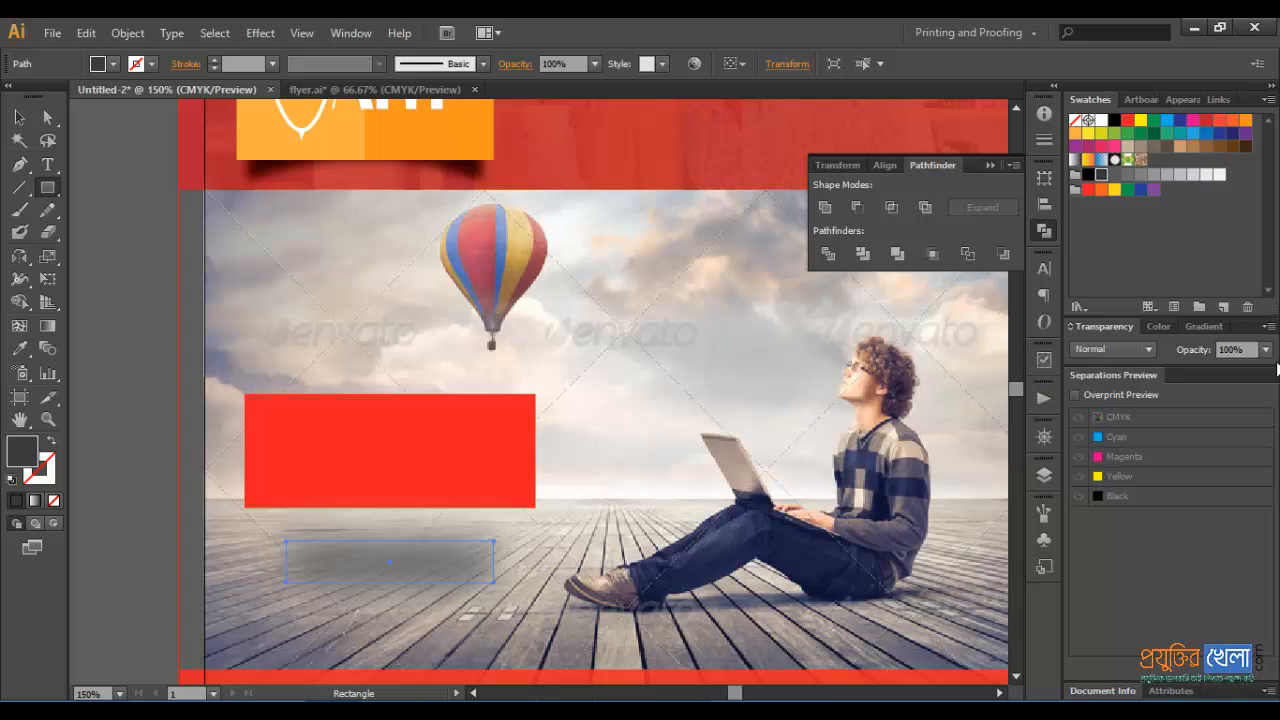
- Set the blurred floor shadow's blending mode to Darken and its opacity to 80%, and deselect it
left_click(1113, 349)
left_click(1112, 390)
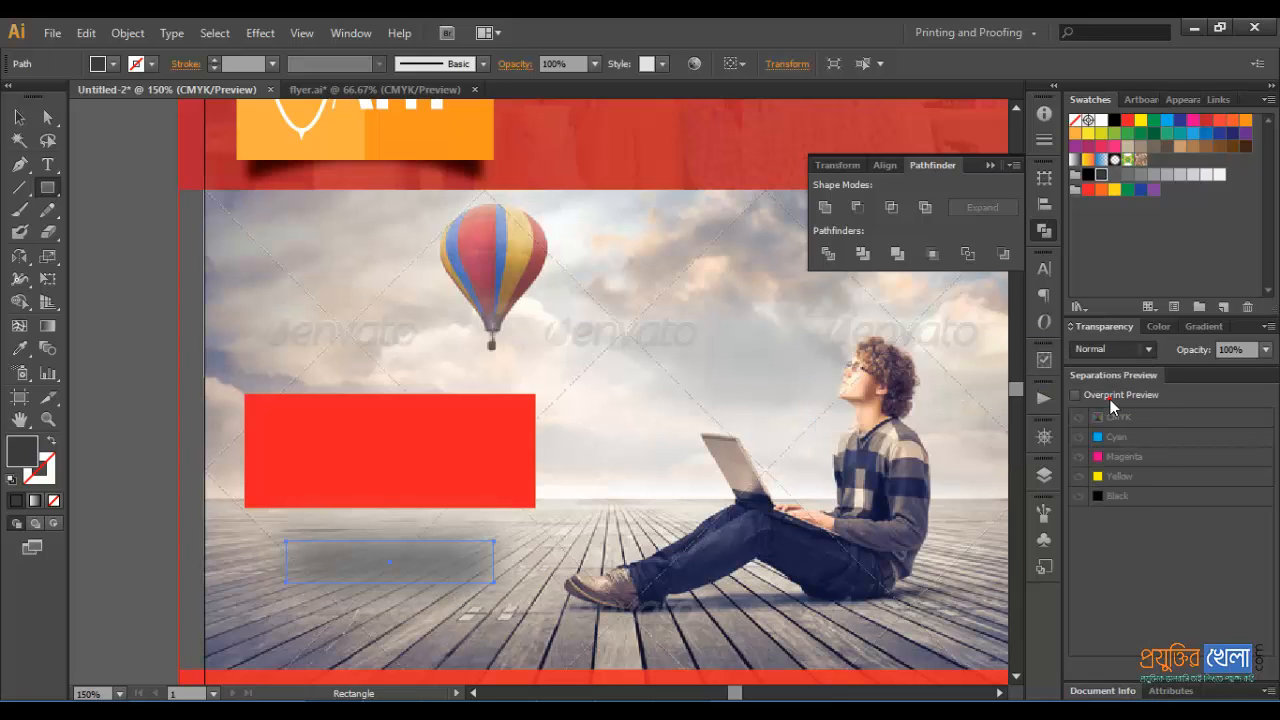
left_click(1265, 350)
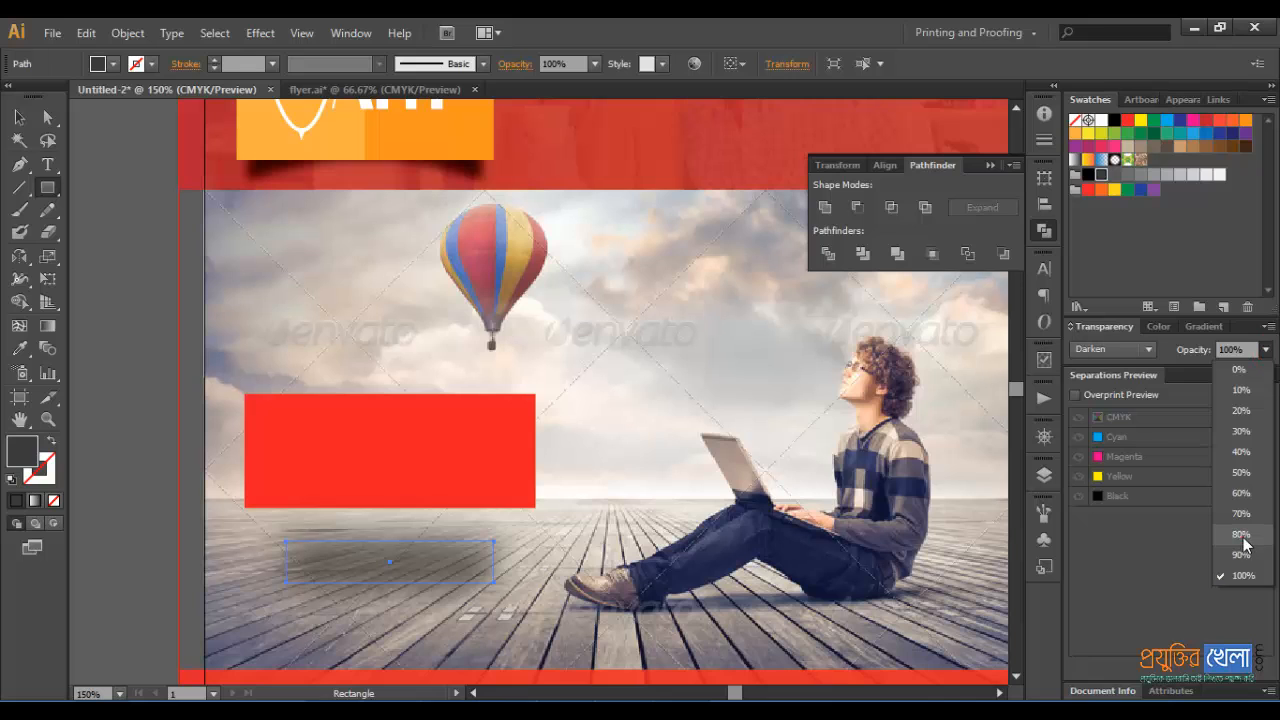
left_click(1243, 538)
left_click(19, 117)
left_click(114, 193)
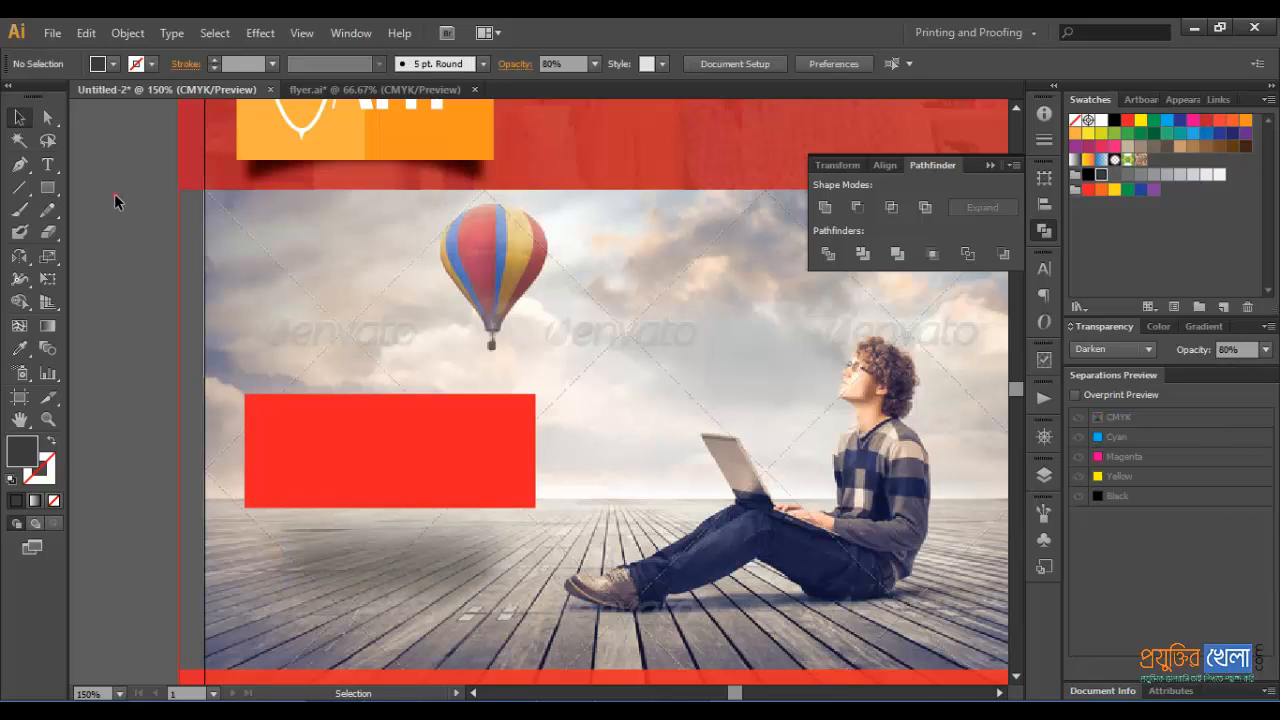
- Flatten the blurred shadow below the red title box by lowering its upper edge slightly, and deselect it
key("ctrl+minus")
key("ctrl+minus")
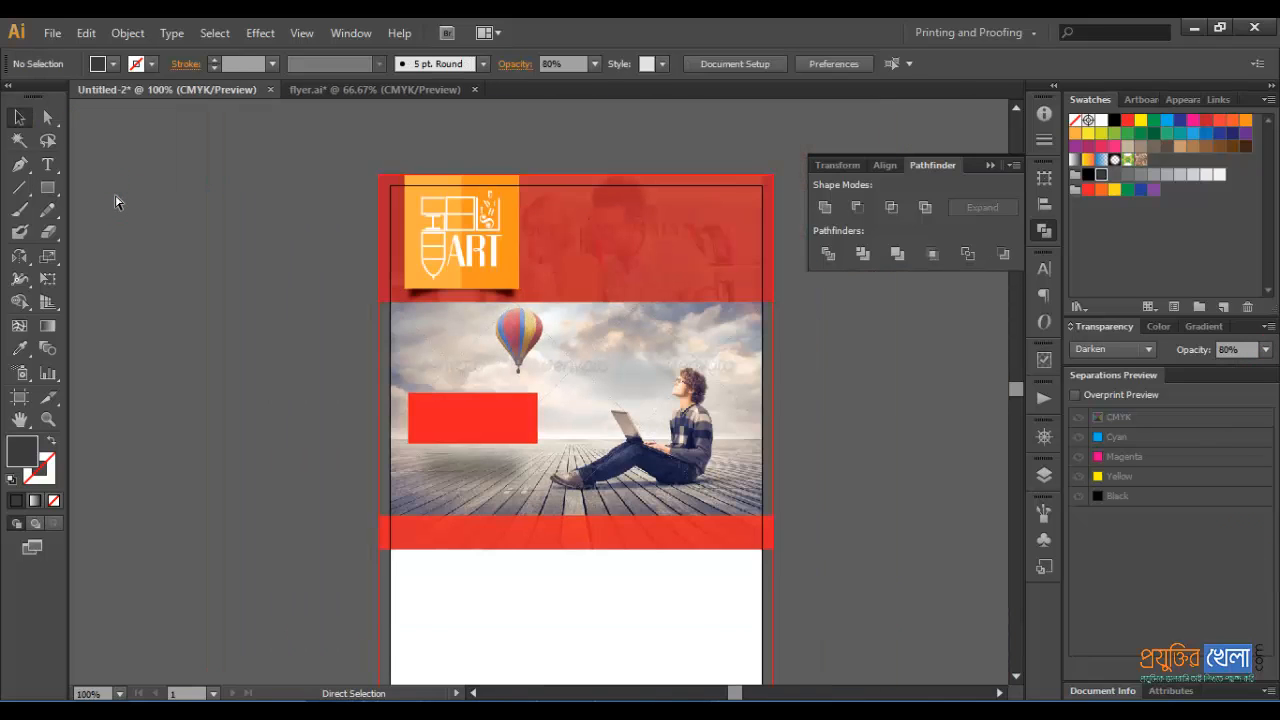
key("ctrl+plus")
key("ctrl+plus")
left_click(385, 581)
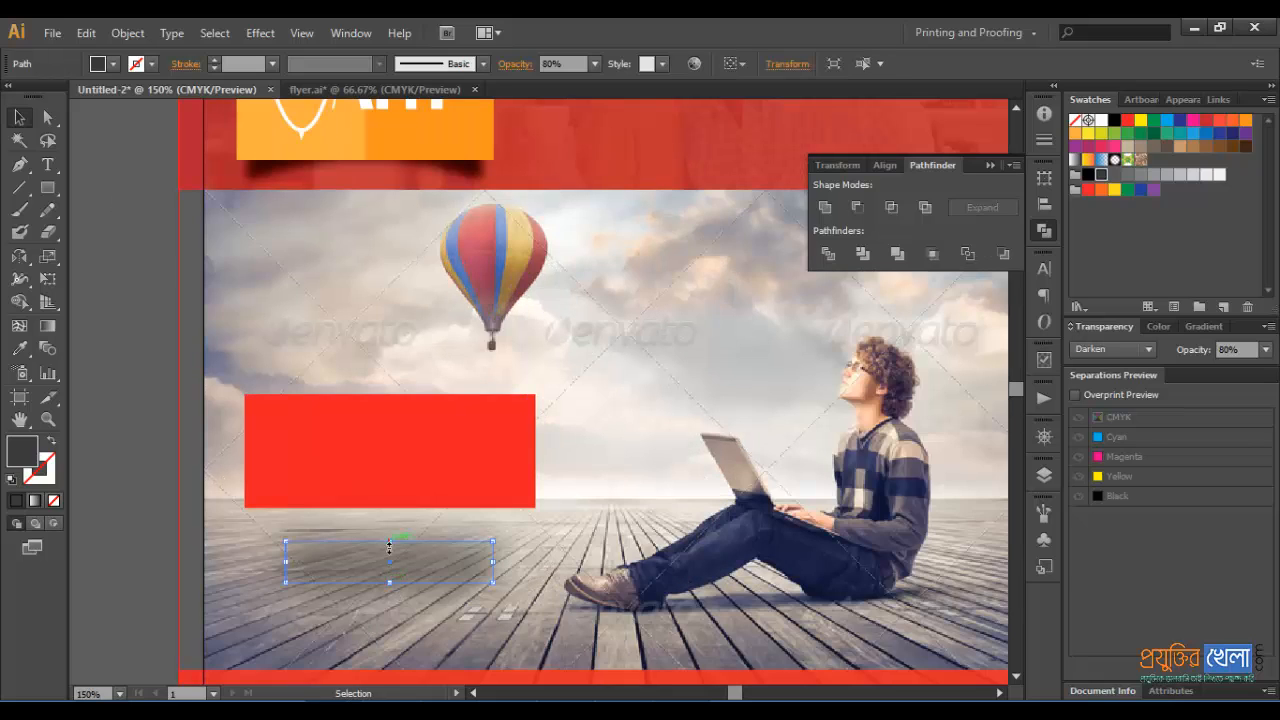
left_click_drag(389, 541, 390, 557)
left_click(126, 523)
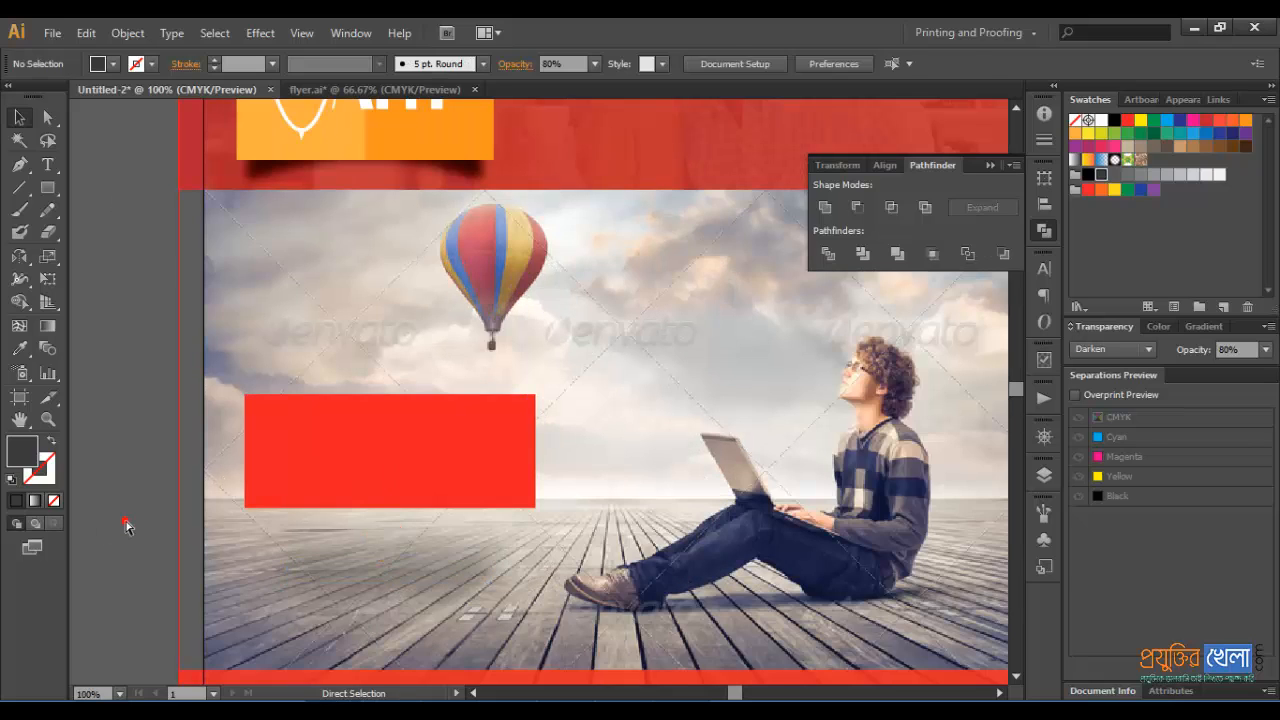
key("ctrl+minus")
key("ctrl+plus")
key("ctrl+plus")
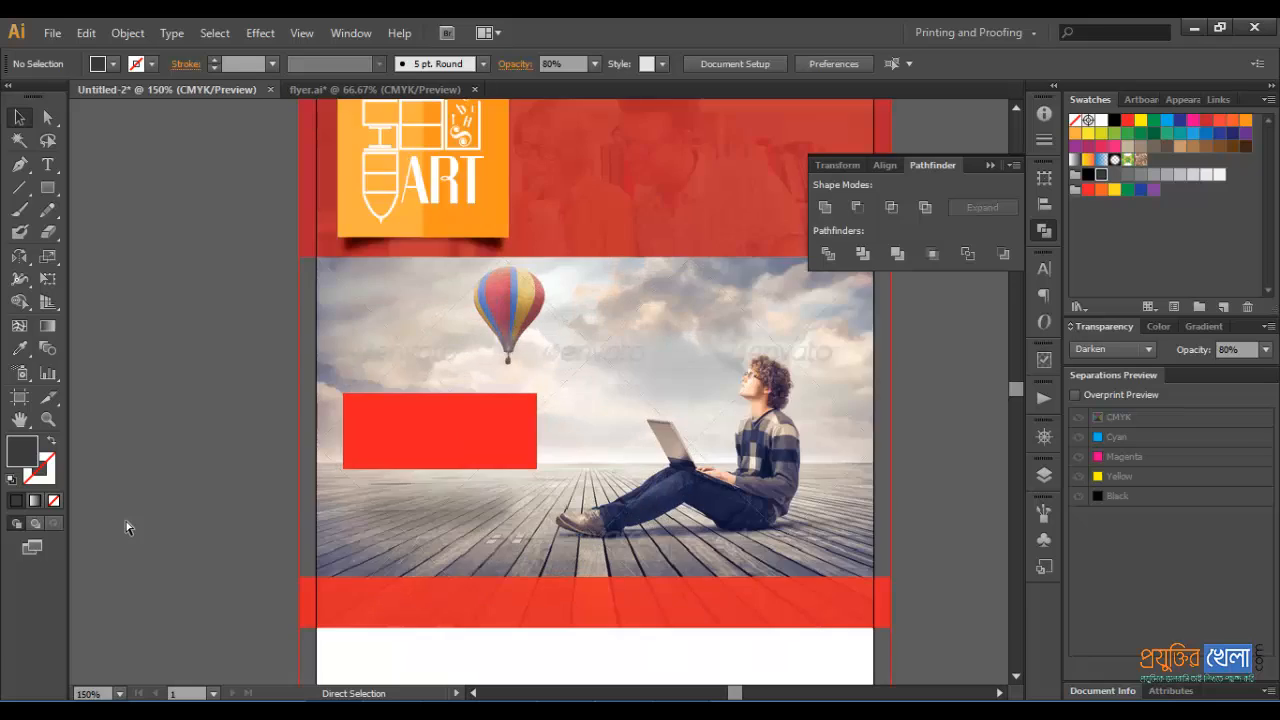
key("t")
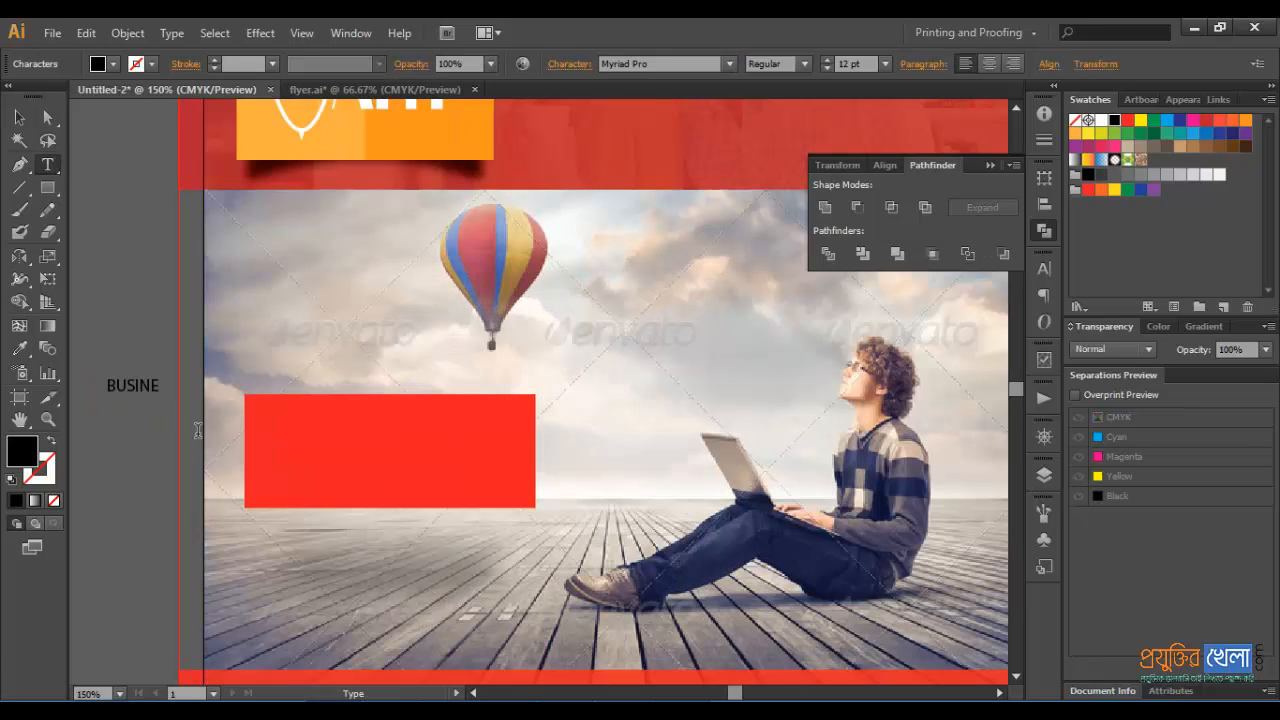
left_click(47, 117)
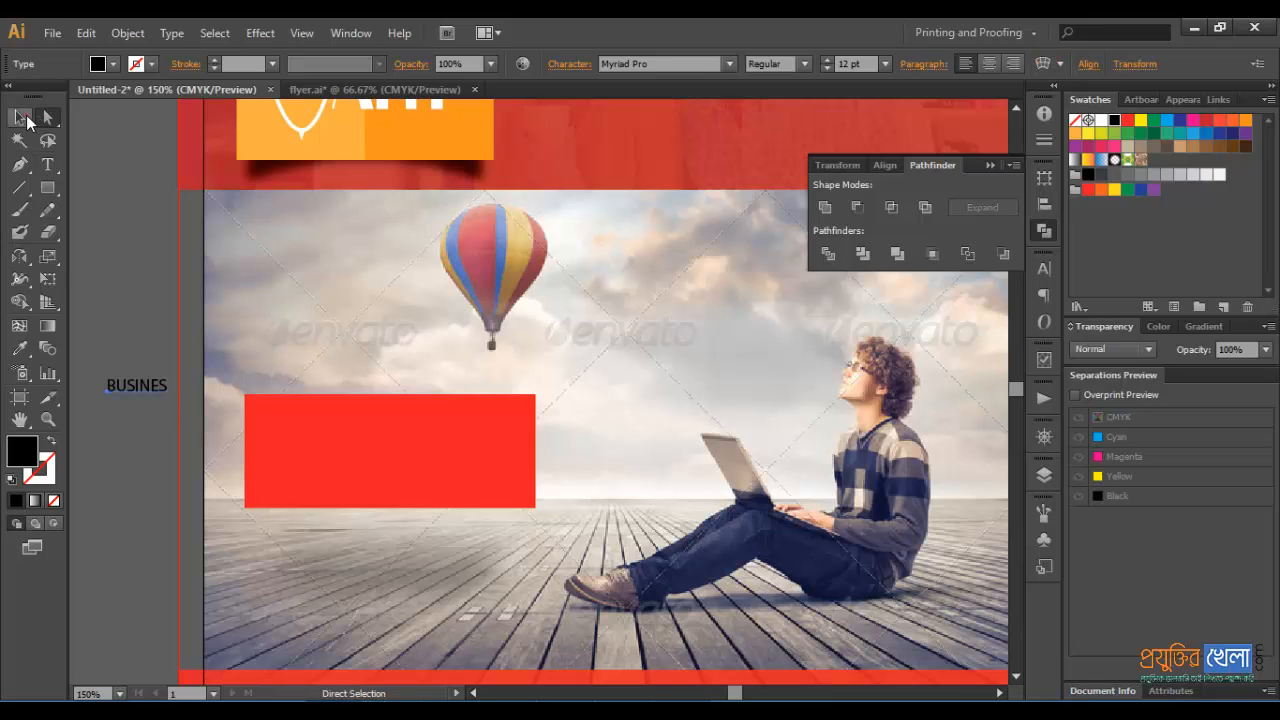
left_click(20, 117)
- Copy the white BUSINESS SOLUTION text from the flyer.ai document and paste it onto the red title box in the Untitled-2 document
left_click(291, 99)
left_click(458, 422)
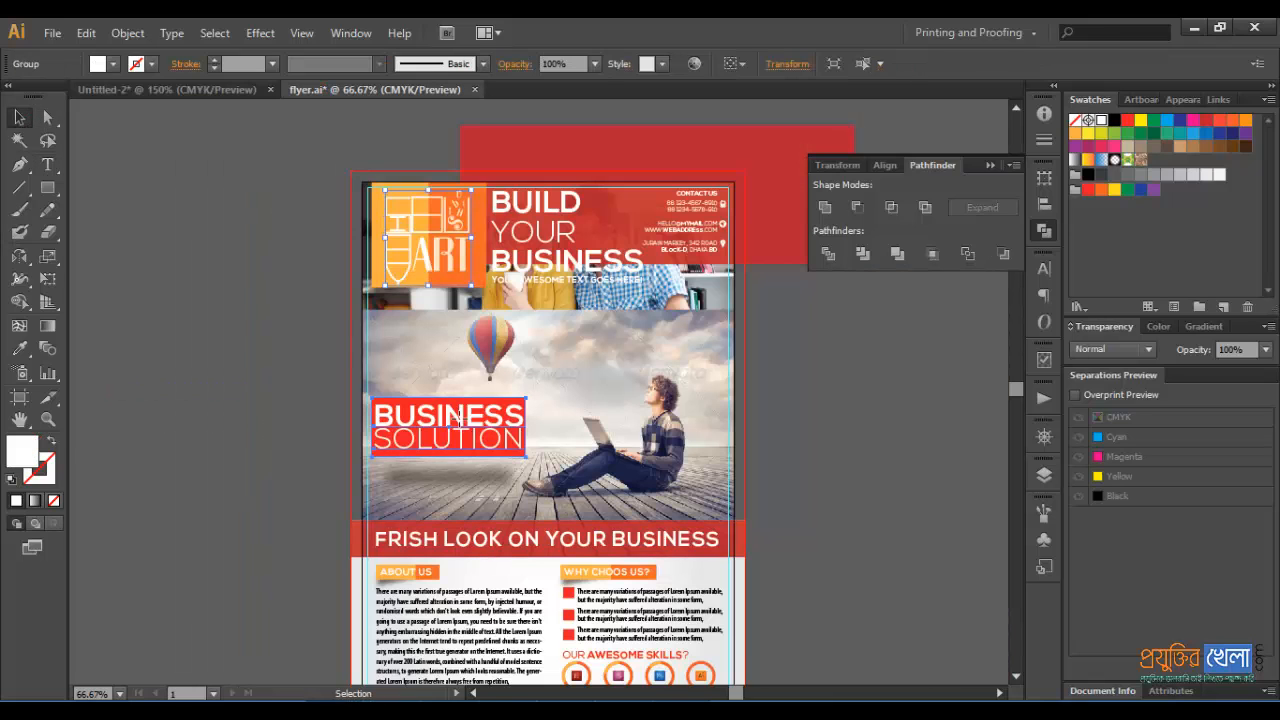
double_click(450, 441)
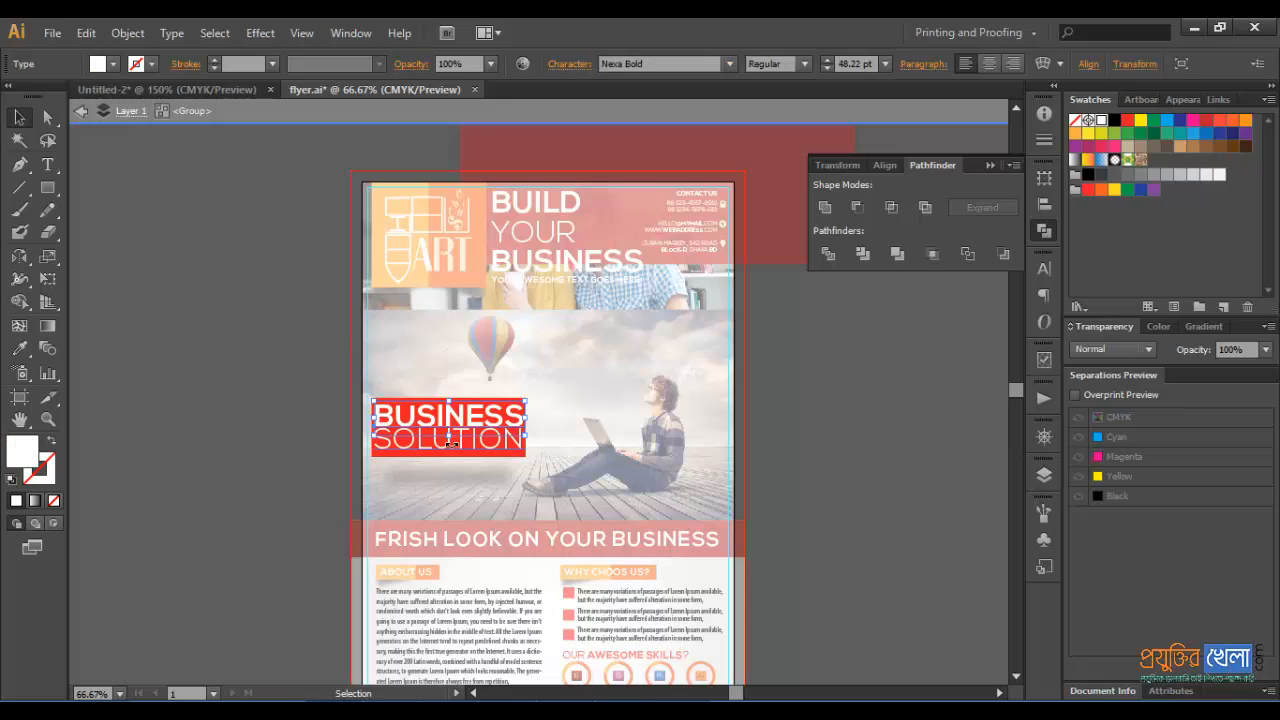
left_click_drag(462, 450, 477, 422)
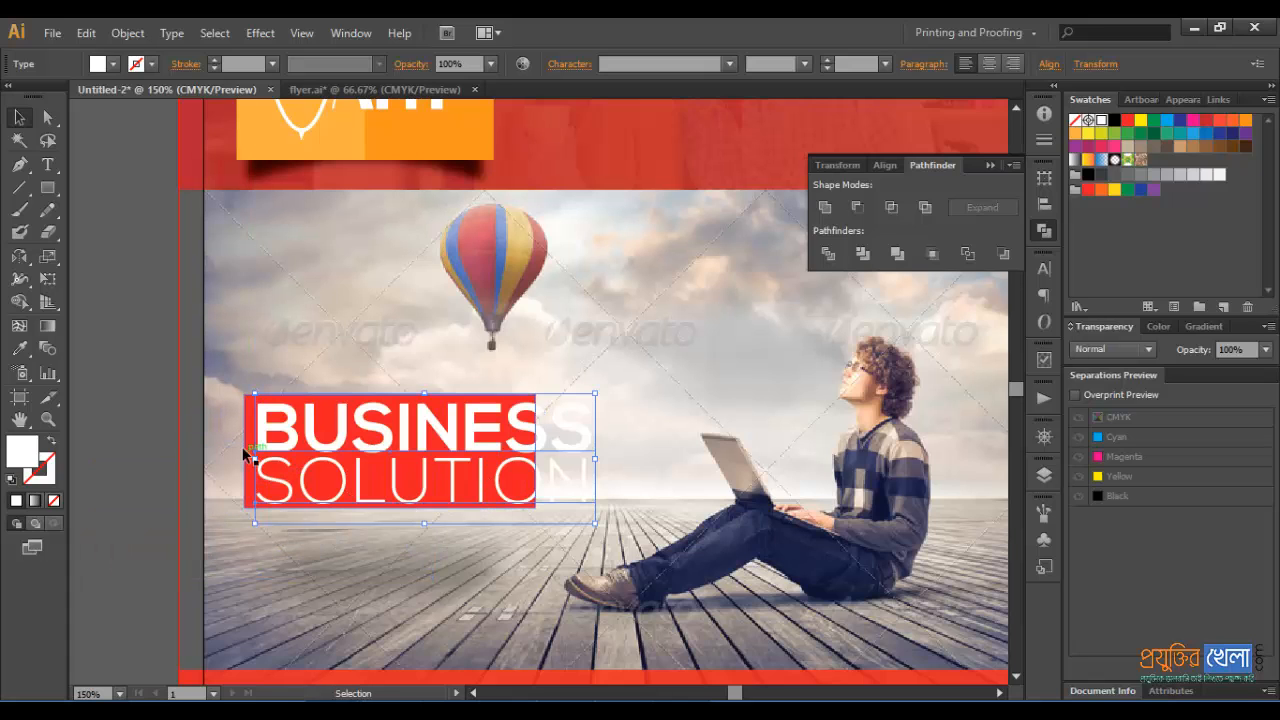
- Widen the red title box to fit the BUSINESS SOLUTION text, centre the shadow beneath it and widen the shadow to about 2.25 in
left_click(322, 460)
left_click_drag(536, 452, 609, 453)
left_click_drag(394, 542, 448, 533)
left_click_drag(340, 562, 320, 558)
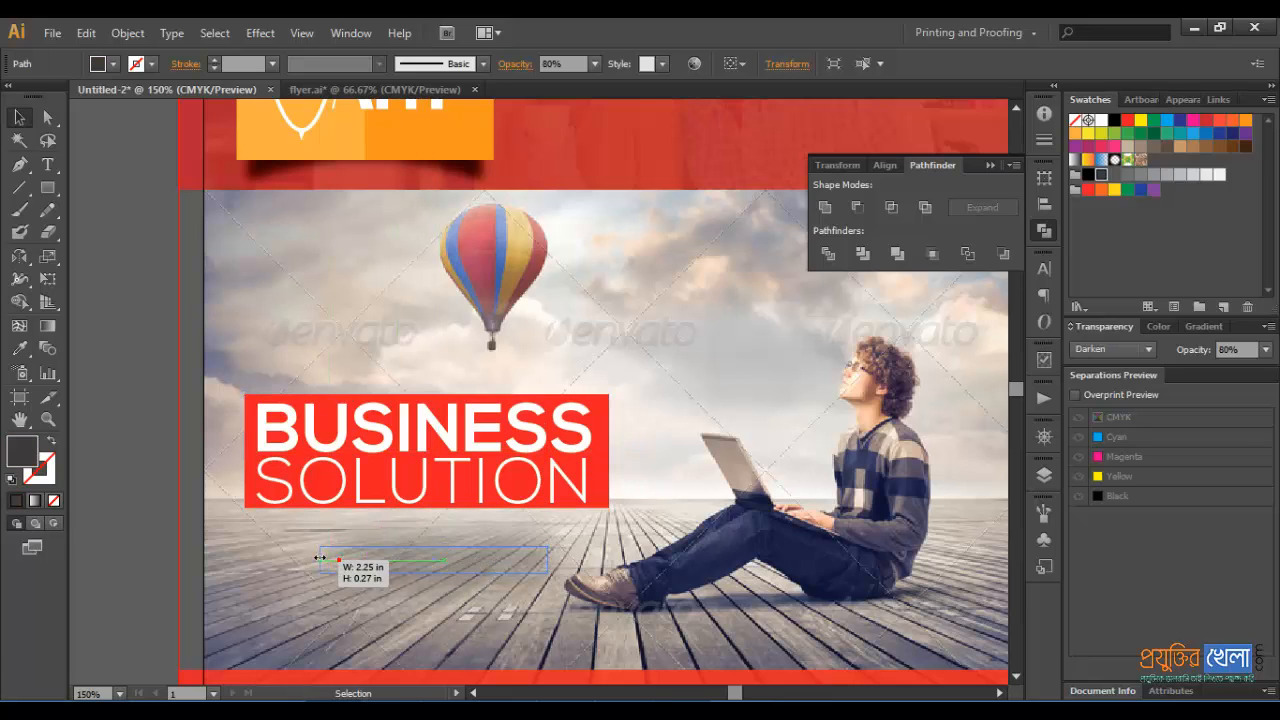
left_click(446, 484)
left_click(147, 522)
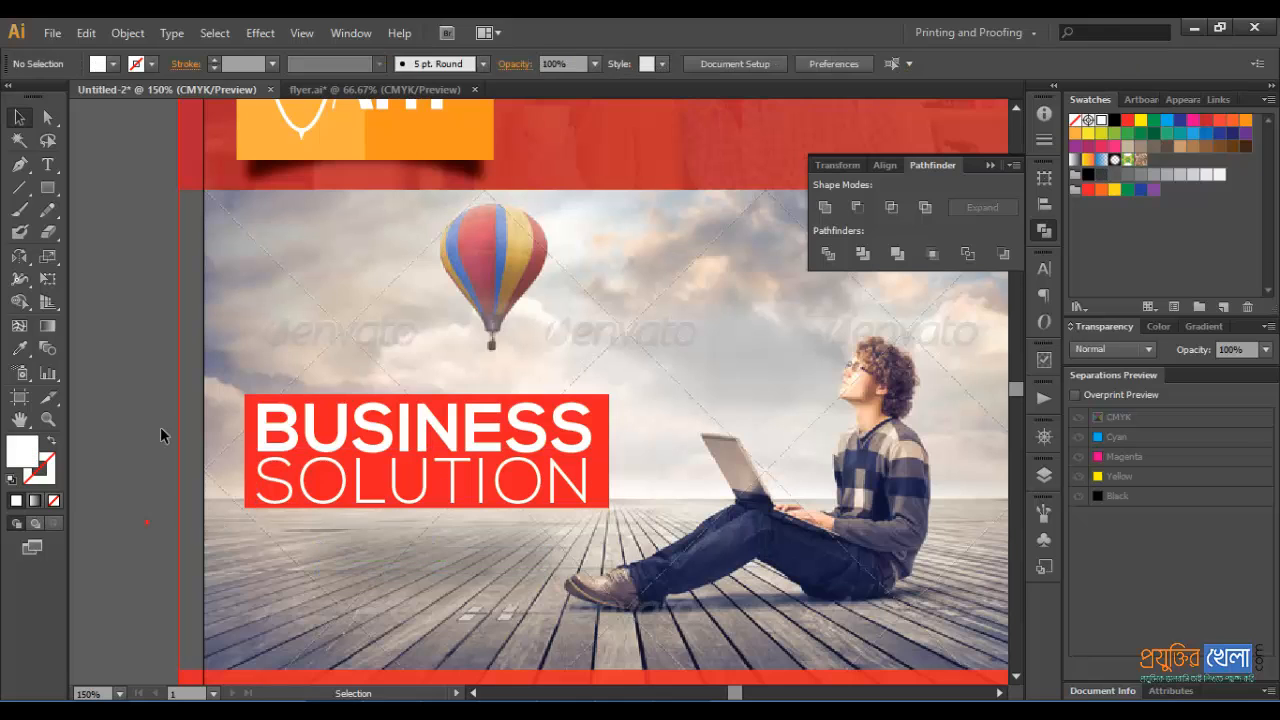
- Try scaling the title box, its text and the shadow down together and shifting them slightly up and to the left
left_click(374, 572)
left_click(366, 491, "shift")
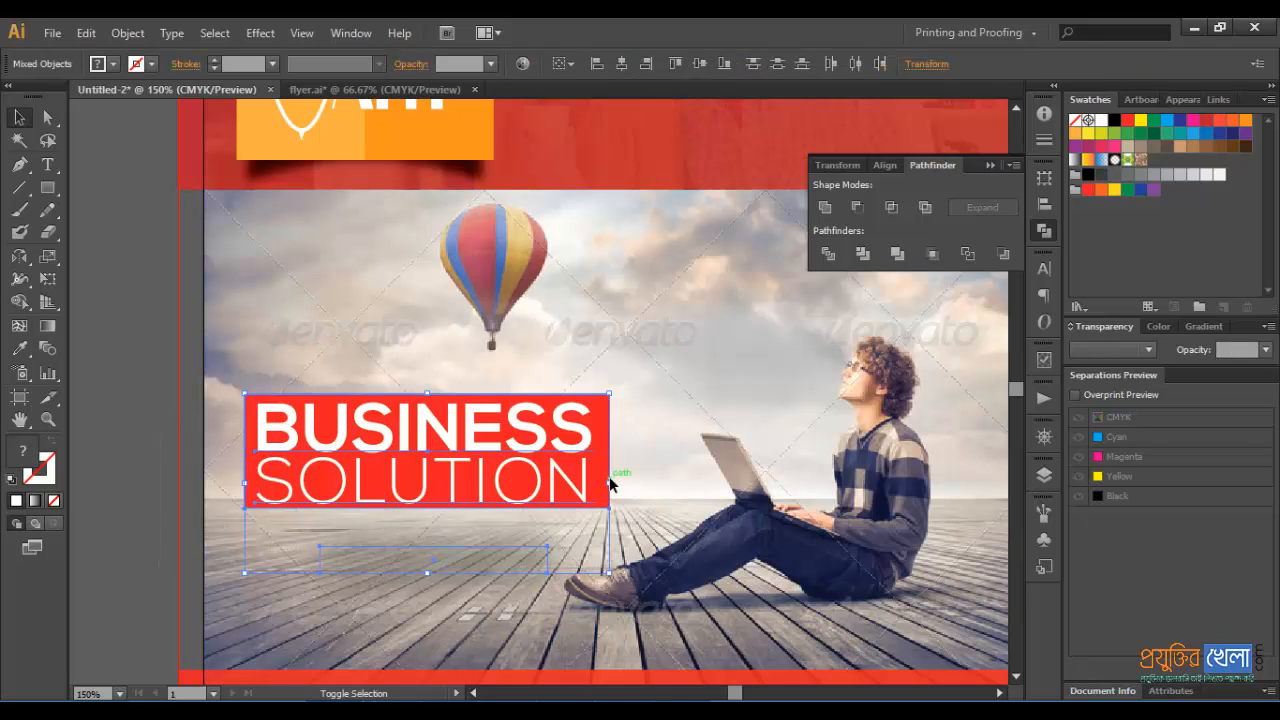
left_click_drag(607, 483, 590, 481)
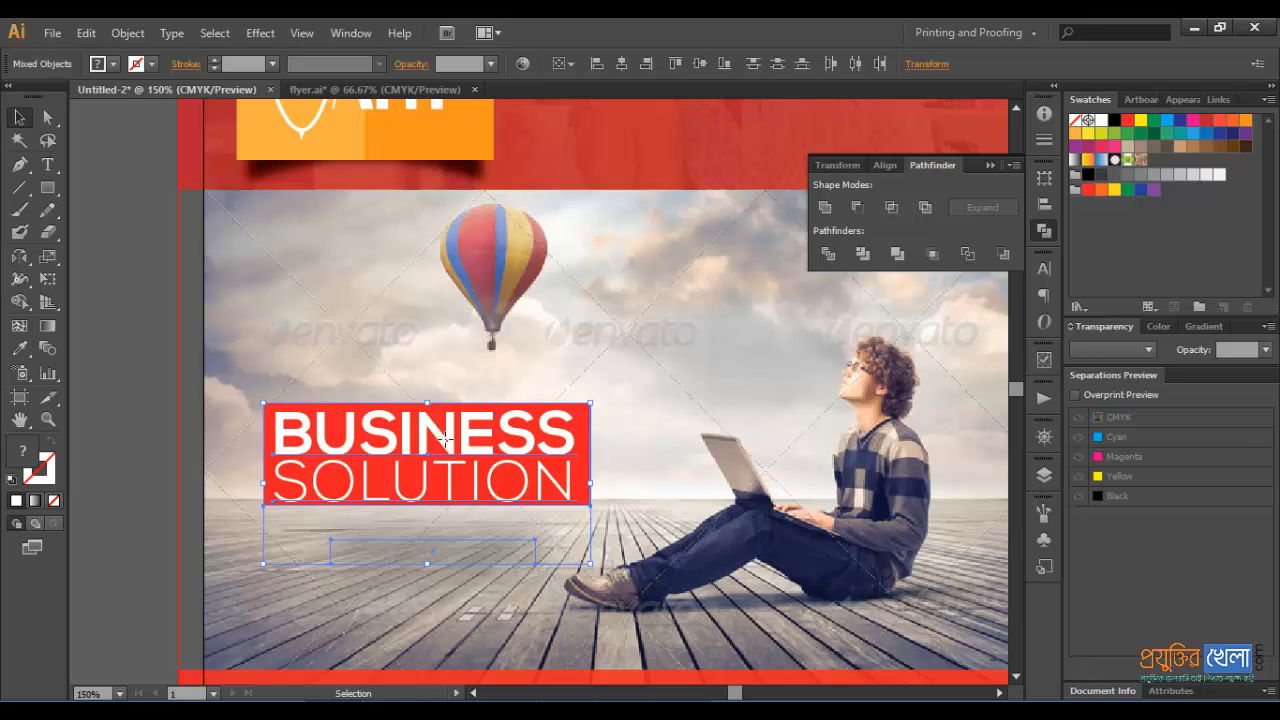
left_click_drag(446, 440, 431, 431)
left_click(146, 435)
key("ctrl+minus")
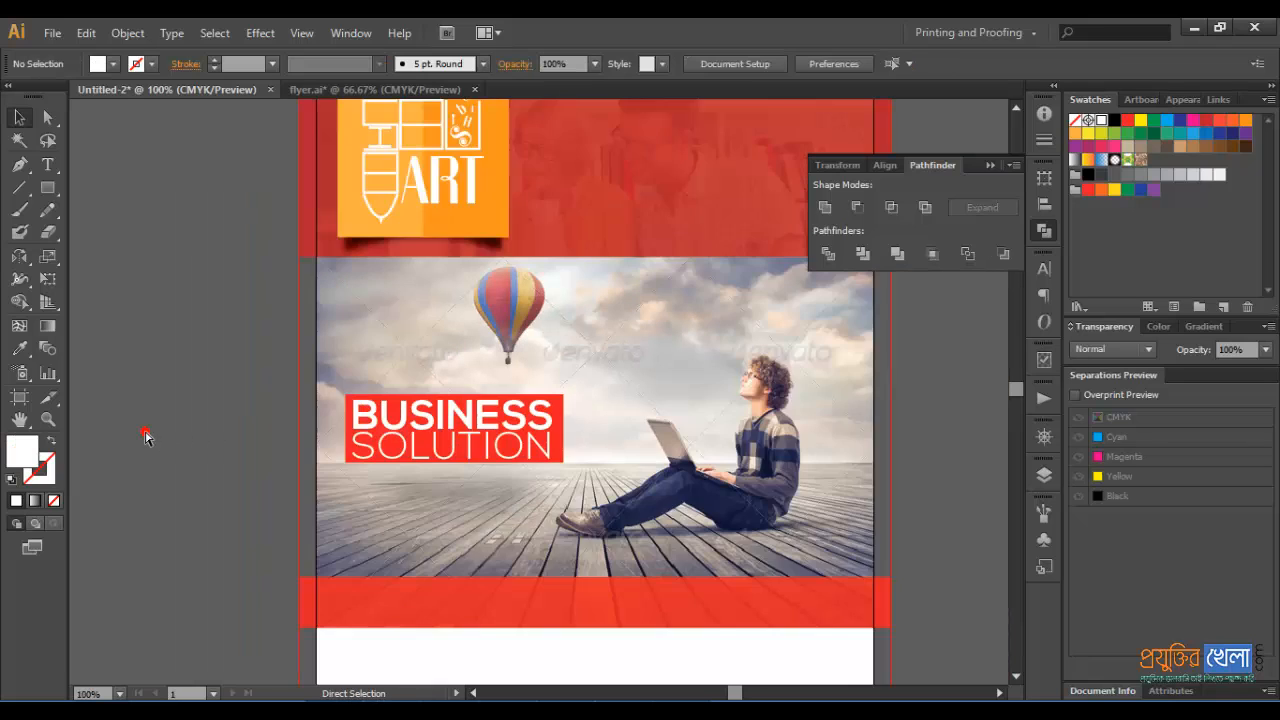
key("ctrl+minus")
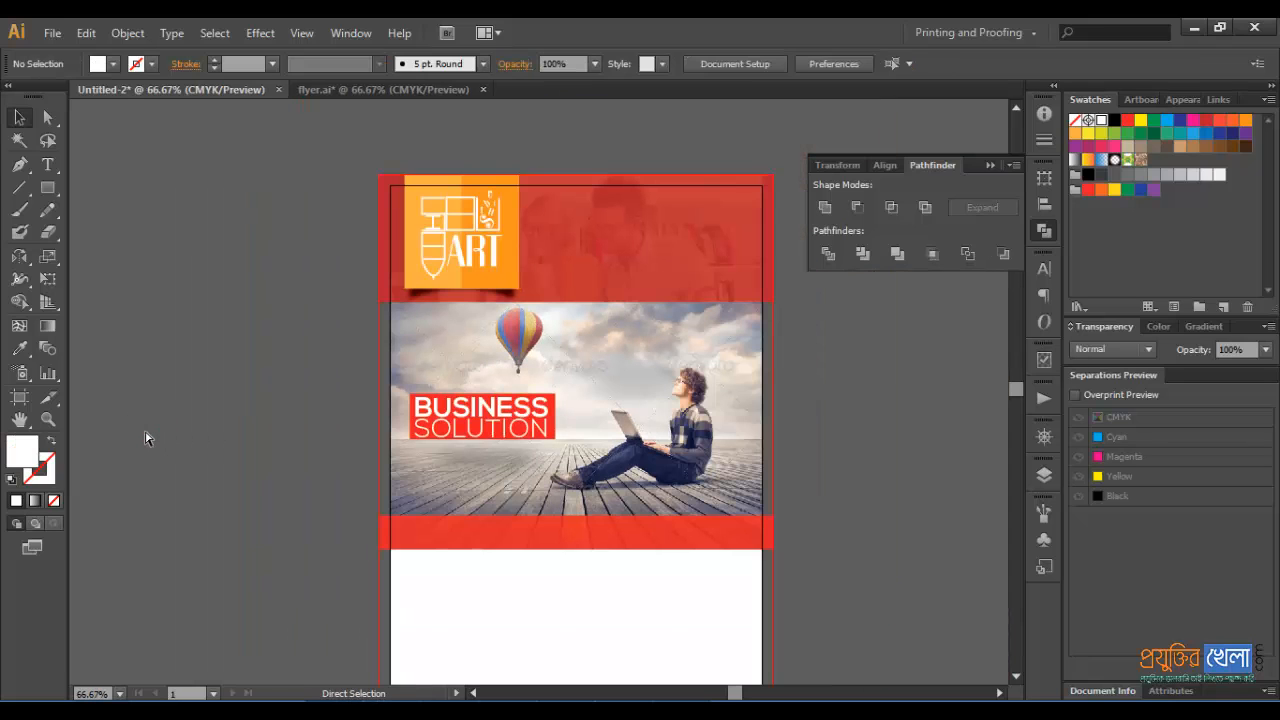
- Compare the title box with the one in flyer.ai and undo the scaling and shift of the box, text and shadow
left_click(326, 89)
left_click(163, 93)
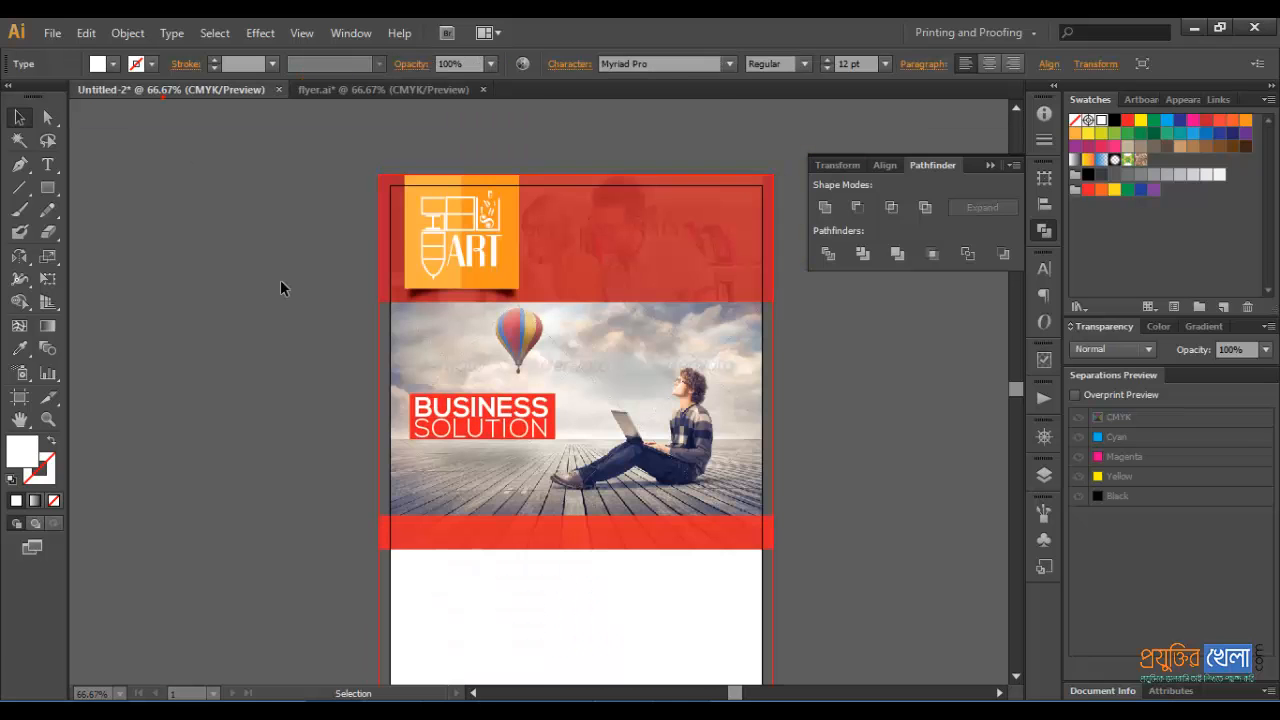
key("ctrl+v")
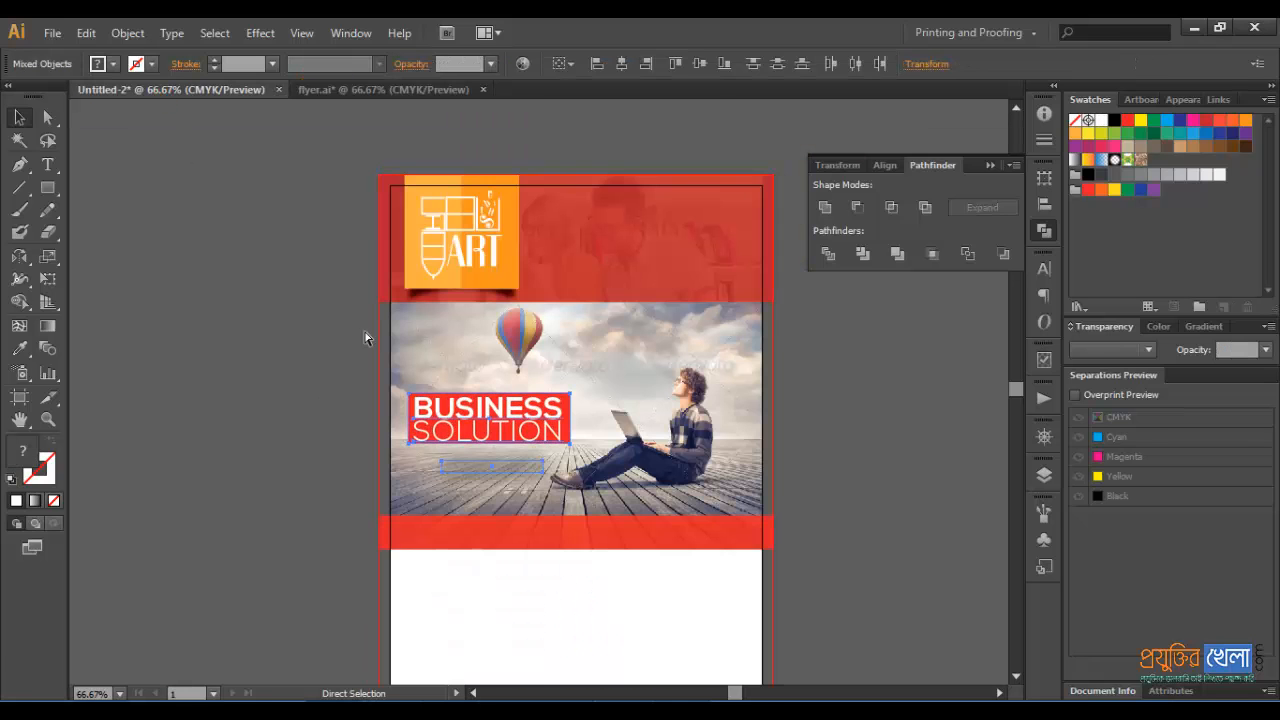
left_click(334, 91)
left_click(200, 90)
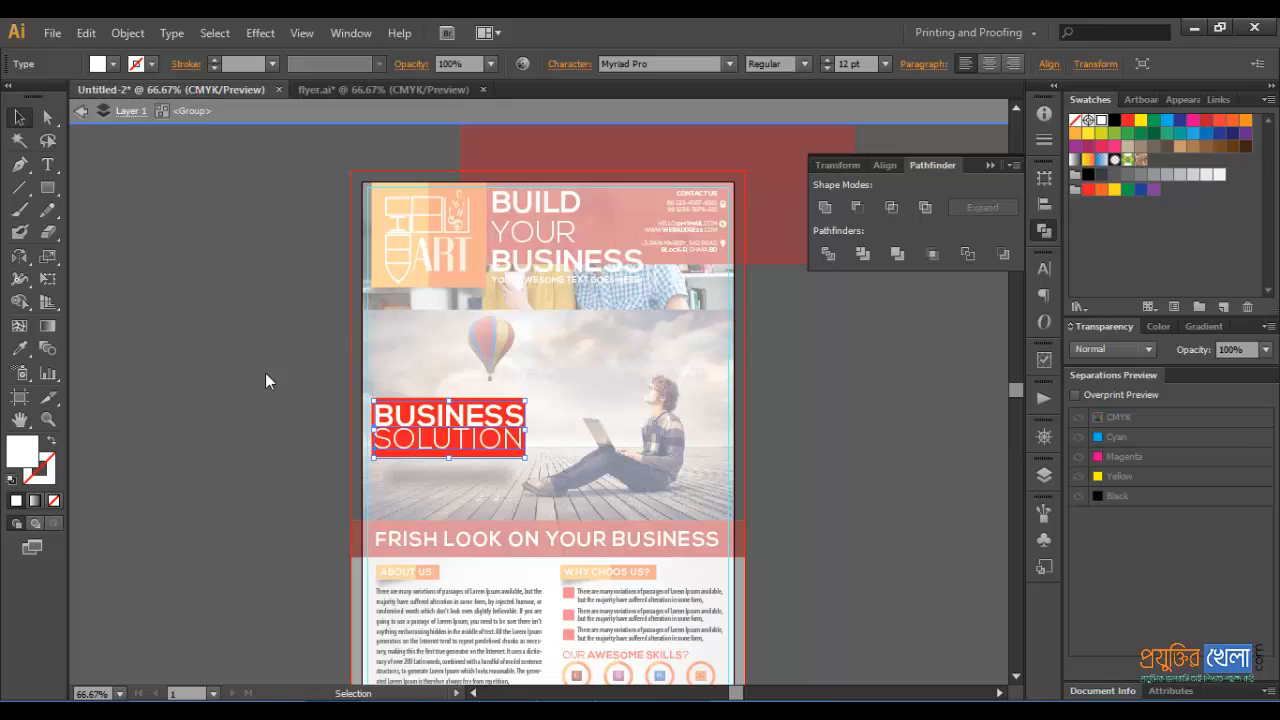
left_click(265, 373)
key("ctrl+plus")
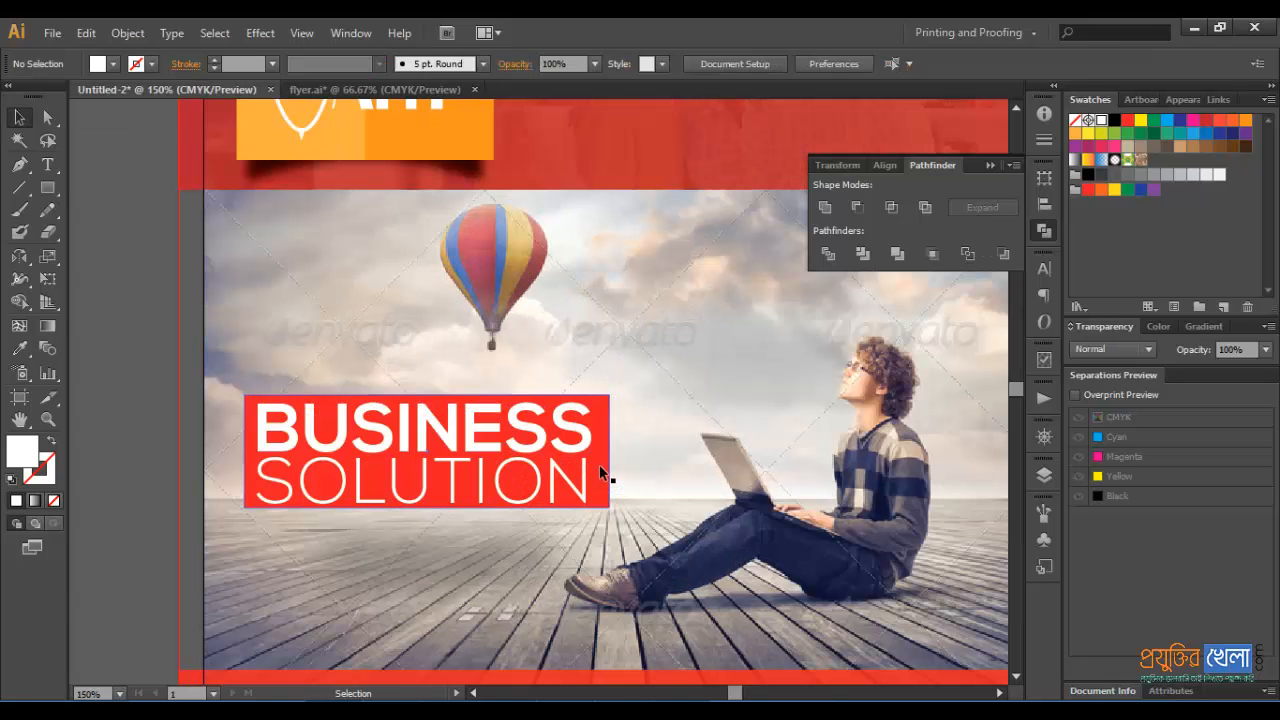
- Extend the red title box downward to a height of about 1.24 in and pull its right edge slightly inward
left_click(601, 470)
left_click_drag(427, 508, 428, 518)
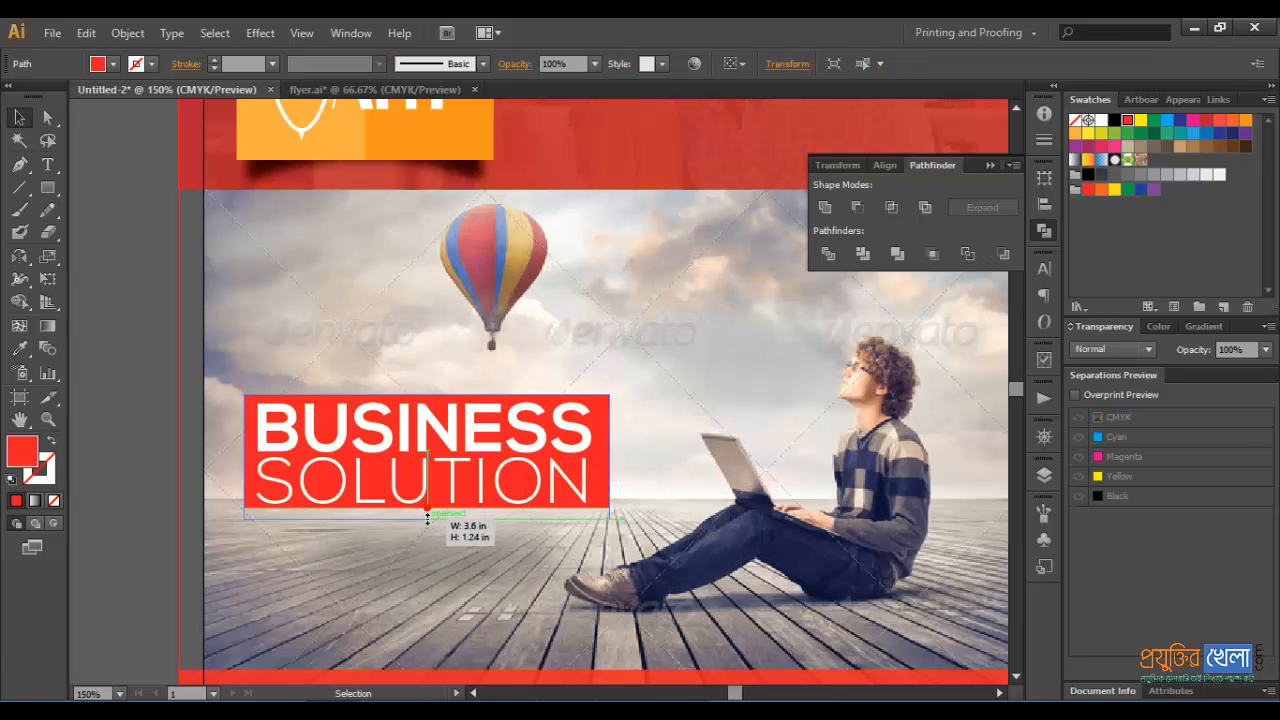
double_click(429, 553)
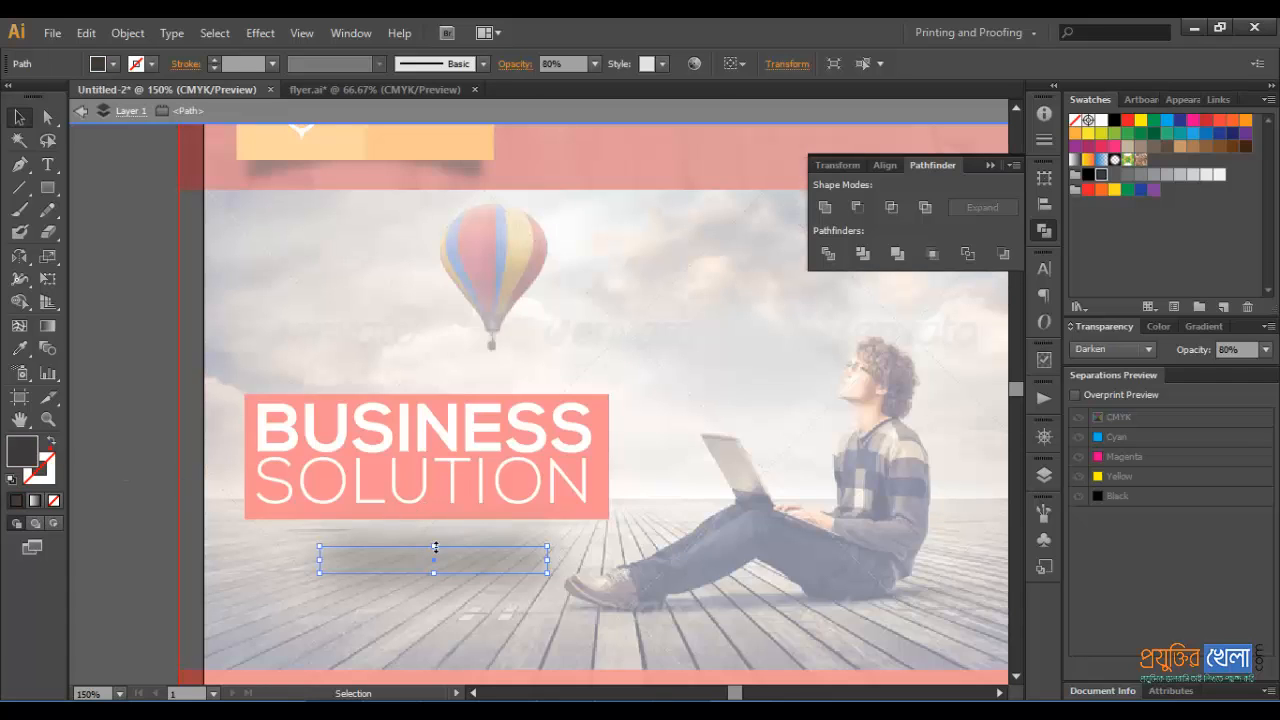
double_click(146, 545)
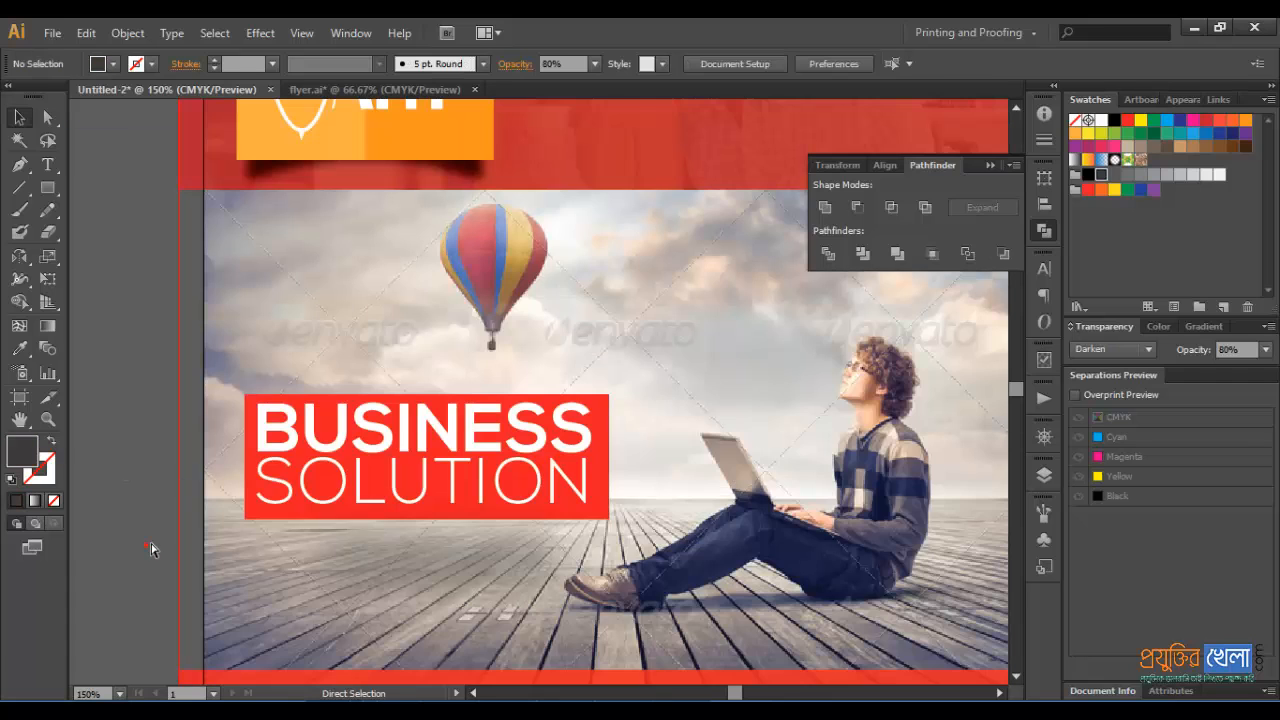
key("ctrl+minus")
left_click_drag(215, 544, 145, 465)
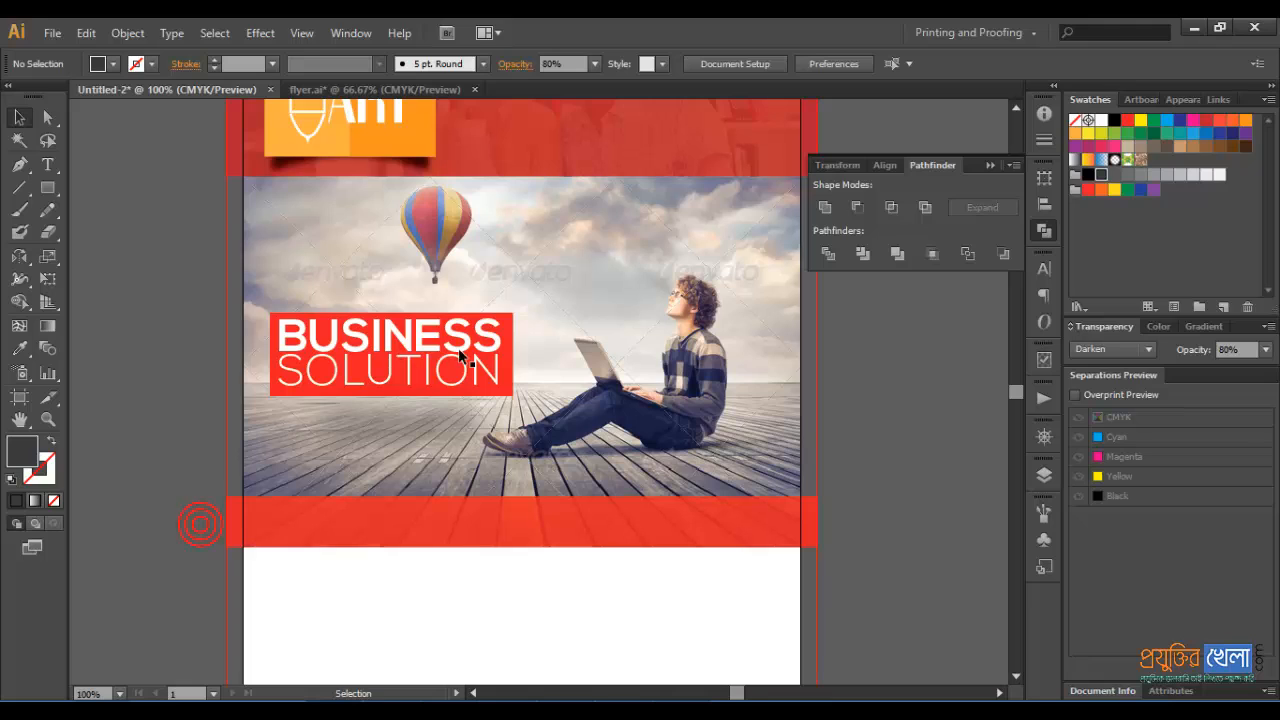
left_click(514, 351)
left_click_drag(516, 353, 508, 354)
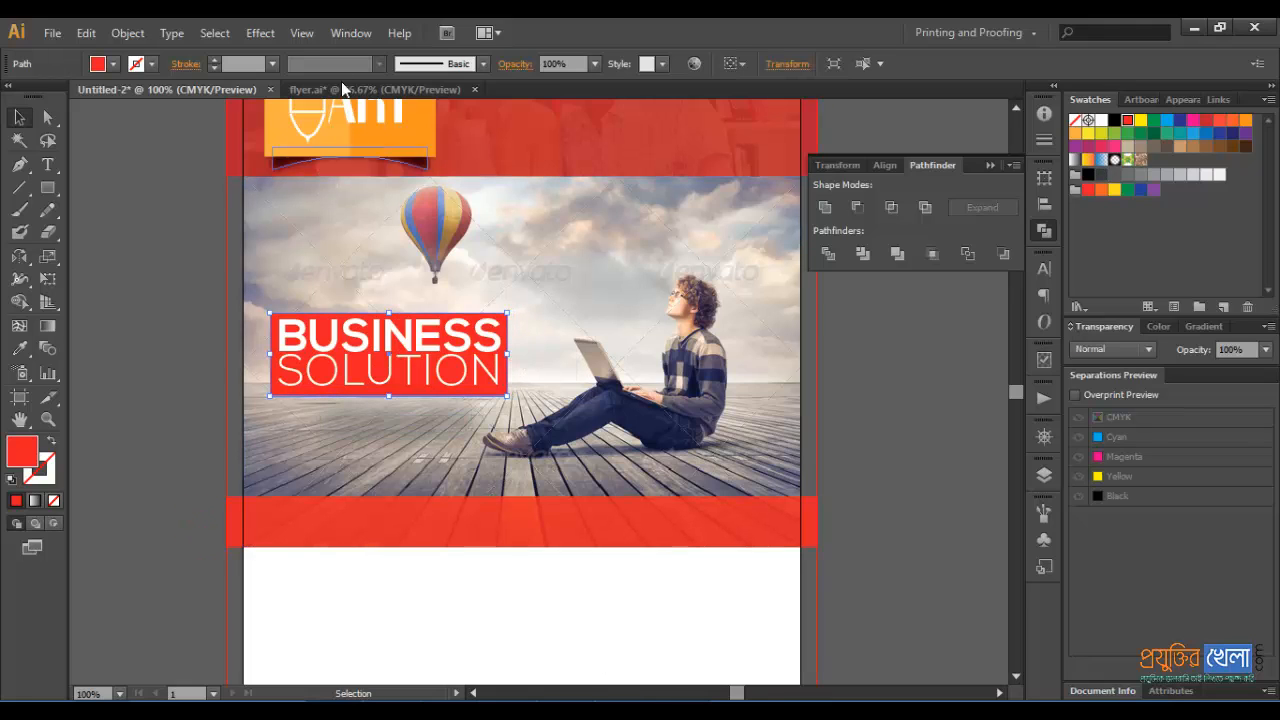
- Copy the FRISH LOOK ON YOUR BUSINESS text from flyer.ai and paste it onto the red strip below the photo in Untitled-2
left_click(372, 89)
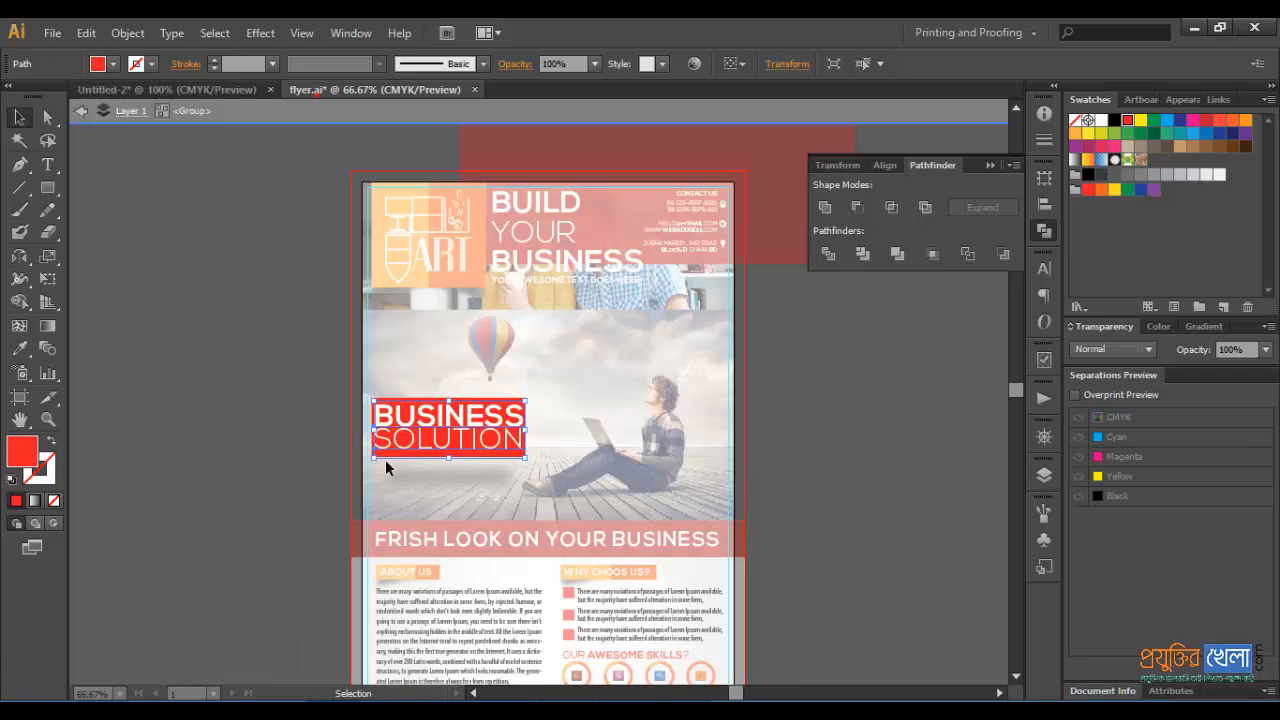
double_click(210, 492)
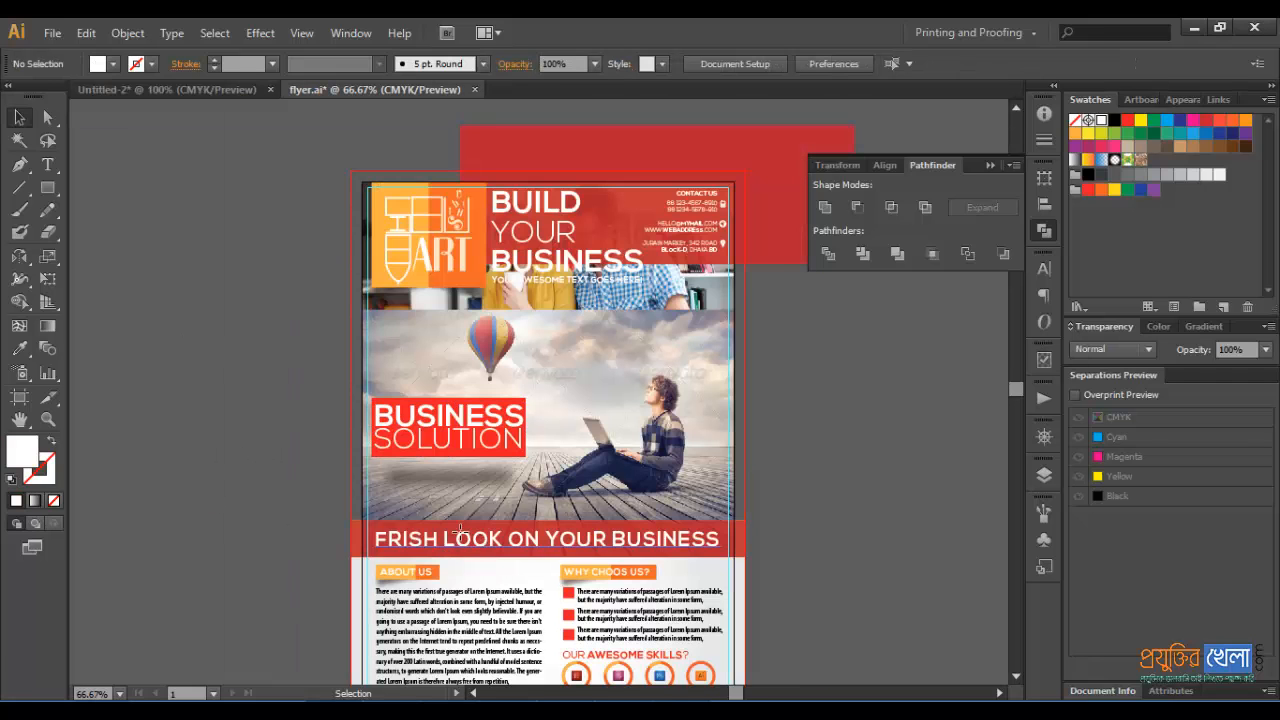
left_click_drag(460, 532, 287, 437)
left_click_drag(190, 447, 302, 522)
left_click(462, 622)
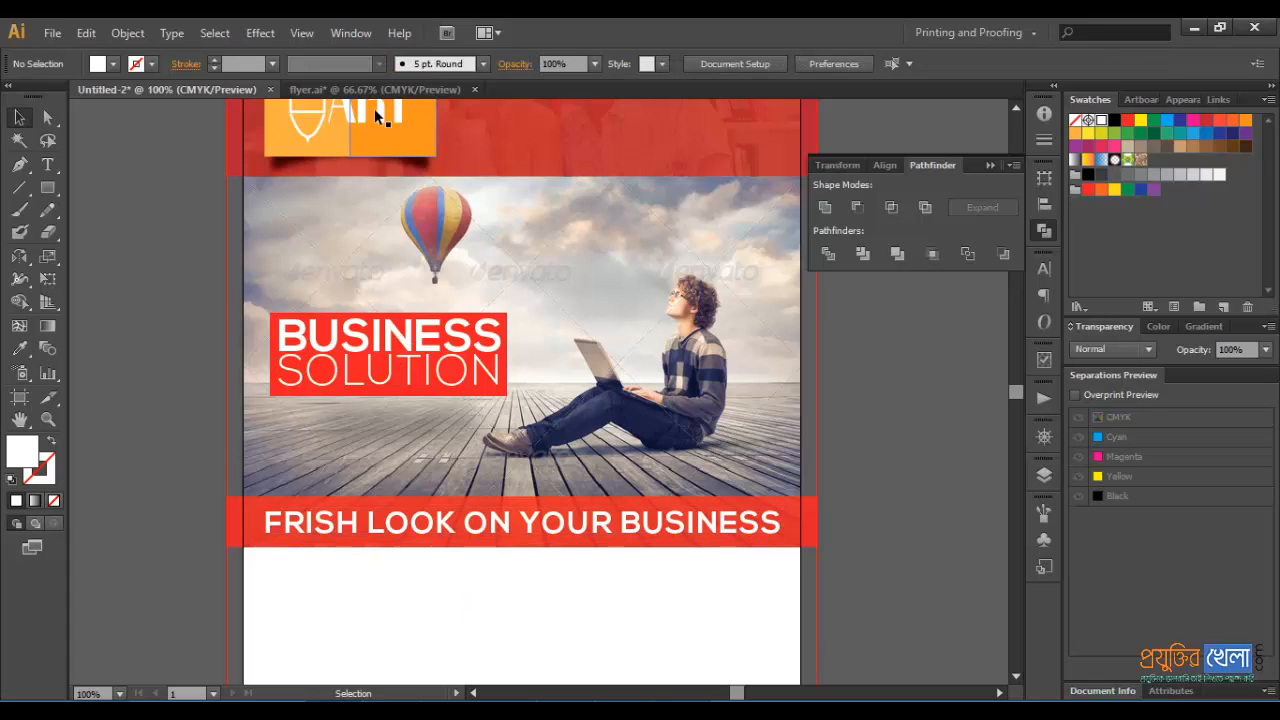
scroll(285, 259, "up", 4)
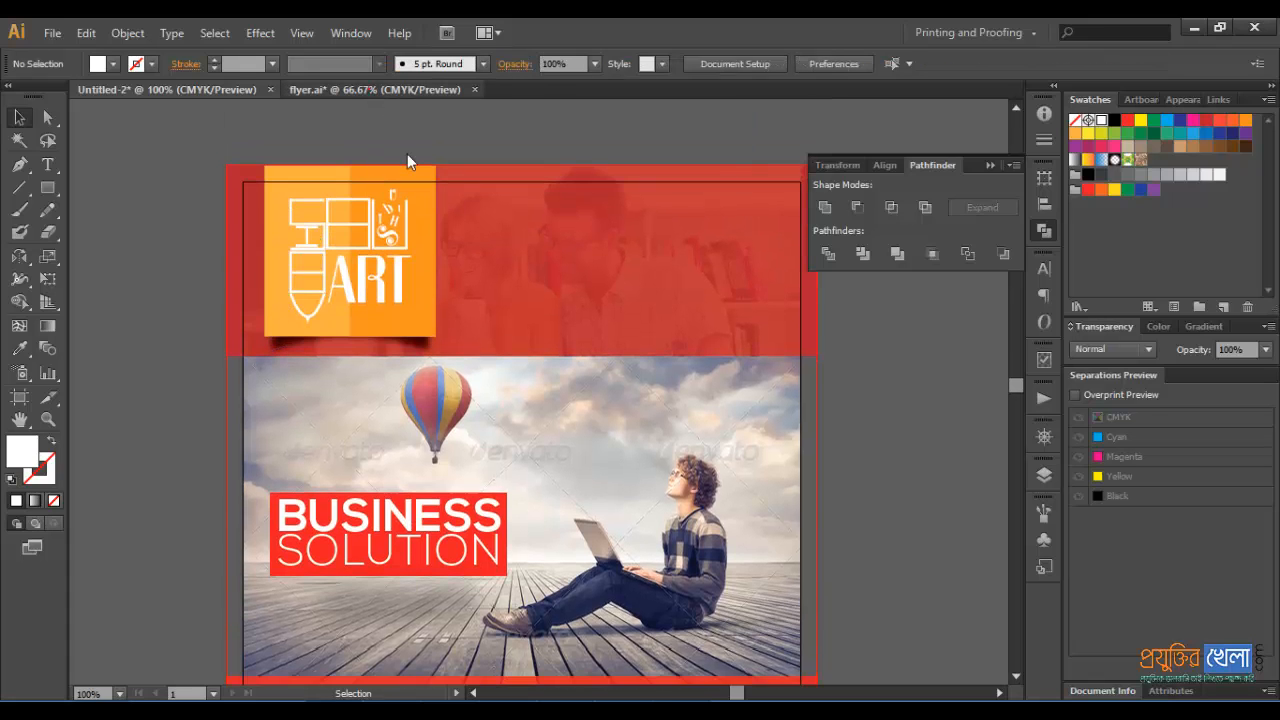
- Copy the BUILD YOUR BUSINESS headline from flyer.ai and place it on the red header beside the logo panel in Untitled-2
left_click(370, 89)
left_click_drag(530, 205, 201, 119)
left_click_drag(196, 336, 506, 212)
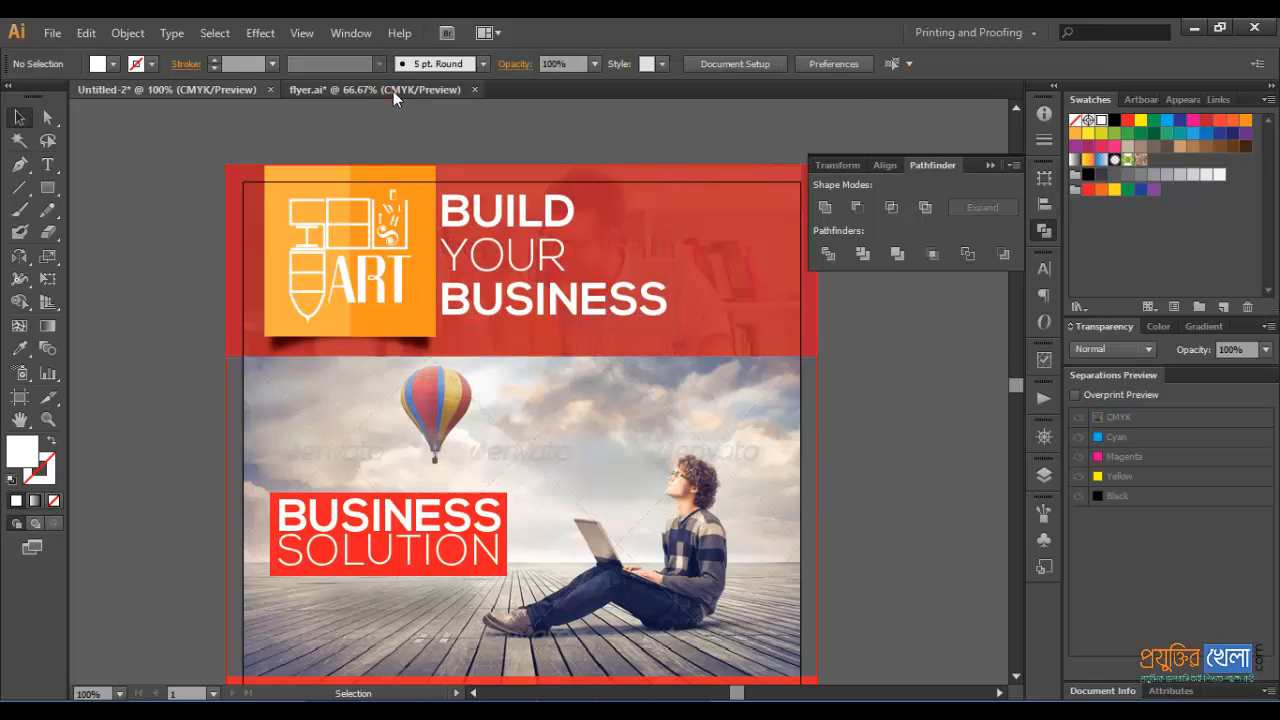
- Copy the YOUR AWESOME TEXT GOES HERE! tagline from flyer.ai and place it directly beneath the BUILD YOUR BUSINESS headline in Untitled-2
left_click(393, 91)
left_click(541, 283)
left_click_drag(540, 276, 292, 172)
left_click(522, 377)
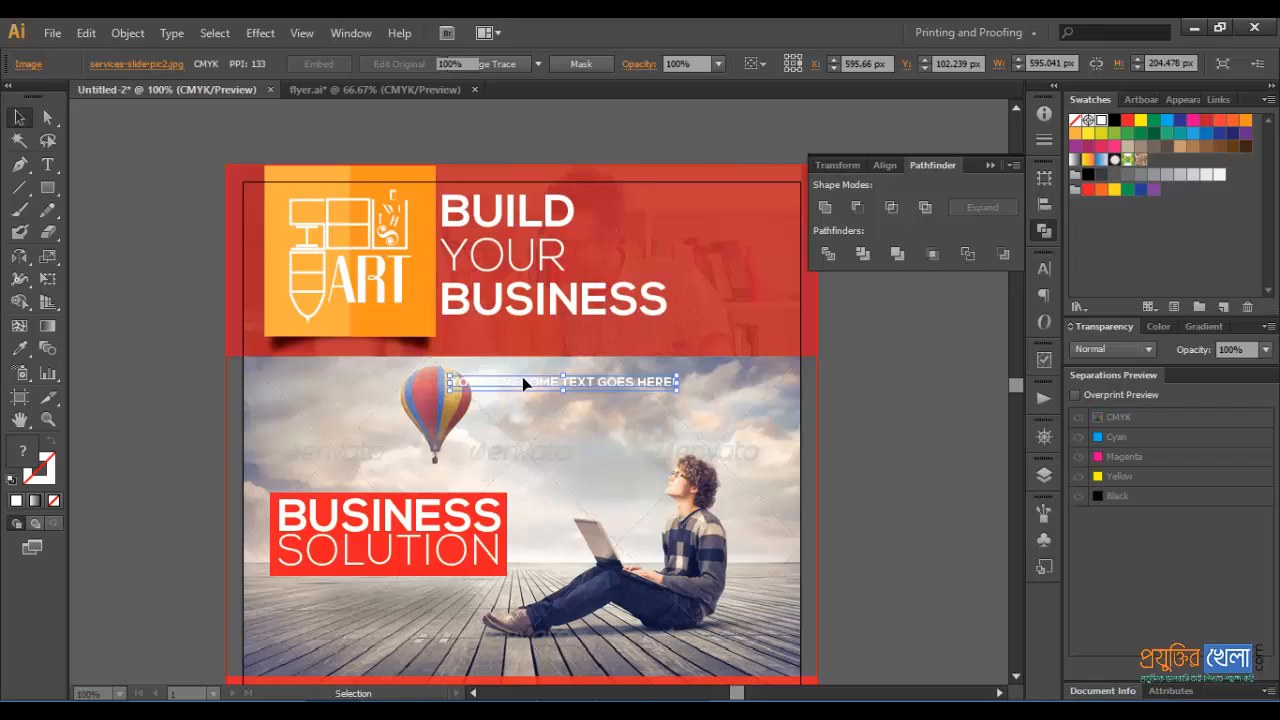
left_click_drag(522, 370, 511, 323)
left_click(497, 255, "shift")
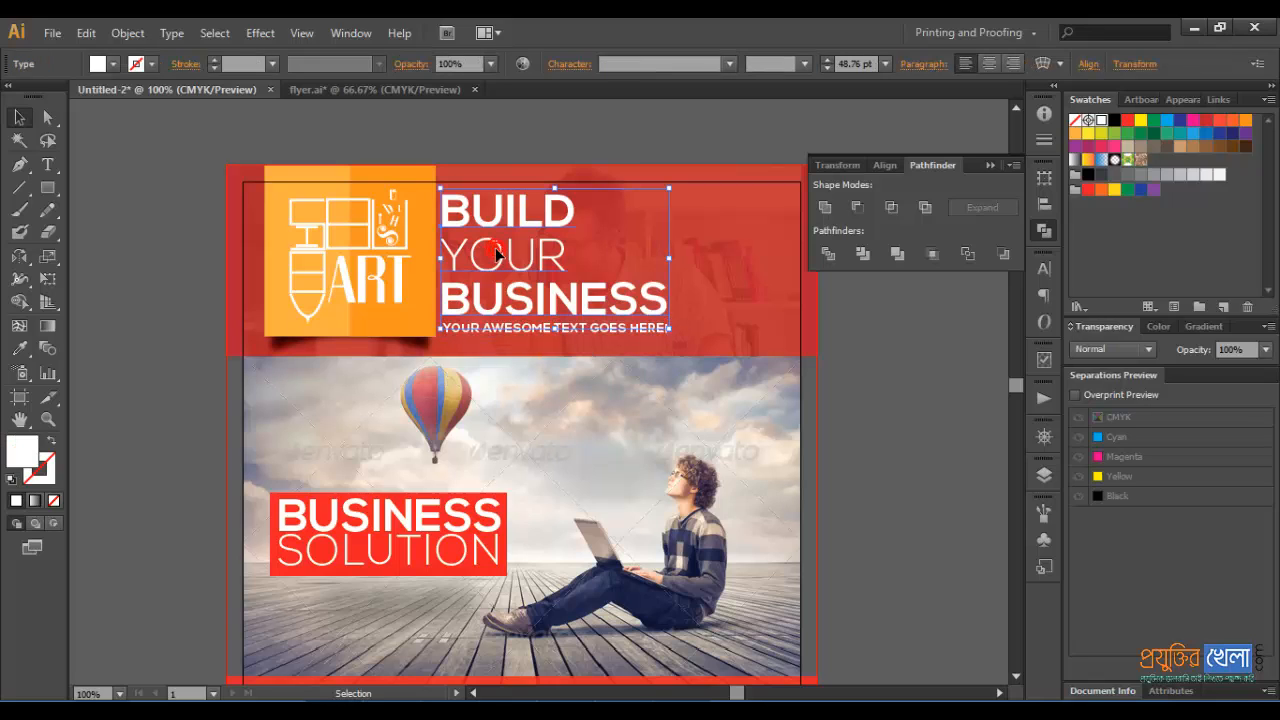
- Copy the CONTACT US block with its icons from flyer.ai and place it at the right end of the red header in Untitled-2
left_click(350, 89)
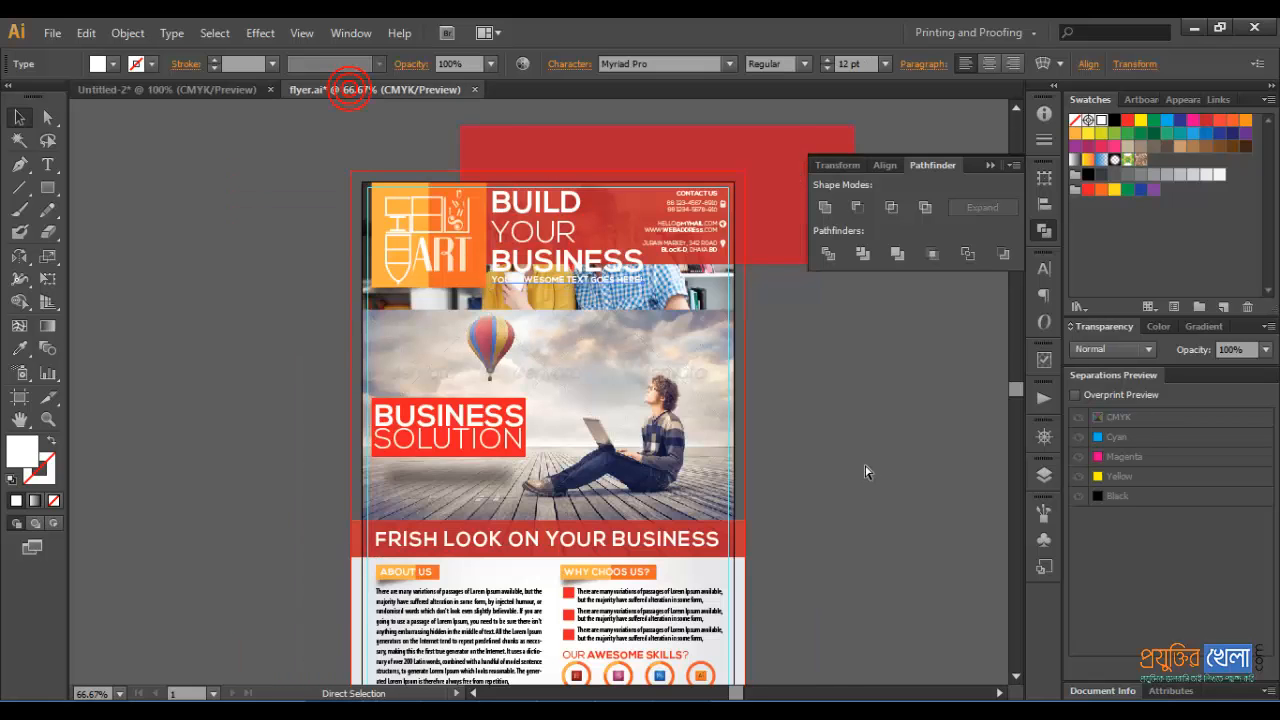
key("ctrl+equal")
key("ctrl+equal")
left_click_drag(751, 262, 321, 619)
left_click(614, 371)
left_click(651, 208)
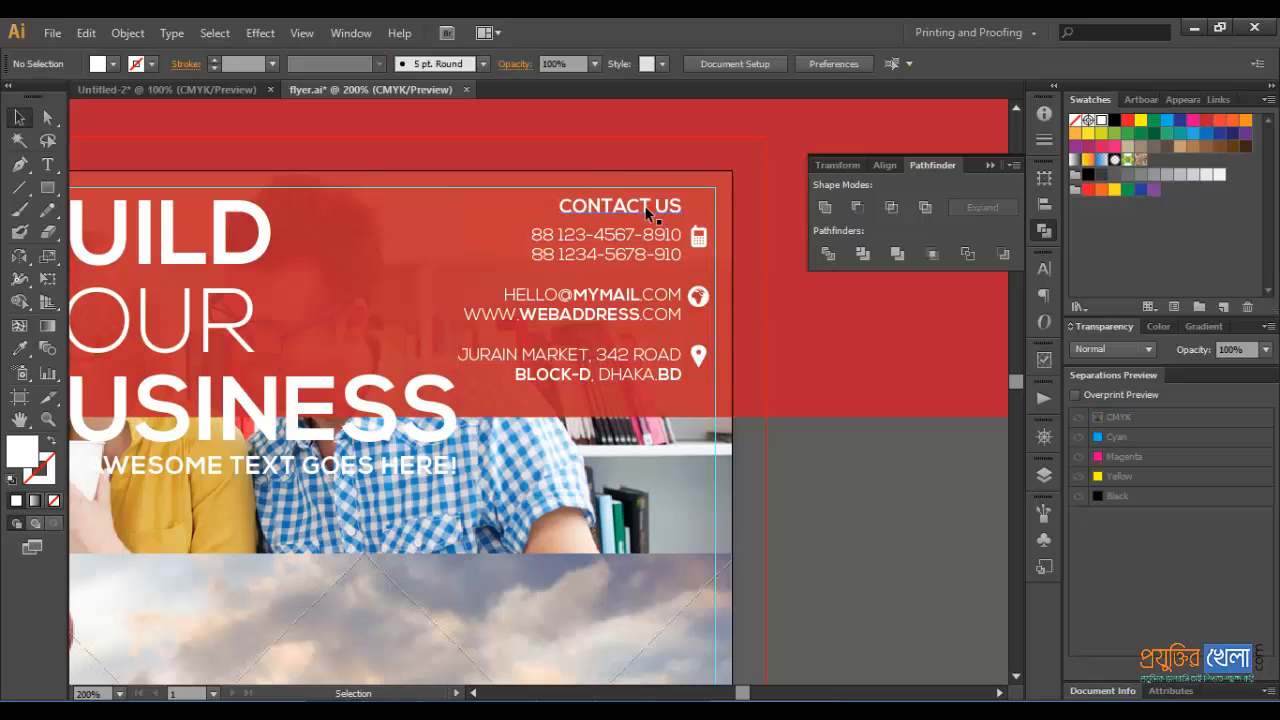
left_click(641, 252)
left_click_drag(372, 118, 736, 383)
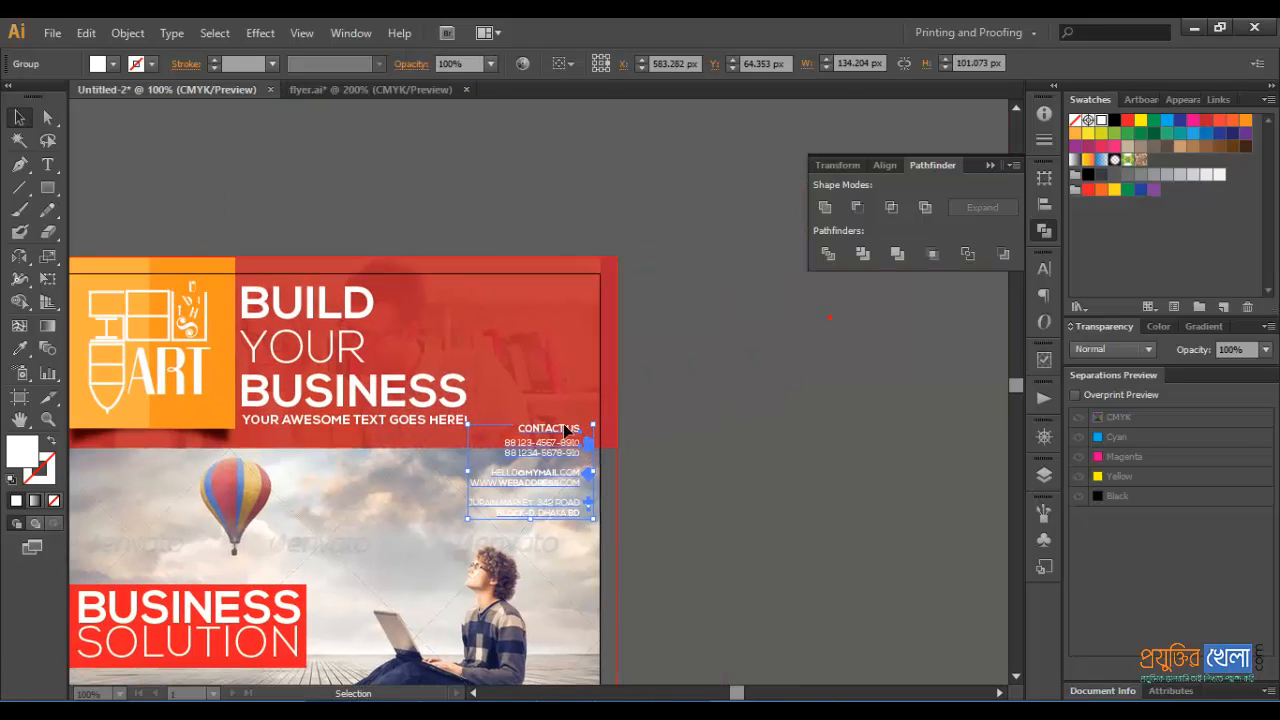
left_click_drag(559, 428, 557, 288)
left_click(692, 408)
left_click_drag(693, 436, 746, 344)
- Copy the Lorem Ipsum paragraph under ABOUT US from flyer.ai and paste it into the white area of Untitled-2
scroll(757, 457, "down", 10)
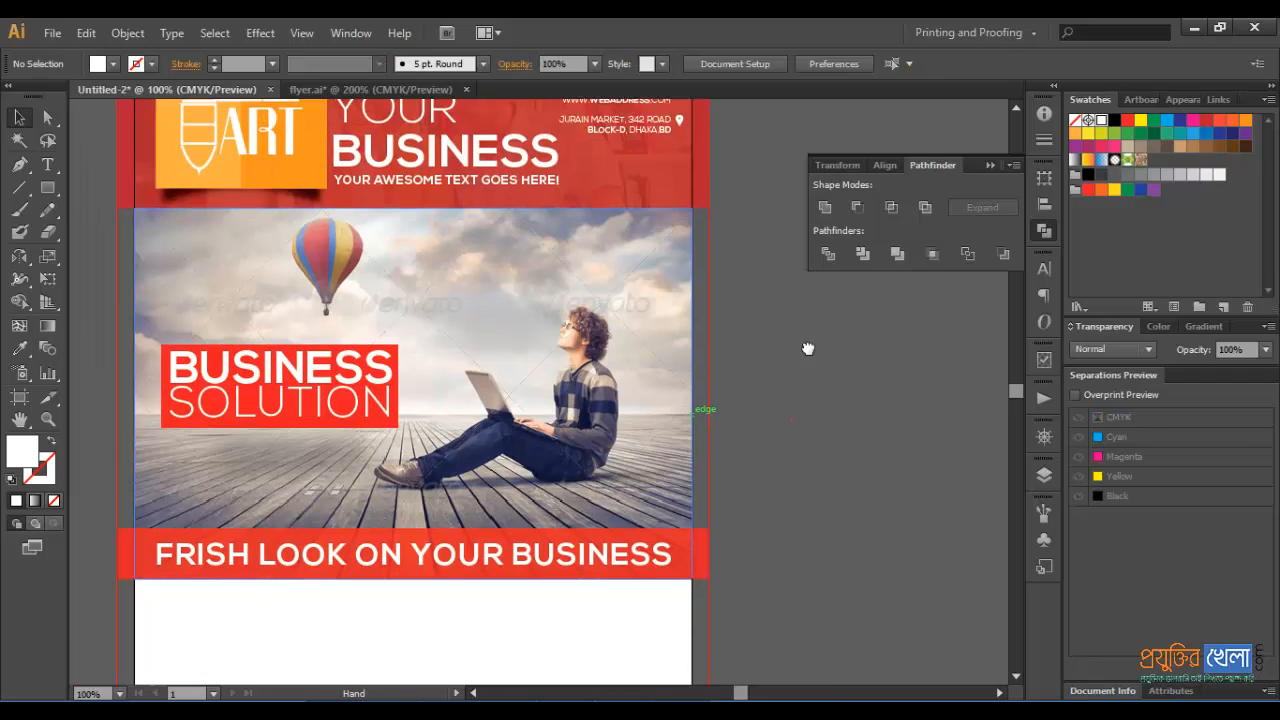
key("ctrl+equal")
left_click_drag(612, 360, 690, 360)
left_click(343, 87)
scroll(338, 462, "down", 15)
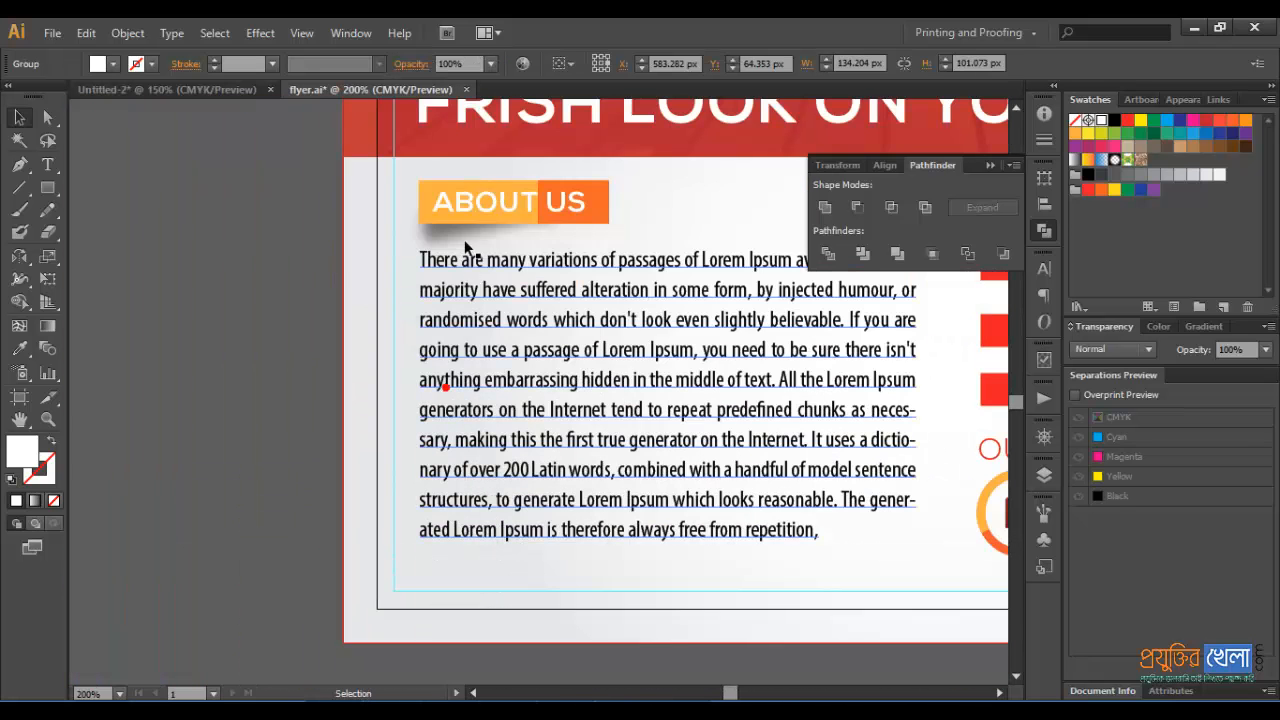
left_click(334, 303)
left_click(566, 262)
left_click(549, 270)
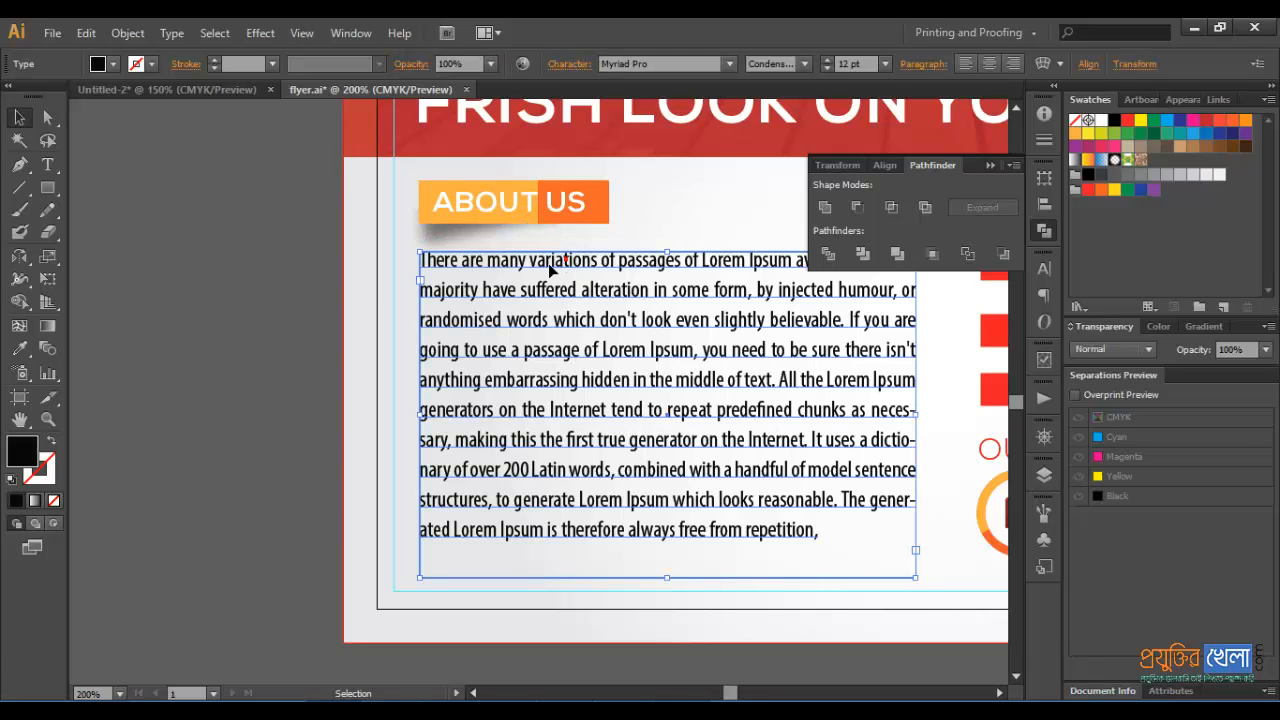
left_click(231, 89)
key("ctrl+v")
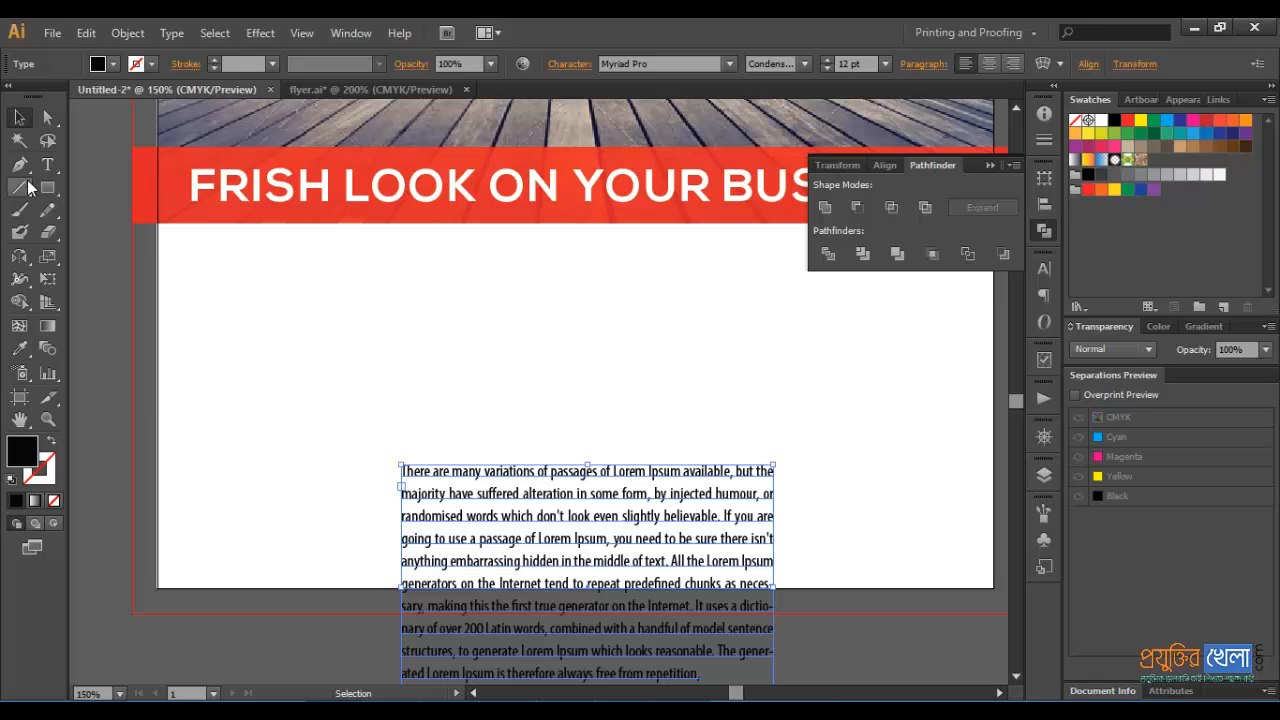
- Examine how the ABOUT US label in flyer.ai is built and which font and size its text uses
left_click(331, 92)
left_click(529, 201)
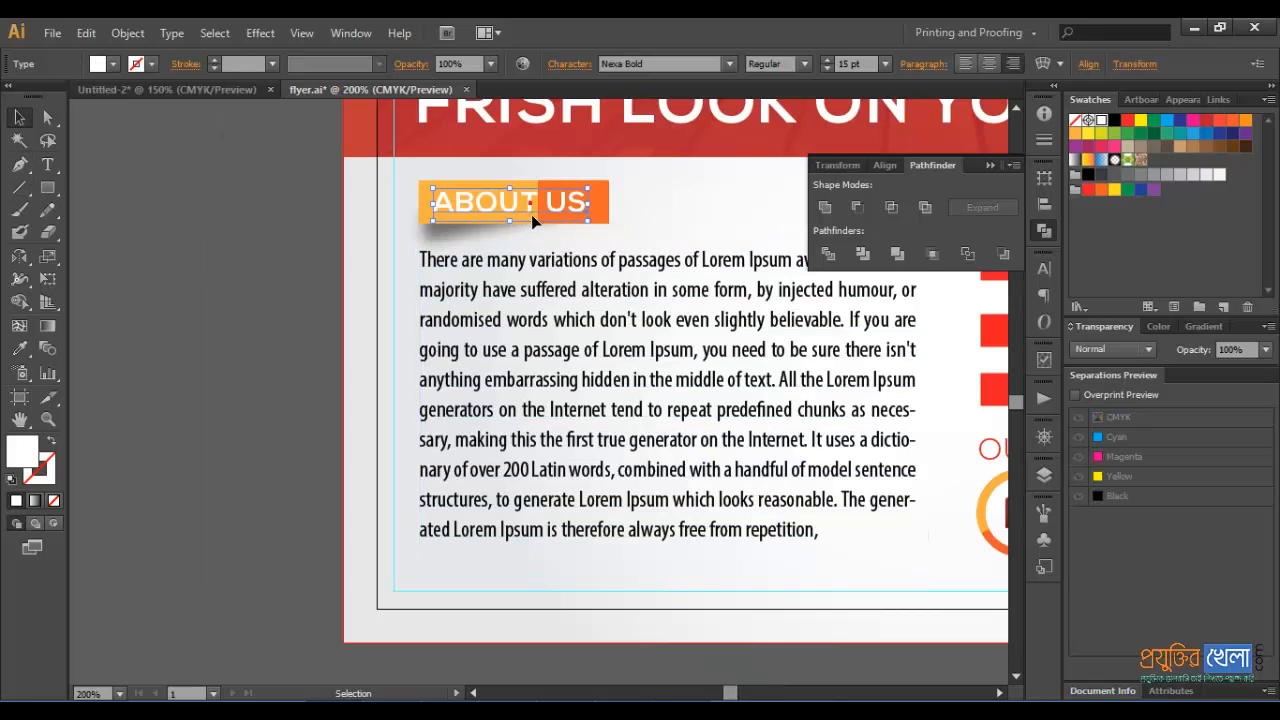
left_click(457, 223, "shift")
left_click(500, 204)
left_click(184, 225)
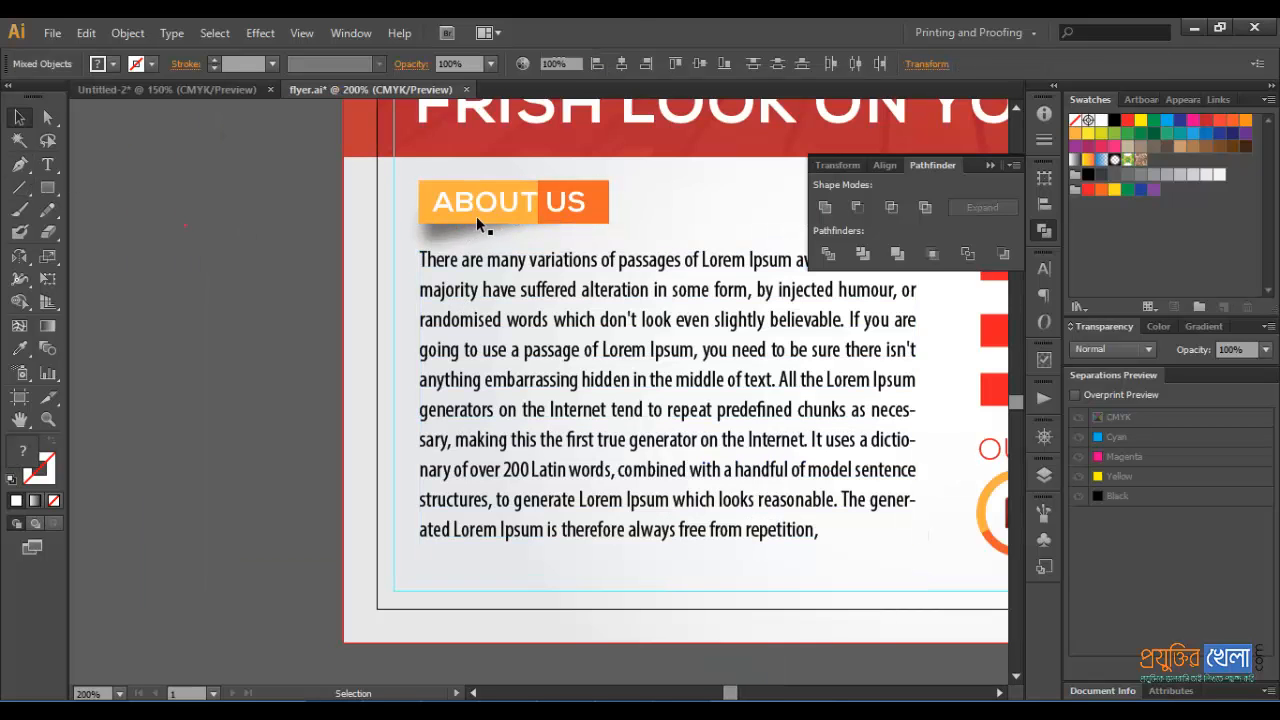
left_click(489, 206)
left_click(206, 88)
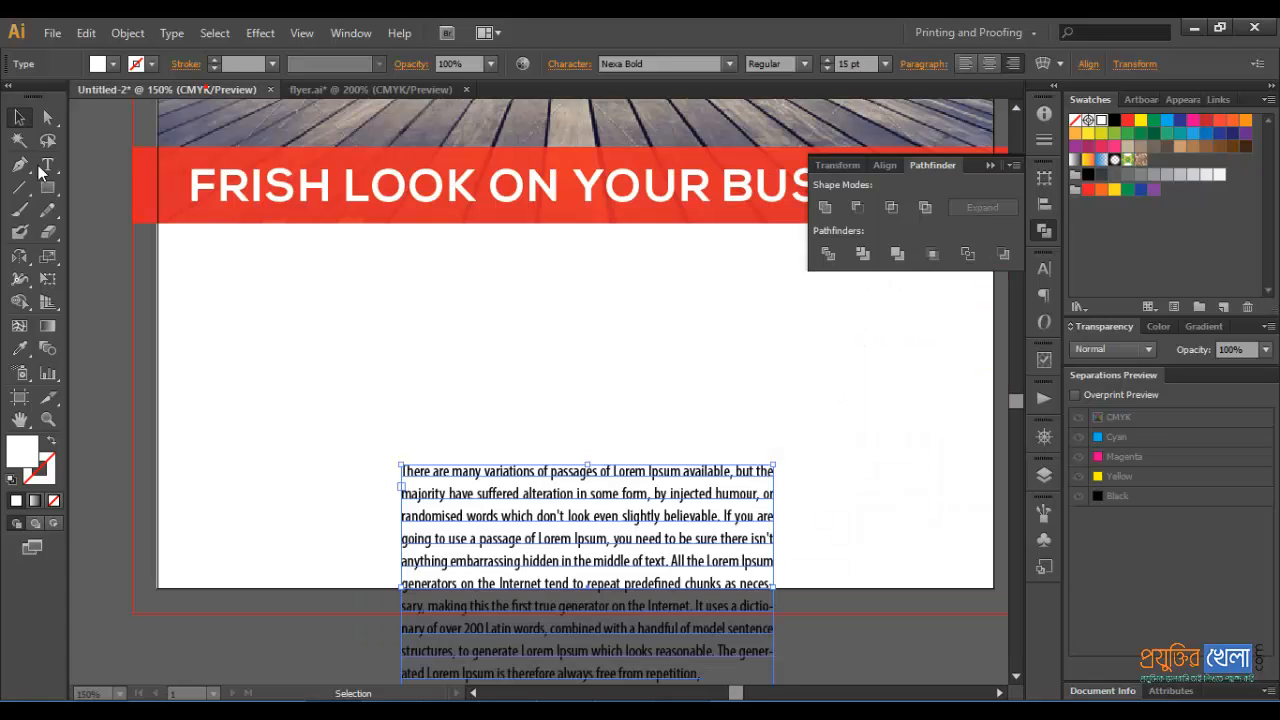
- Add the text ABOUT US above the paragraph in Untitled-2, set in Nexa Bold at 15 pt
left_click(48, 166)
left_click(340, 351)
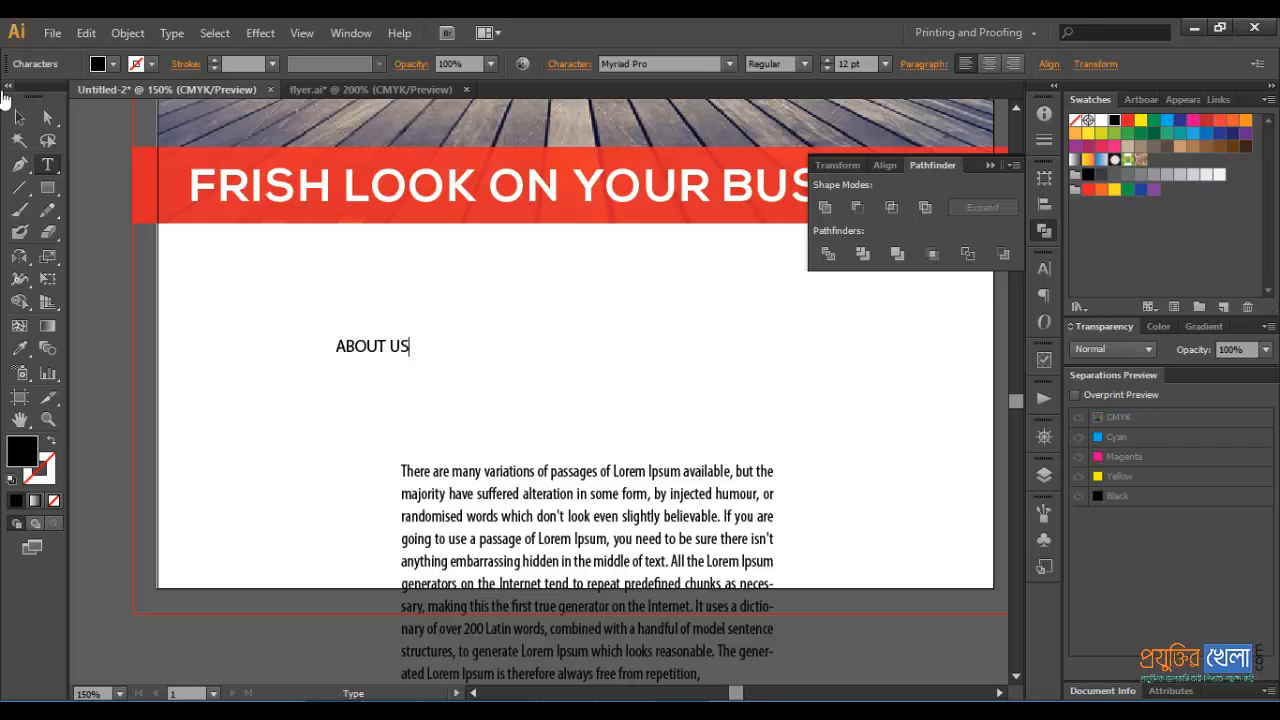
left_click(19, 117)
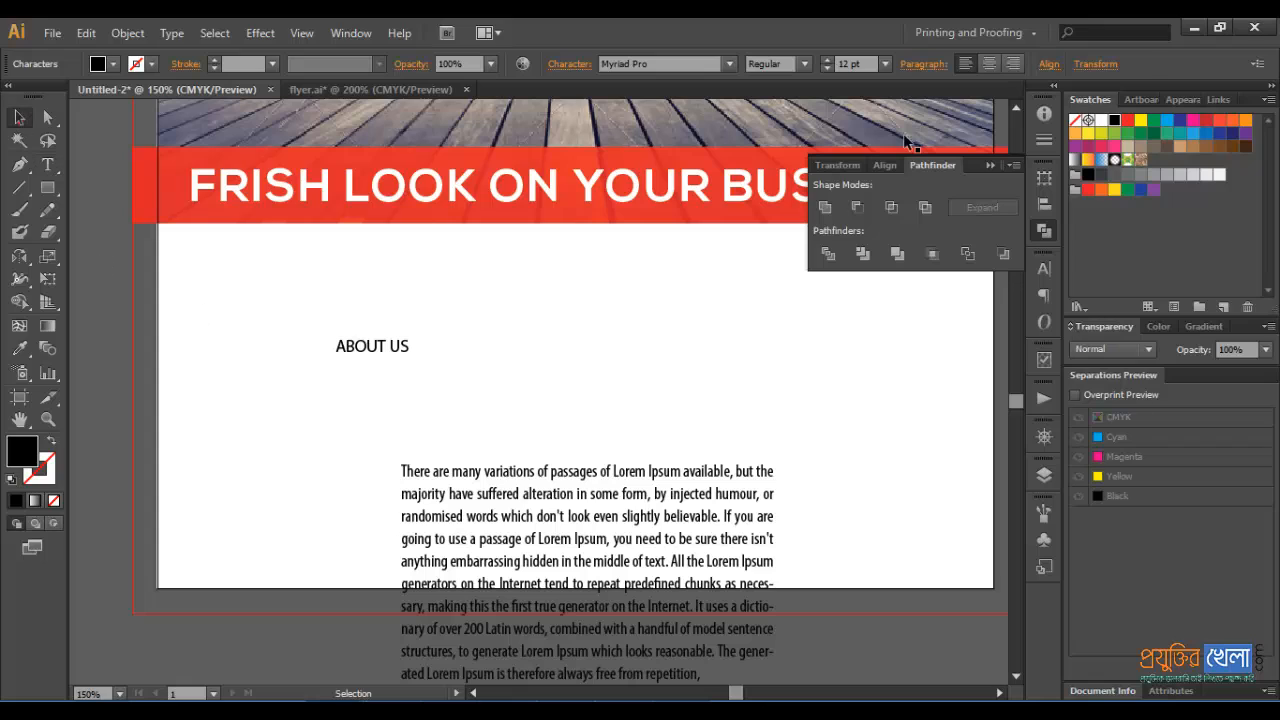
left_click(886, 63)
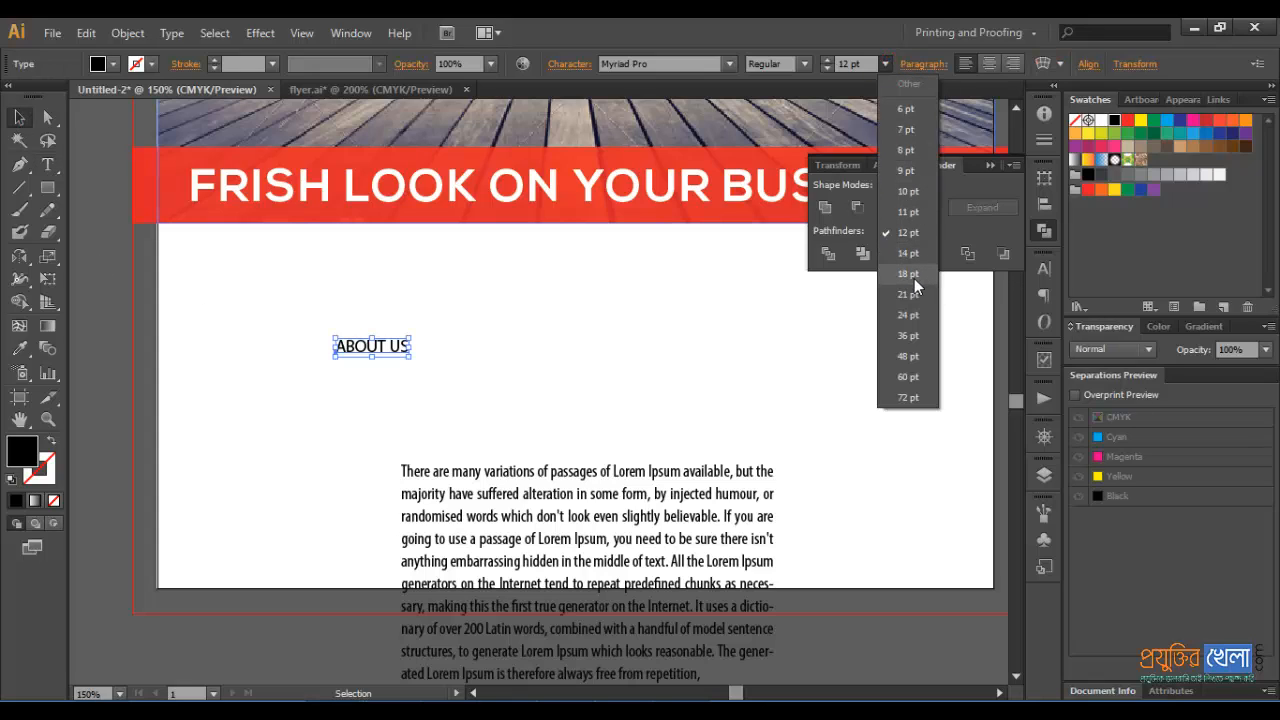
left_click(864, 66)
left_click(862, 67)
type("1")
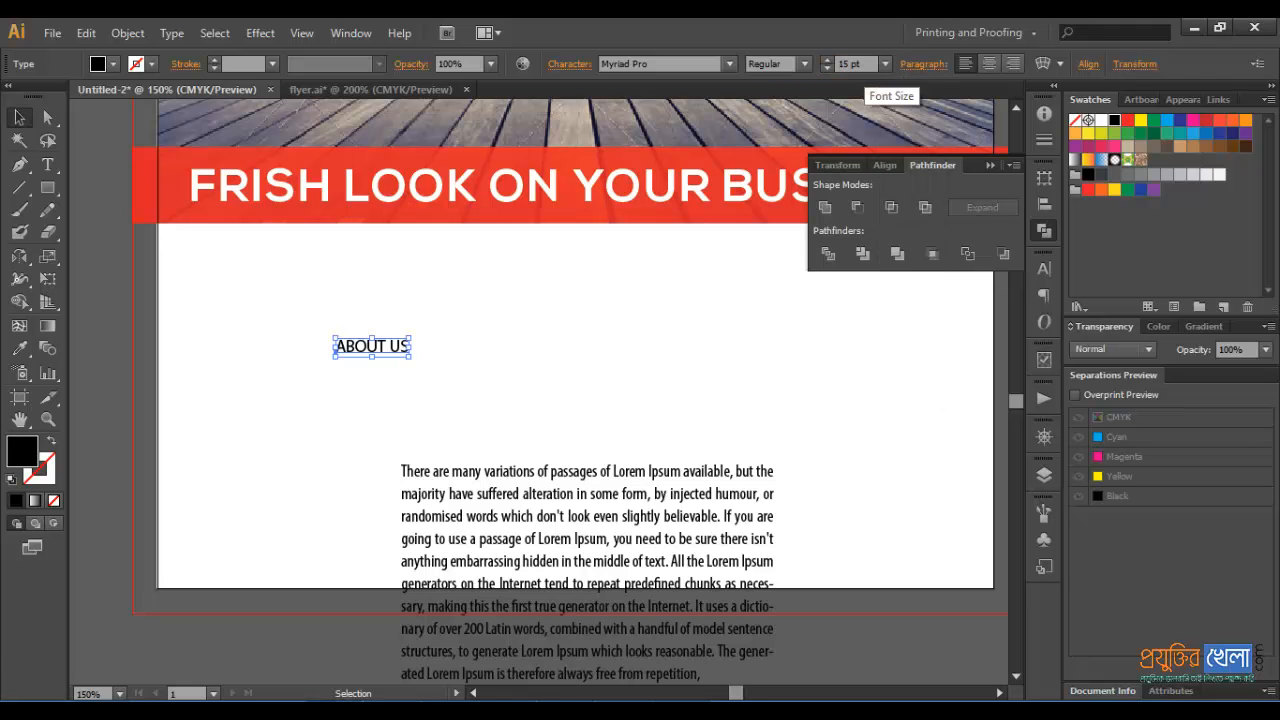
left_click_drag(570, 301, 741, 310)
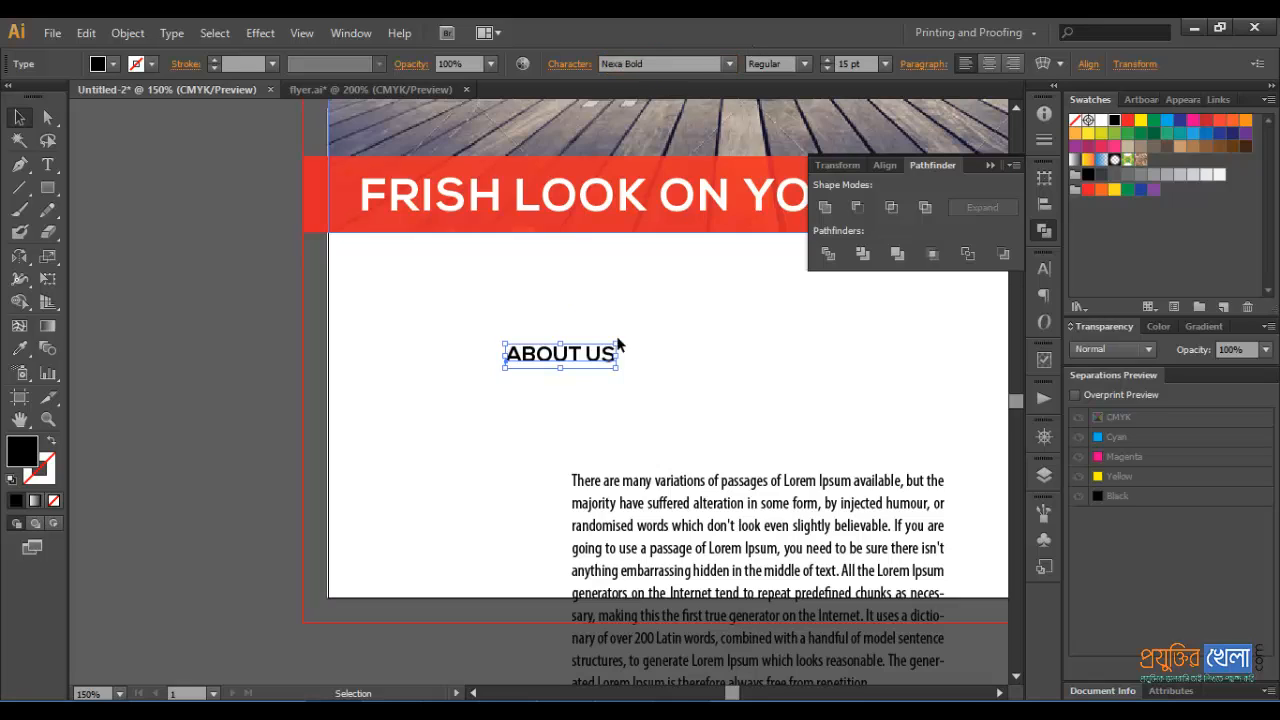
- Move ABOUT US just below the red strip's left end and draw a rectangle about 1.5 by 0.5 in over it
left_click_drag(522, 360, 380, 272)
left_click(444, 356)
key("m")
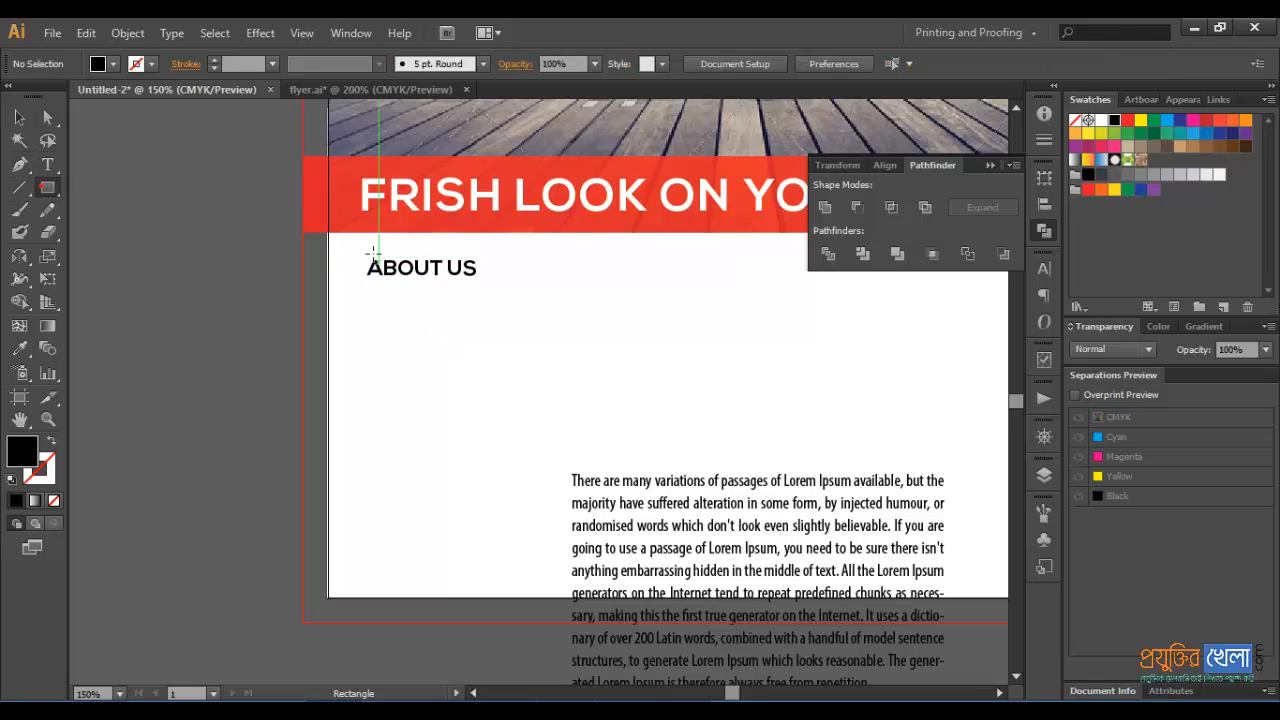
left_click_drag(360, 244, 516, 292)
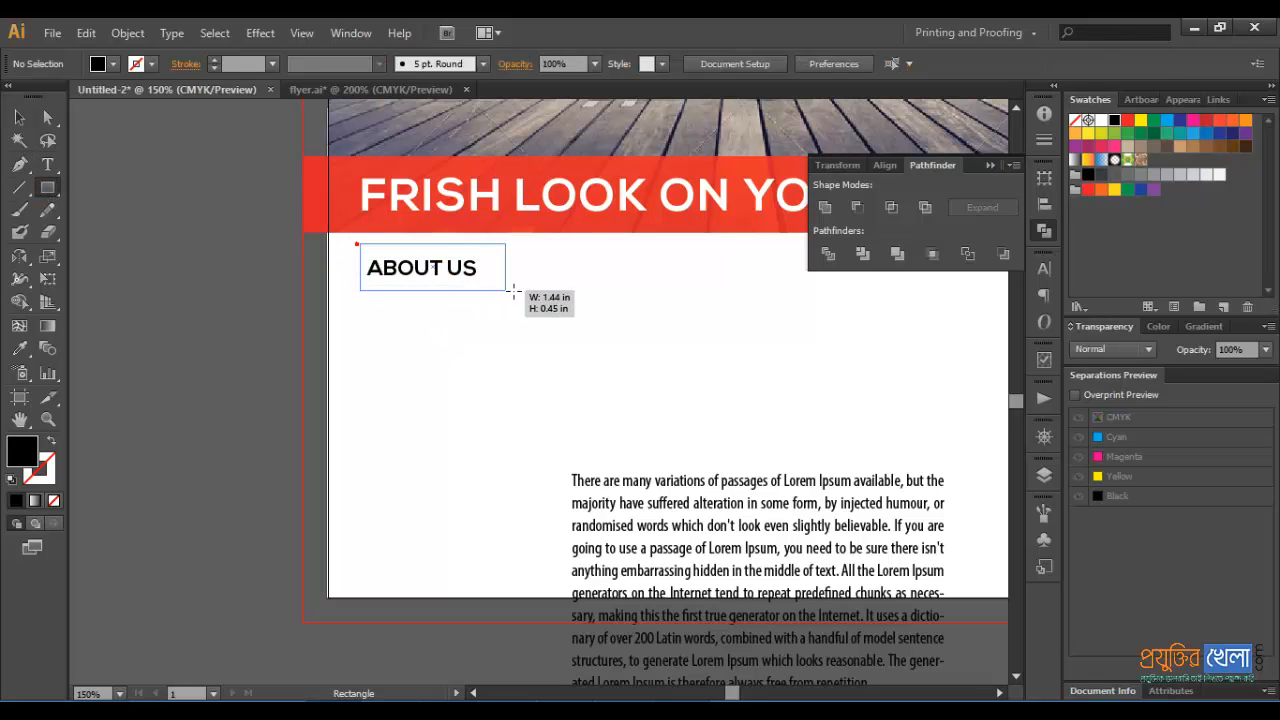
key("v")
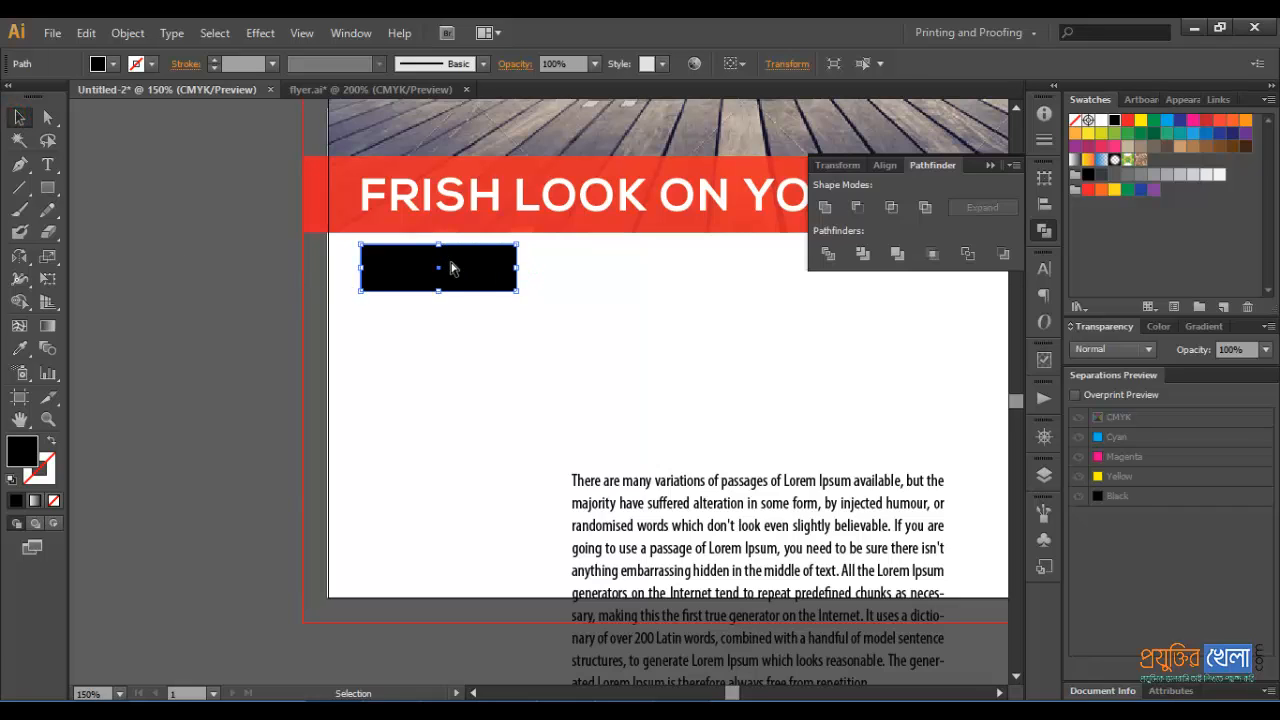
- Place the rectangle behind the ABOUT US text and fill it with light orange
key("ctrl+x")
key("ctrl+b")
left_click(1245, 120)
key("ctrl+plus")
left_click_drag(513, 341, 560, 404)
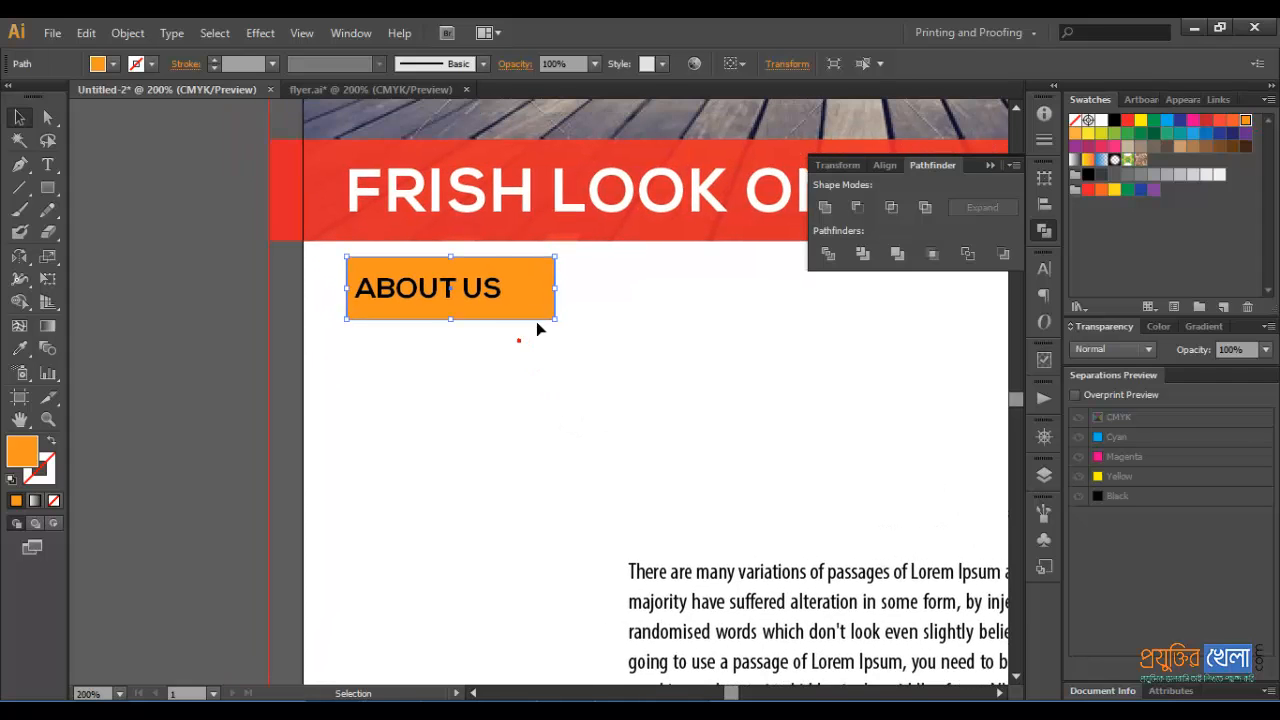
- Trim the orange rectangle's top, bottom and right edges so it fits more closely around ABOUT US
left_click_drag(451, 257, 451, 268)
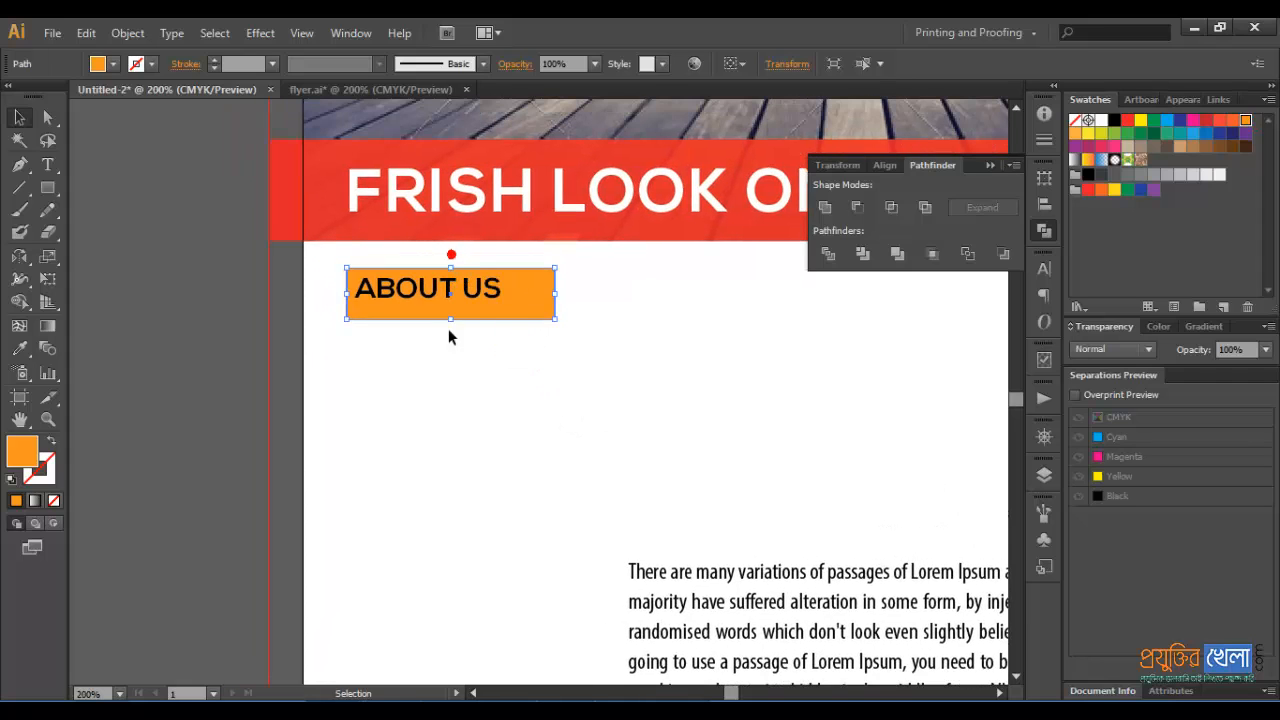
left_click_drag(450, 319, 450, 309)
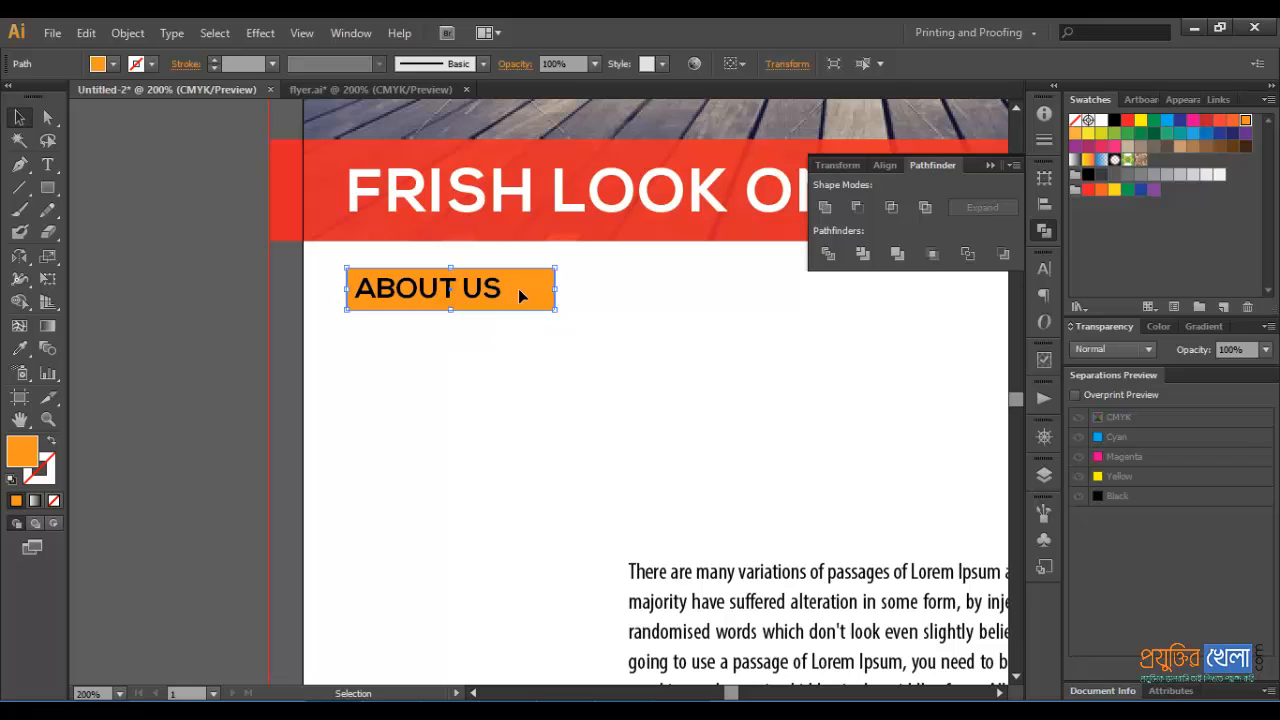
key("a")
left_click(549, 288)
left_click_drag(555, 288, 522, 290)
left_click(481, 346)
- Add a narrower rectangle behind the word US, fill it with dark orange and extend it to the label's right edge
left_click_drag(627, 289, 518, 289)
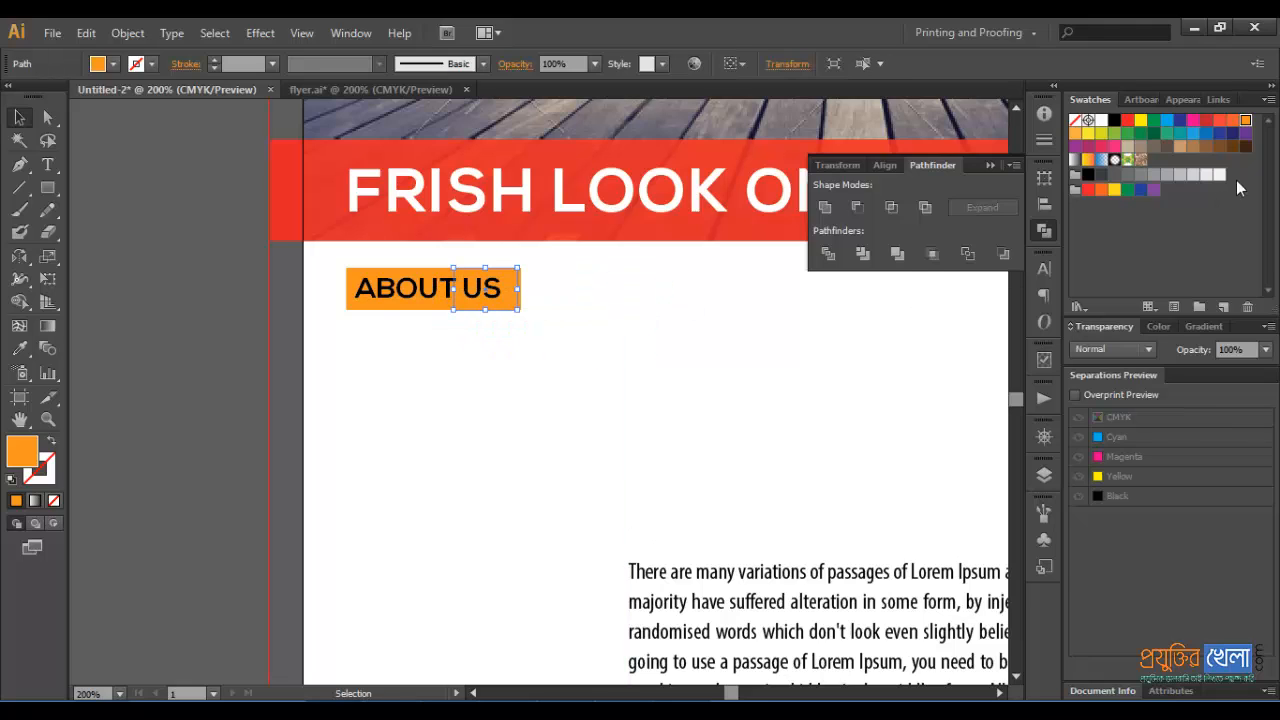
left_click(1233, 121)
left_click(727, 373)
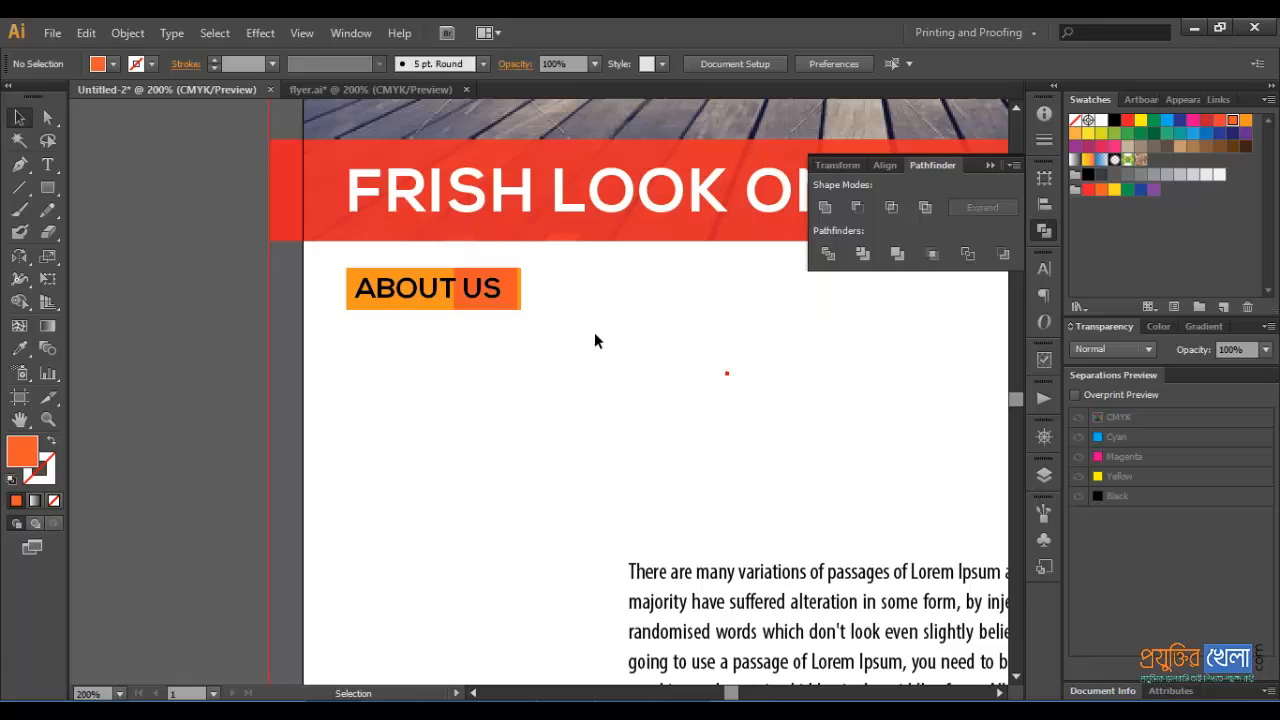
left_click(520, 290)
left_click(510, 289)
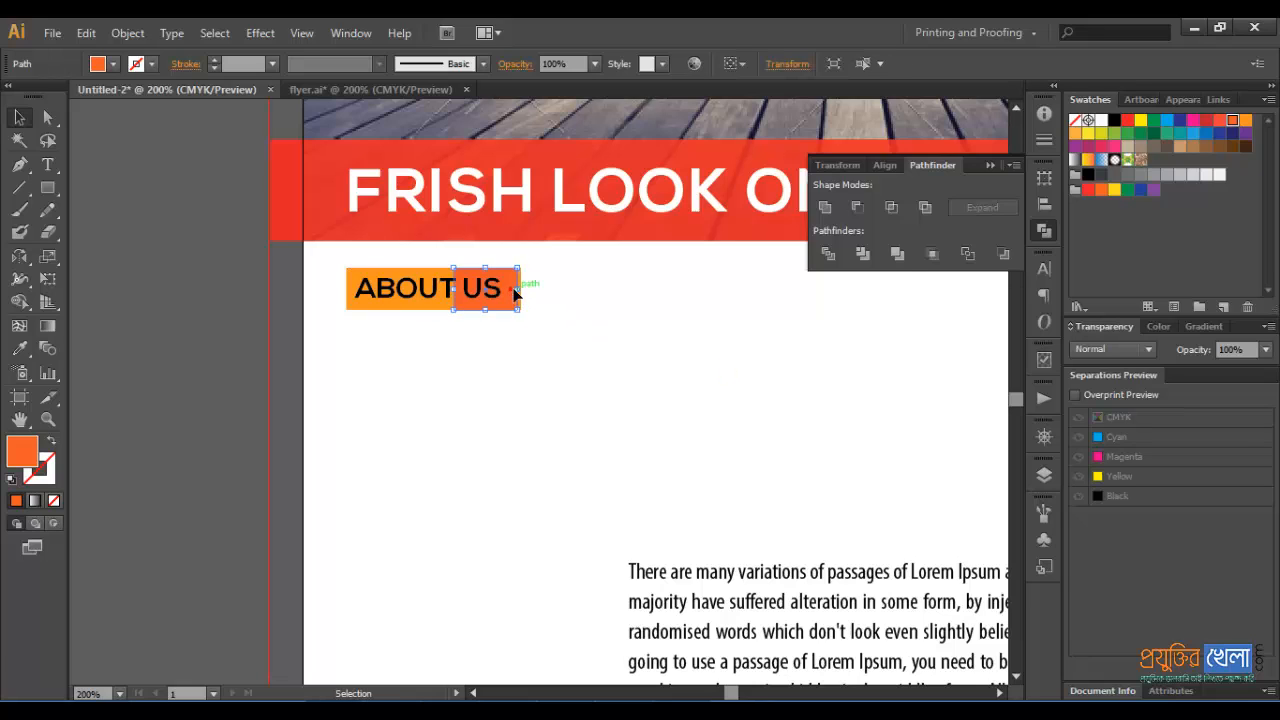
left_click_drag(518, 289, 524, 290)
left_click(524, 343)
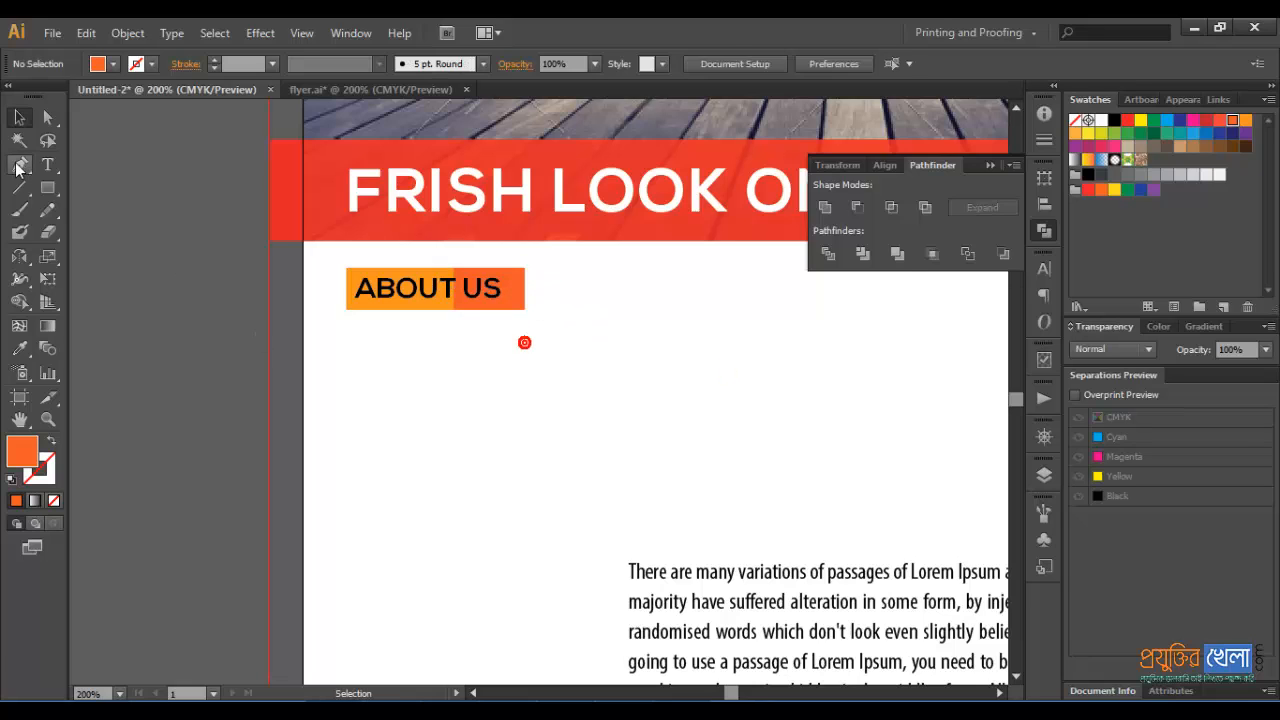
- Draw a wedge with a curved lower edge below the left part of the ABOUT US label using the Pen tool
scroll(344, 285, "up", 10)
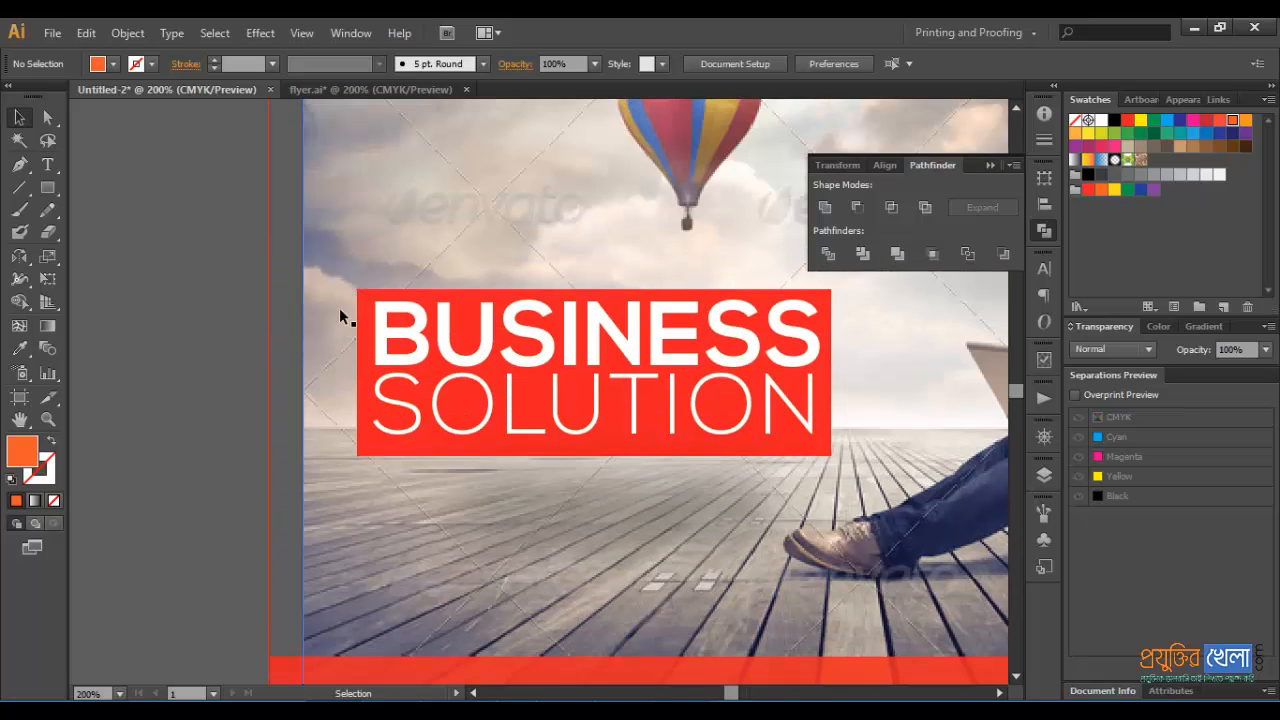
scroll(251, 320, "down", 10)
key("p")
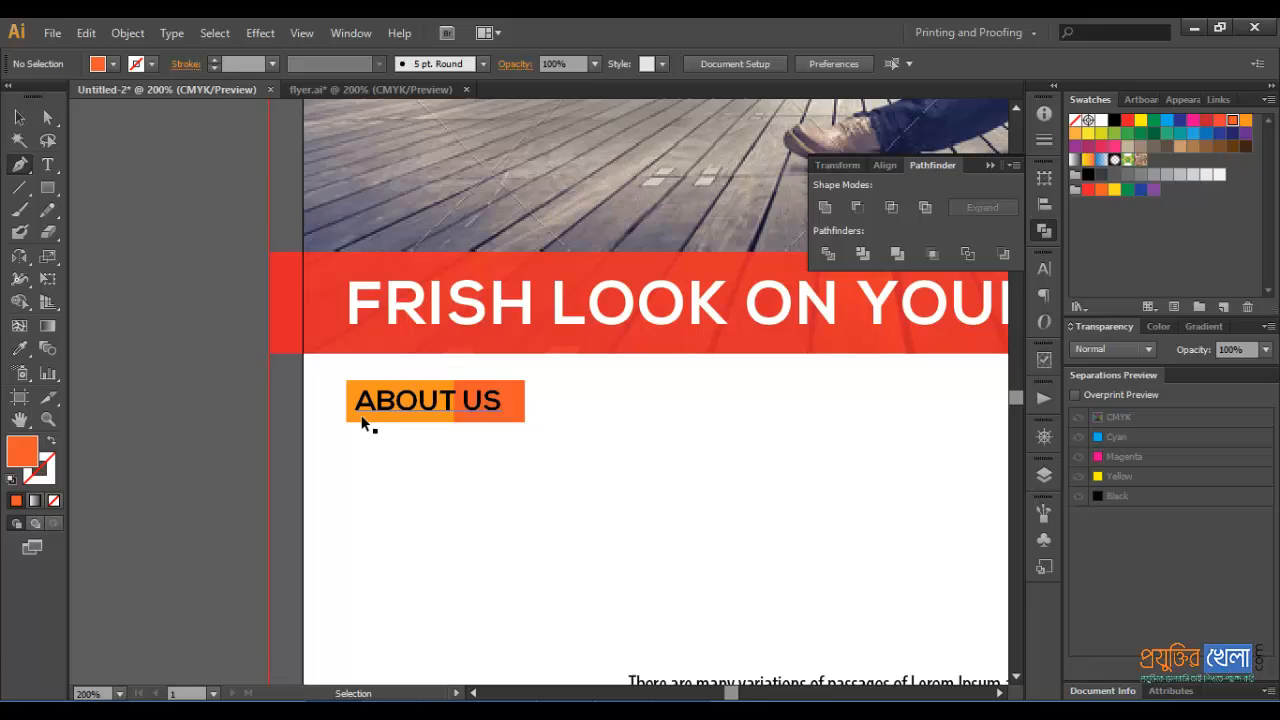
scroll(365, 420, "up", 2)
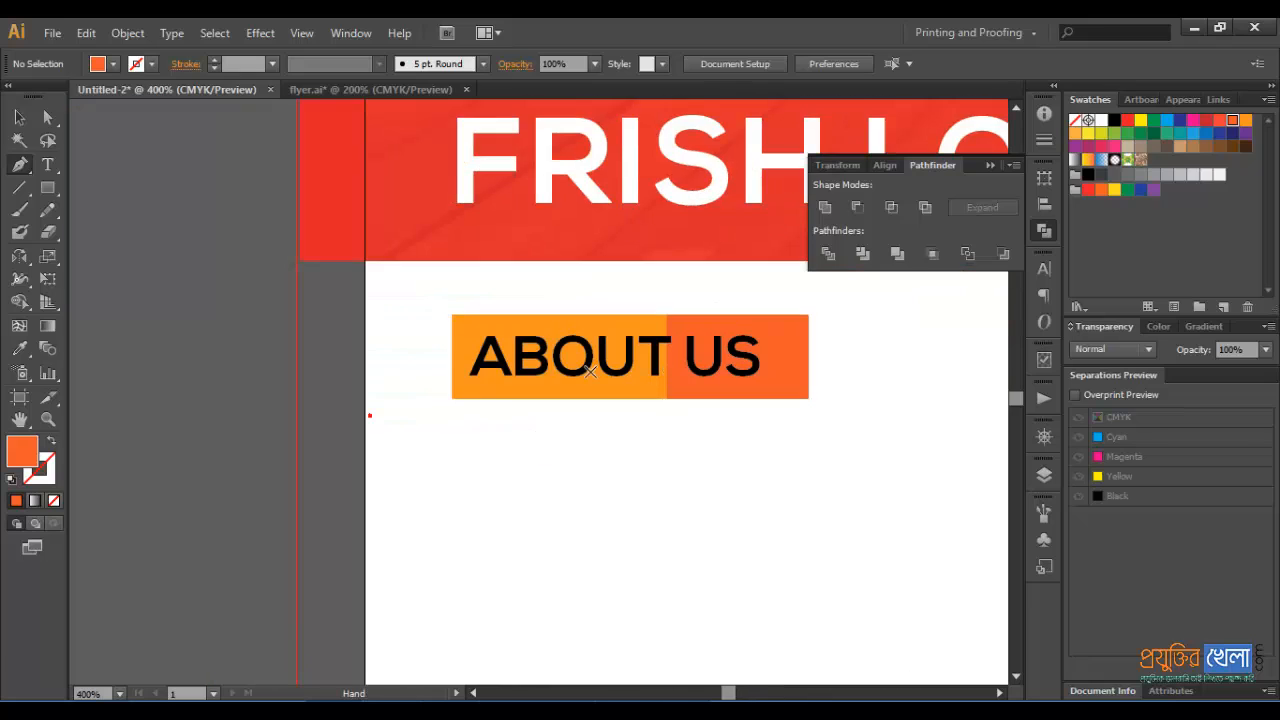
left_click(468, 439)
key("ctrl+z")
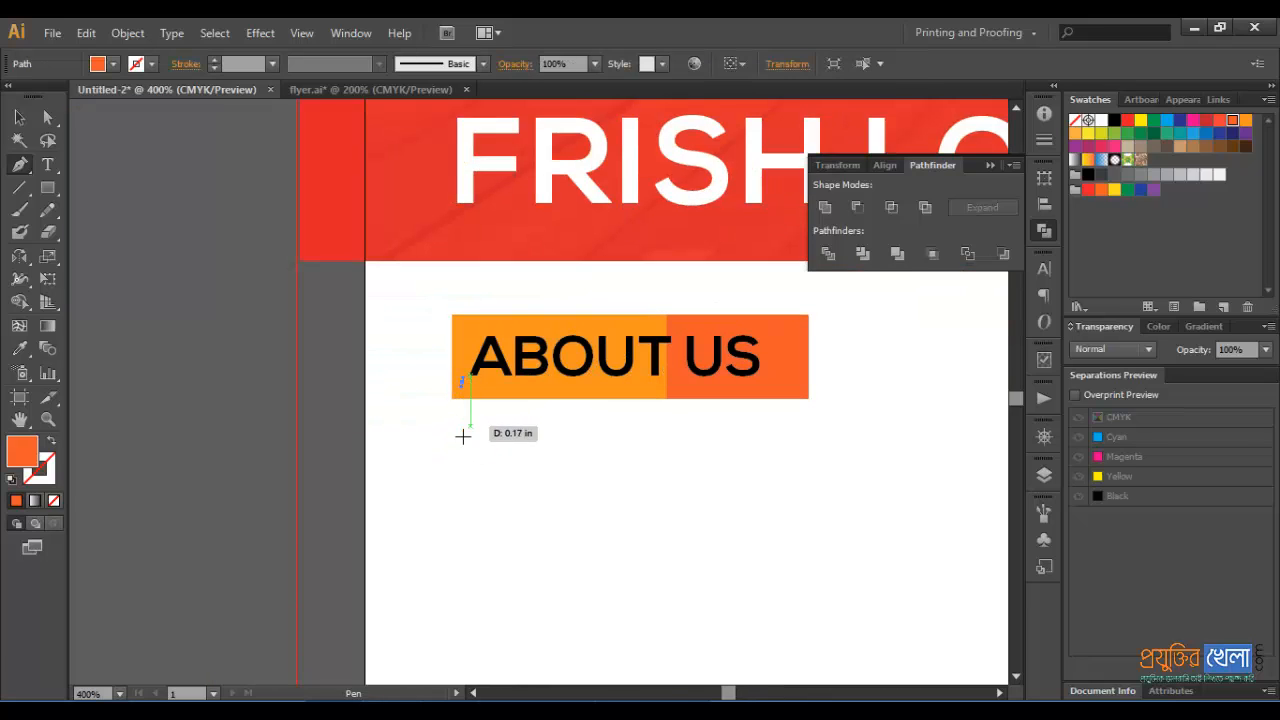
left_click(462, 436)
left_click_drag(660, 391, 715, 400)
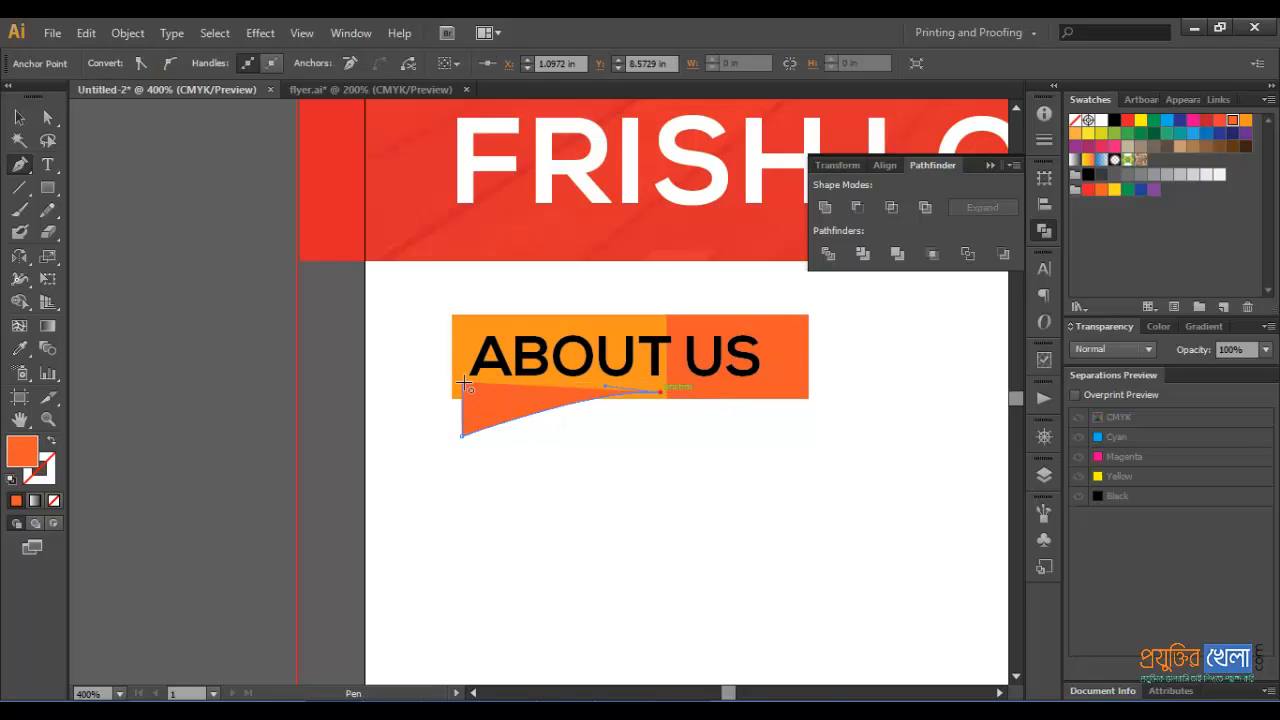
left_click(19, 117)
left_click(533, 538)
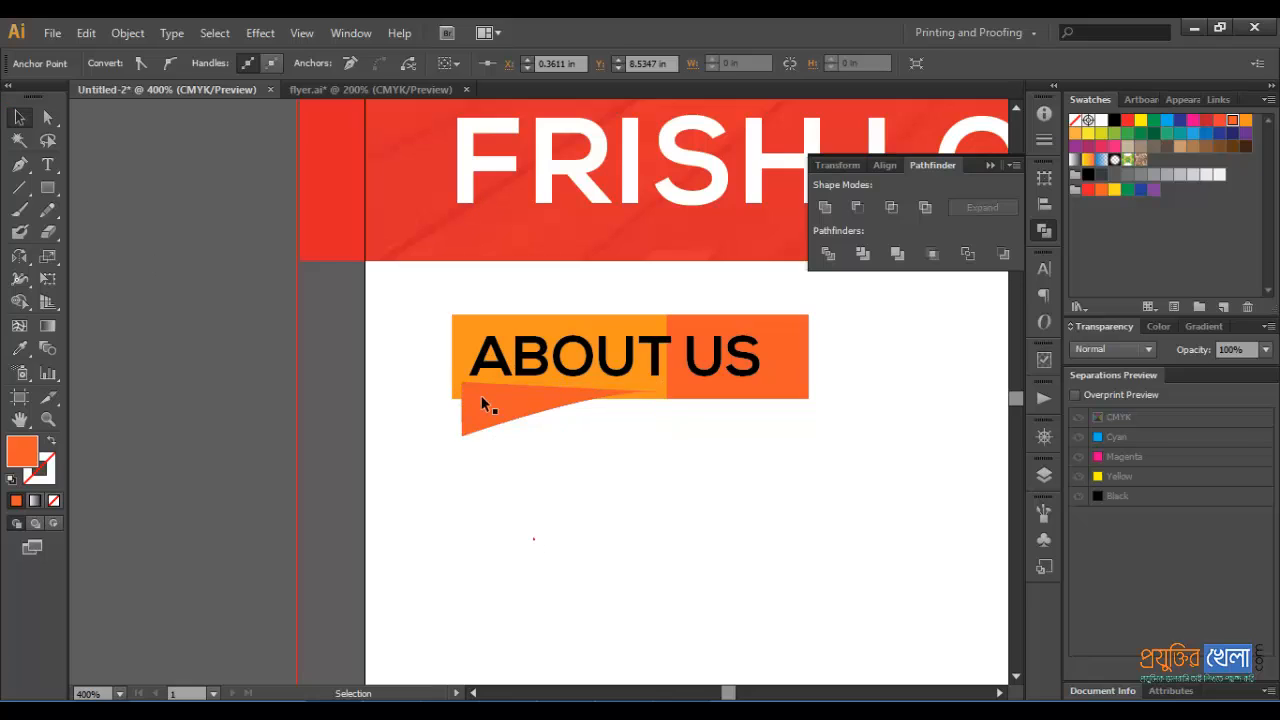
- Send the orange wedge behind the ABOUT US label
left_click(481, 395)
key("ctrl+x")
key("ctrl+b")
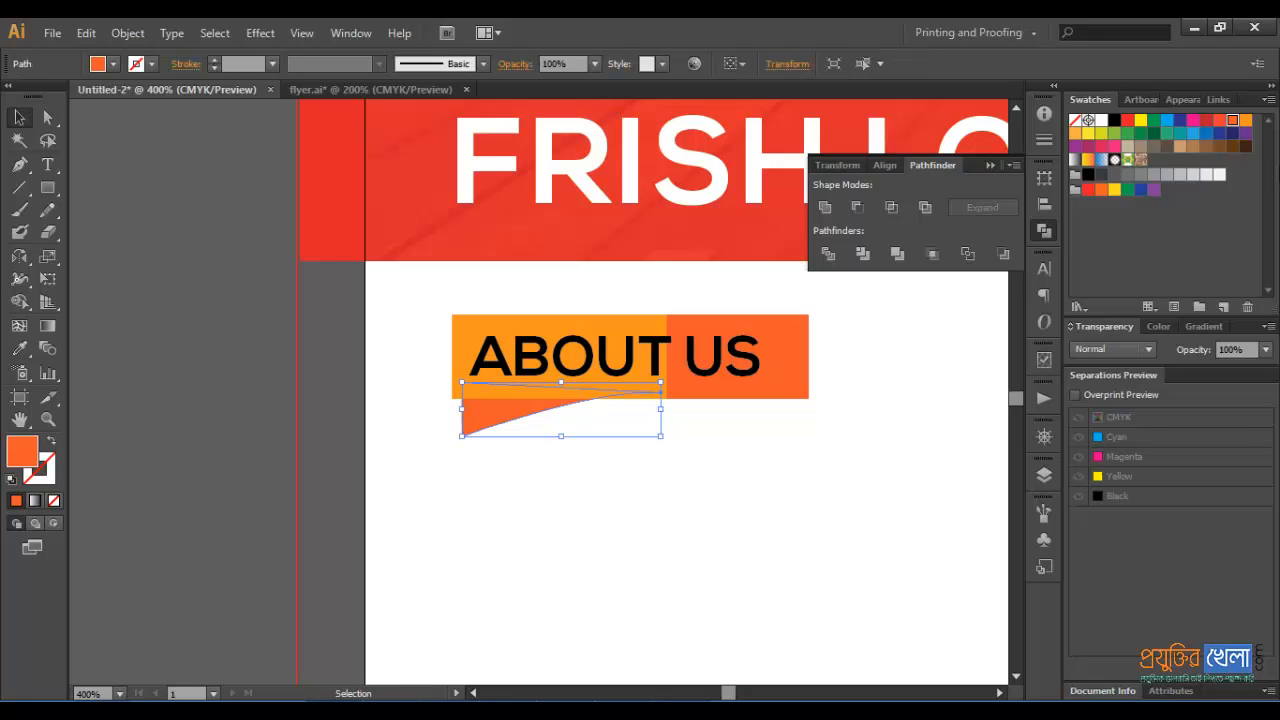
- Fill the wedge below the ABOUT US label with dark grey and apply a 14-pixel Gaussian Blur to it
left_click(1101, 175)
left_click(1265, 351)
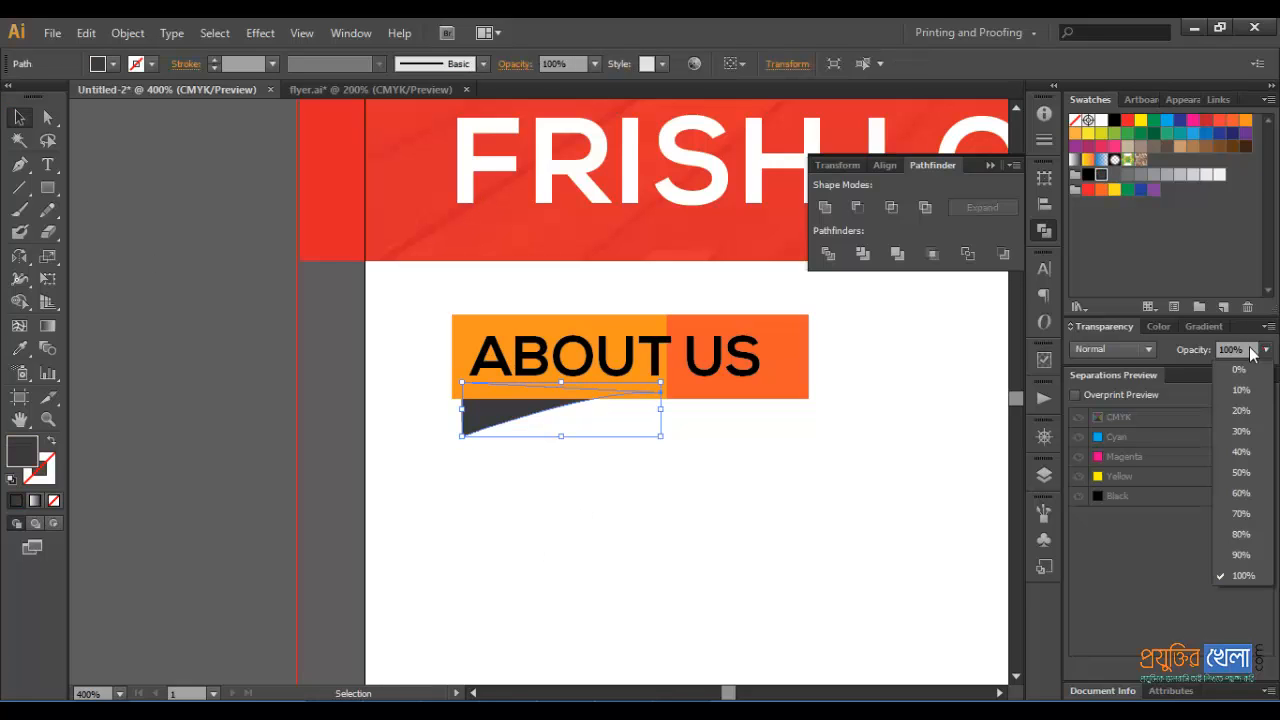
left_click(261, 37)
left_click(260, 35)
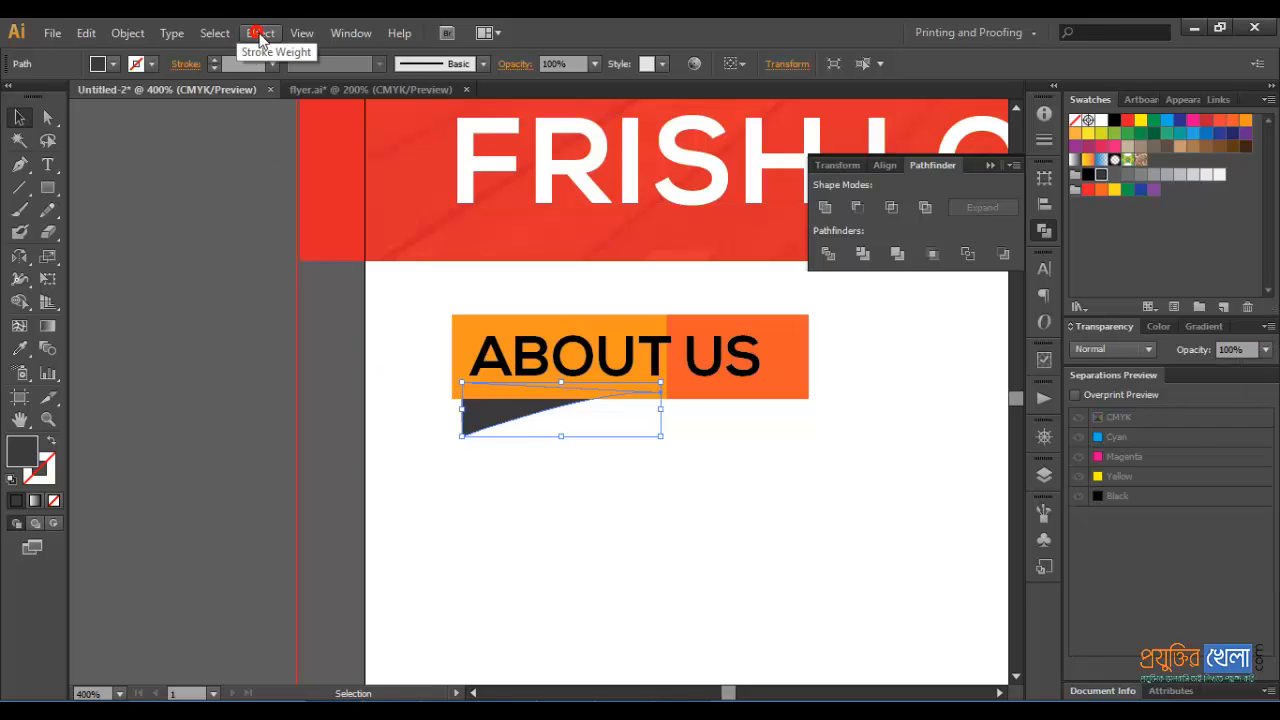
left_click(257, 33)
mouse_move(438, 350)
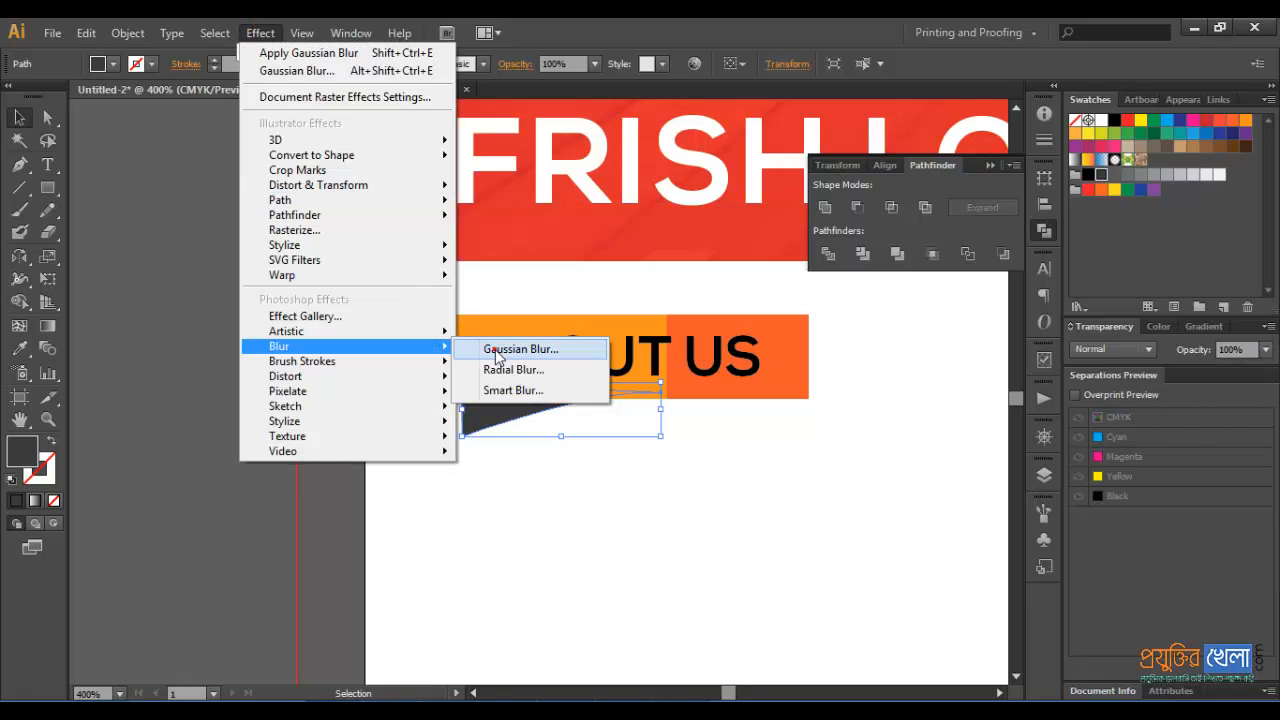
left_click(525, 348)
type("14")
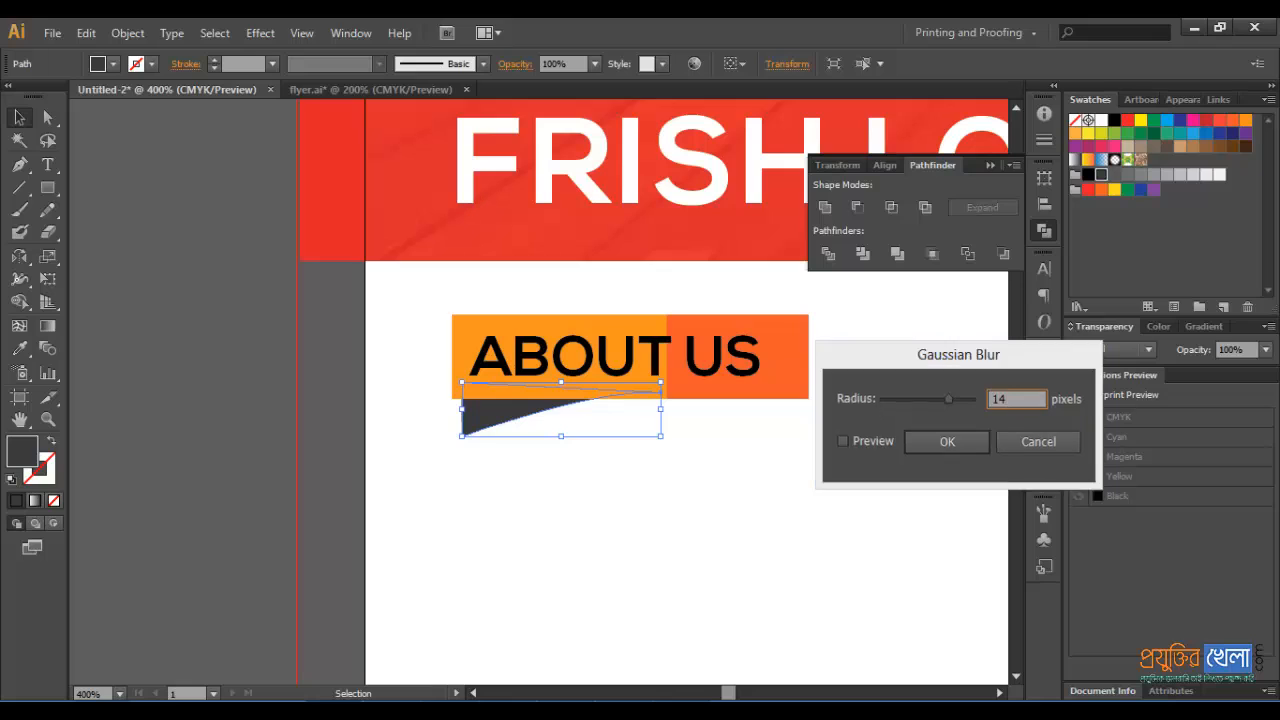
key("Return")
- Set the blurred shadow's opacity to 80% and its blending mode to Darken
left_click(1264, 352)
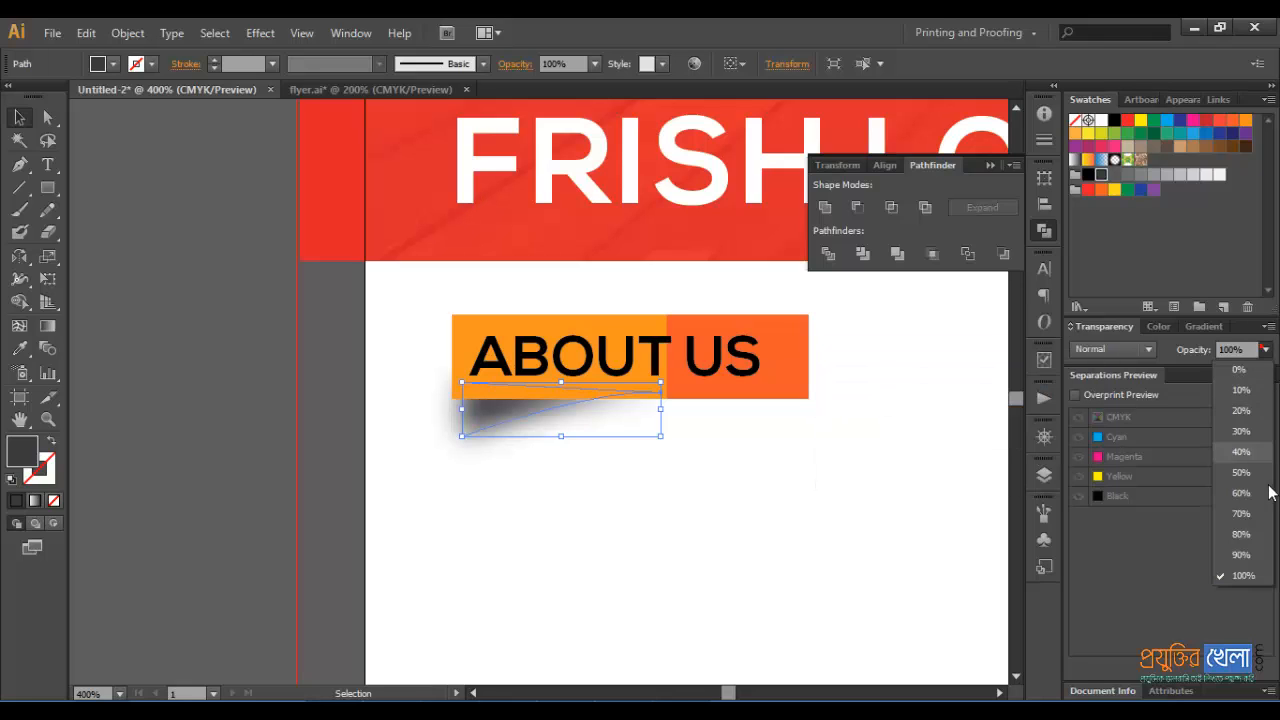
left_click(1246, 537)
left_click(1113, 349)
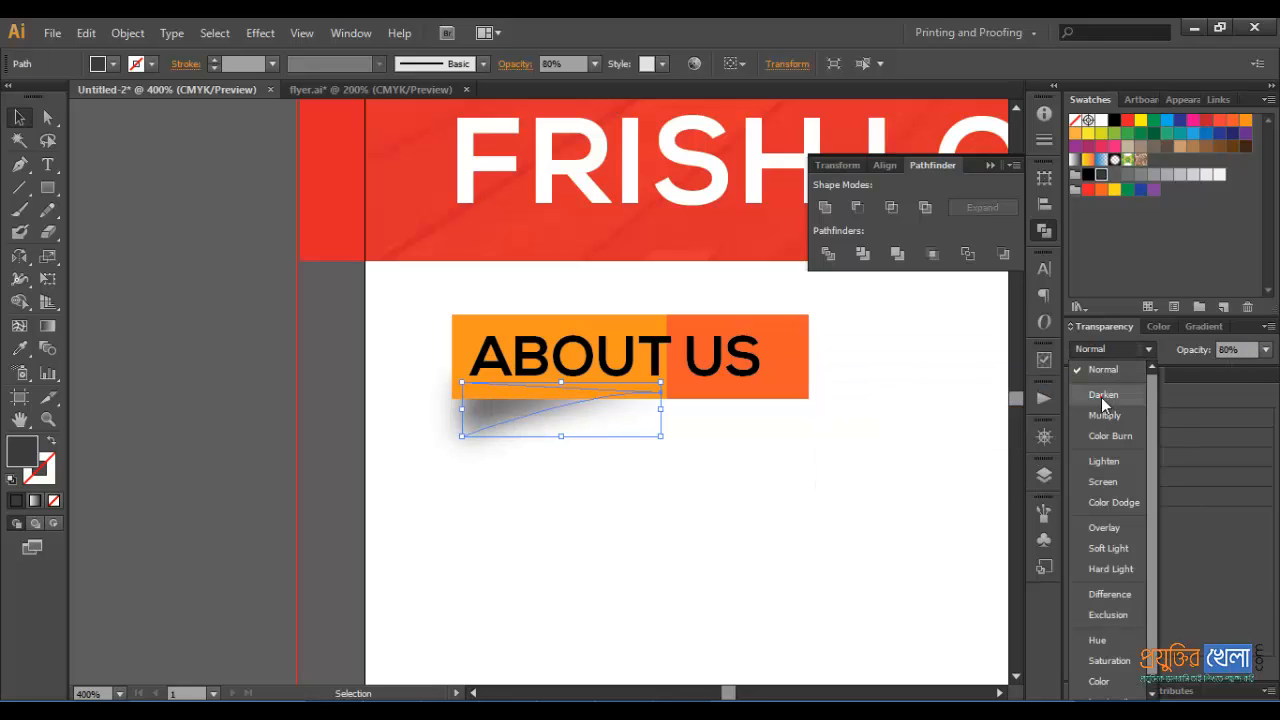
left_click(1103, 396)
left_click(701, 492)
left_click(590, 430)
left_click(643, 456)
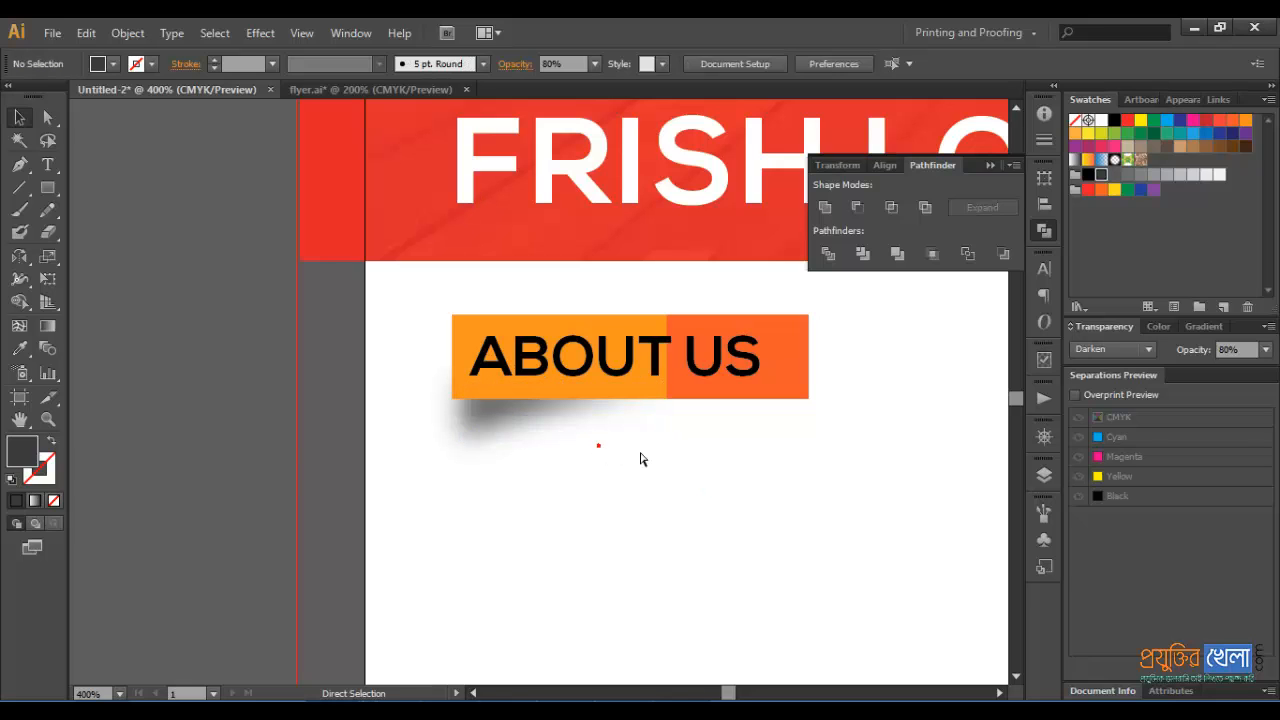
- Widen the shadow below ABOUT US slightly and reduce its height from the lower edge
key("ctrl+minus")
key("ctrl+minus")
scroll(642, 448, "up", 1)
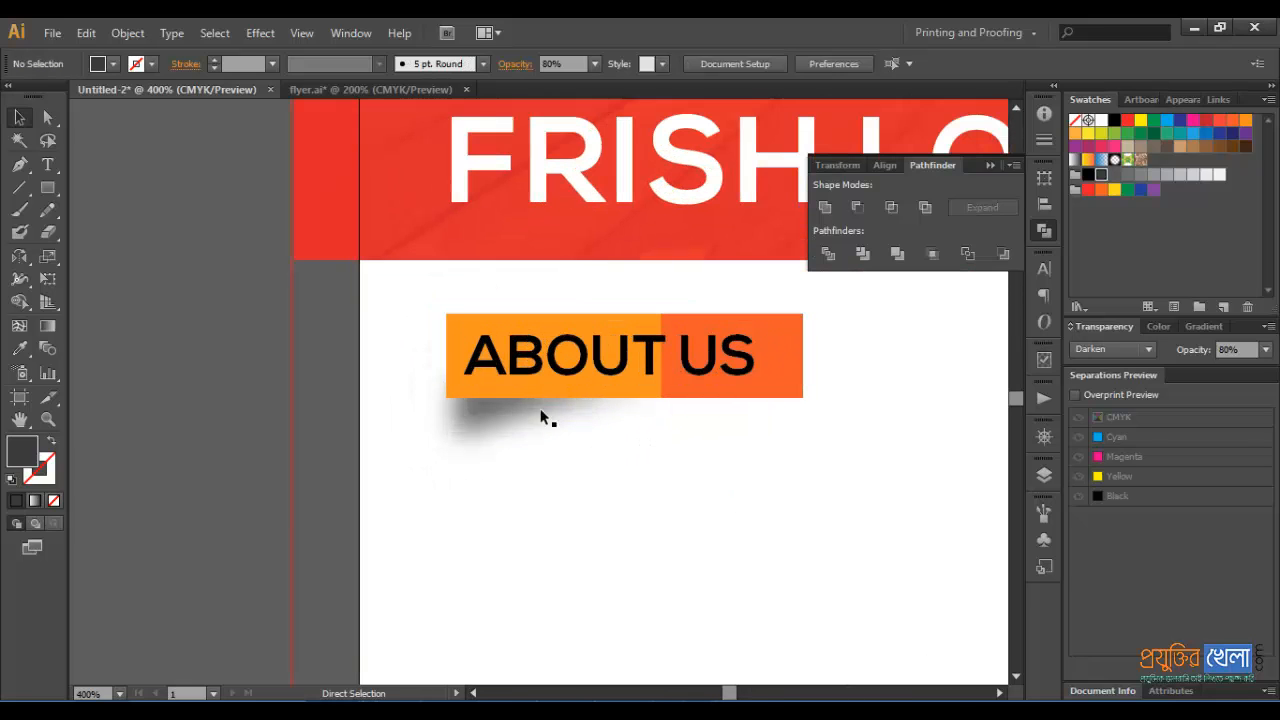
left_click(507, 424)
left_click_drag(655, 409, 662, 409)
left_click_drag(557, 437, 557, 423)
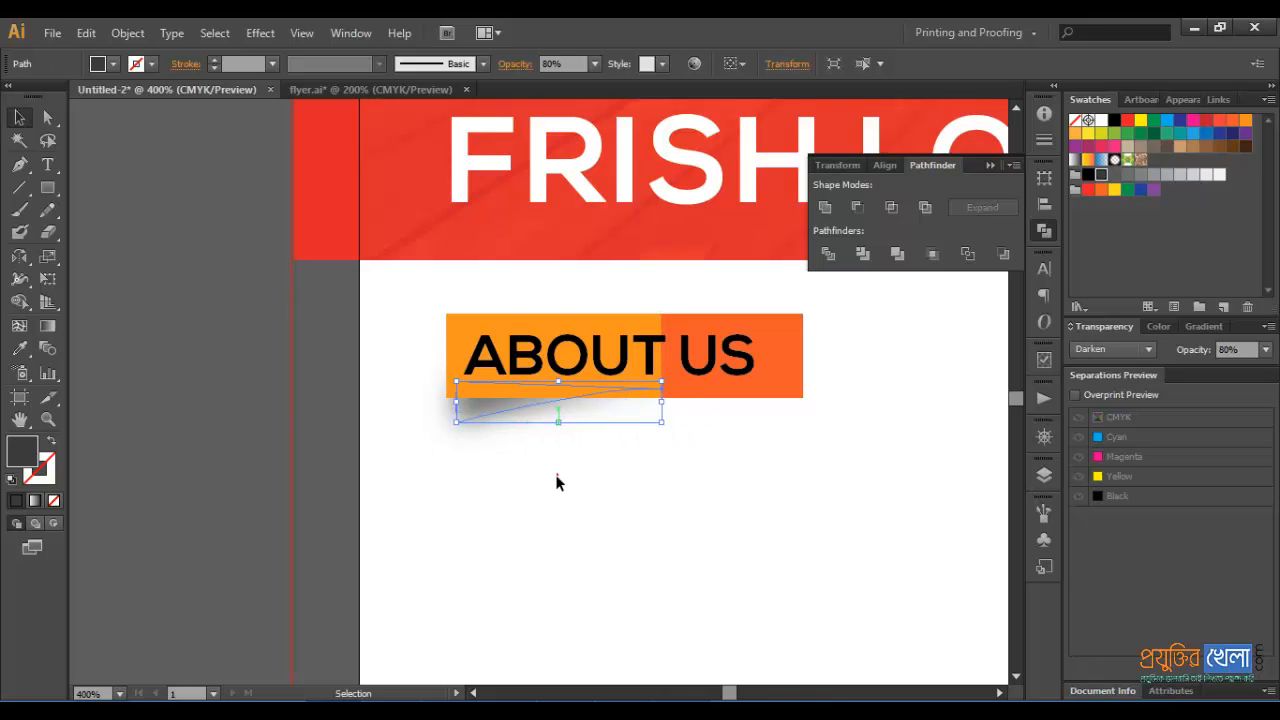
left_click(557, 480)
- Stretch the ABOUT US shadow slightly downward and extend its right end further along the label
key("ctrl+minus")
key("ctrl+minus")
key("ctrl+minus")
key("ctrl+plus")
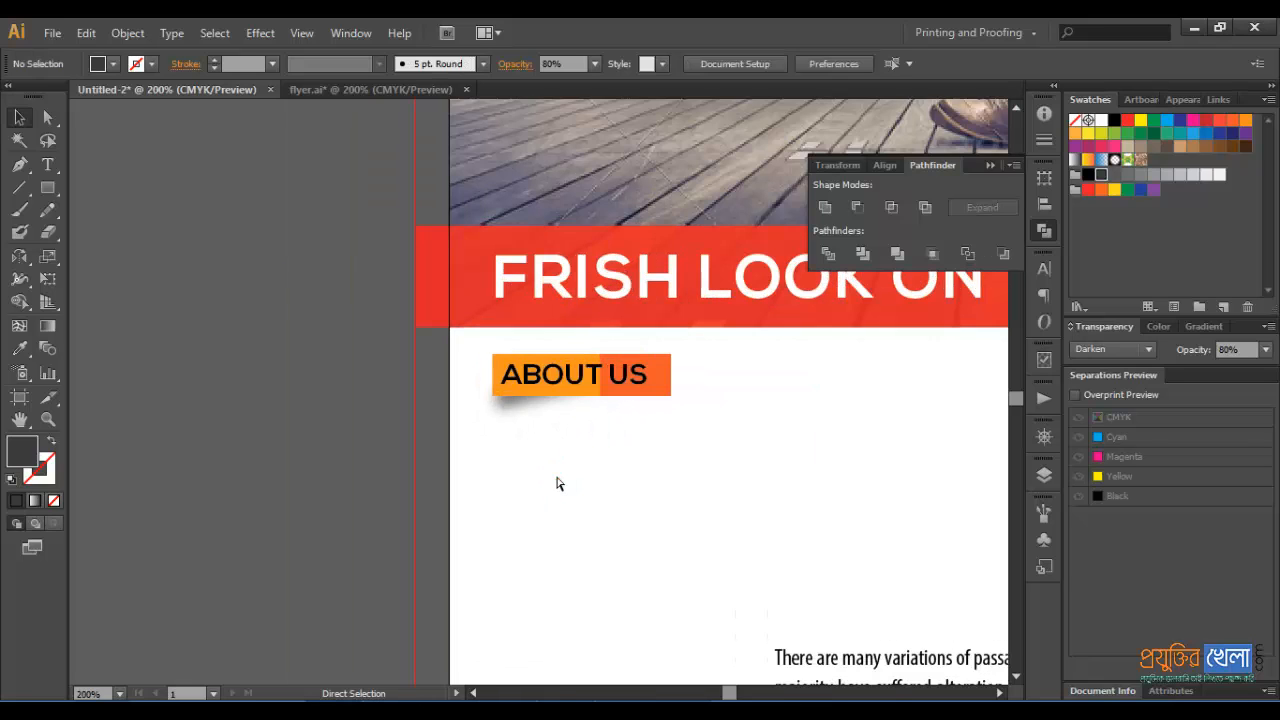
left_click(524, 397)
left_click_drag(500, 407, 499, 415)
left_click(499, 447)
key("ctrl+plus")
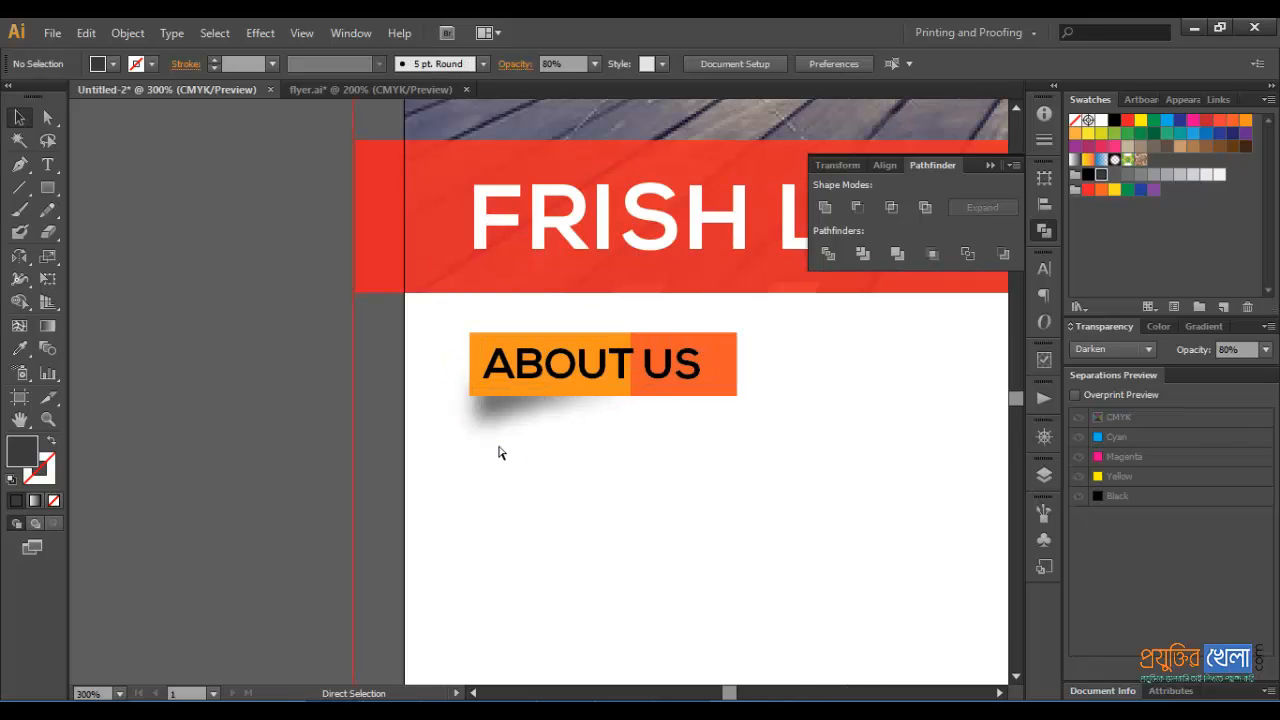
key("ctrl+minus")
key("ctrl+minus")
key("ctrl+minus")
left_click(551, 400)
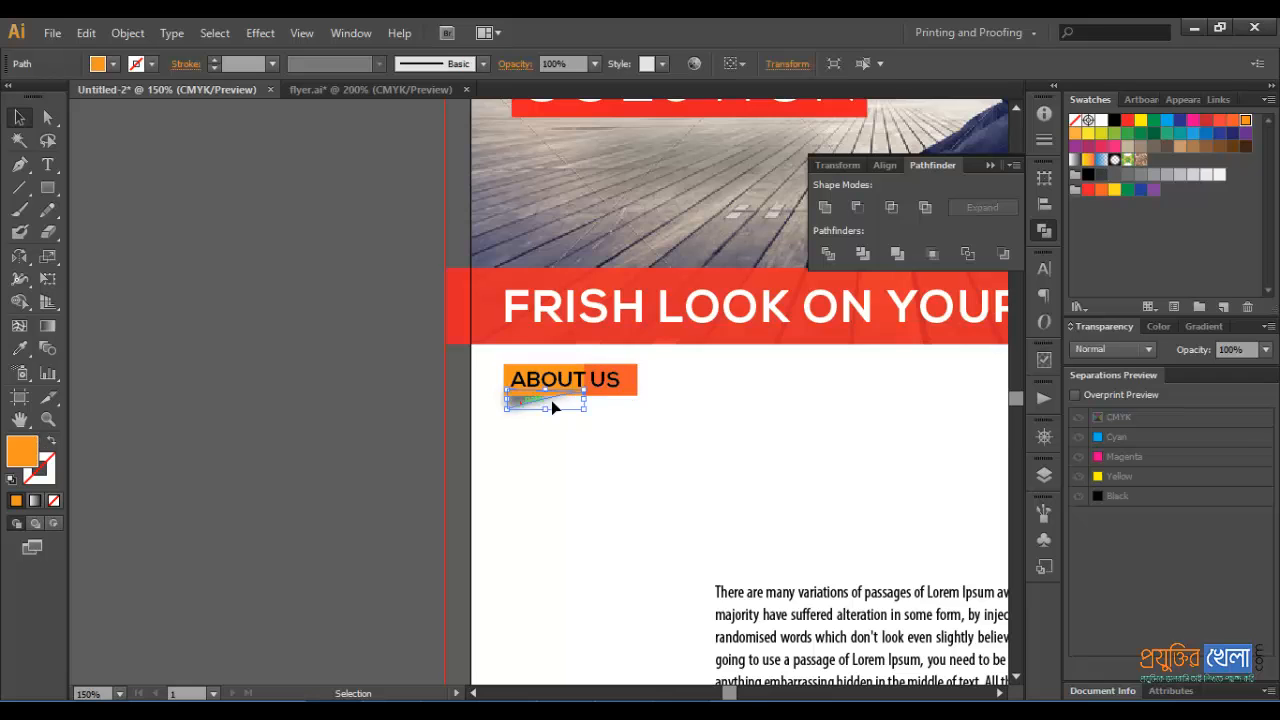
left_click_drag(586, 401, 603, 403)
left_click(573, 453)
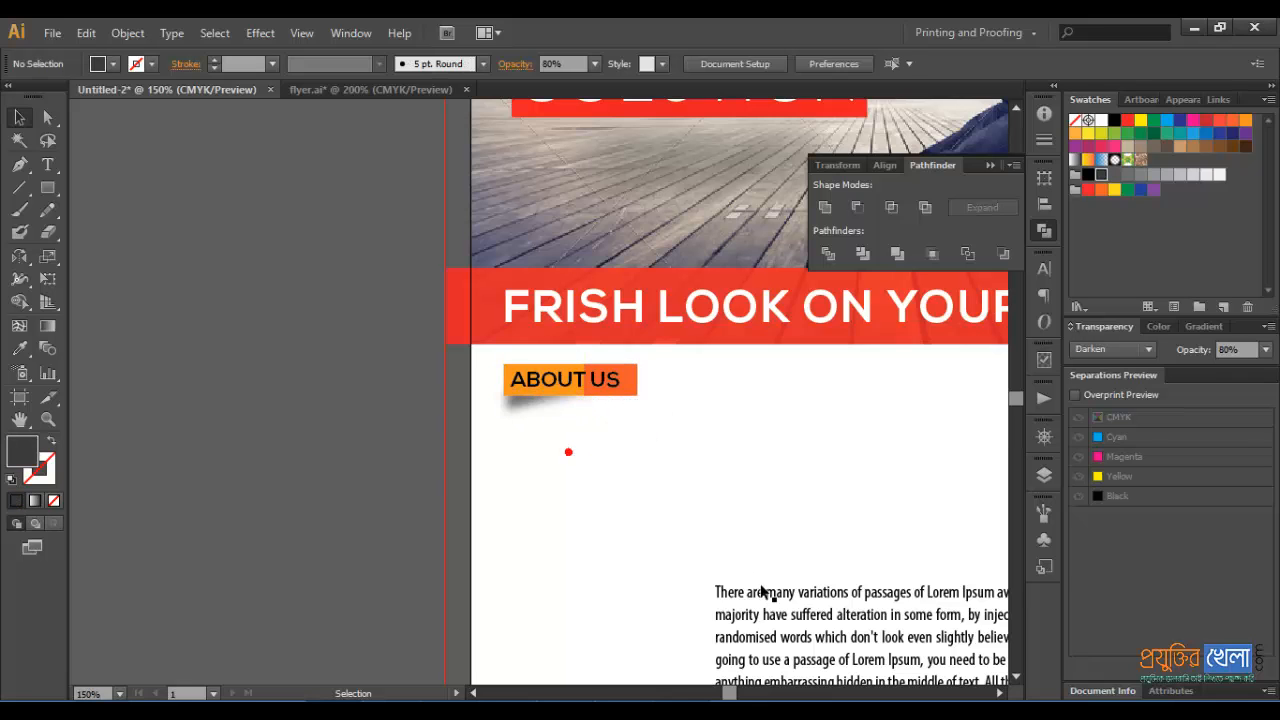
- Move the Lorem Ipsum paragraph directly below the ABOUT US label, aligned with the label's left side
left_click_drag(762, 592, 546, 424)
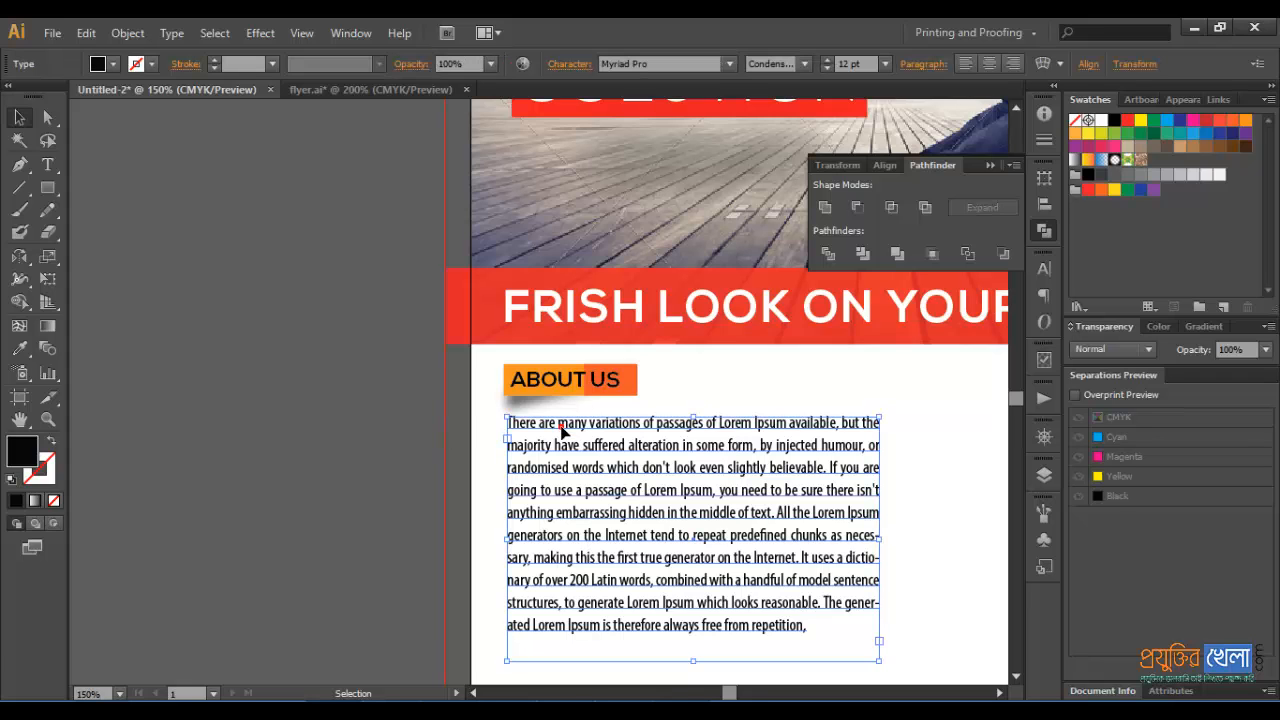
left_click(457, 441)
key("ctrl+minus")
key("ctrl+minus")
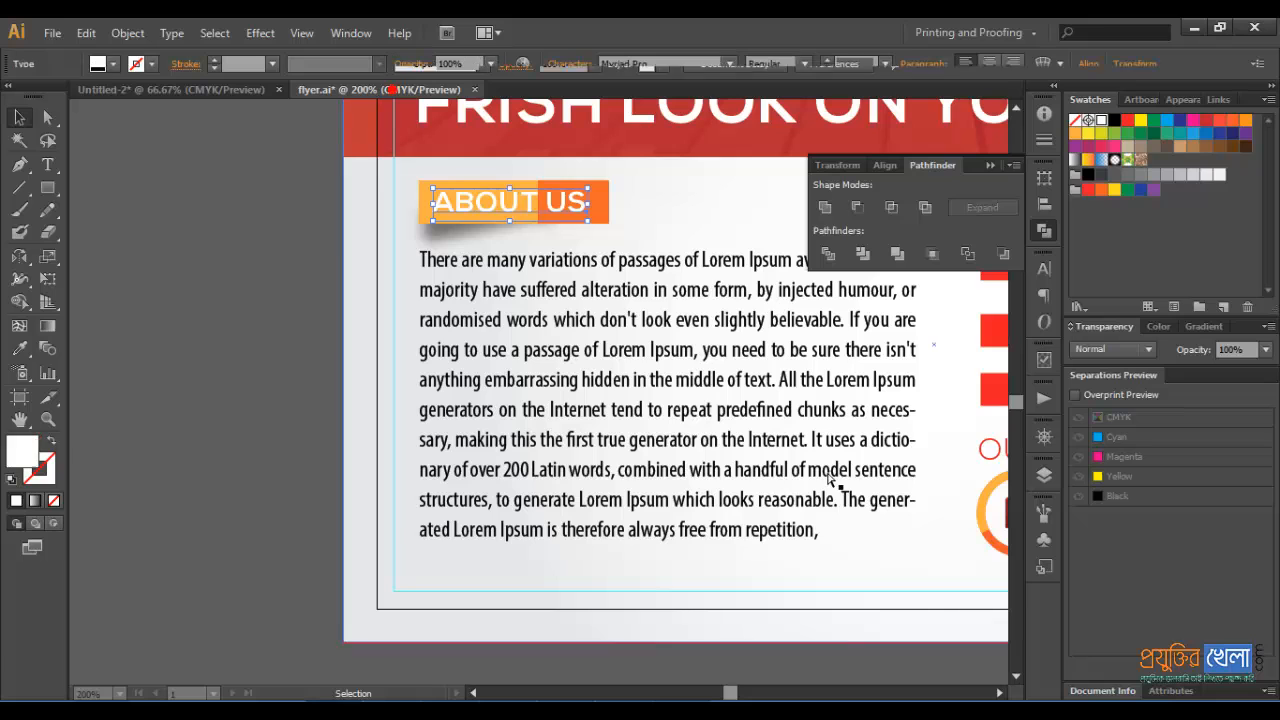
- Copy the WHY CHOOS US? label and its three bullet items from flyer.ai into Untitled-2, beside the ABOUT US section
left_click_drag(948, 455, 420, 411)
left_click_drag(825, 391, 668, 456)
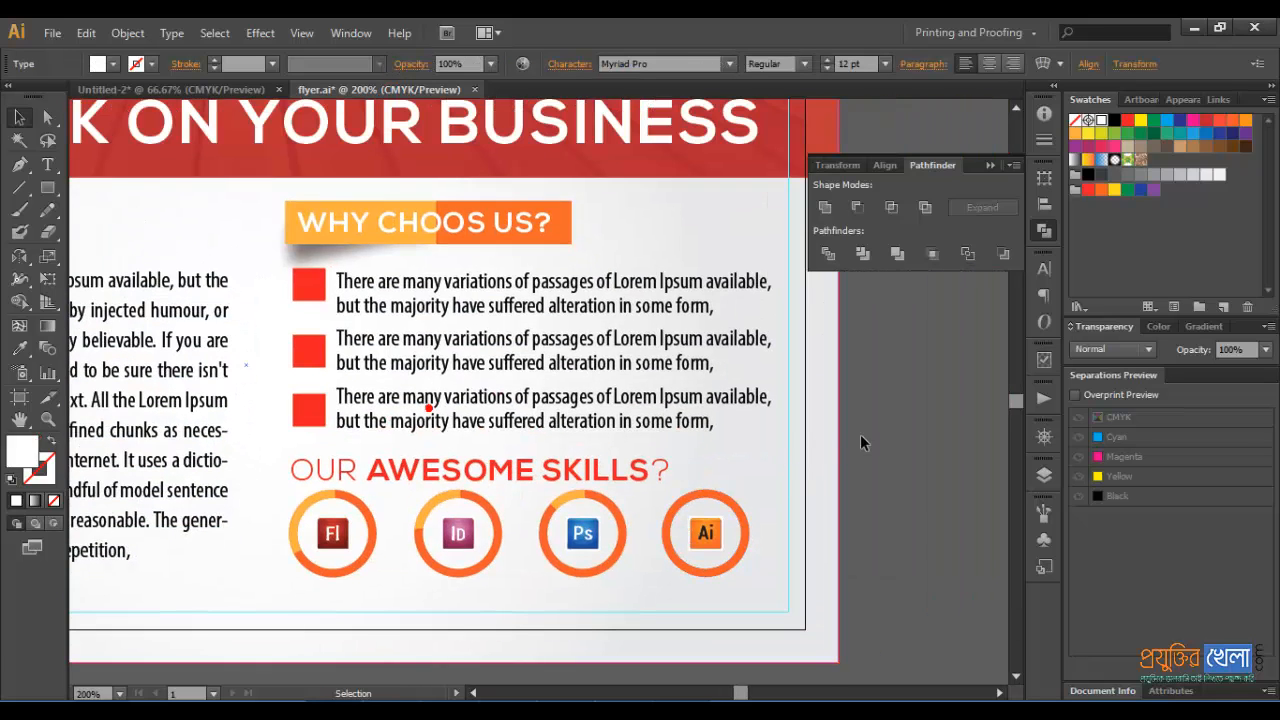
left_click(810, 443)
key("v")
left_click_drag(810, 440, 305, 198)
left_click_drag(225, 103, 618, 366)
key("ctrl+plus")
key("ctrl+plus")
left_click_drag(700, 292, 541, 291)
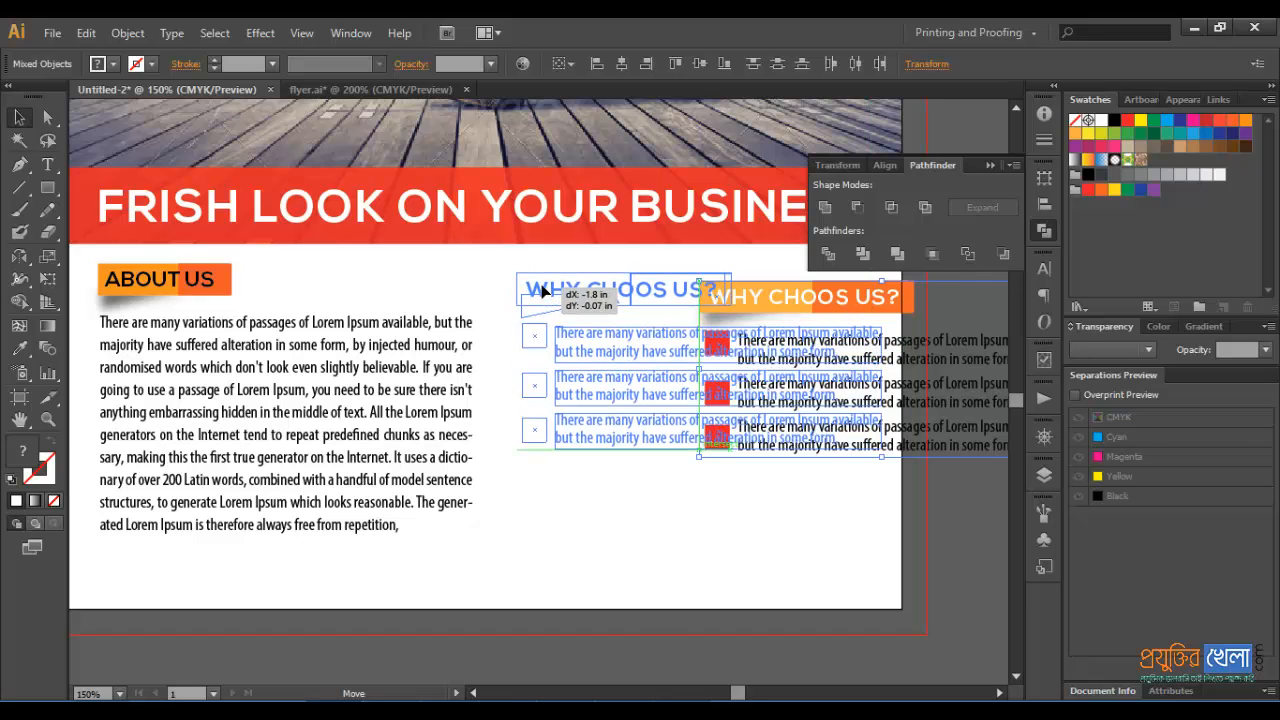
left_click_drag(494, 395, 501, 417)
left_click(501, 417)
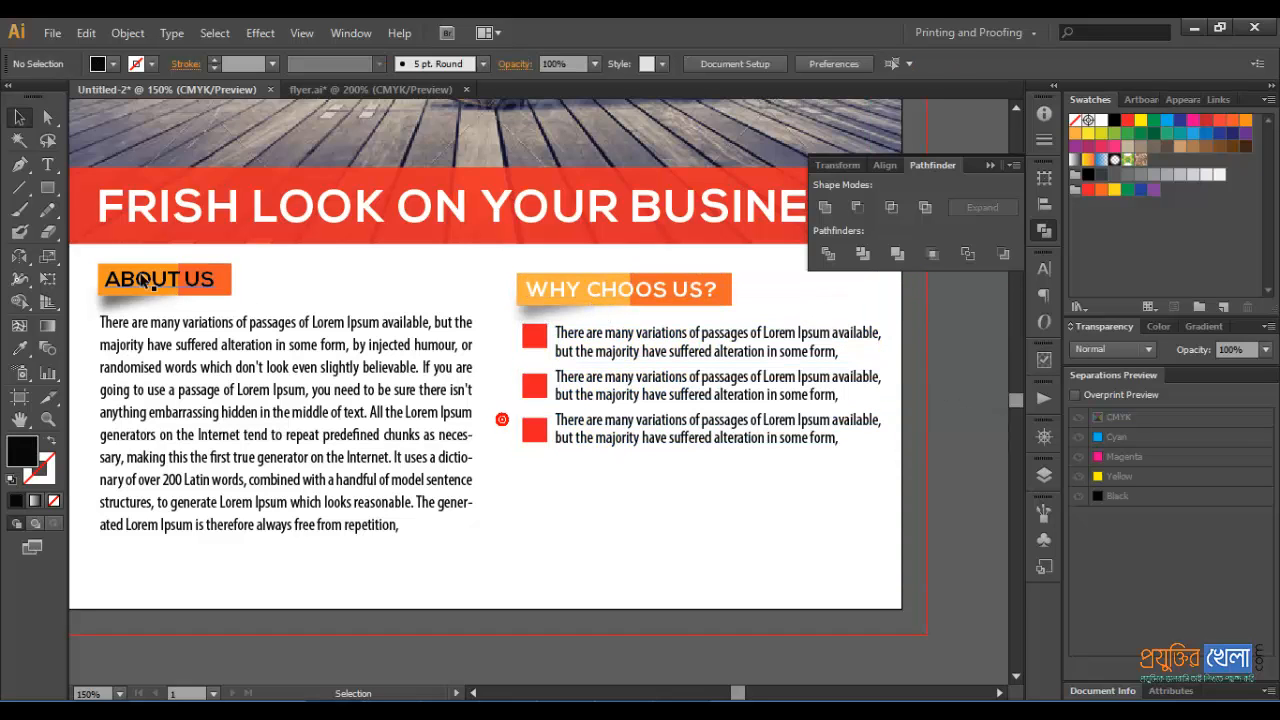
- Show the rulers and place a horizontal guide along the top edge of the ABOUT US label
key("ctrl+r")
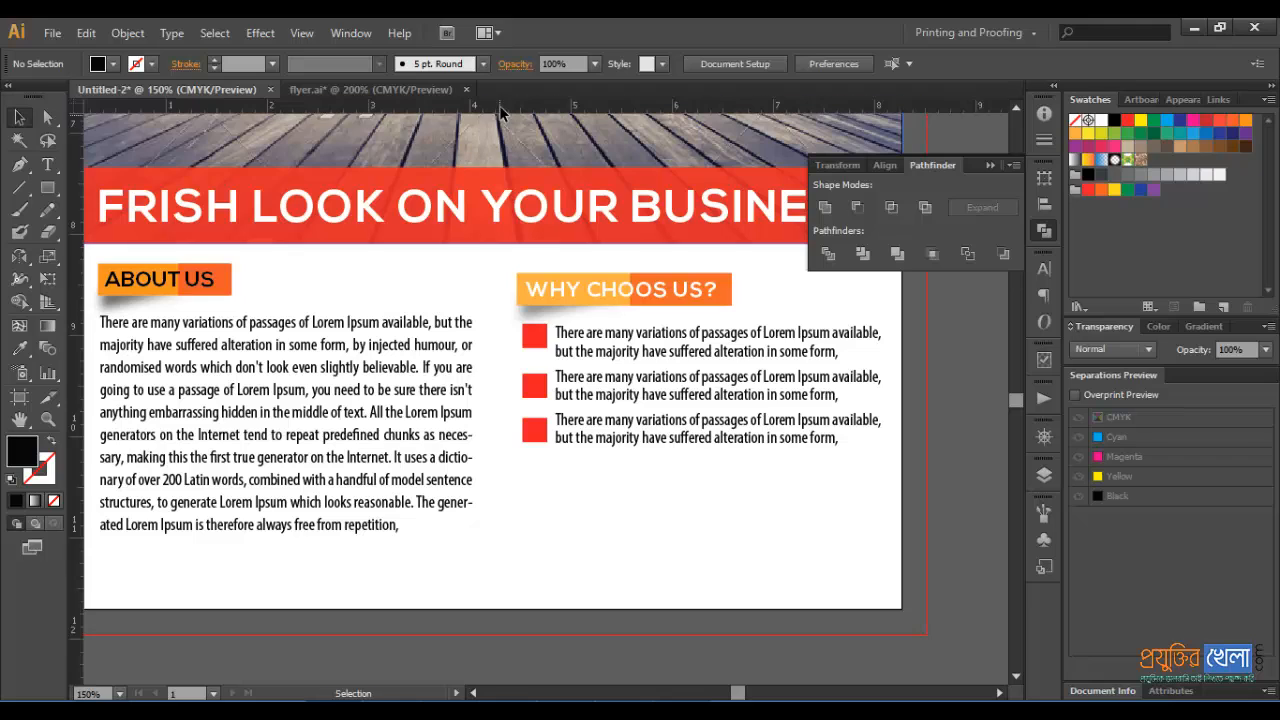
left_click_drag(502, 238, 581, 470)
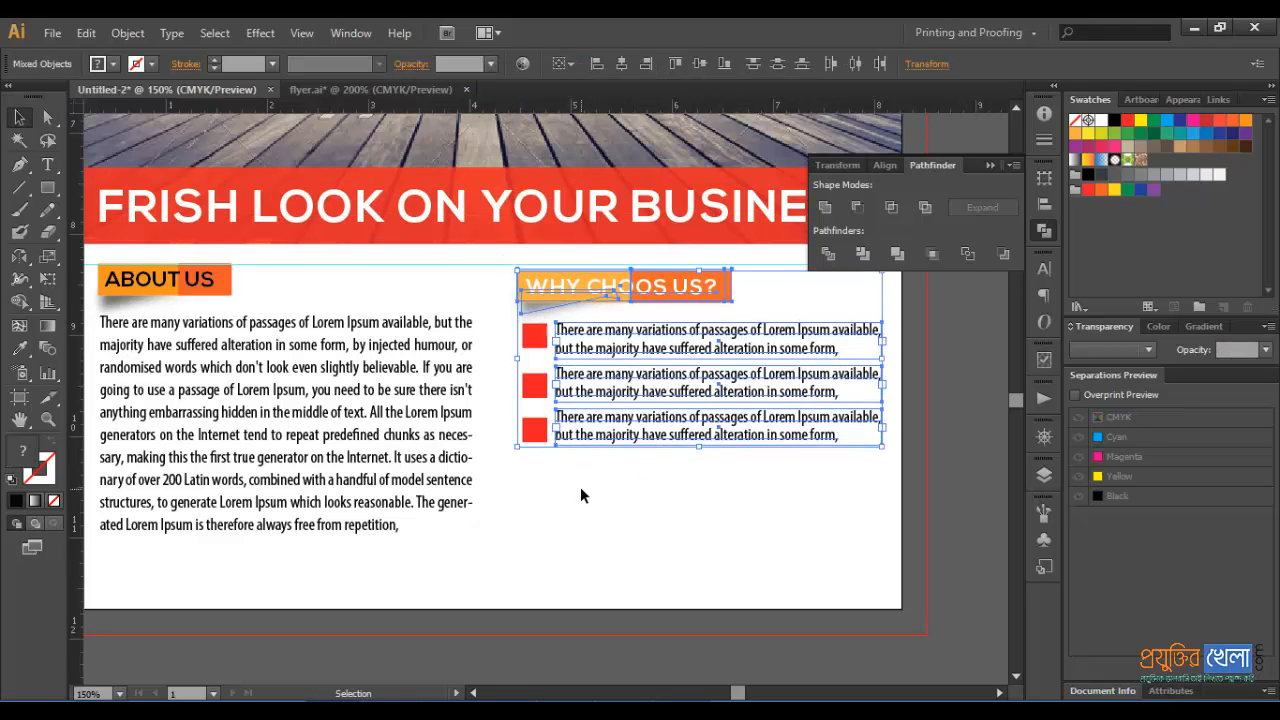
- Try to line up the WHY CHOOS US? label and its item texts with the guide by nudging them vertically
key("Up")
key("Up")
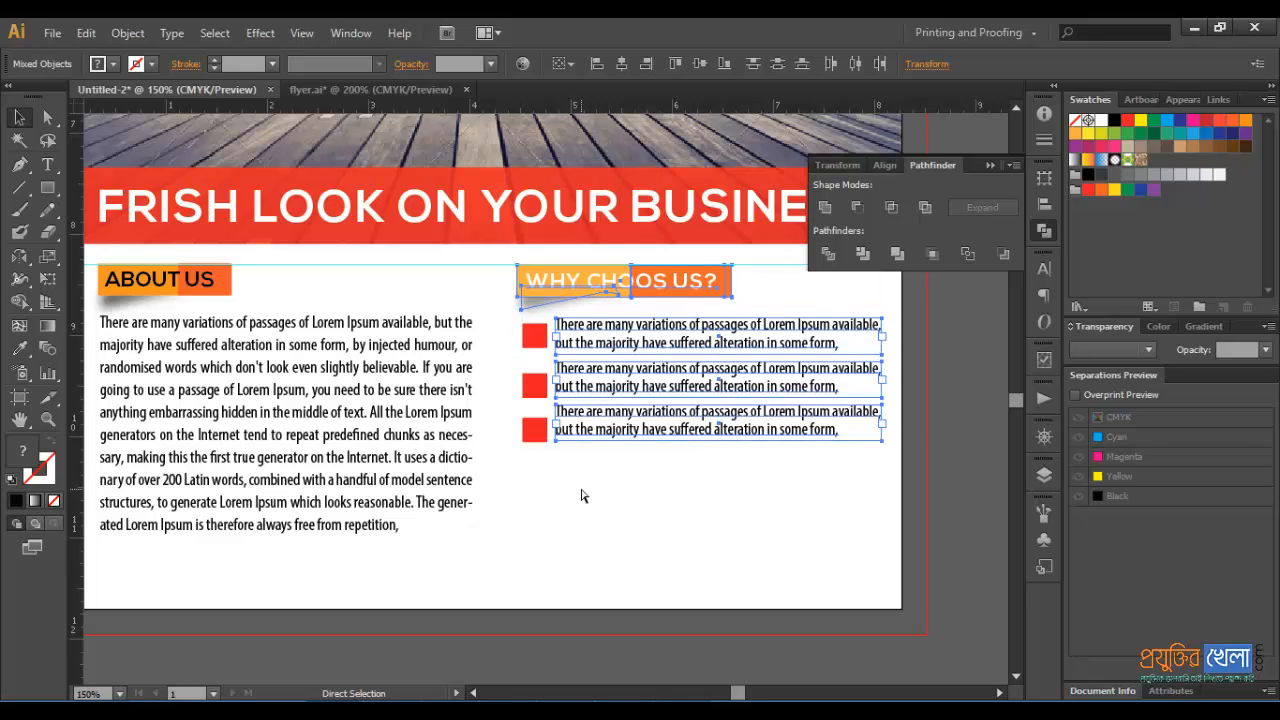
key("Down")
key("Down")
key("Down")
key("Down")
key("z")
left_click_drag(625, 500, 517, 270)
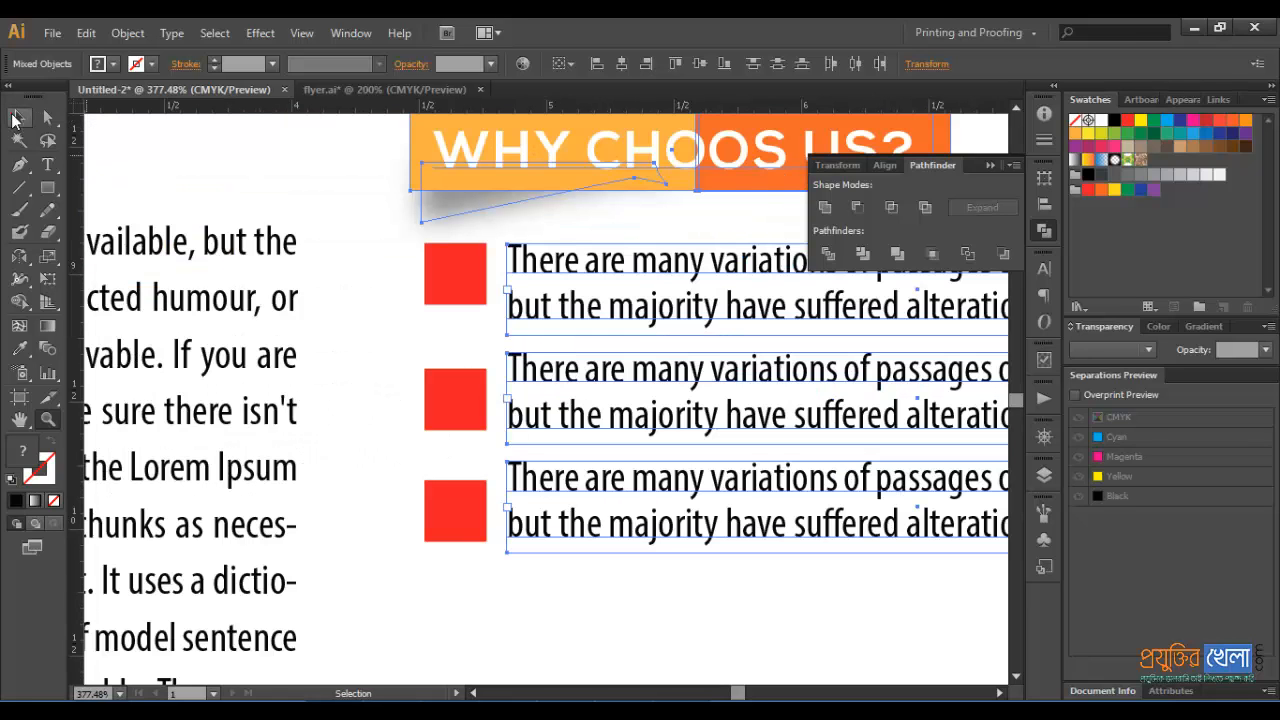
left_click(14, 119)
key("ctrl+minus")
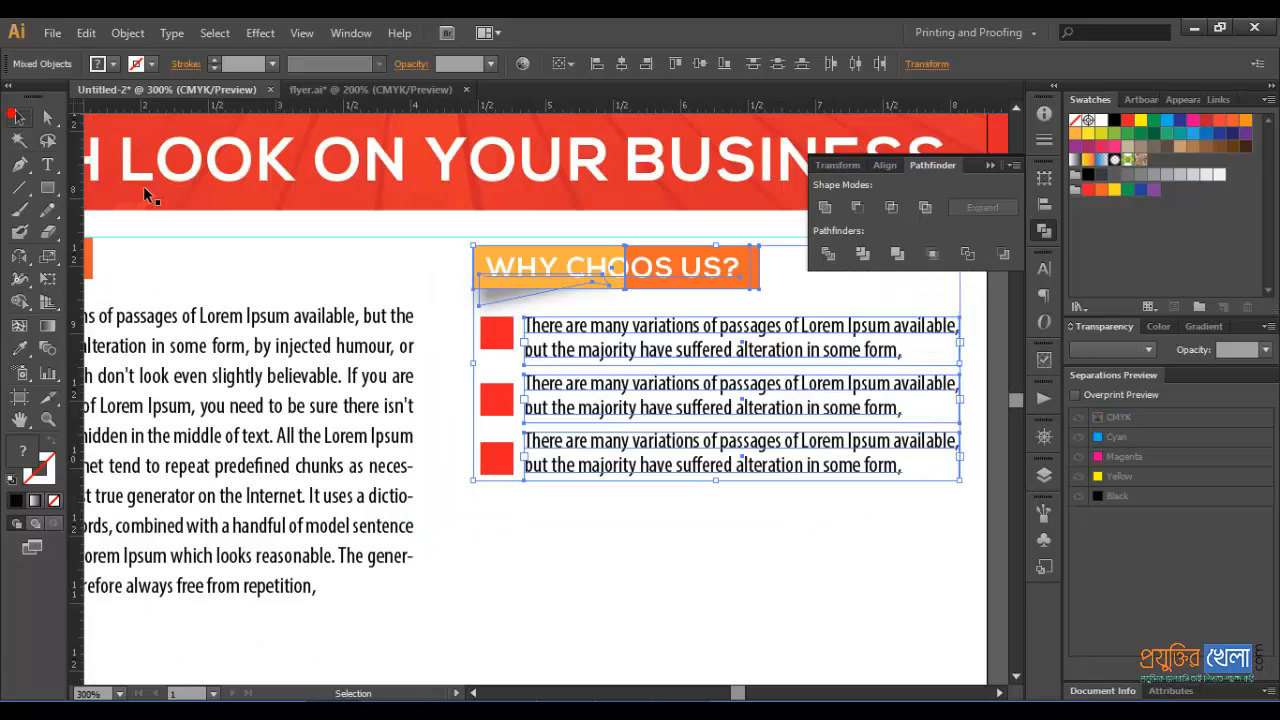
- Try to nudge the WHY CHOOS US? block up to the guide with the red squares included
left_click_drag(526, 360, 464, 256)
key("Up")
key("Up")
key("Up")
key("Up")
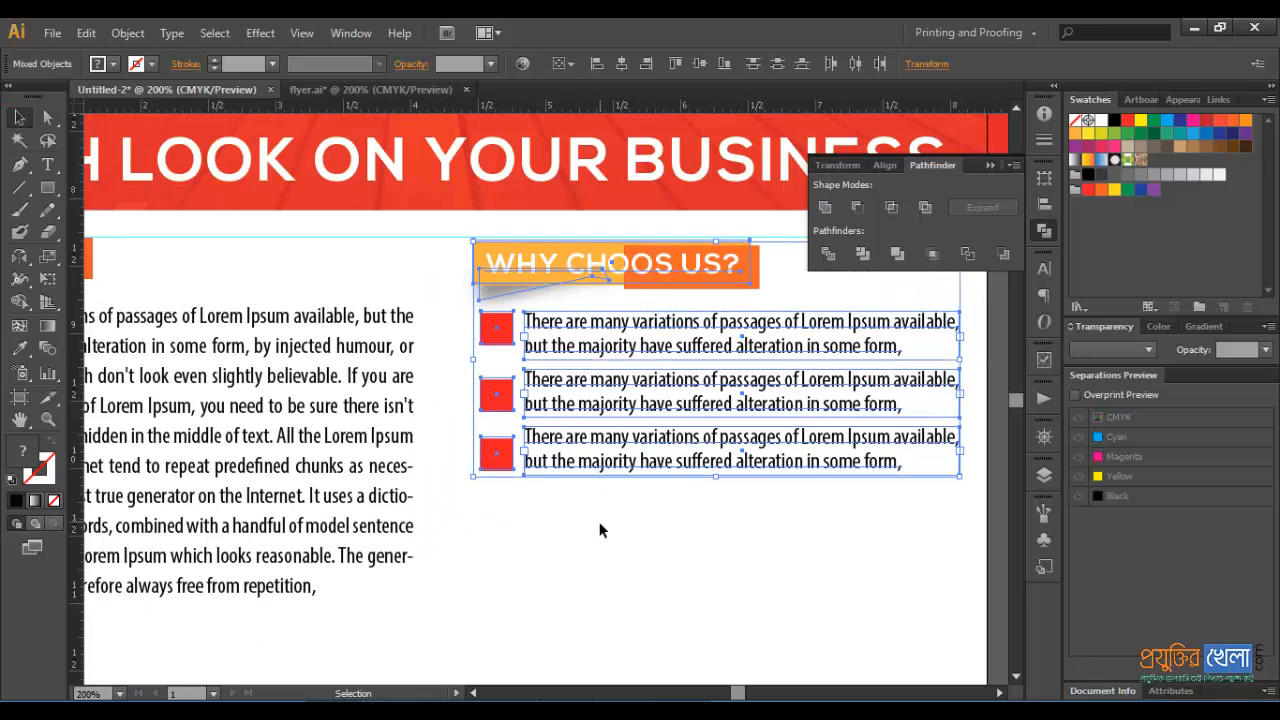
key("Up")
left_click(600, 530)
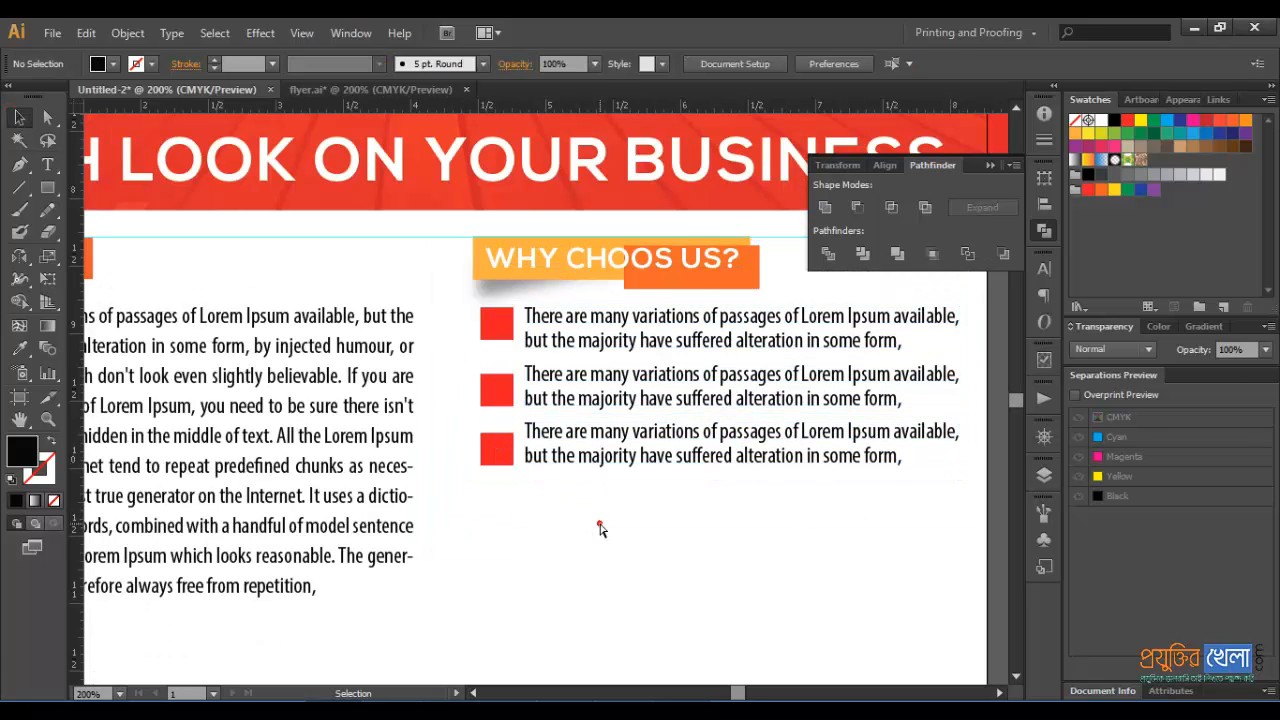
- Undo the nudges and selection changes made to the WHY CHOOS US? block
key("ctrl+z")
key("ctrl+z")
key("ctrl+z")
key("ctrl+z")
key("ctrl+z")
key("ctrl+z")
key("ctrl+z")
key("ctrl+z")
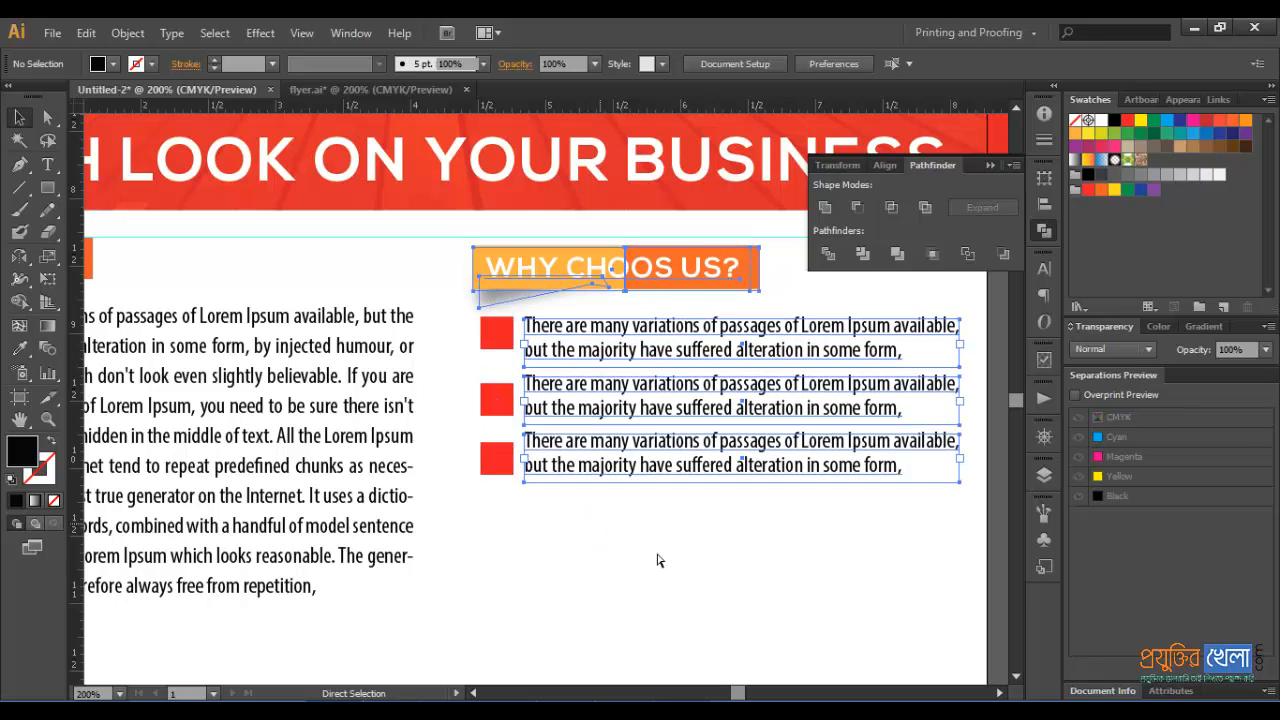
- Nudge the complete WHY CHOOS US? block, including label, shadow, texts and red squares, up to the guide
left_click_drag(707, 551, 475, 253)
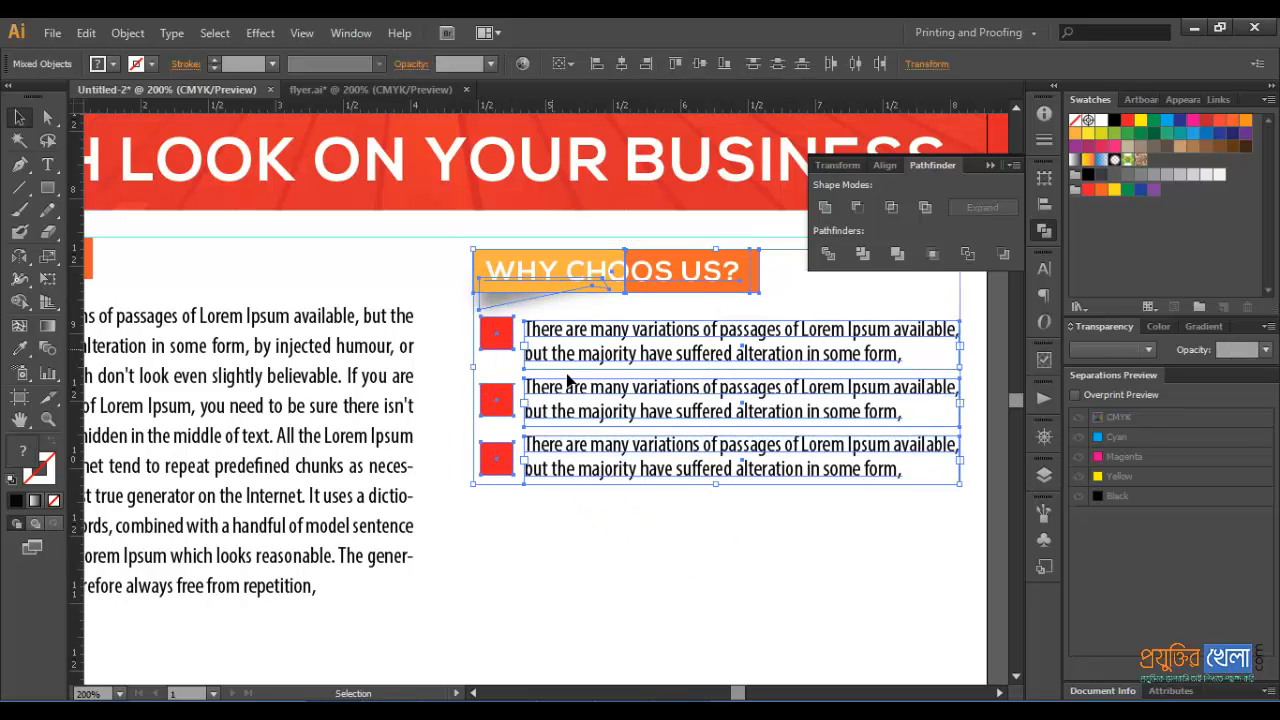
key("Up")
key("Up")
key("Up")
key("Up")
key("Up")
key("Up")
key("Up")
left_click(616, 541)
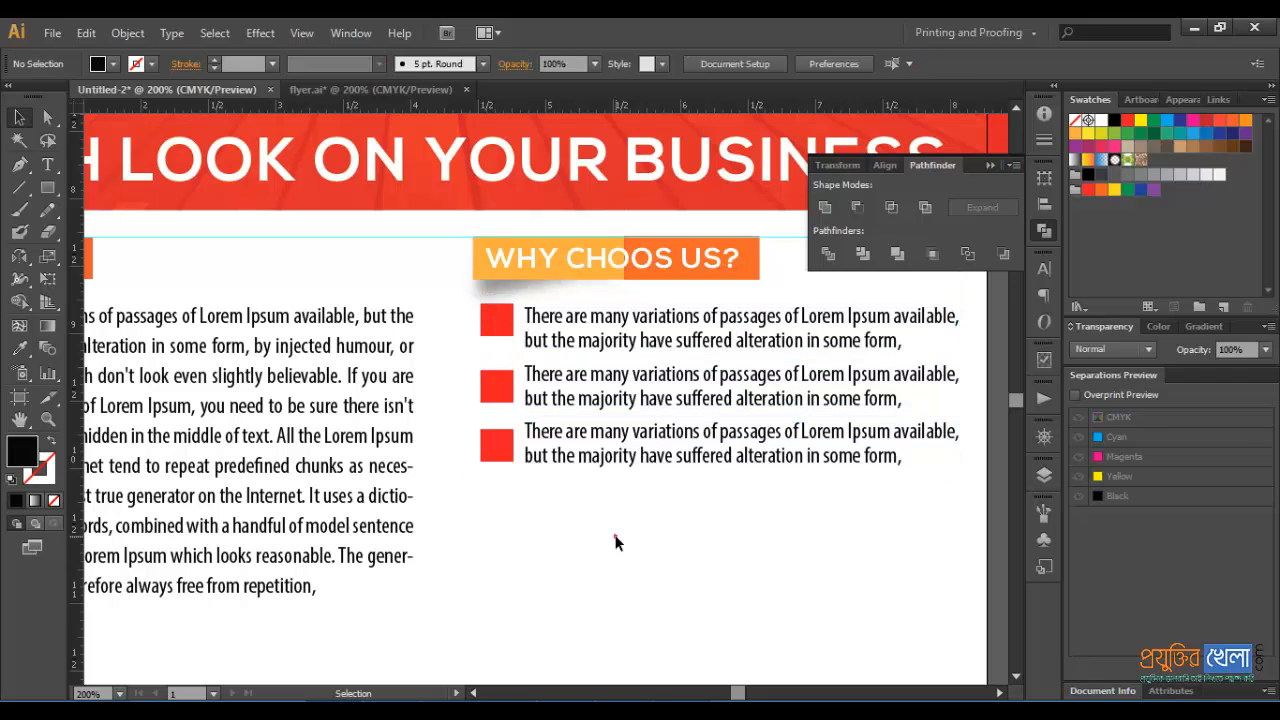
- Copy the OUR AWESOME SKILLS? heading and its four skill rings from flyer.ai into Untitled-2, below the three bullet items
key("ctrl+minus")
left_click(359, 86)
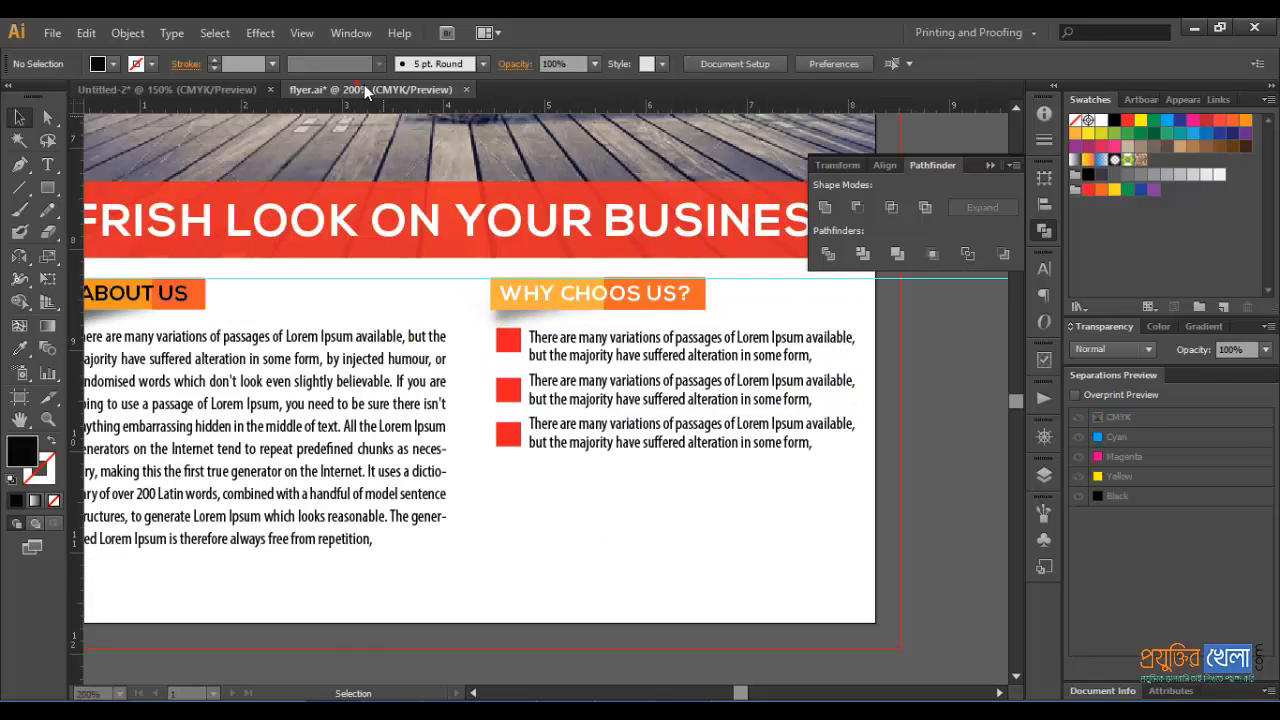
left_click_drag(759, 607, 304, 476)
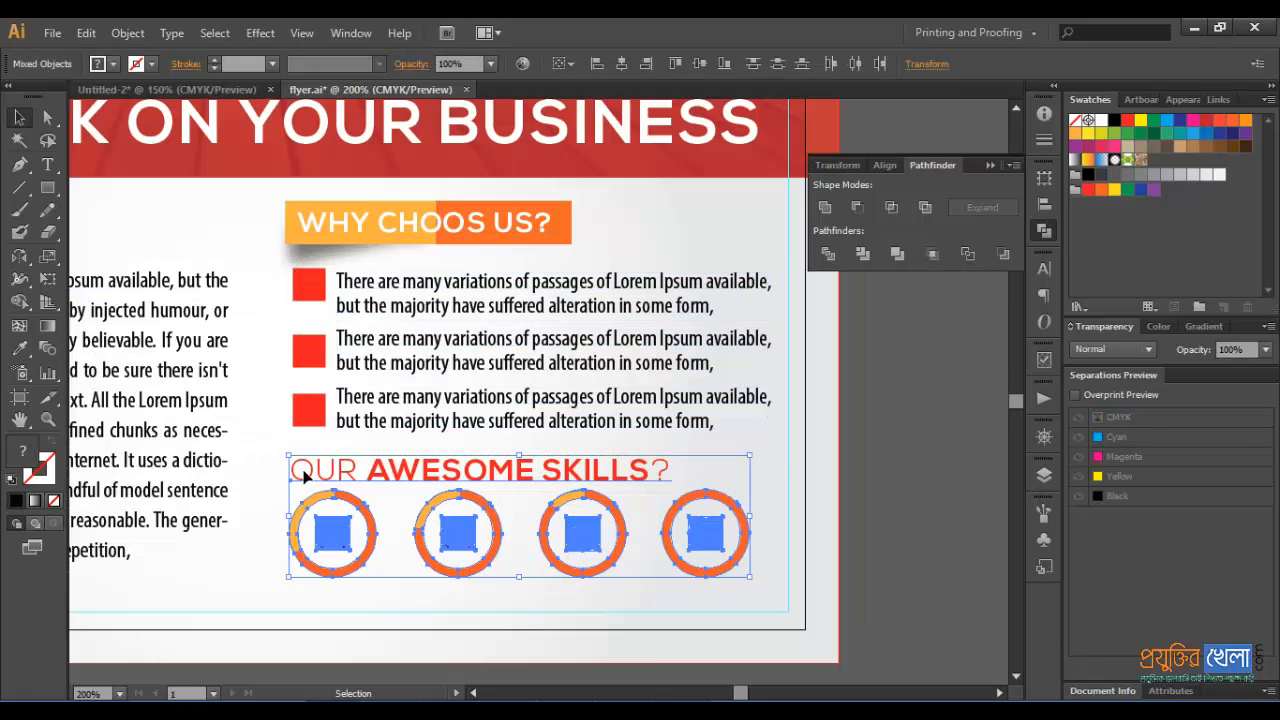
left_click_drag(330, 530, 190, 95)
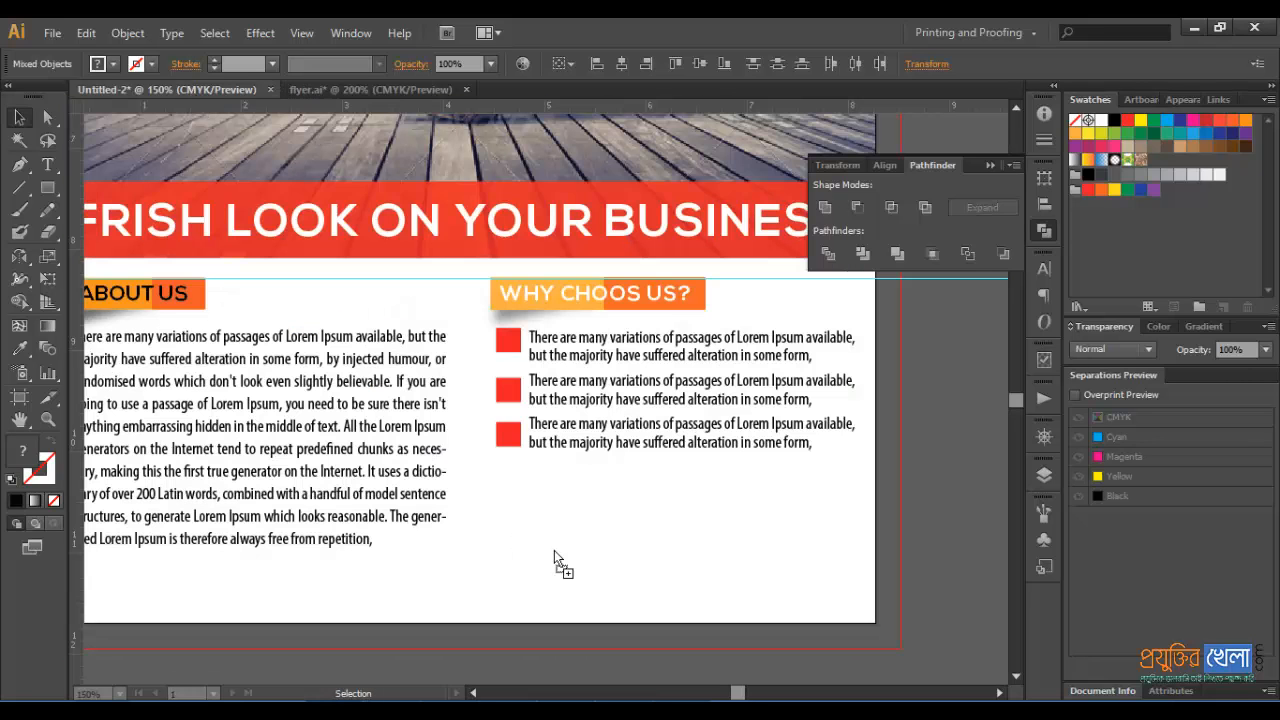
left_click_drag(602, 556, 576, 482)
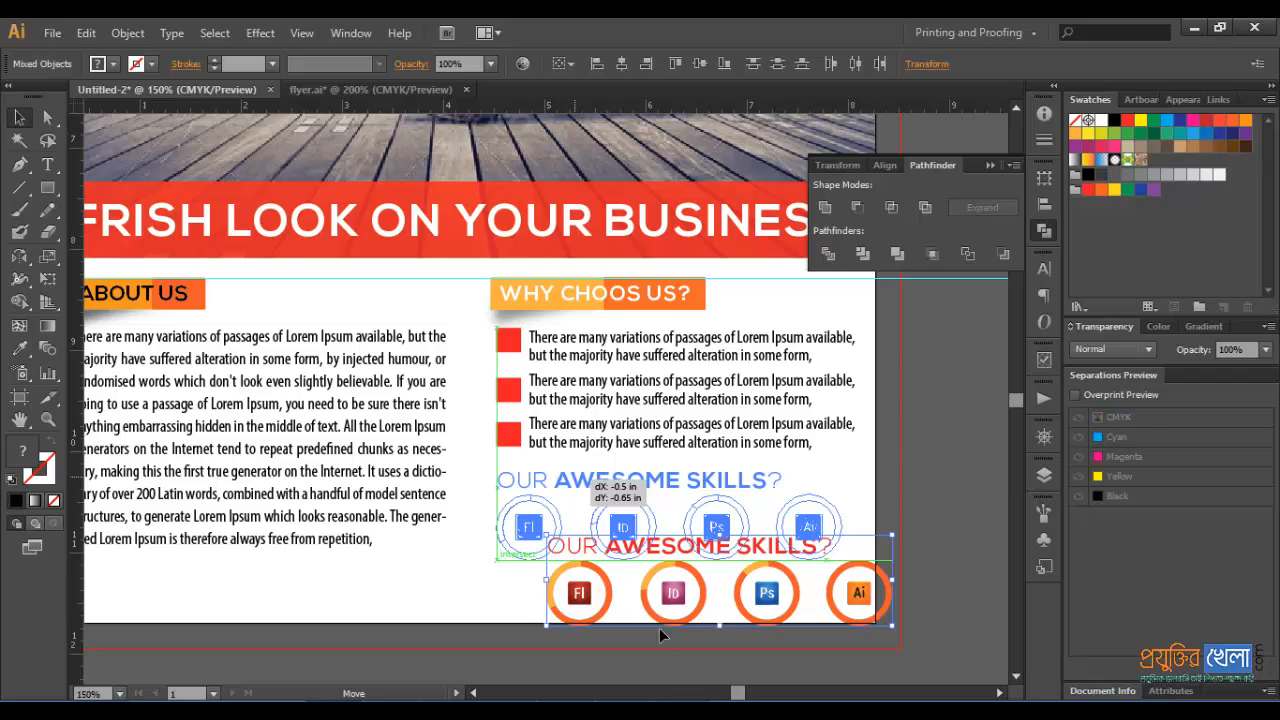
left_click(709, 617)
- Examine the Fl, Id and Ps skill rings below the OUR AWESOME SKILLS? heading up close
key("ctrl+plus")
key("ctrl+plus")
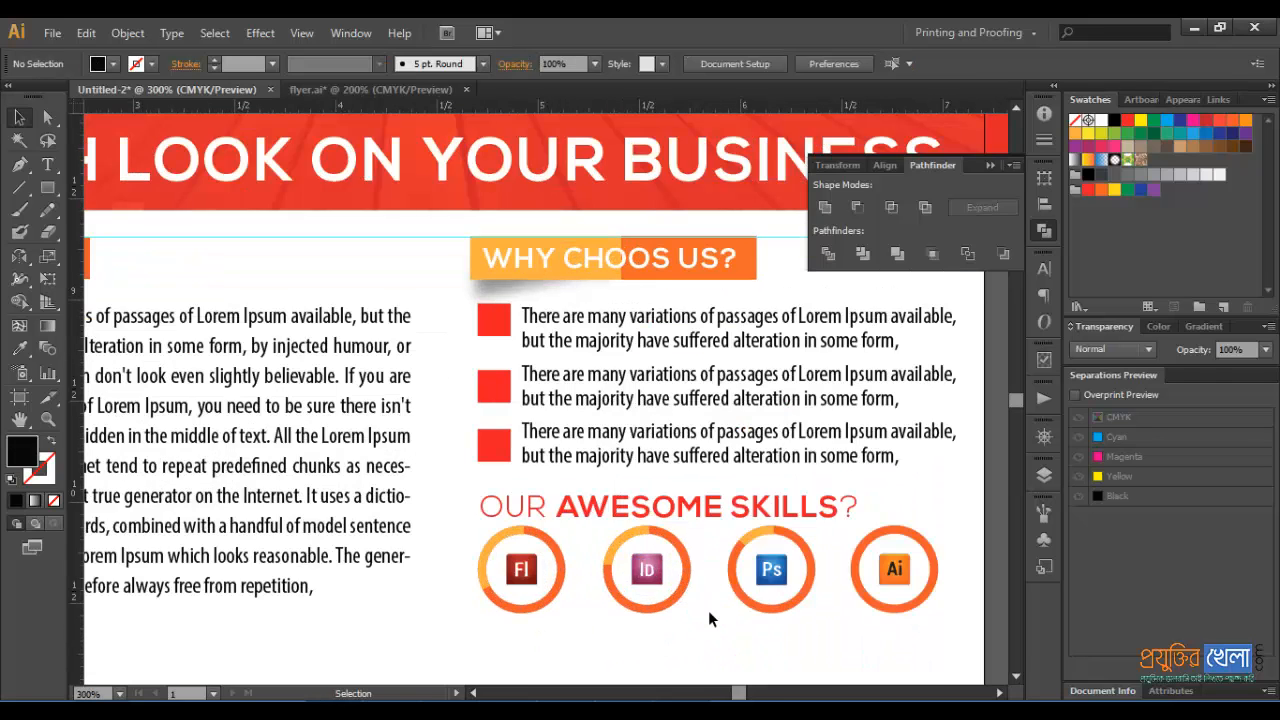
left_click_drag(651, 408, 656, 140)
left_click(515, 395)
left_click(547, 512)
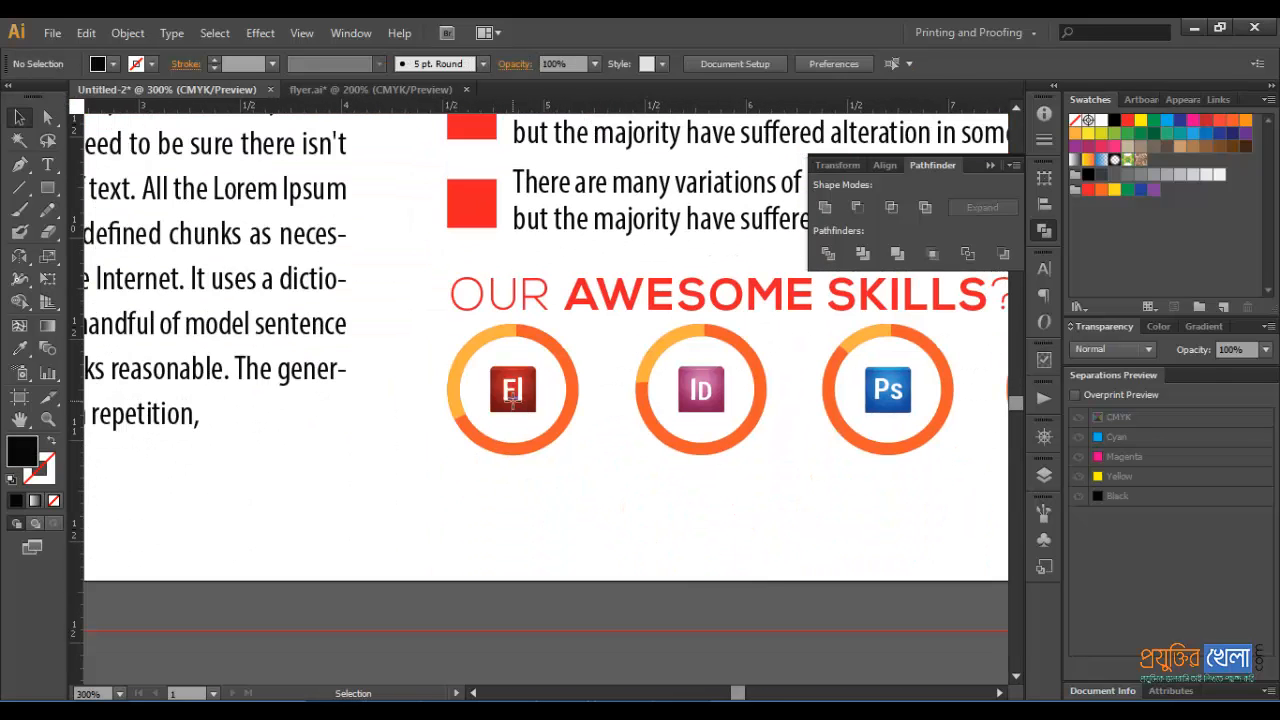
left_click(513, 400)
left_click(594, 500)
left_click(701, 408)
left_click(893, 394)
left_click(805, 508)
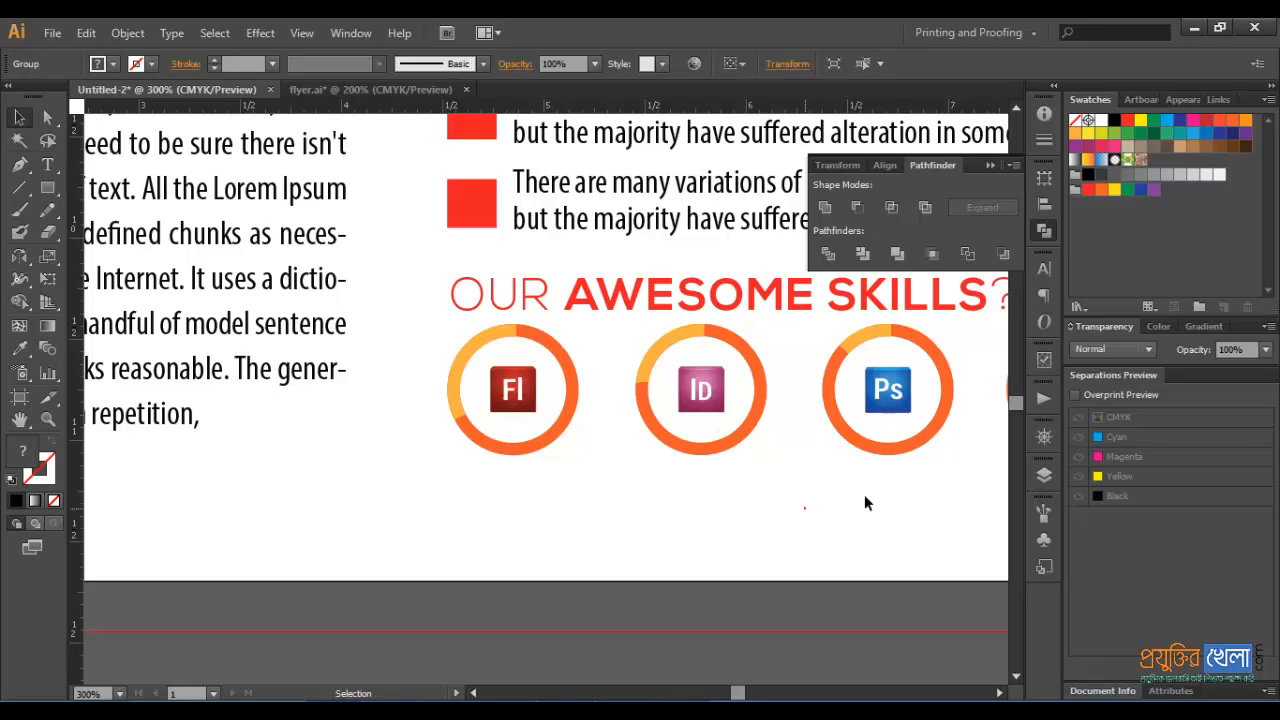
left_click_drag(863, 491, 747, 490)
left_click(932, 402)
left_click(826, 529)
left_click_drag(636, 511, 785, 482)
left_click(496, 393)
left_click(514, 452)
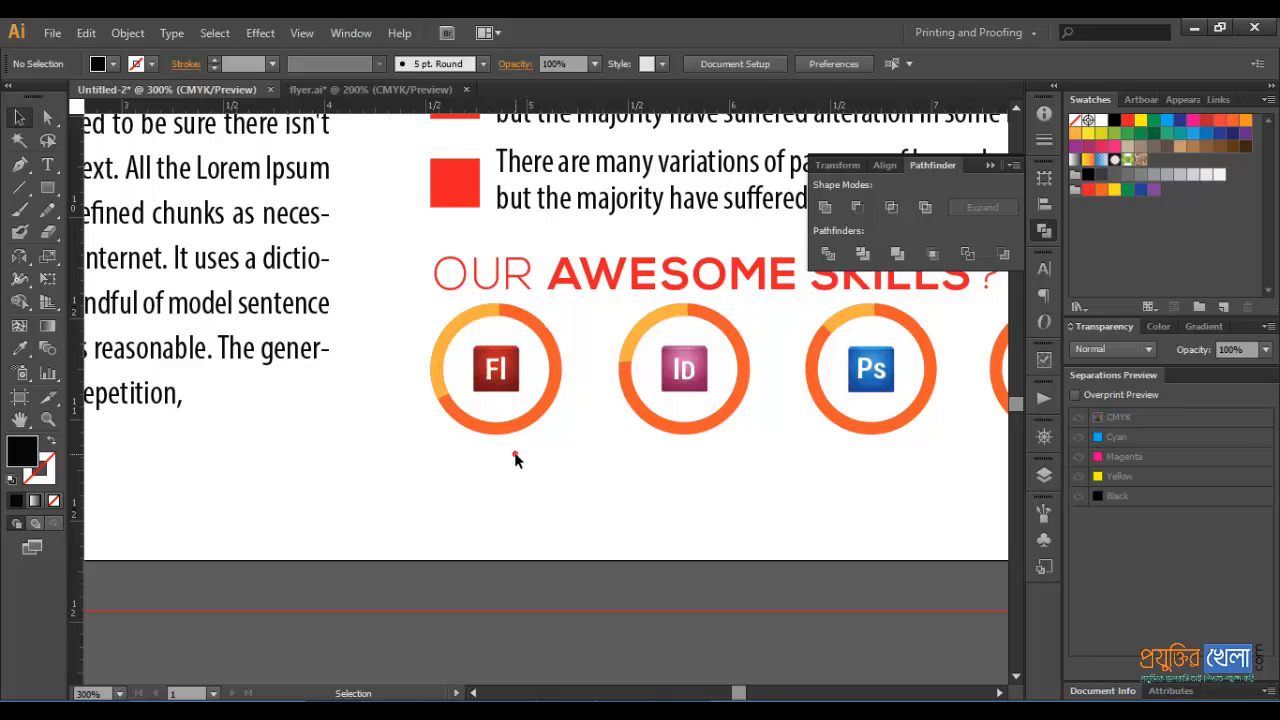
key("a")
- Start opening a file and browse up to the Graphic and Software (F:) drive, into its ICON Store folder
key("ctrl+o")
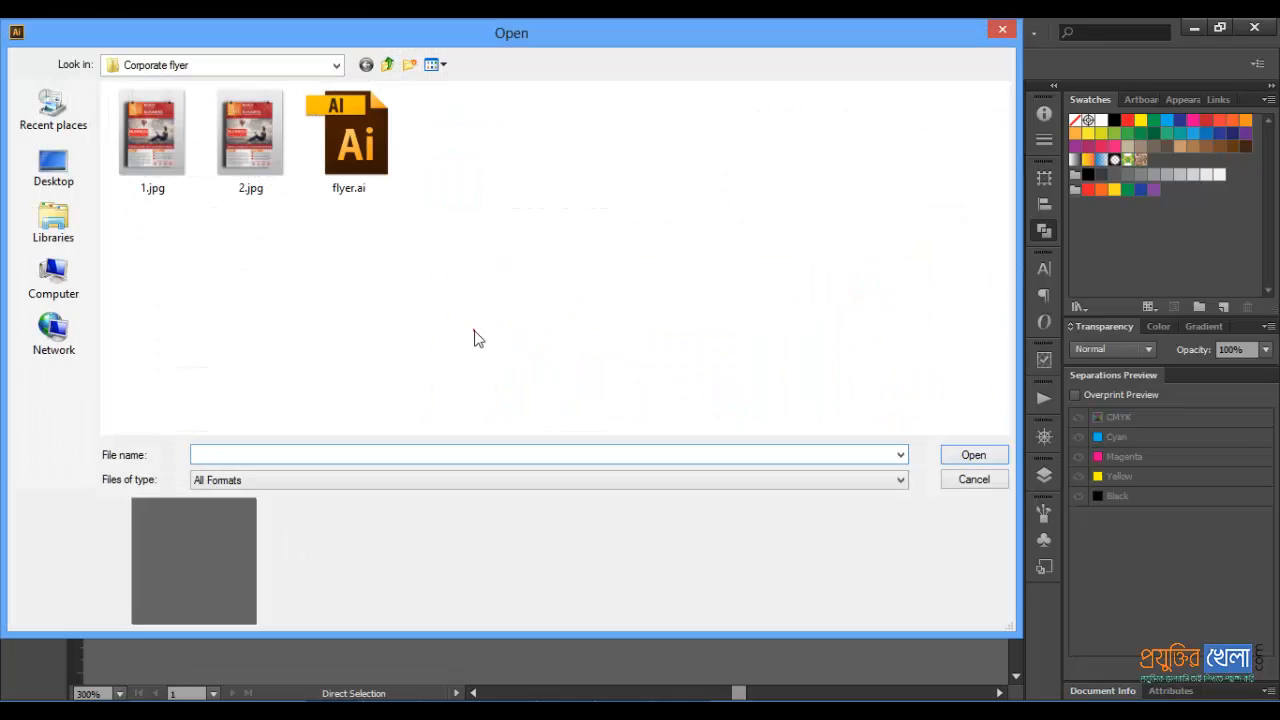
key("BackSpace")
double_click(474, 332)
key("BackSpace")
key("BackSpace")
key("BackSpace")
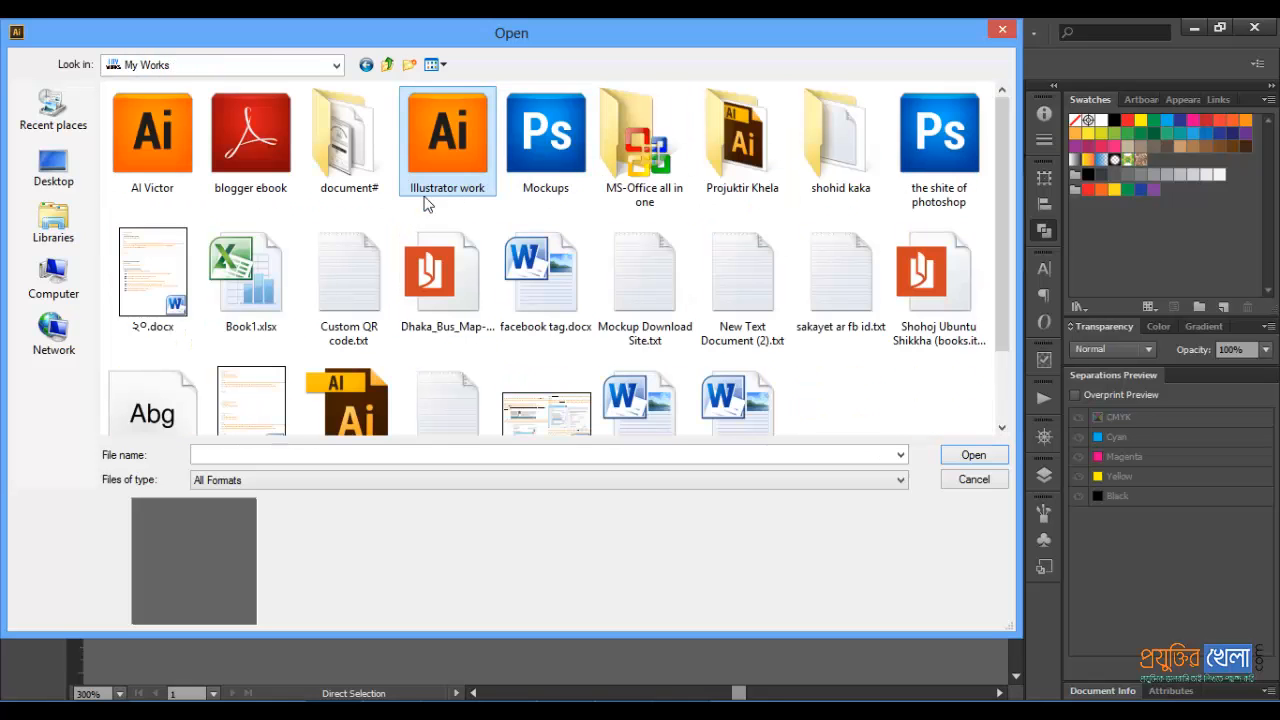
key("BackSpace")
double_click(526, 140)
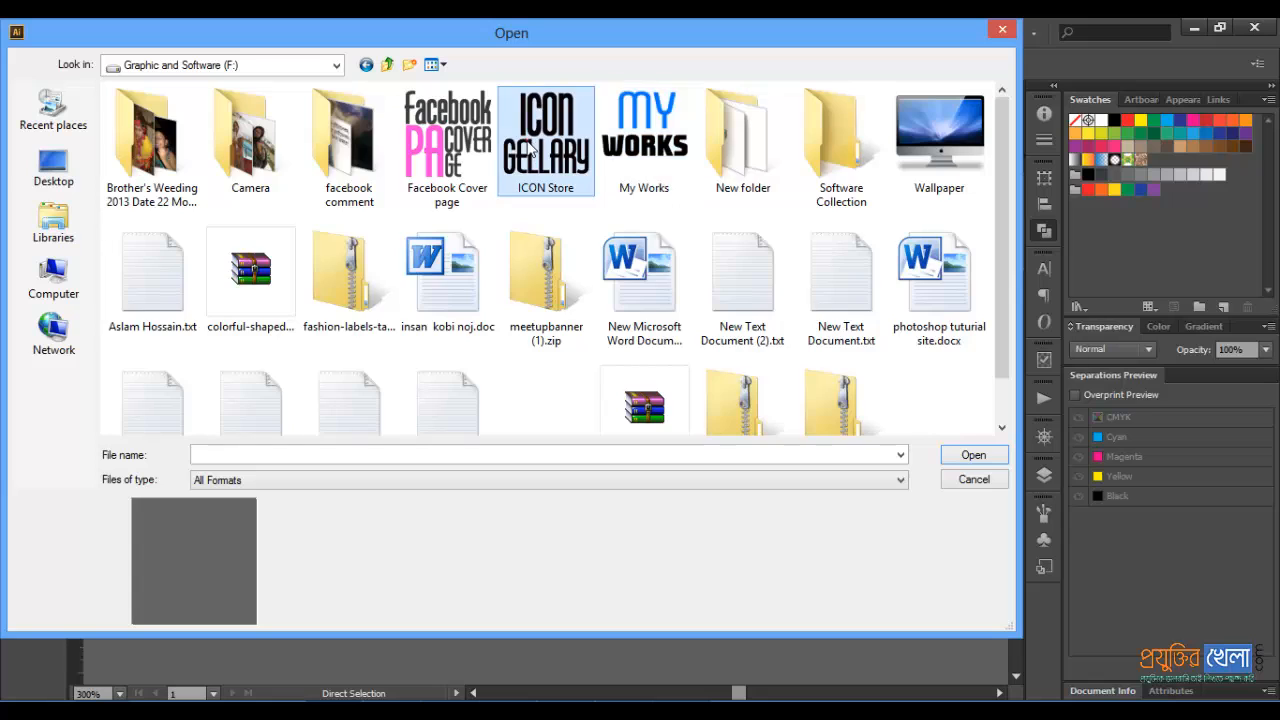
- Open Ai.png from the png folder of the icon store
double_click(169, 133)
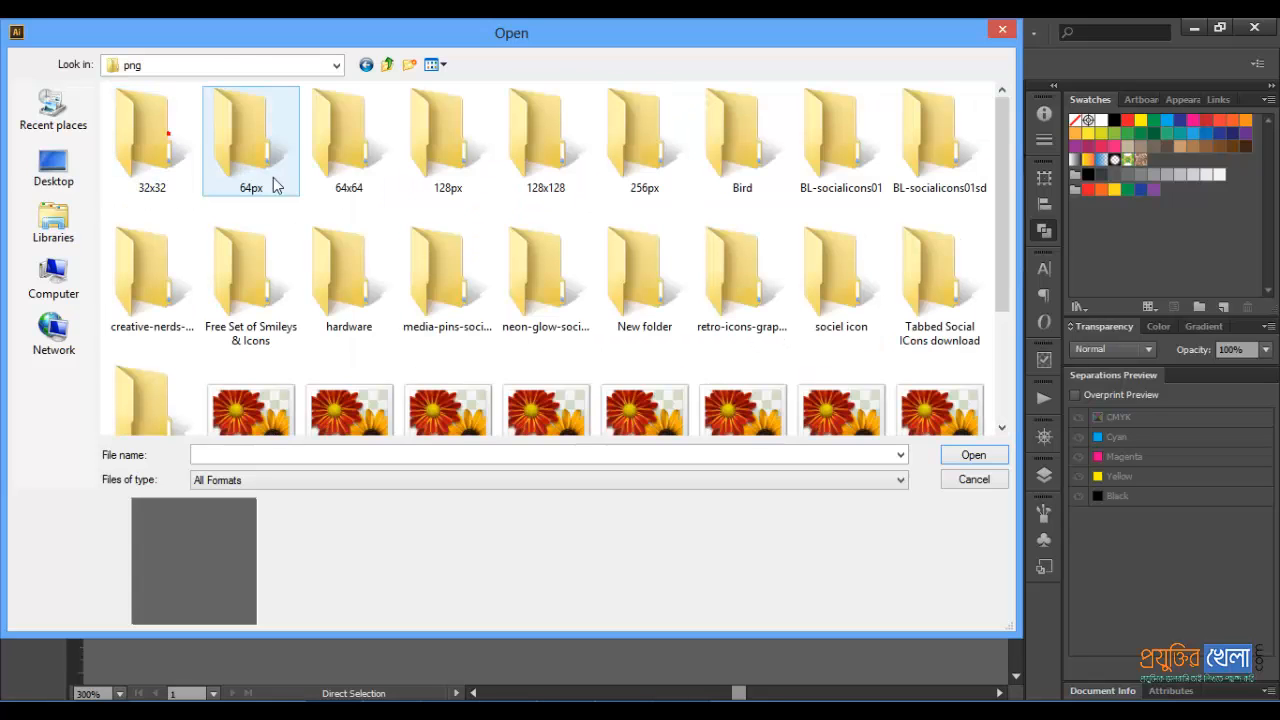
scroll(294, 337, "down", 2)
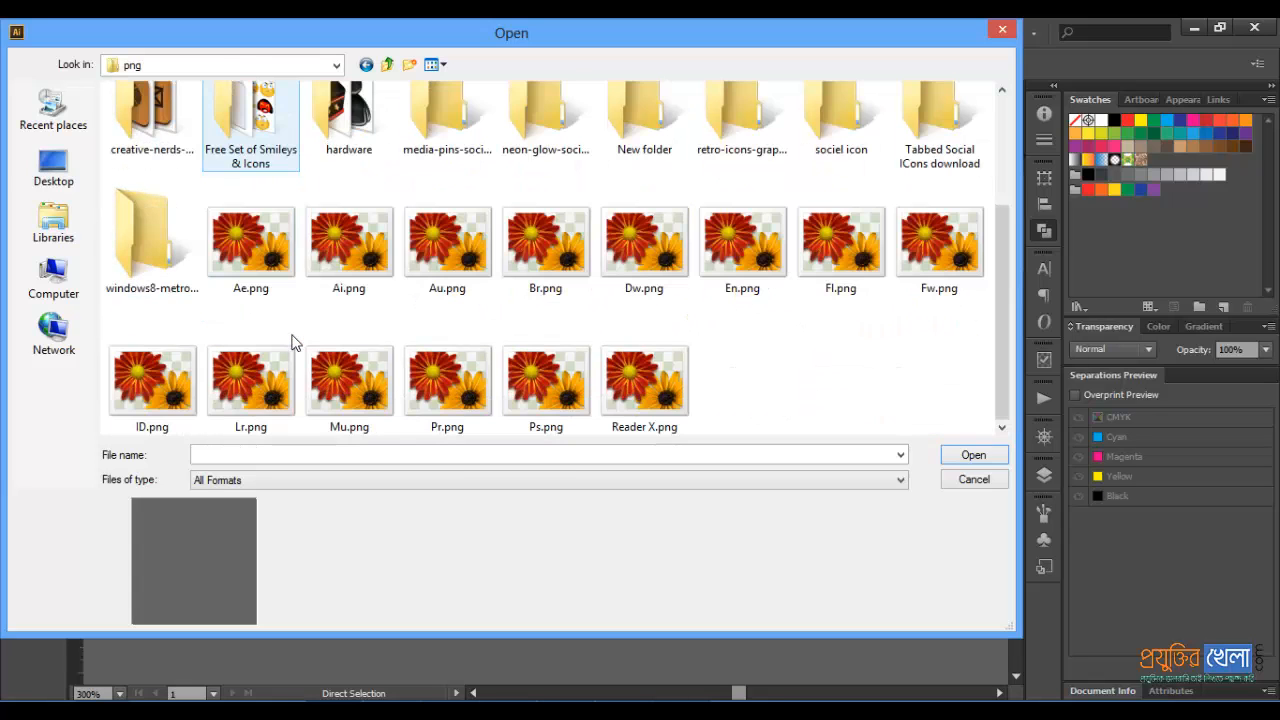
scroll(306, 337, "up", 2)
scroll(367, 313, "down", 2)
double_click(347, 232)
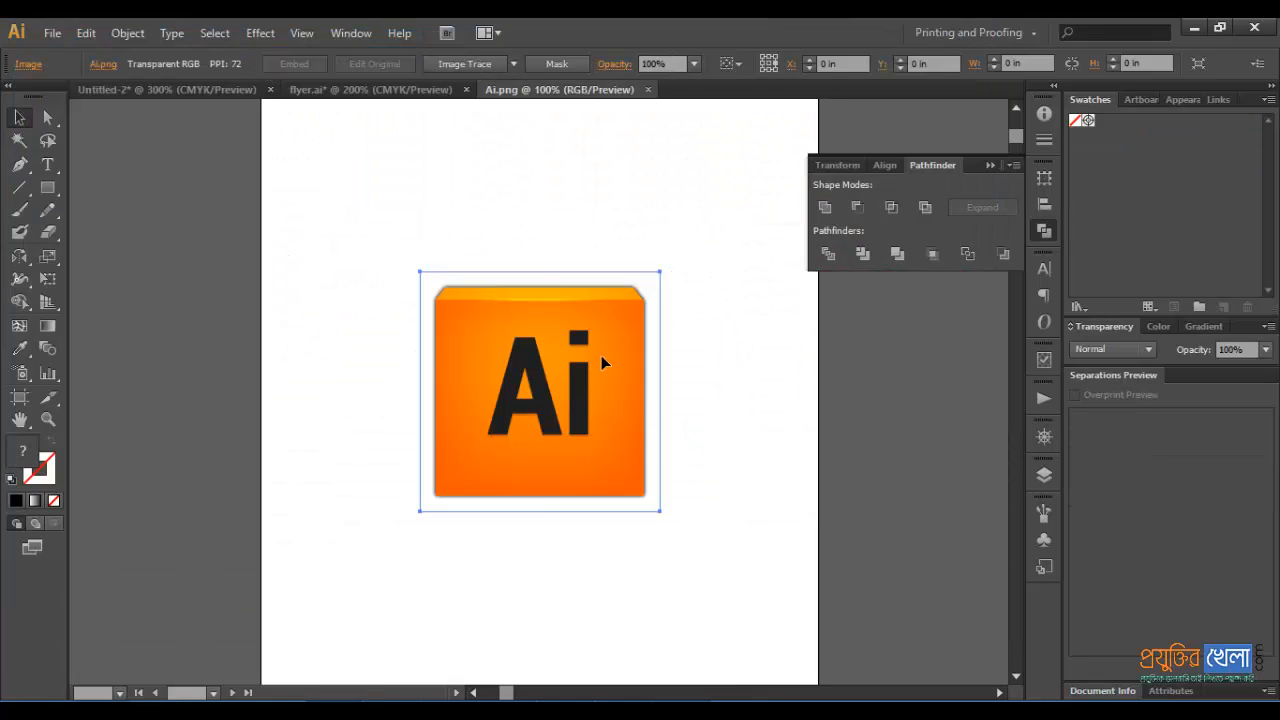
- Move the Ai icon image slightly up and leave isolation mode with nothing selected
left_click_drag(519, 371, 506, 326)
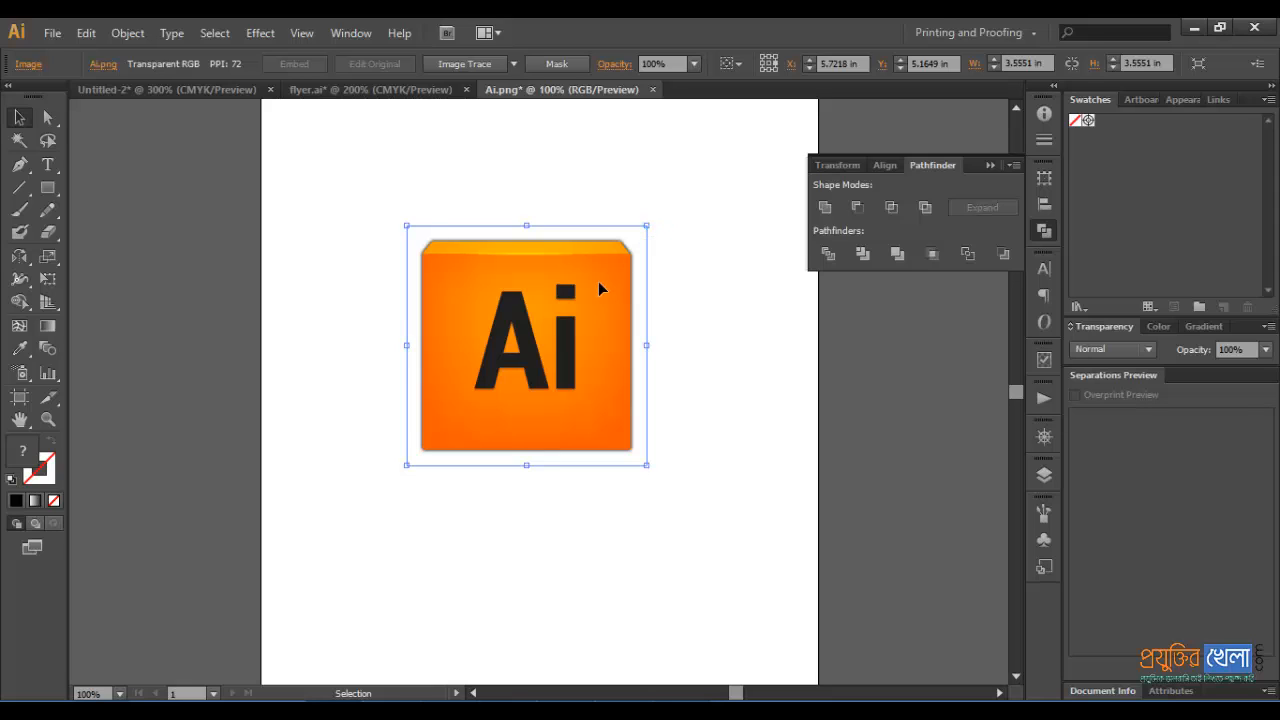
left_click(749, 342)
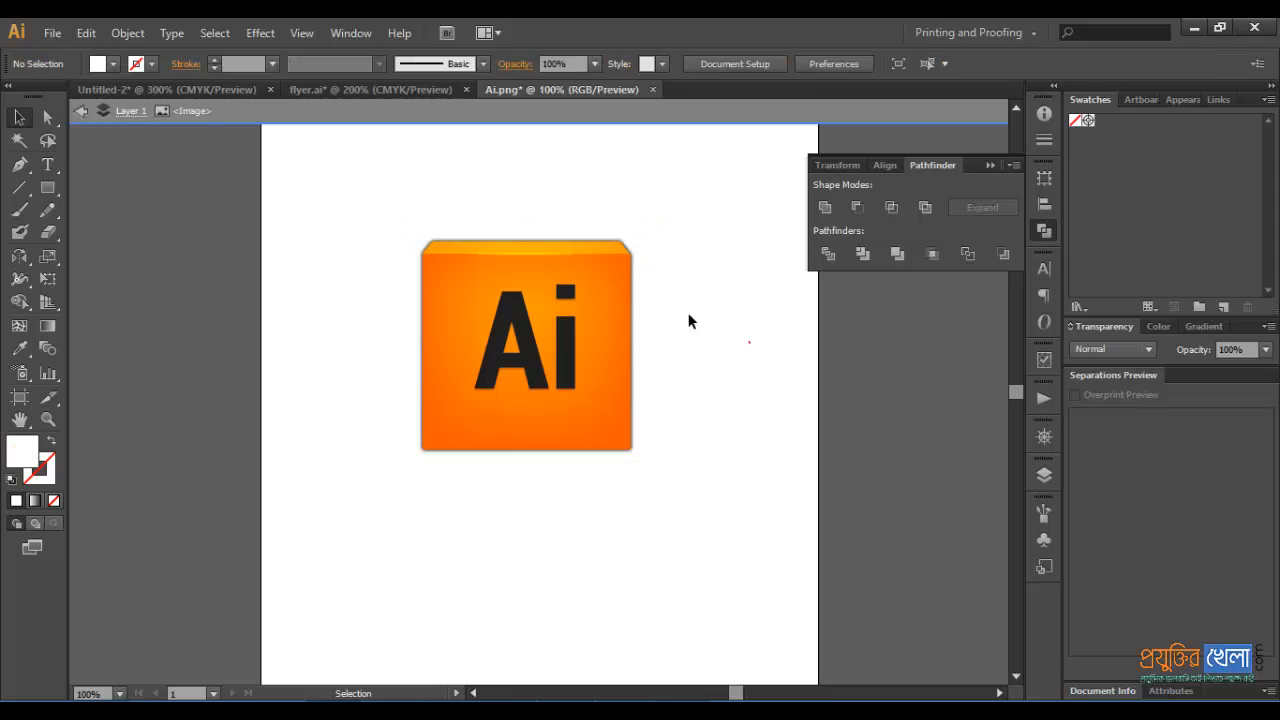
left_click(616, 272)
left_click(700, 403)
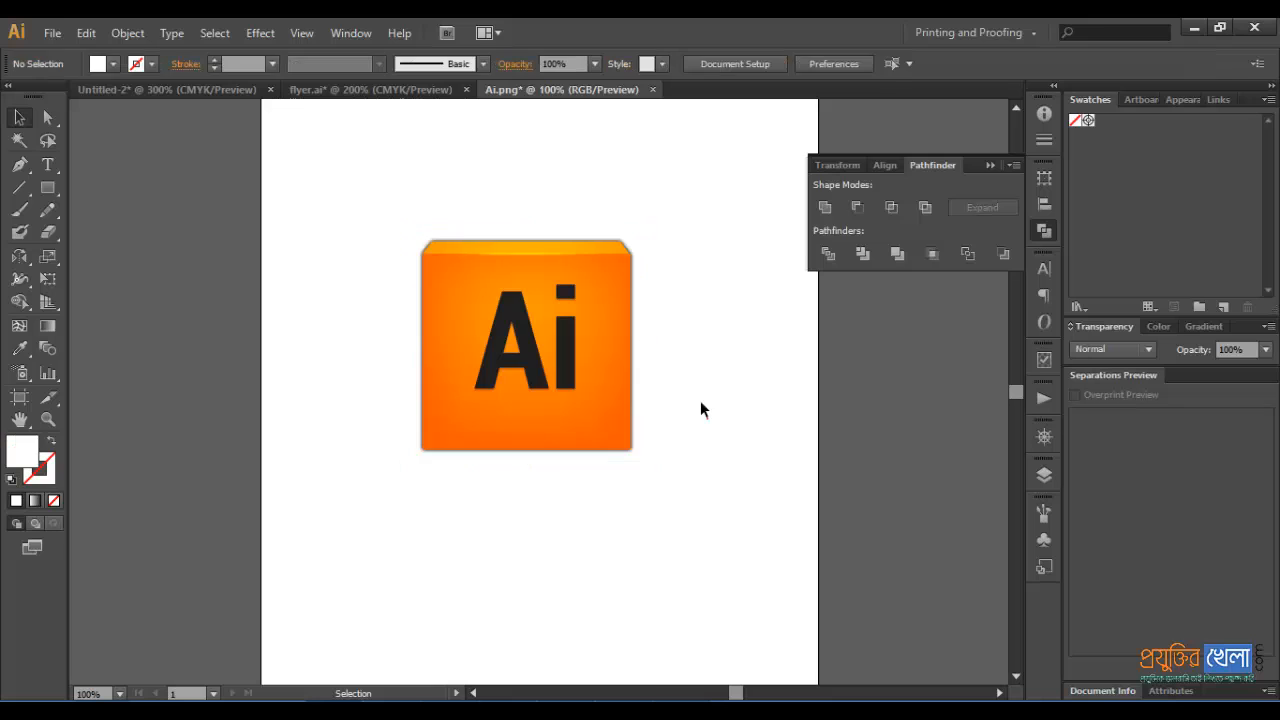
left_click(705, 415)
left_click_drag(375, 197, 707, 503)
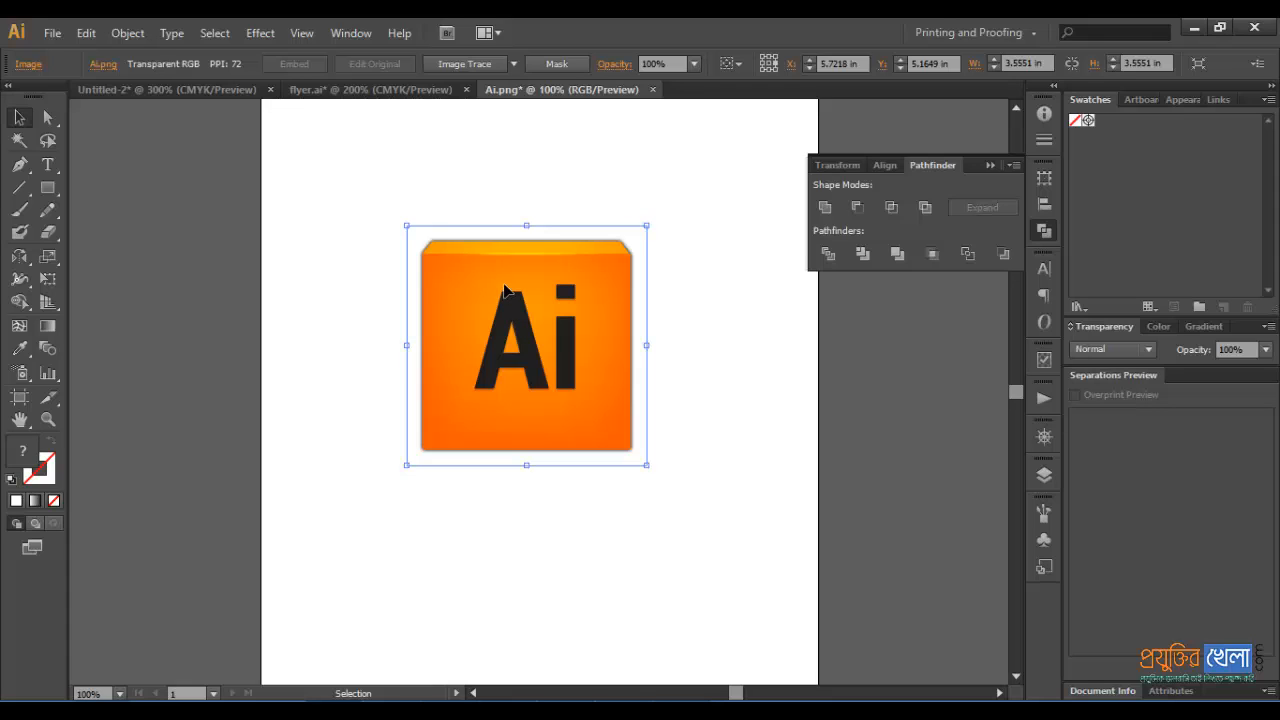
left_click(513, 65)
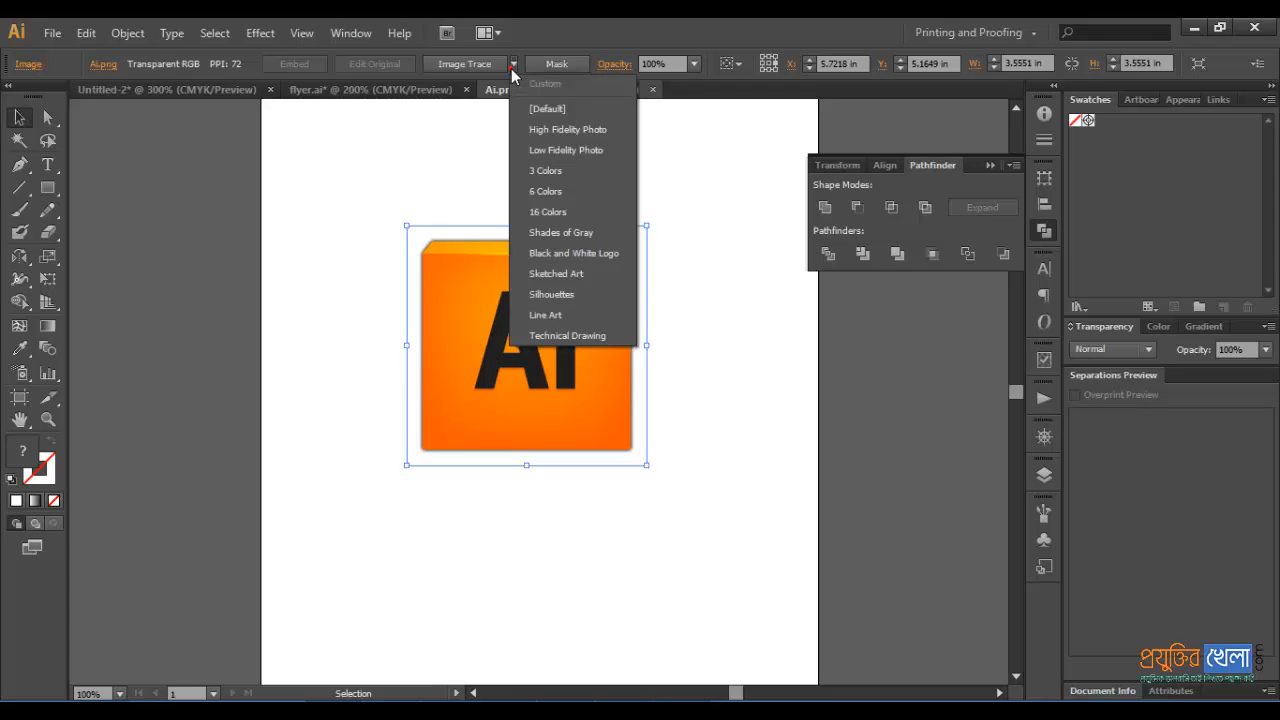
left_click(550, 127)
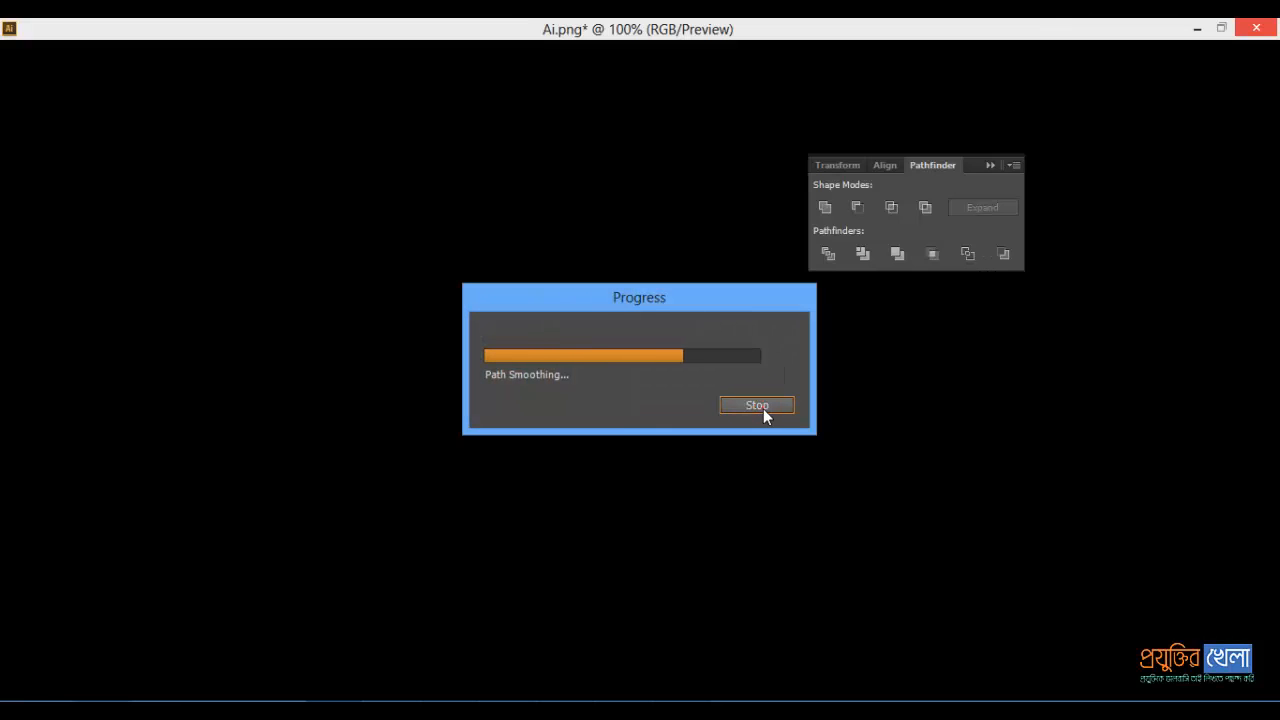
left_click(763, 408)
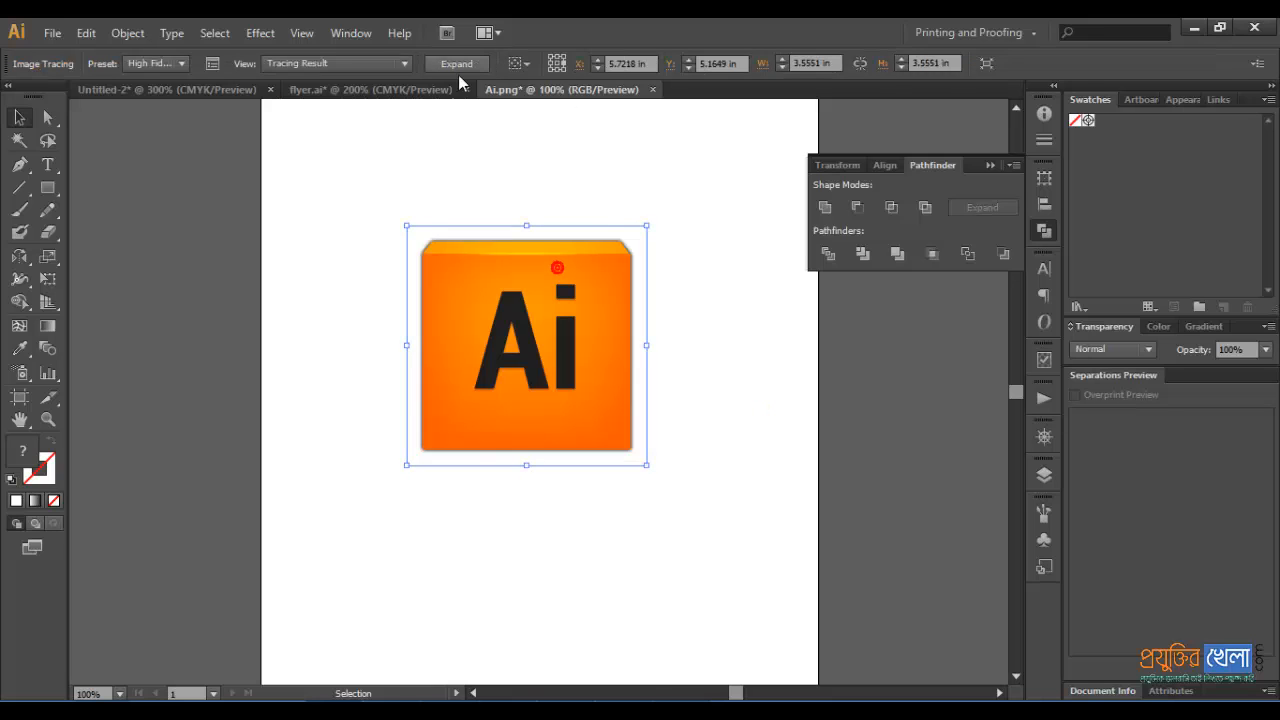
left_click(428, 188)
left_click(502, 275)
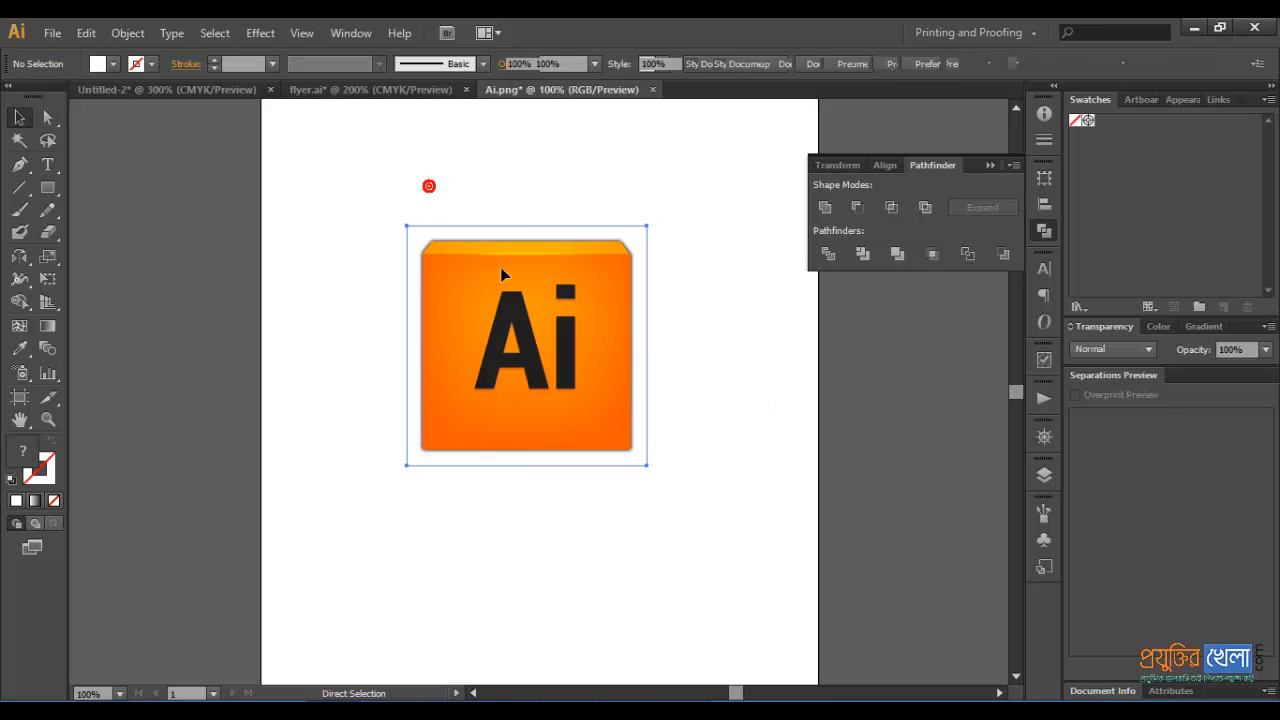
- Trace the Ai icon image with the High Fidelity Photo preset and expand the tracing into vector paths
left_click(515, 63)
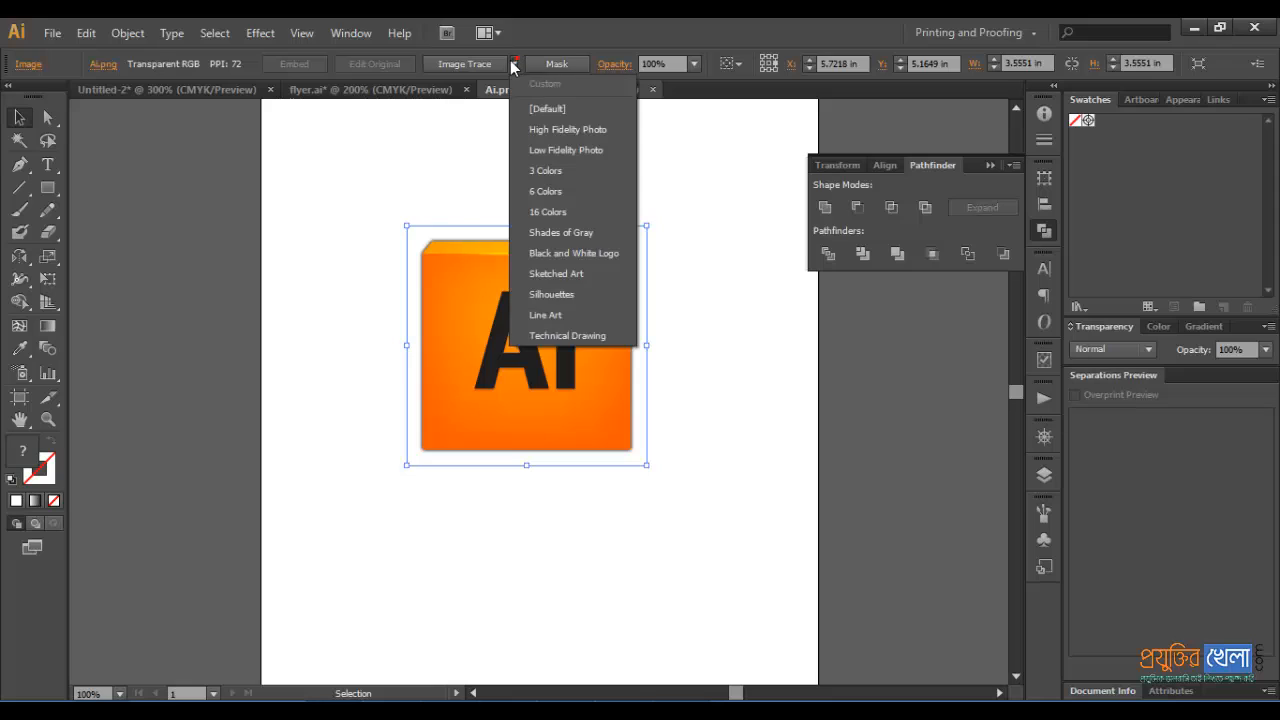
left_click(585, 131)
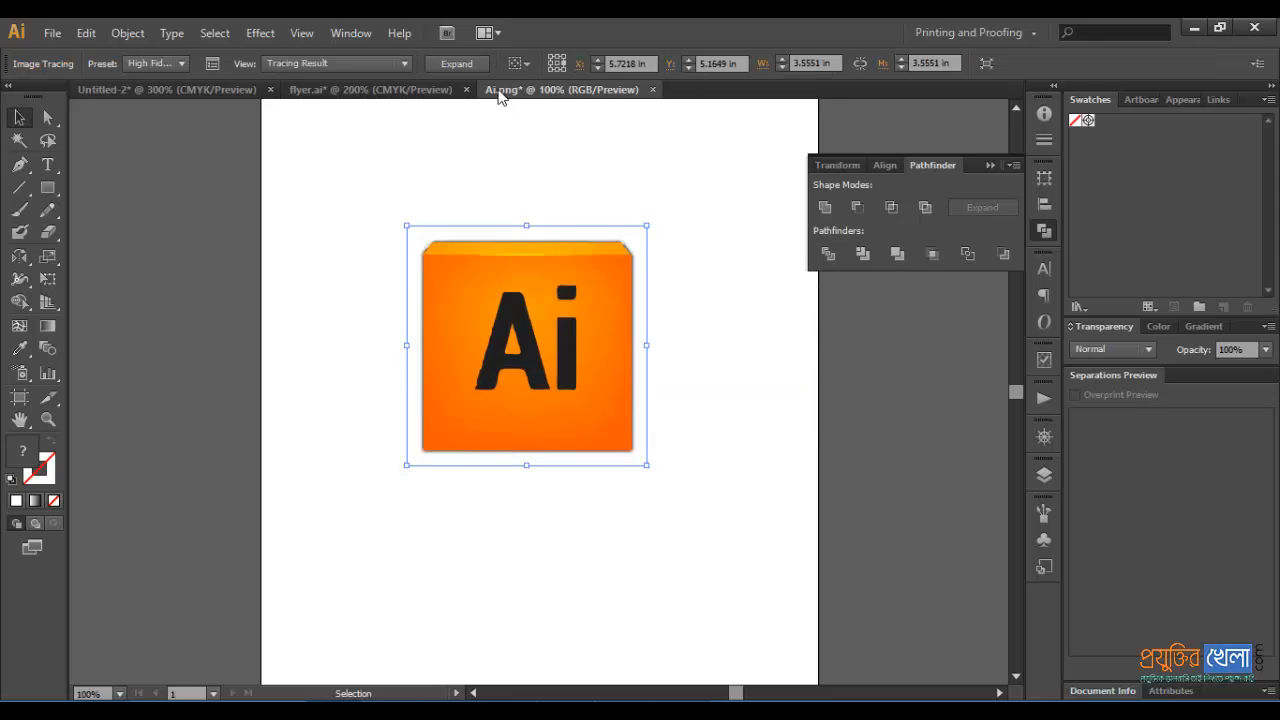
left_click(456, 63)
left_click(743, 318)
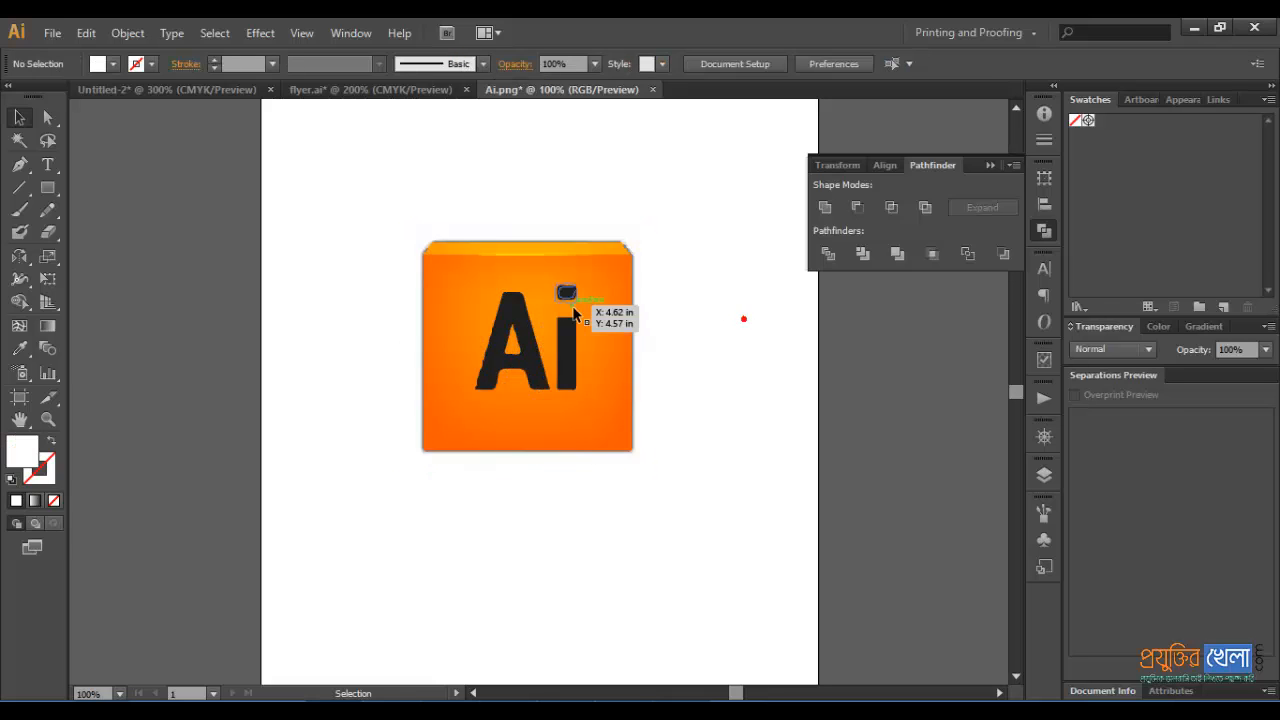
left_click(708, 307)
- Scale the expanded Ai icon group down proportionally
left_click(636, 306)
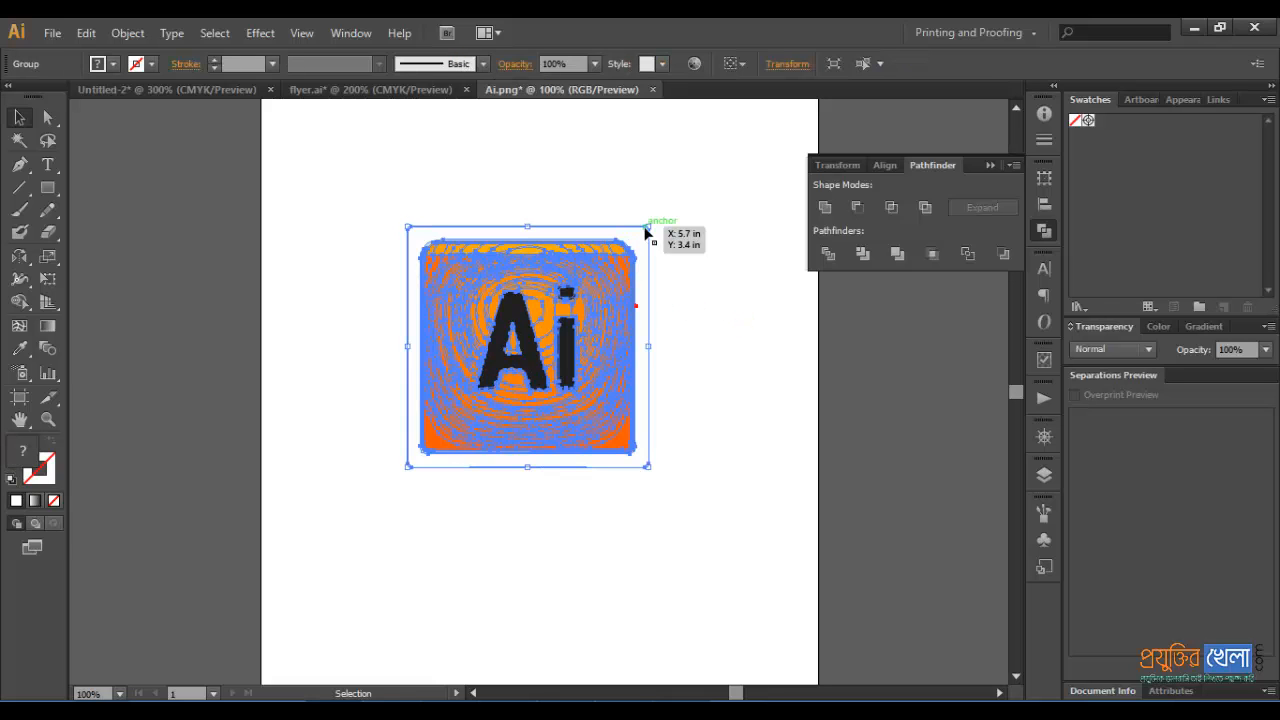
mouse_move(648, 227)
left_mouse_down()
mouse_move(830, 100)
mouse_move(551, 357)
mouse_move(449, 486)
mouse_move(531, 396)
left_mouse_up()
left_click(646, 369)
key("ctrl+minus")
key("ctrl+minus")
key("ctrl+minus")
key("ctrl+minus")
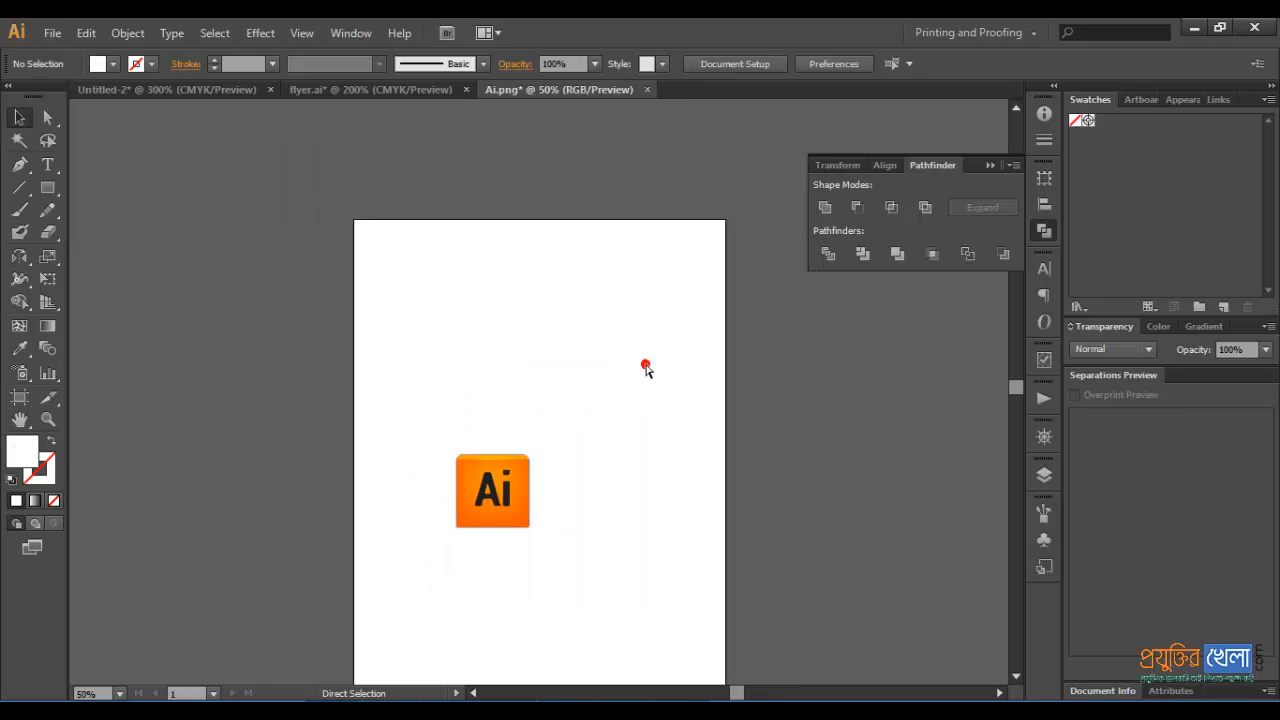
- In flyer.ai, draw a circle on the pasteboard below the Fl skill ring
left_click(423, 93)
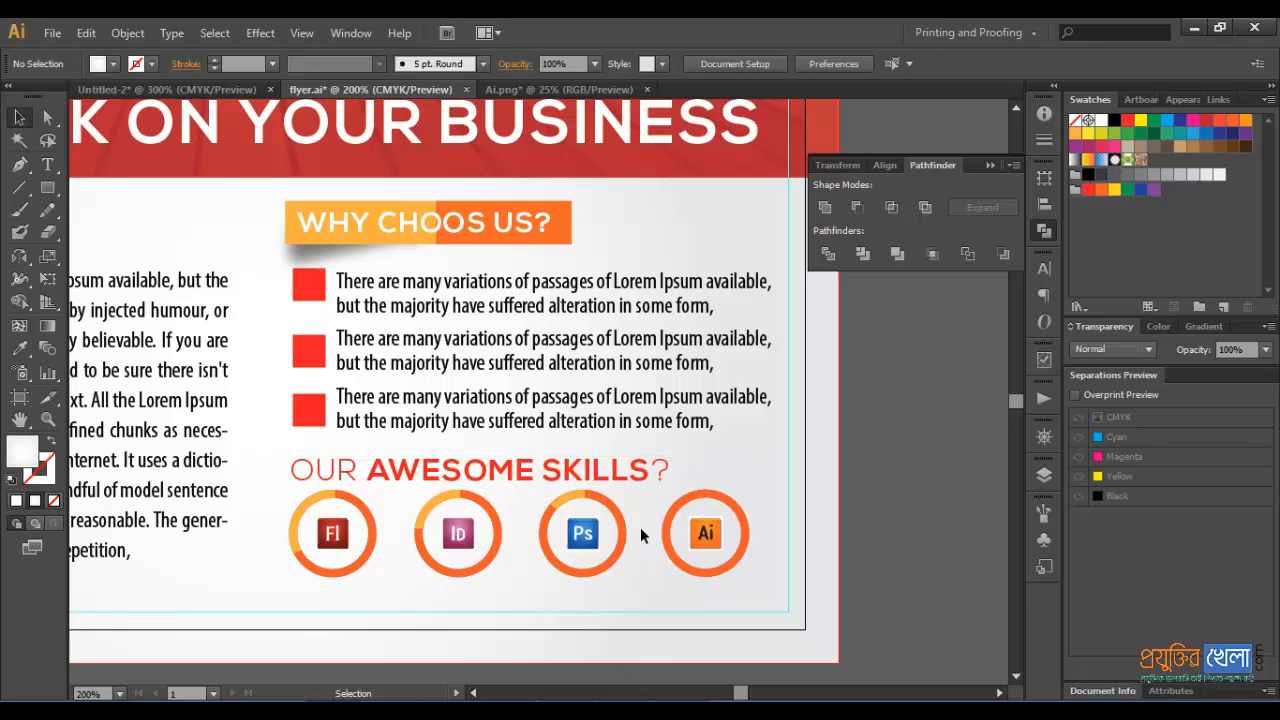
left_click(718, 538)
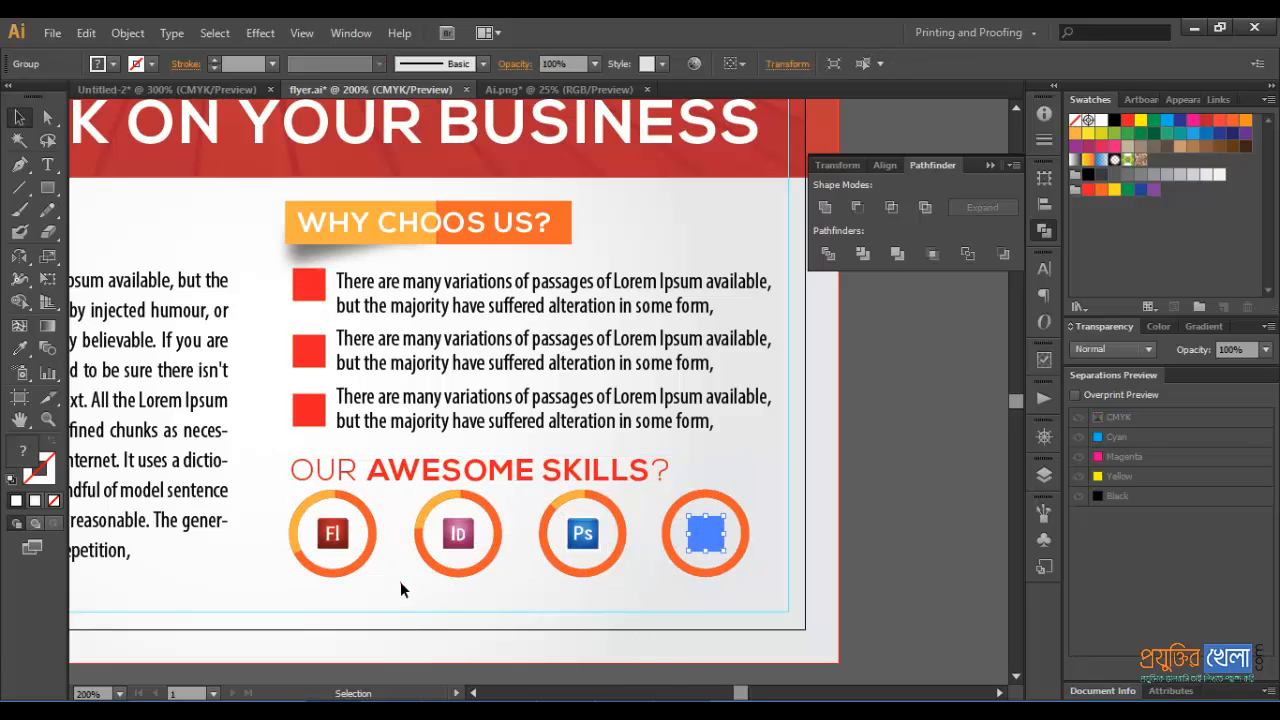
left_click(434, 599)
left_click_drag(469, 541, 569, 369)
left_click(432, 398)
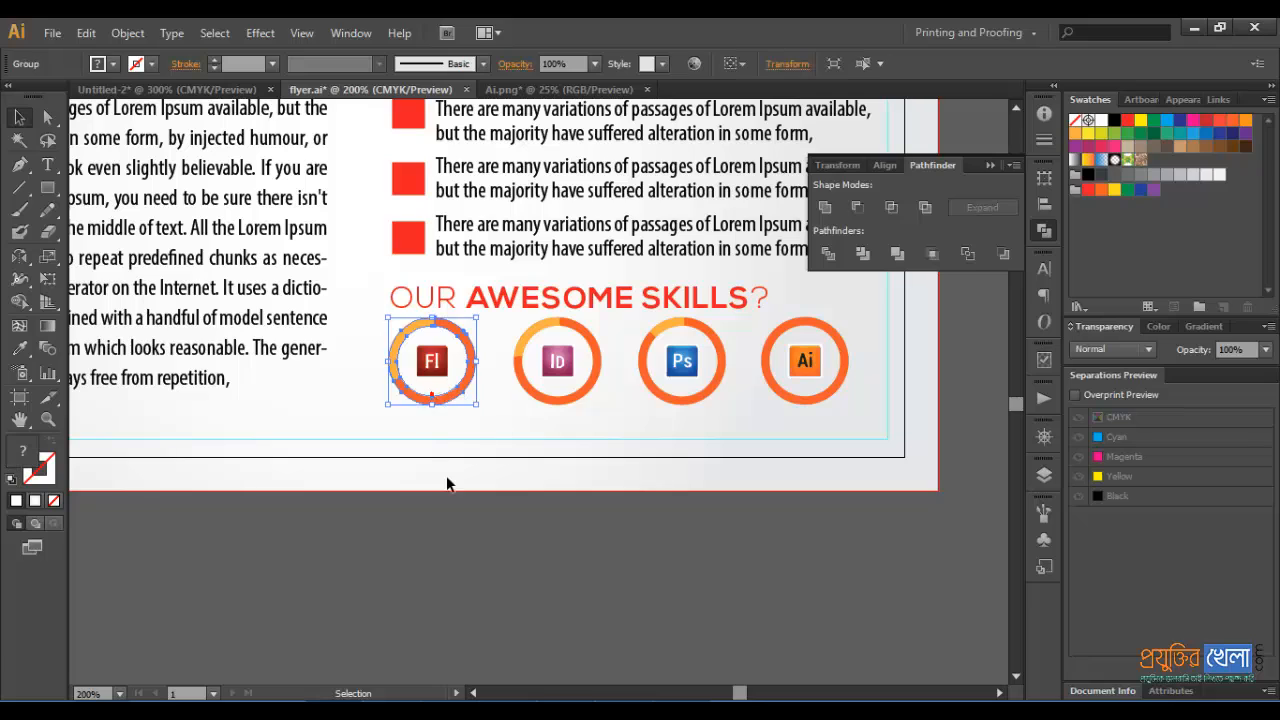
key("ctrl+plus")
left_click_drag(451, 475, 453, 300)
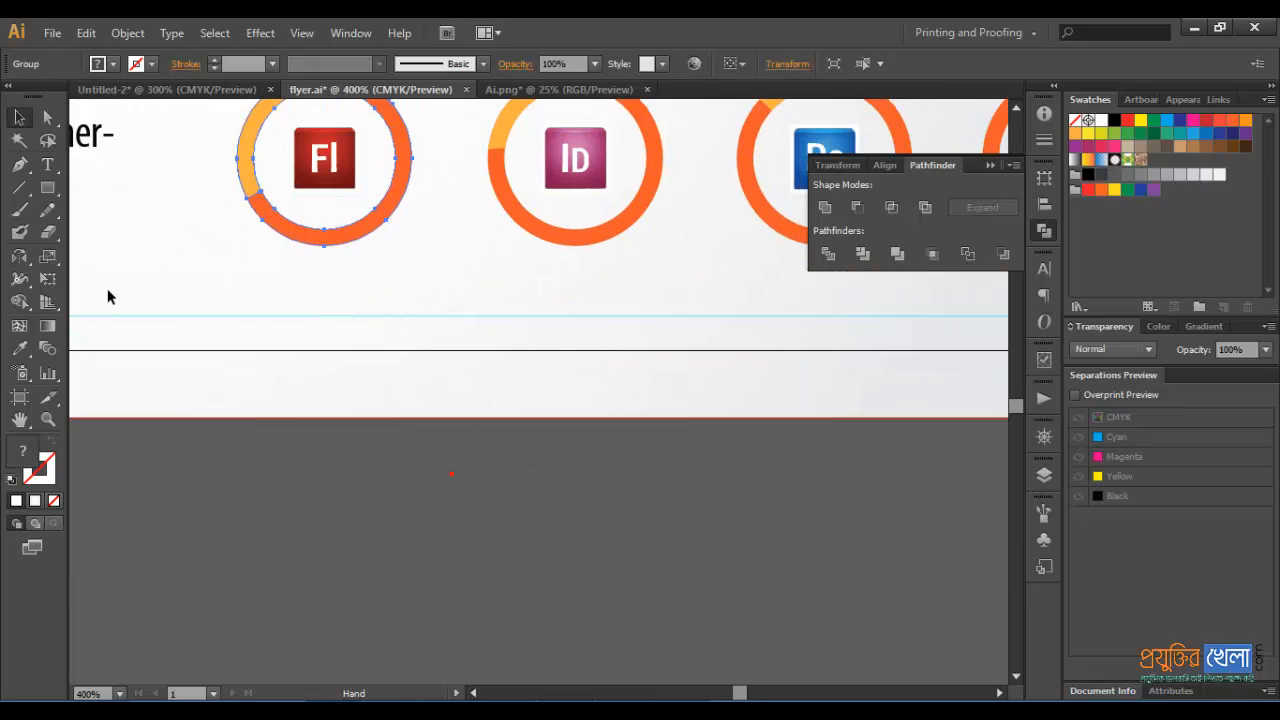
key("l")
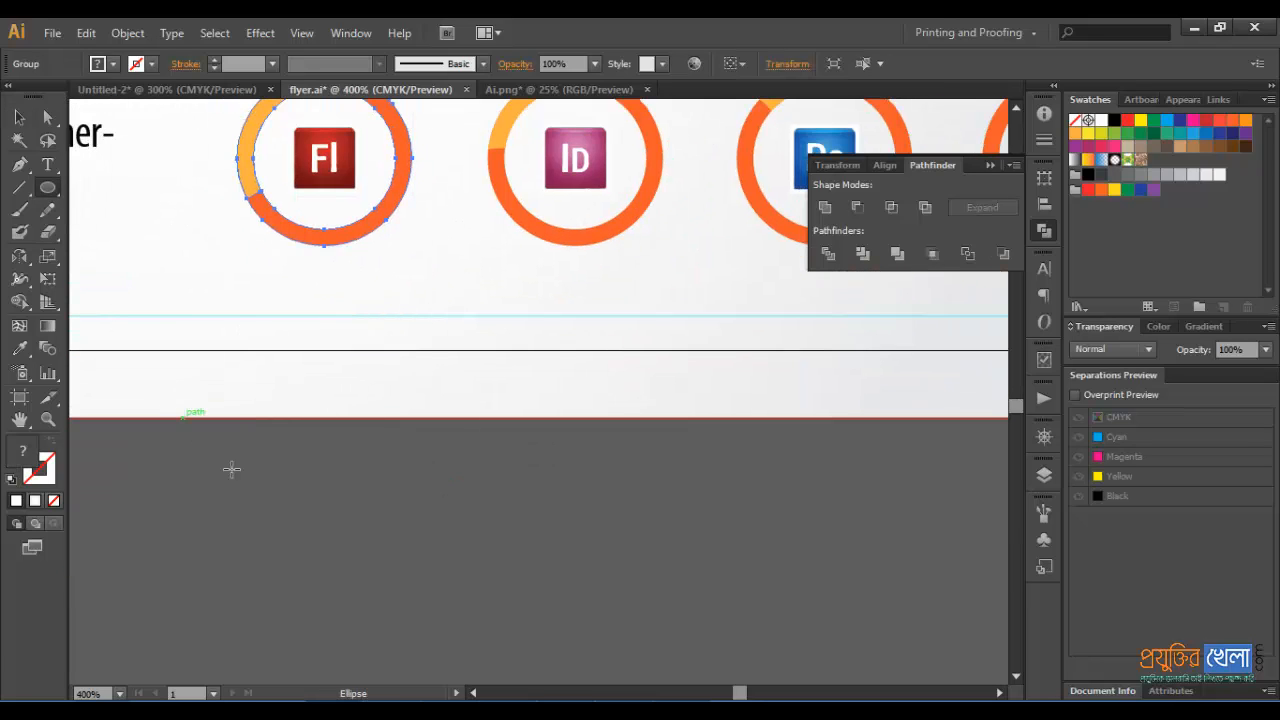
left_click_drag(240, 442, 453, 655)
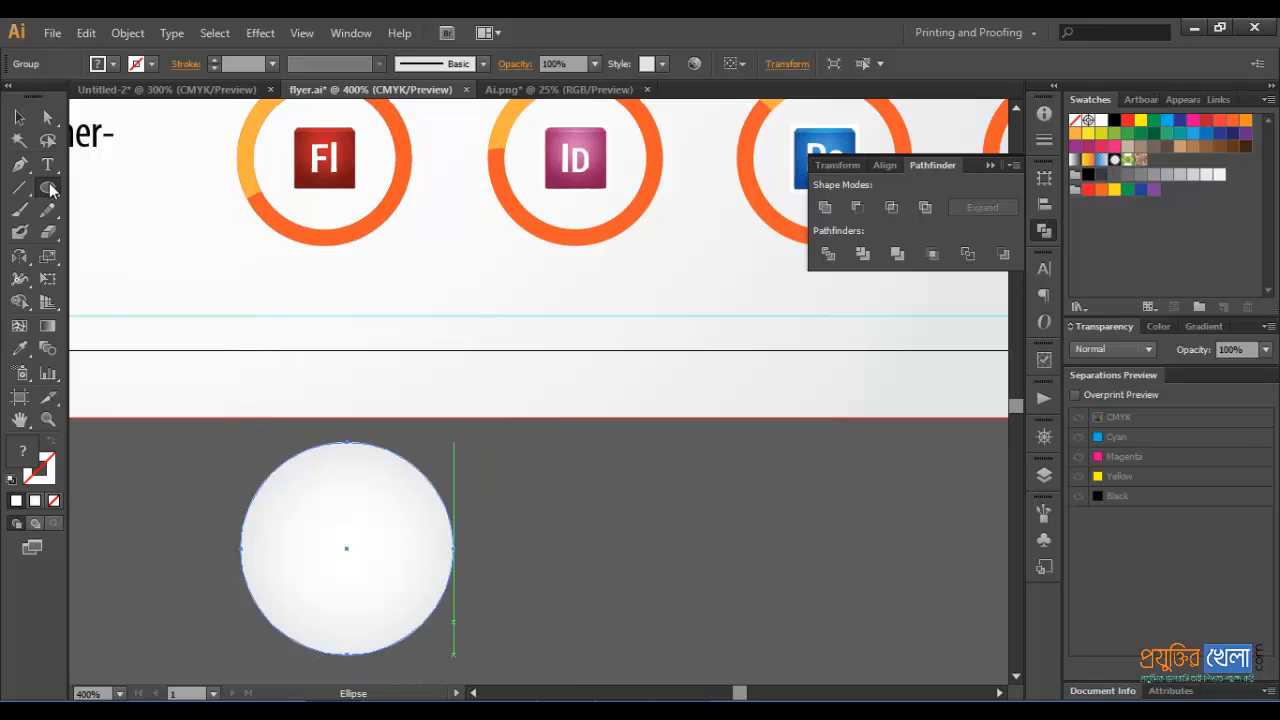
- Add a smaller concentric copy inside the circle and combine both circles into a ring-shaped compound path
key("a")
left_click_drag(332, 559, 335, 500)
mouse_move(371, 461)
left_mouse_down()
mouse_move(591, 461)
mouse_move(374, 486)
left_mouse_up()
key("v")
left_click(800, 540)
left_click_drag(455, 383, 438, 402)
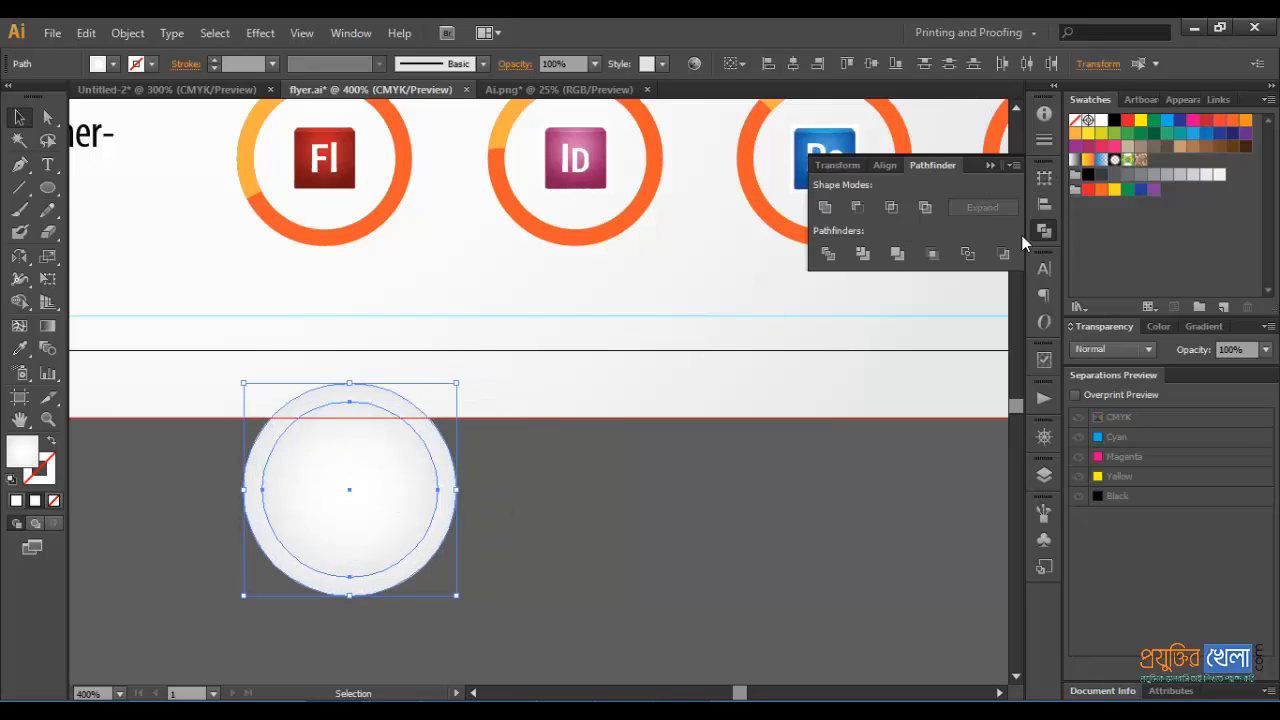
key("ctrl+8")
left_click(521, 529)
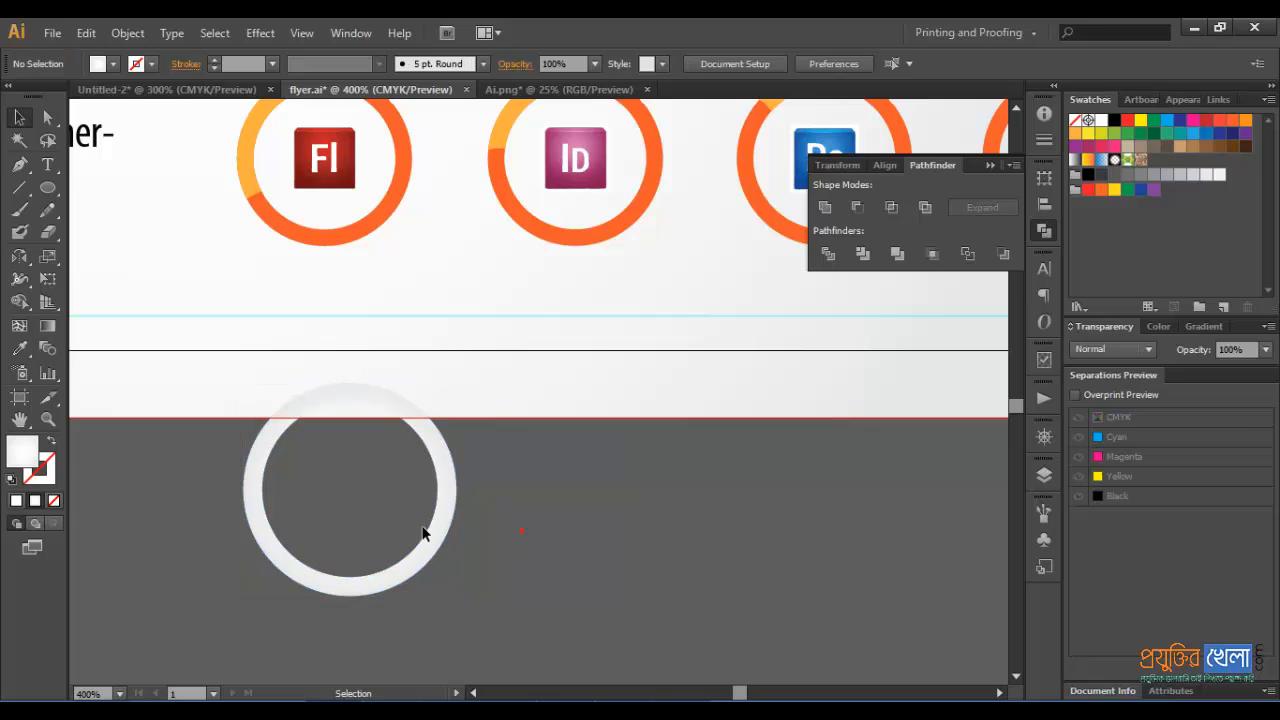
- Move the ring clear of the flyer's edge and stack a duplicate directly on top of it
left_click_drag(428, 528, 642, 542)
key("ctrl+z")
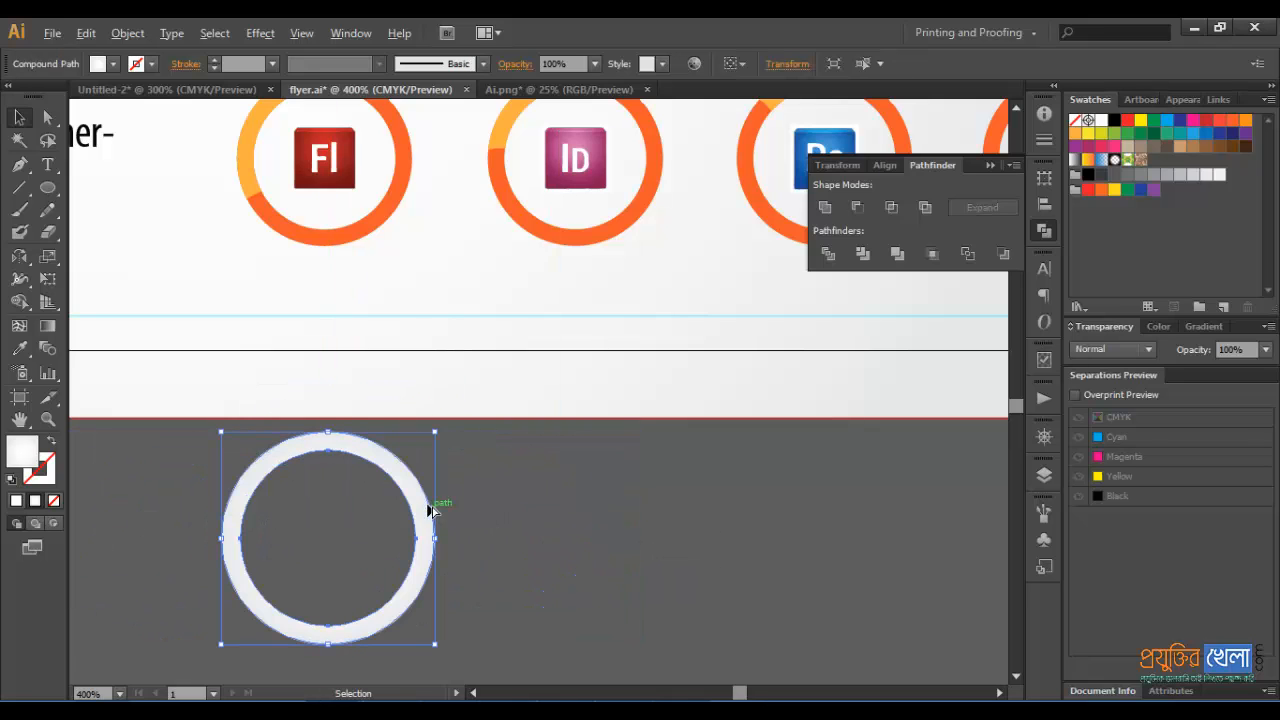
mouse_move(430, 511)
left_mouse_down()
mouse_move(686, 505)
mouse_move(418, 515)
left_mouse_up()
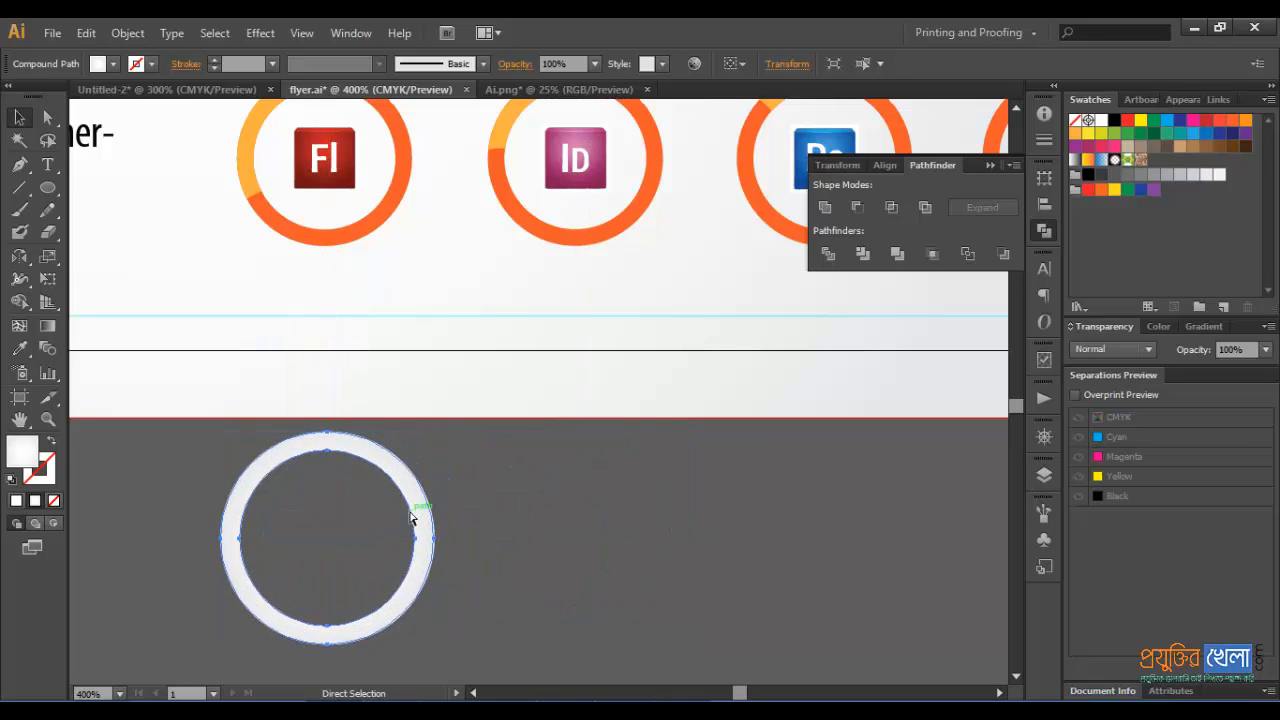
key("ctrl+z")
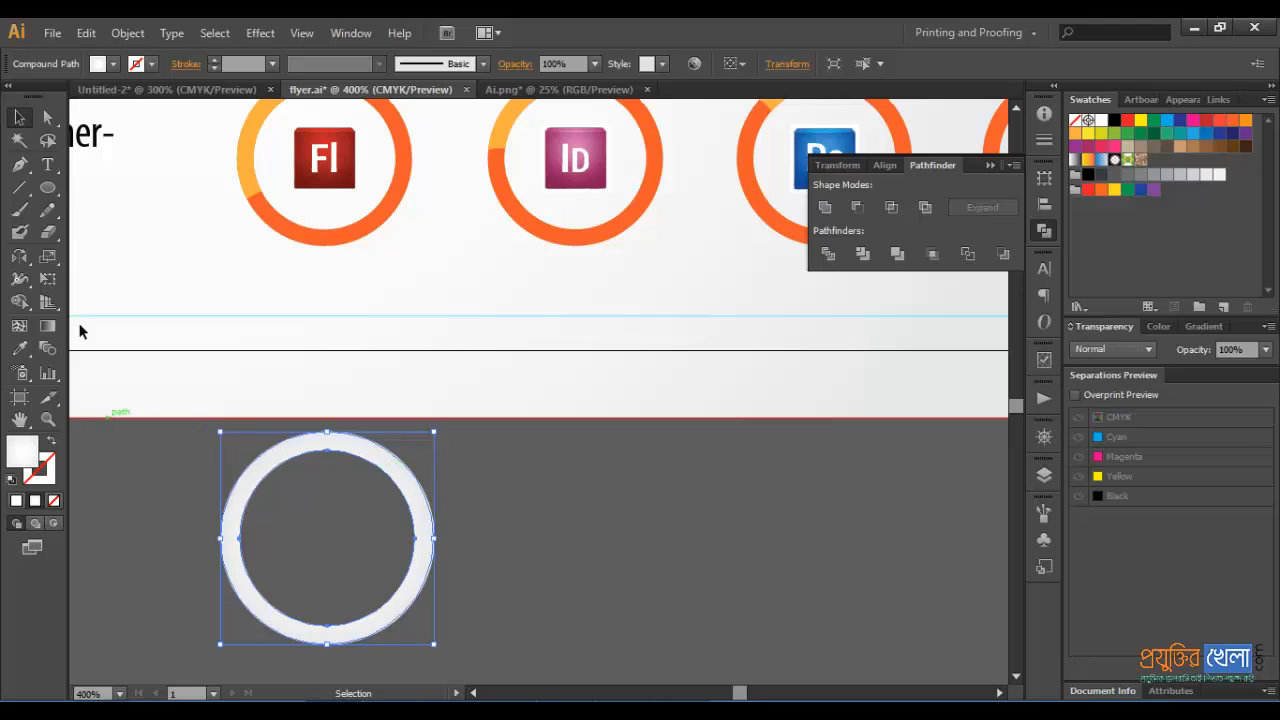
- Erase gaps in the upper ring copy at its top and left side to separate the arc, and select the full ring beneath
left_click(47, 231)
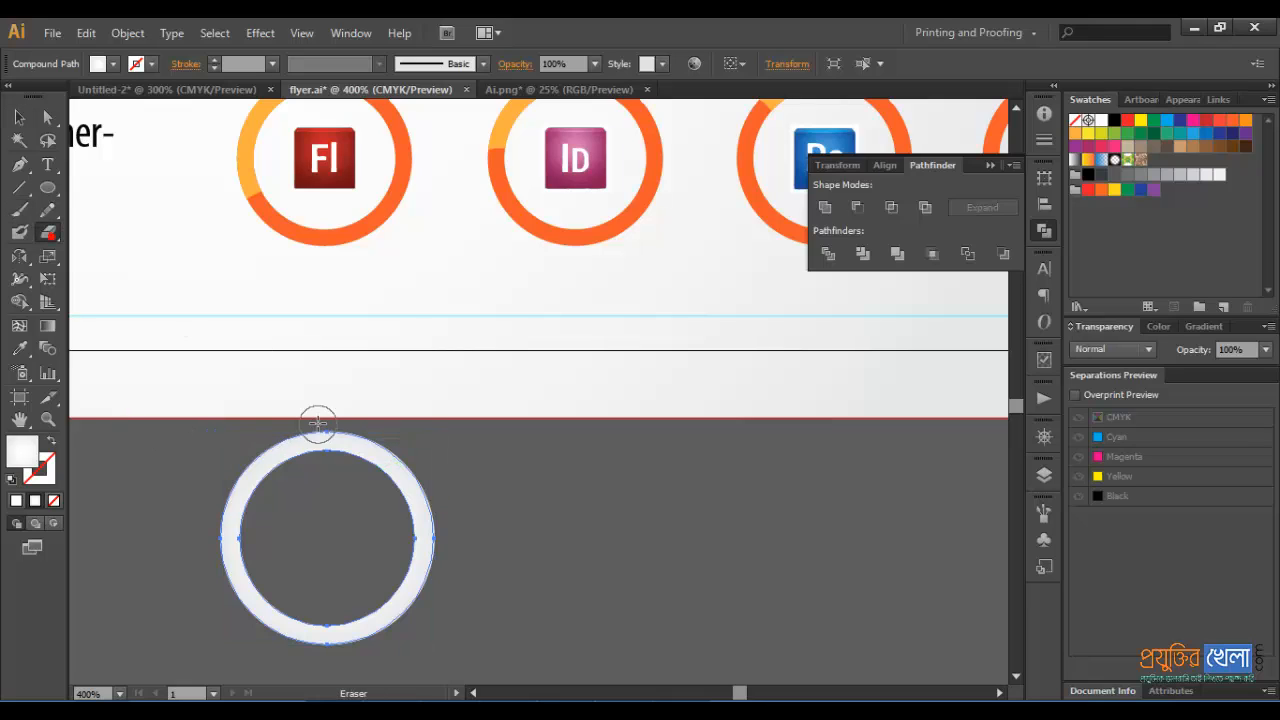
mouse_move(318, 420)
left_mouse_down()
mouse_move(319, 541)
mouse_move(165, 524)
left_mouse_up()
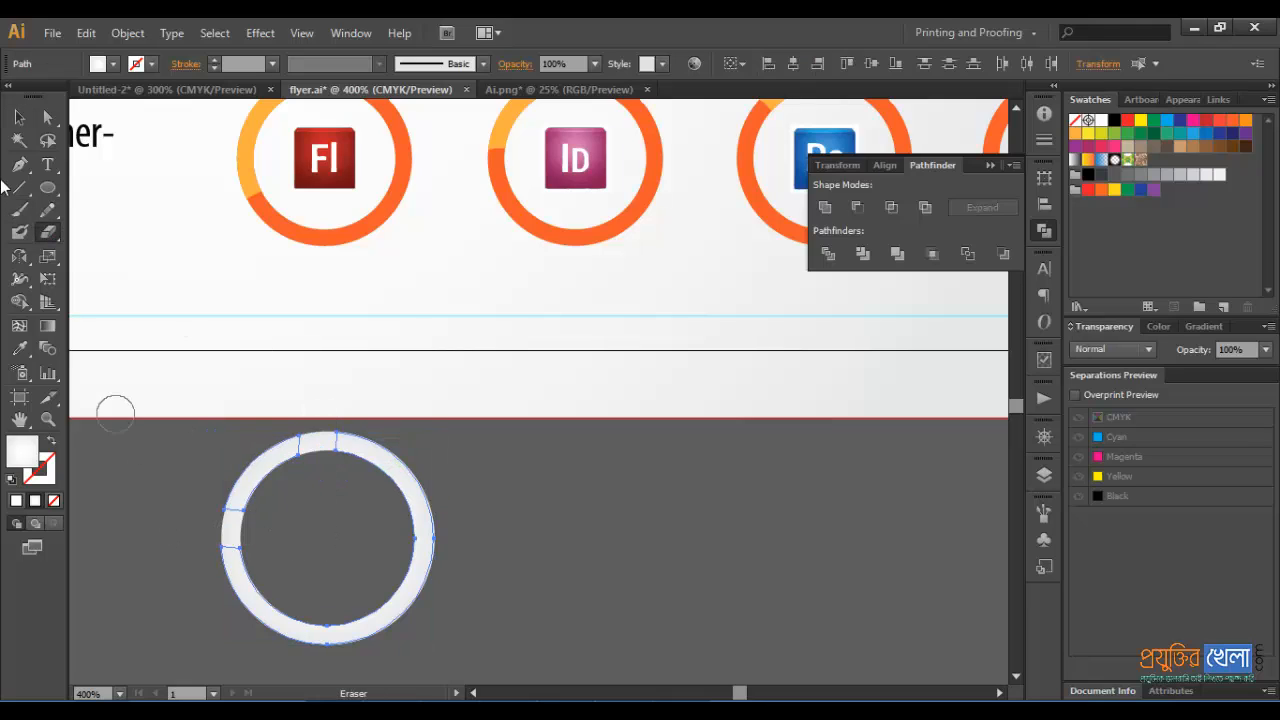
left_click(19, 117)
left_click(554, 517)
left_click(265, 467)
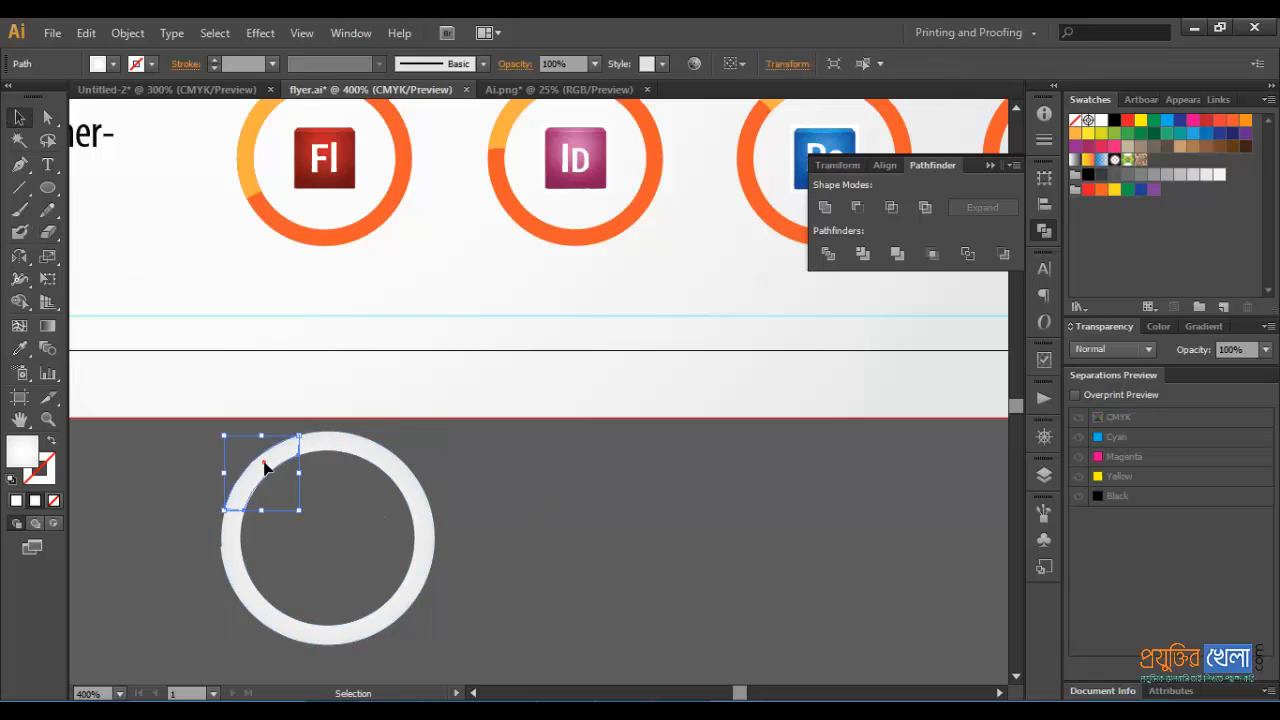
left_click(297, 474)
left_click(331, 449)
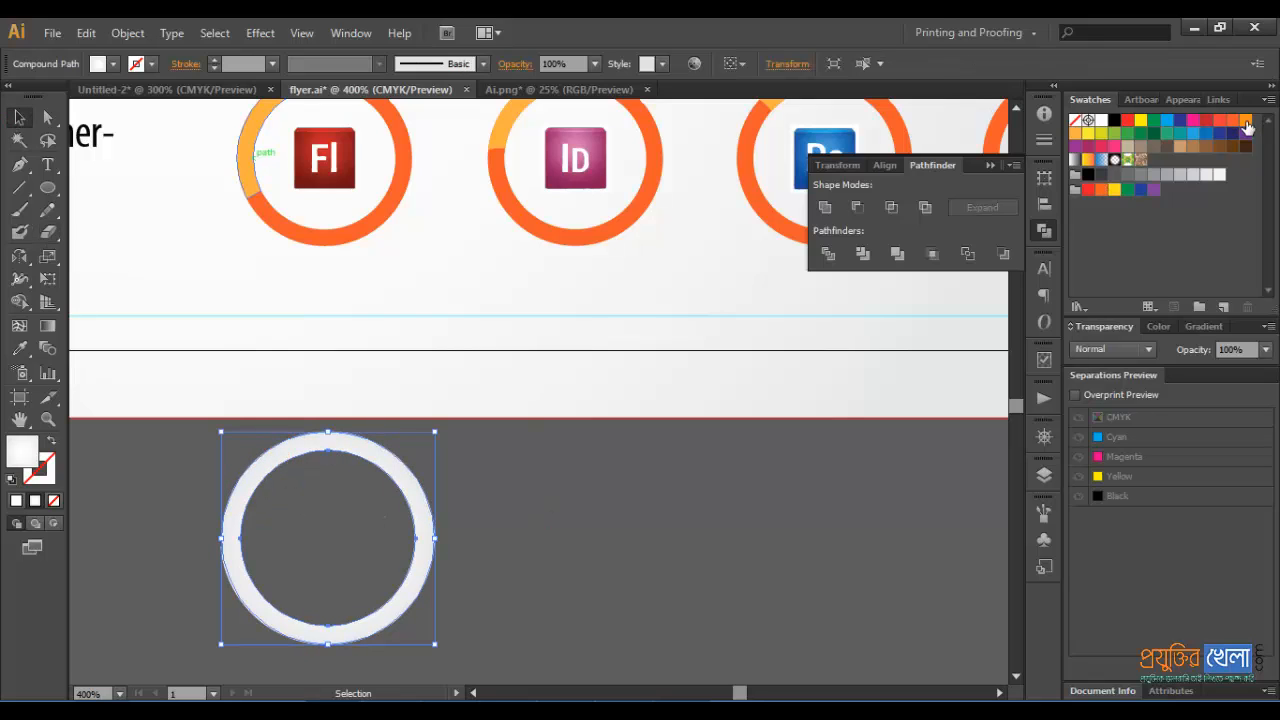
- Fill the full ring underneath with light orange and the partial ring on top of it with red-orange
left_click(1076, 134)
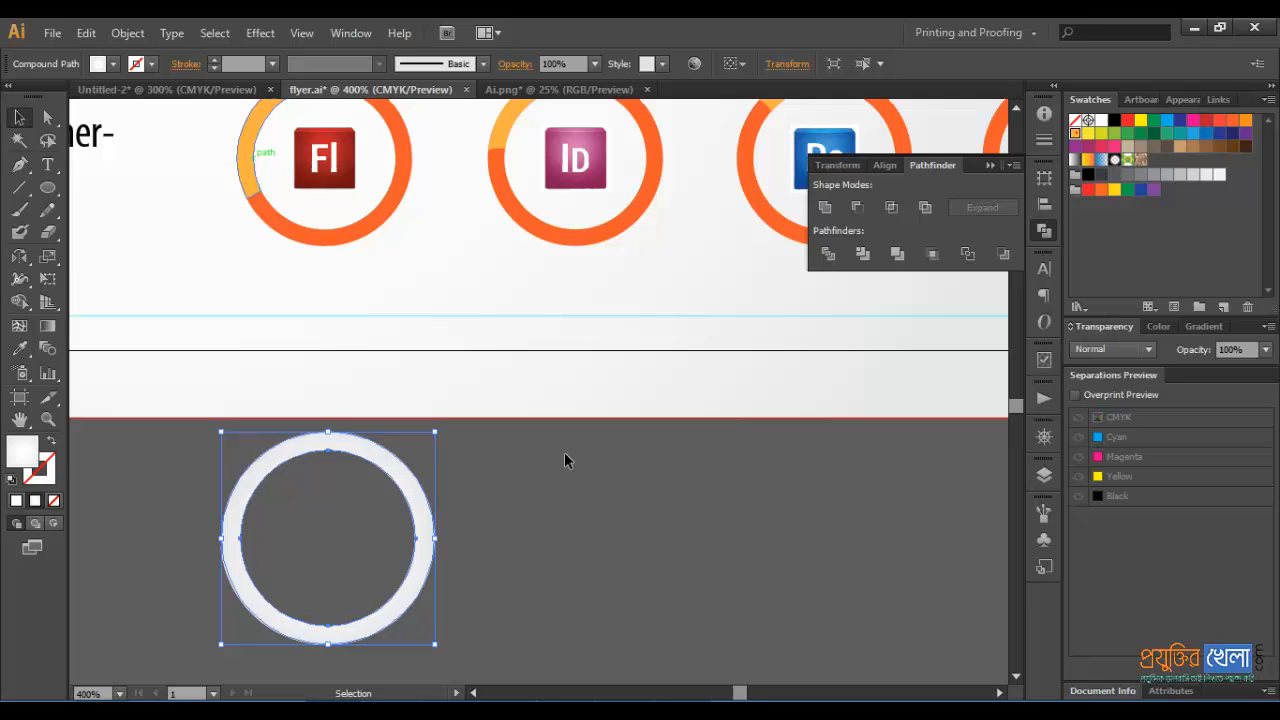
left_click(406, 473)
left_click(1219, 120)
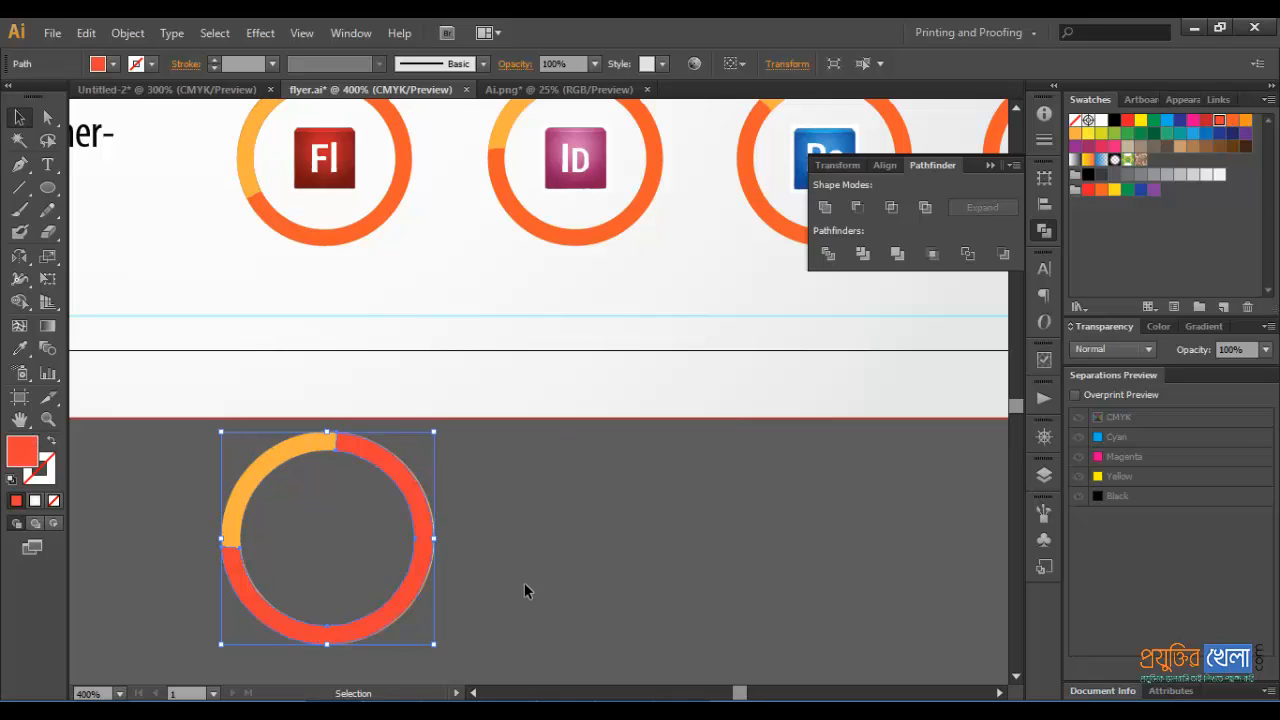
left_click(524, 588)
key("ctrl+minus")
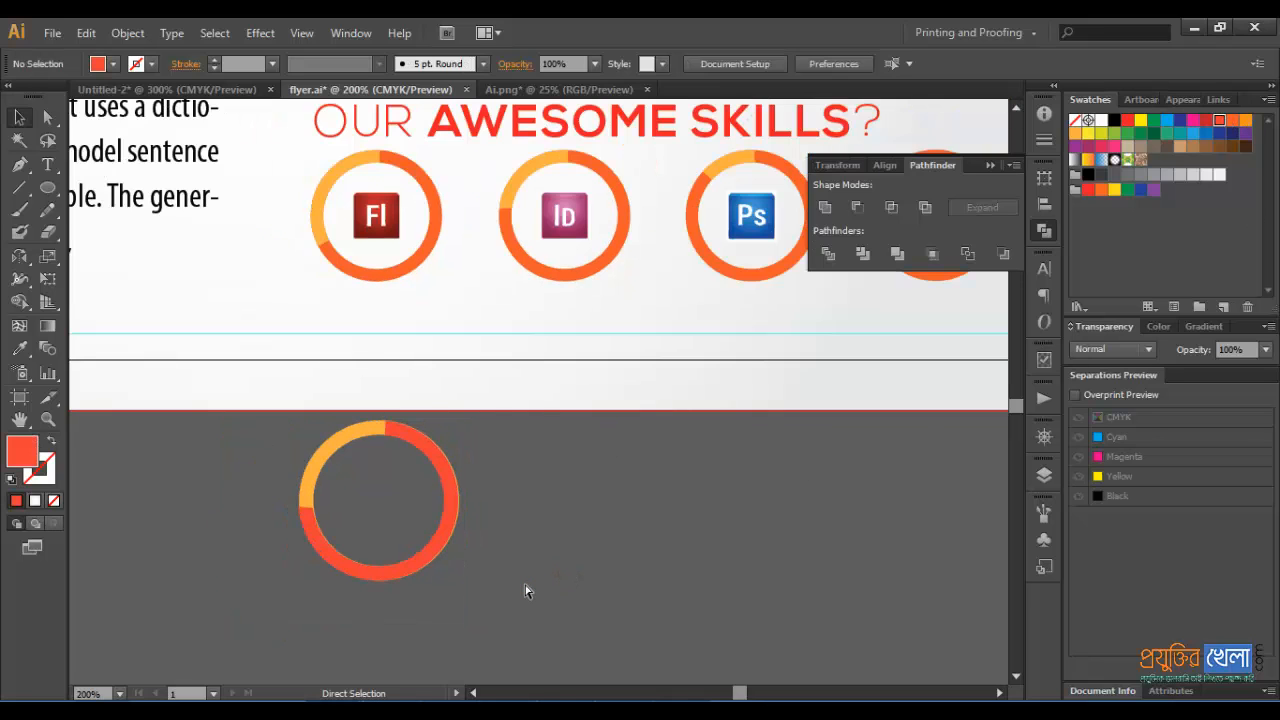
key("ctrl+minus")
key("ctrl+plus")
key("ctrl+plus")
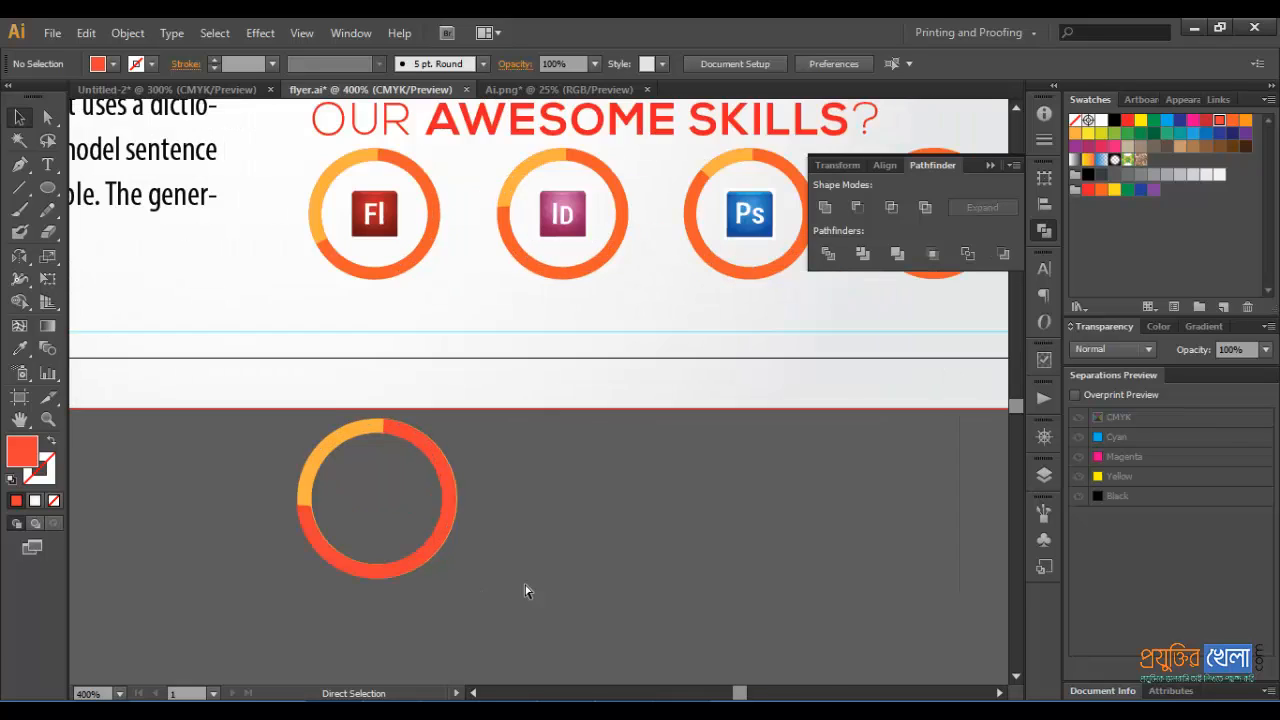
- Delete the two-colour demonstration ring from the pasteboard below the flyer
key("v")
left_click_drag(517, 610, 168, 461)
key("Delete")
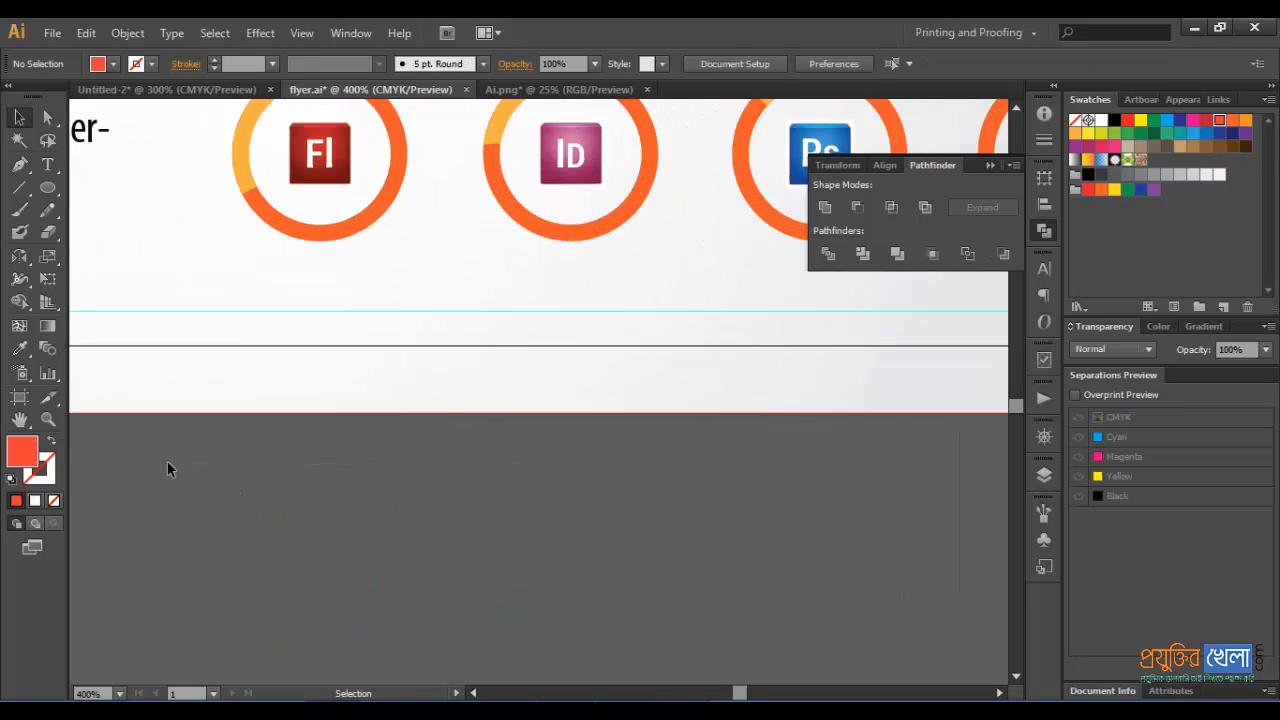
- Examine the flyer.ai layout from the skills section up to the header
key("ctrl+minus")
key("ctrl+minus")
key("ctrl+minus")
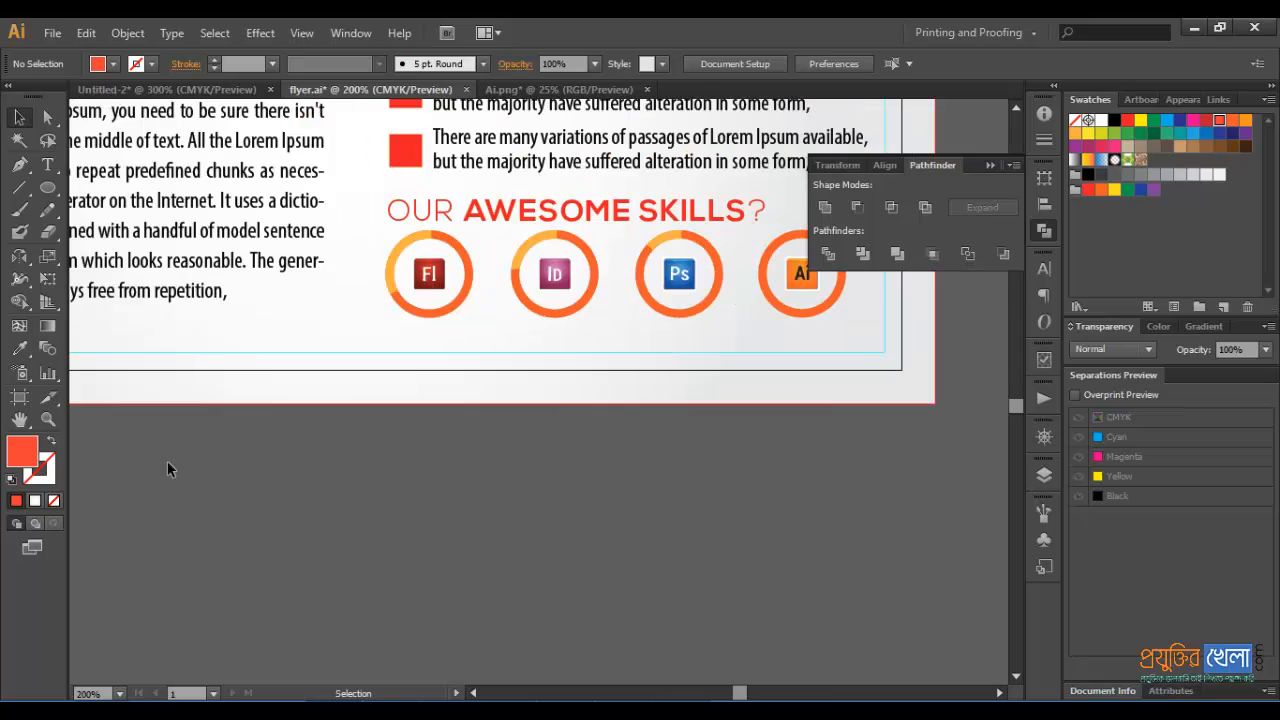
left_click_drag(367, 253, 441, 368)
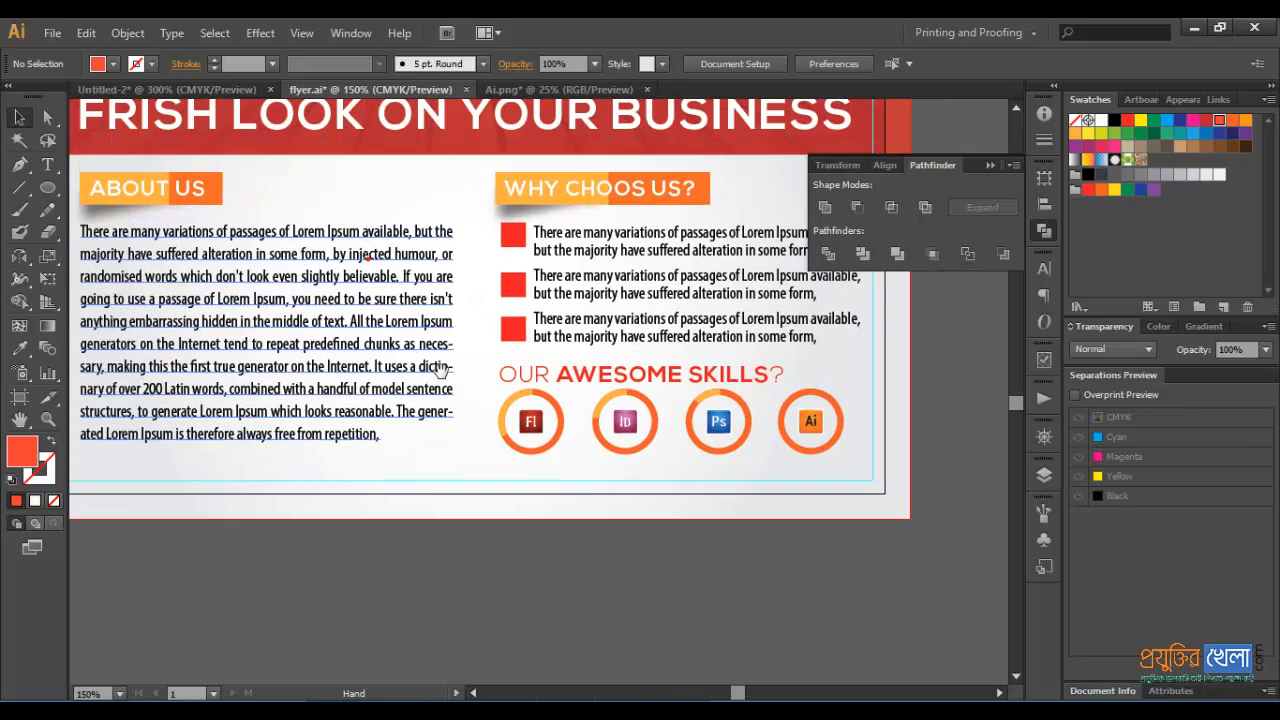
key("ctrl+minus")
scroll(417, 364, "up", 10)
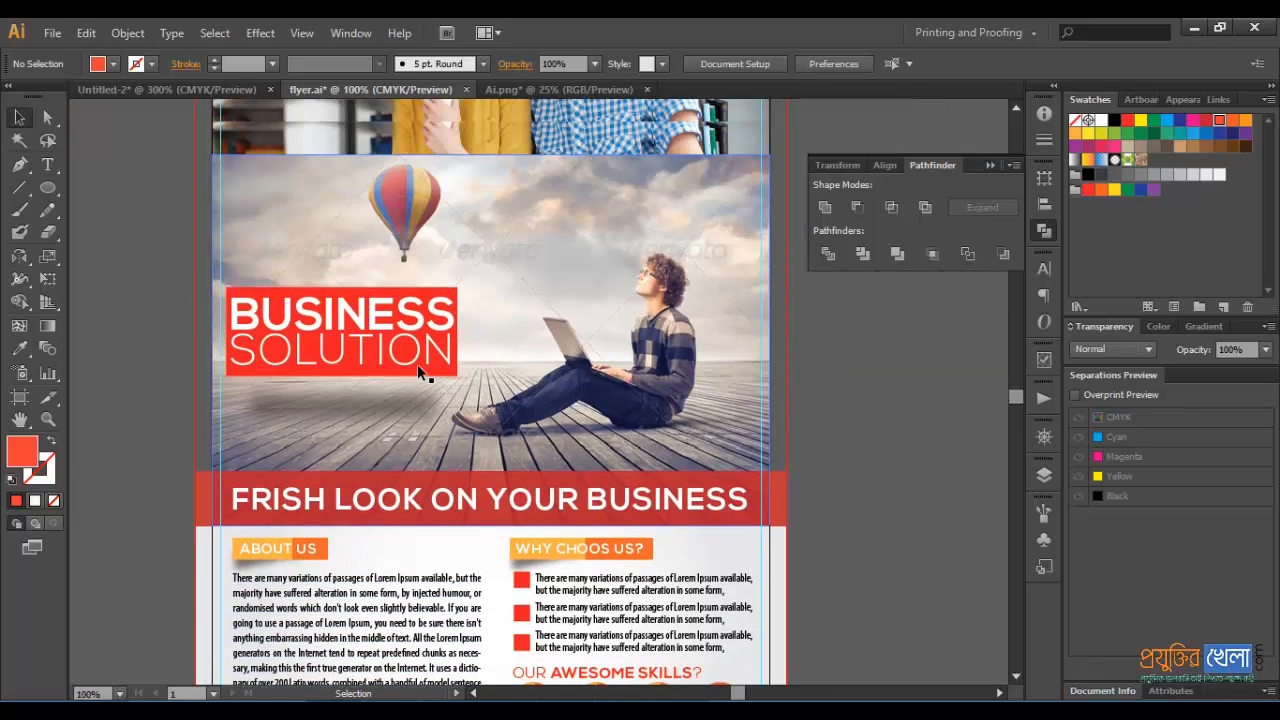
scroll(417, 364, "up", 5)
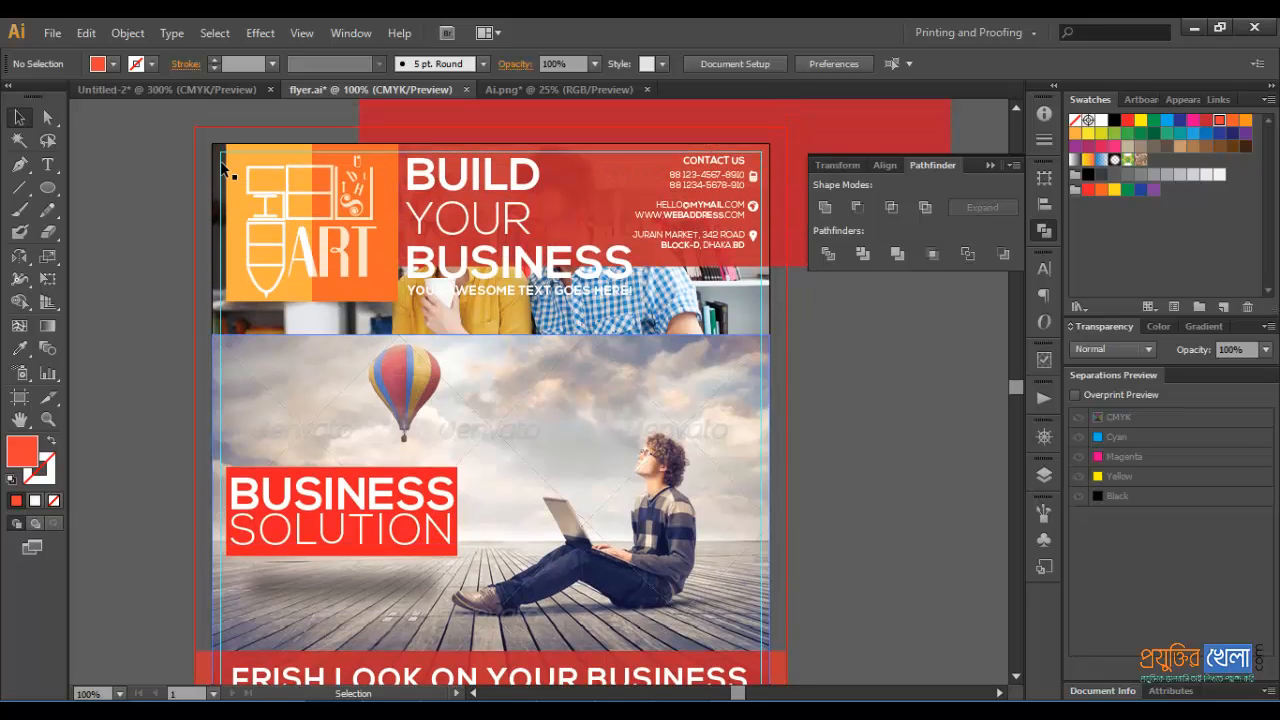
- In Untitled-2, draw a rectangle over the lower text section, from the headline band down to the bleed edges
left_click(193, 90)
left_click(481, 481)
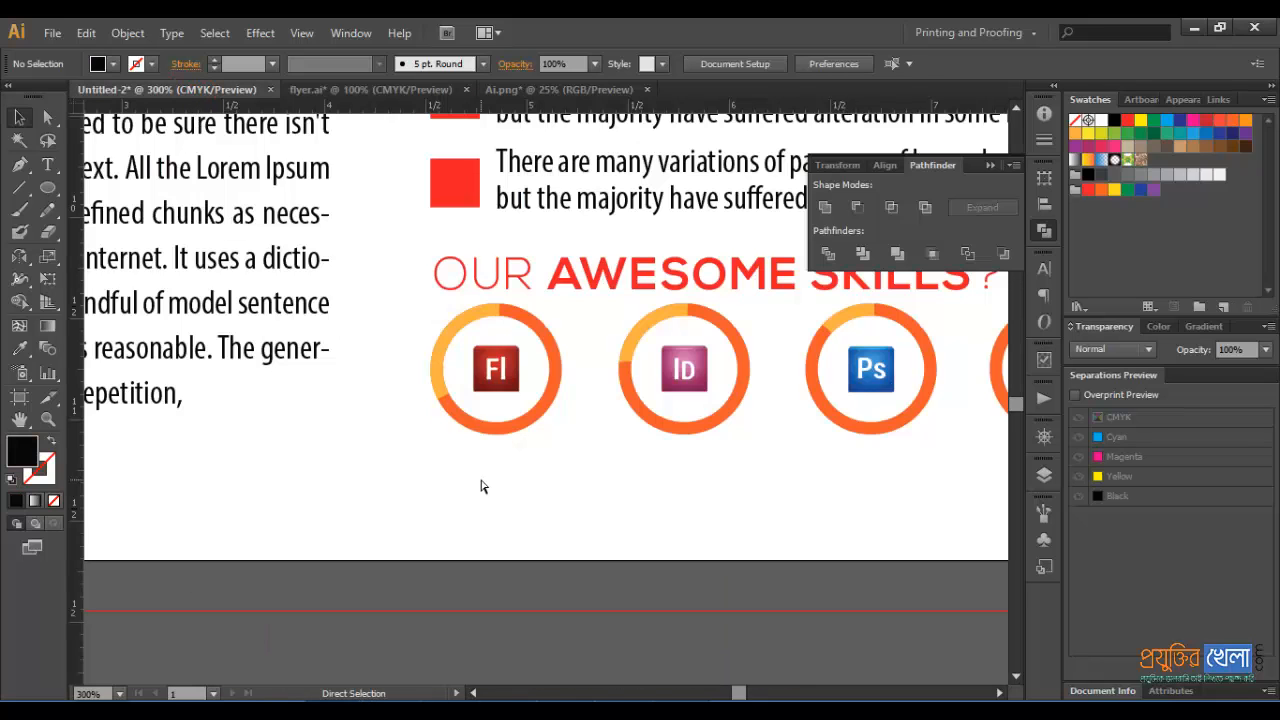
key("ctrl+minus")
key("ctrl+minus")
key("ctrl+minus")
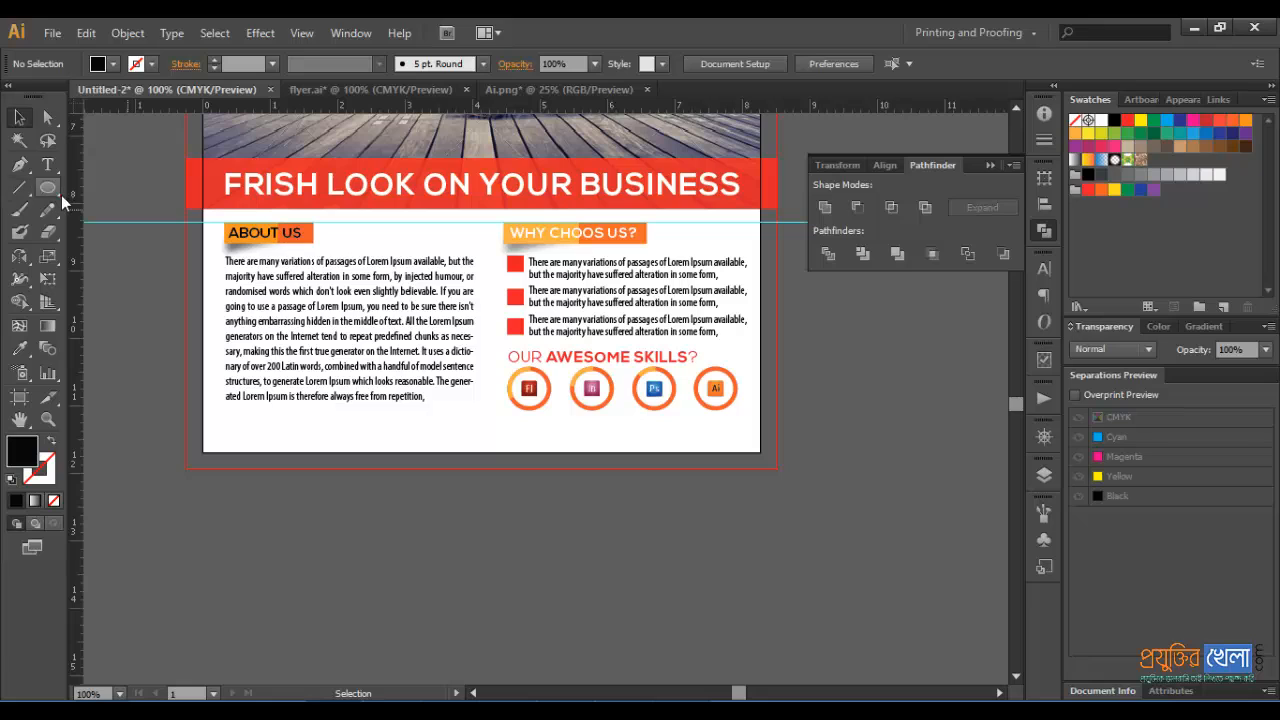
left_click_drag(54, 192, 94, 190)
left_click_drag(184, 207, 777, 468)
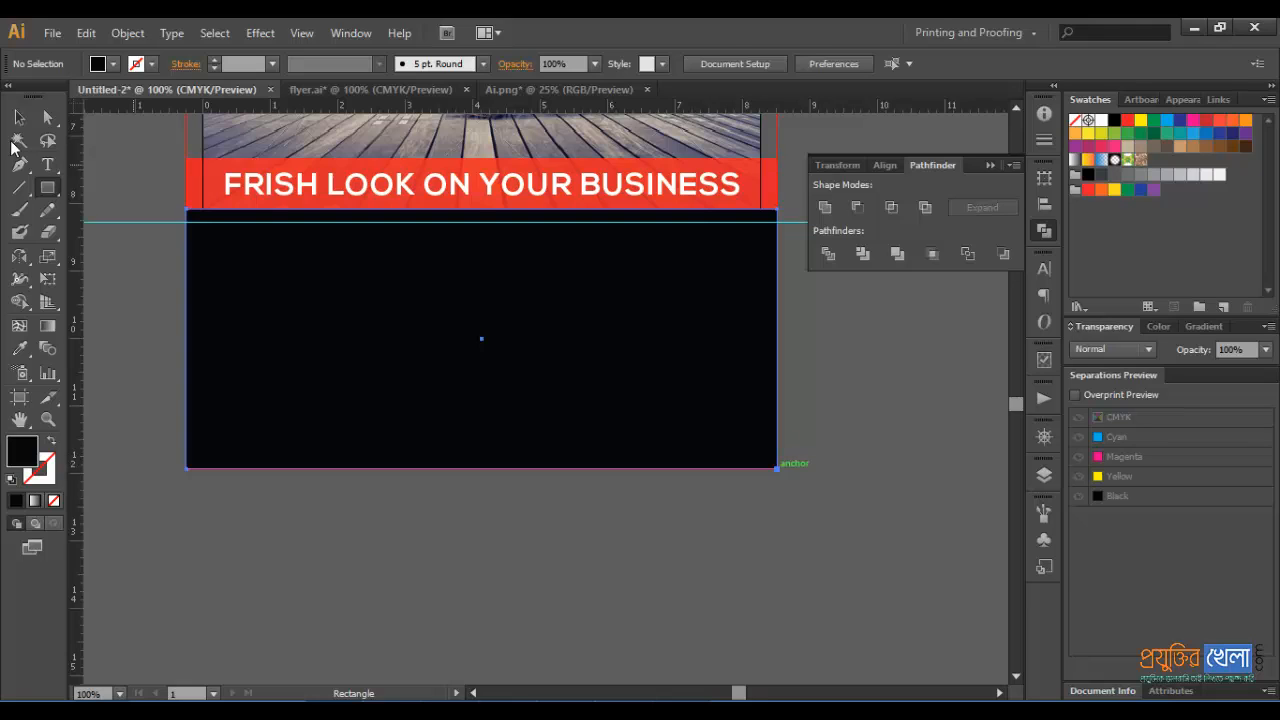
- Place the rectangle behind the text and skill icons and fill it with light grey
left_click(13, 119)
key("Delete")
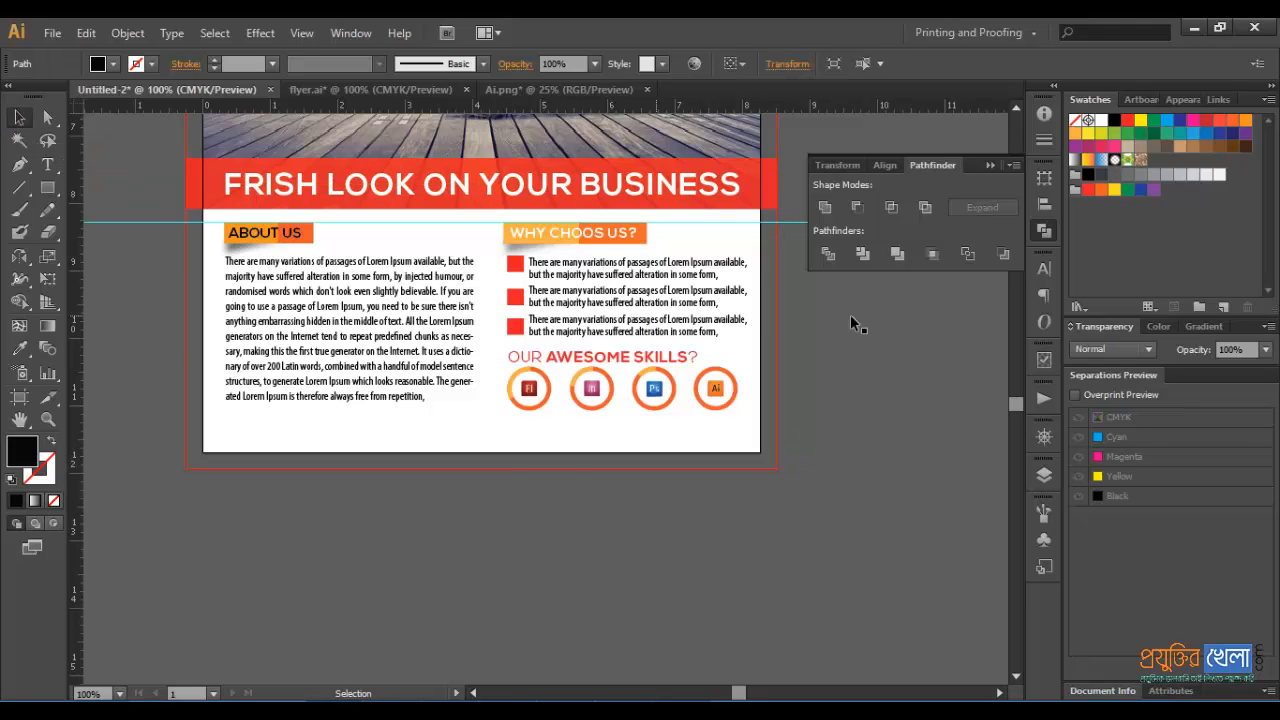
key("ctrl+z")
left_click(1206, 175)
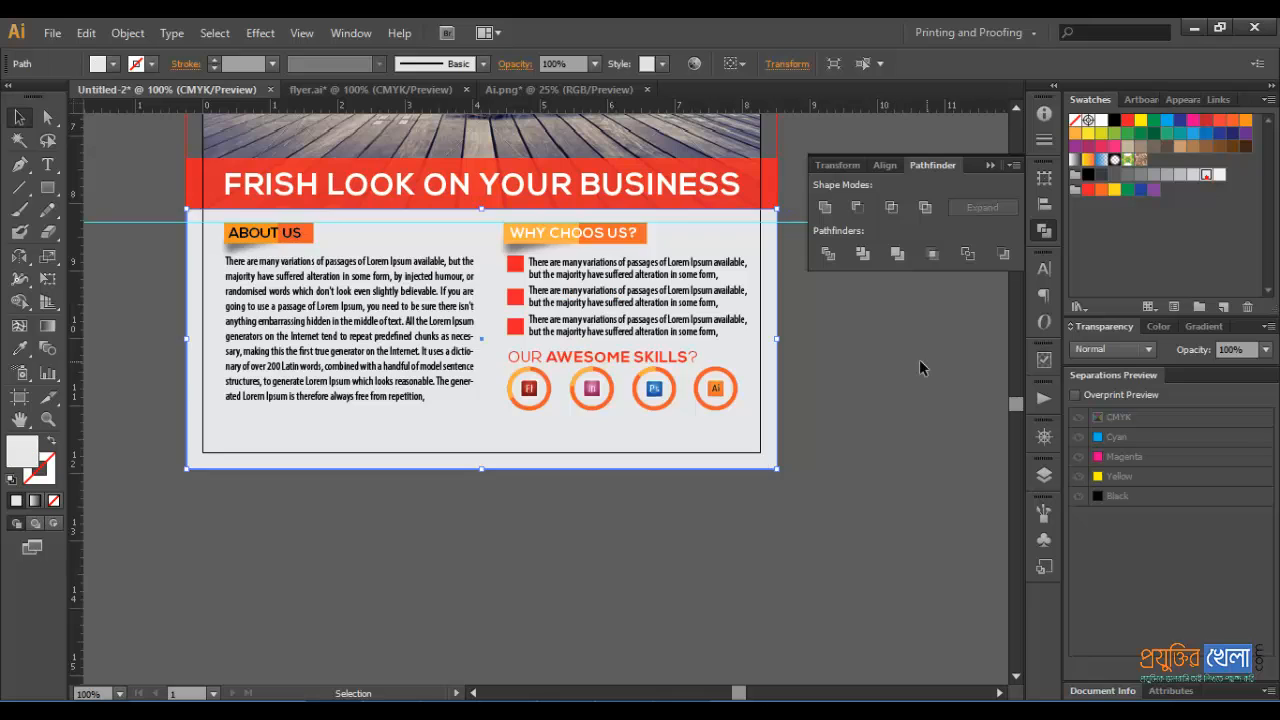
left_click(905, 363)
- In flyer.ai, undo the displacement of the red header band and select all of the flyer artwork
scroll(903, 363, "up", 10)
scroll(892, 363, "up", 2)
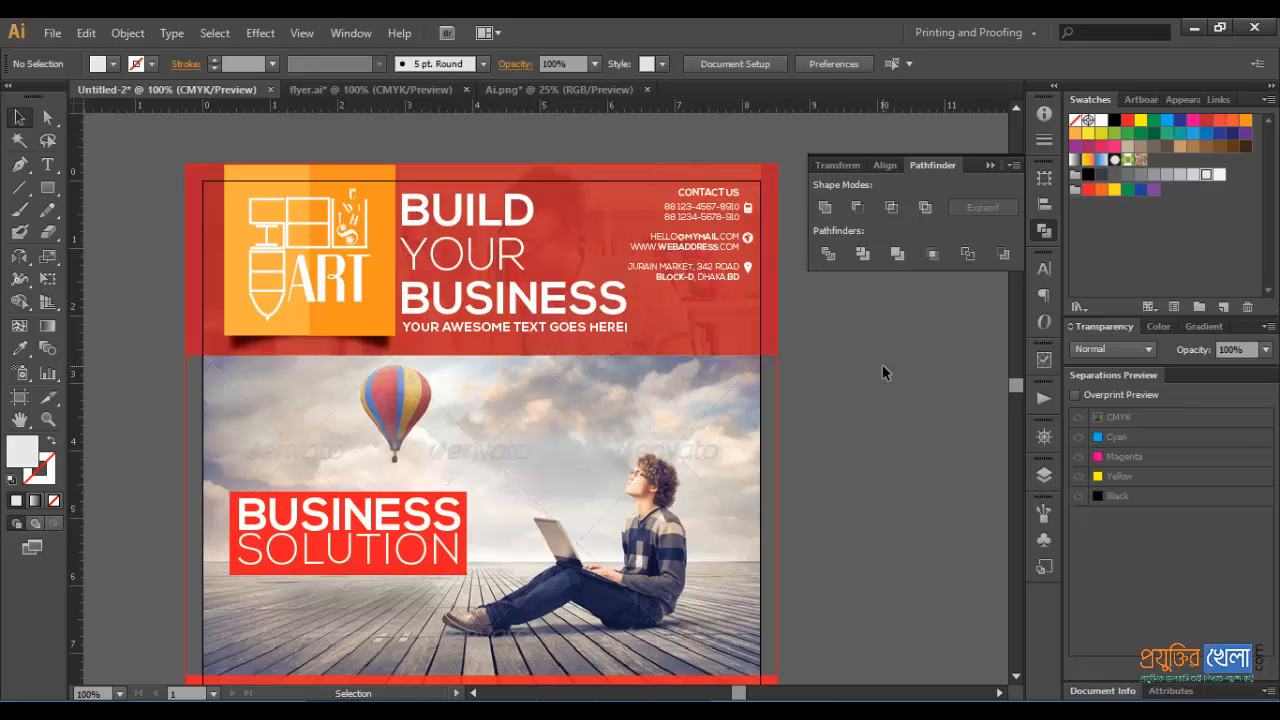
key("ctrl+minus")
scroll(881, 372, "down", 5)
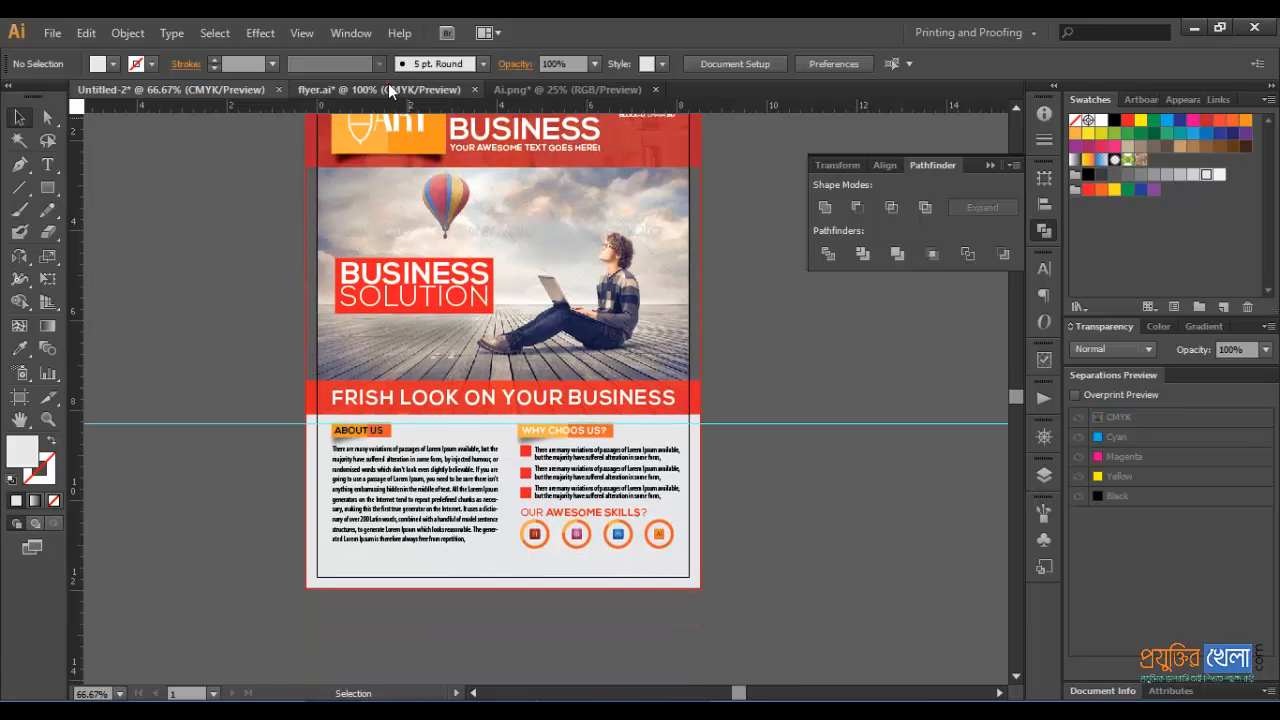
left_click(393, 91)
key("ctrl+a")
left_click(206, 381)
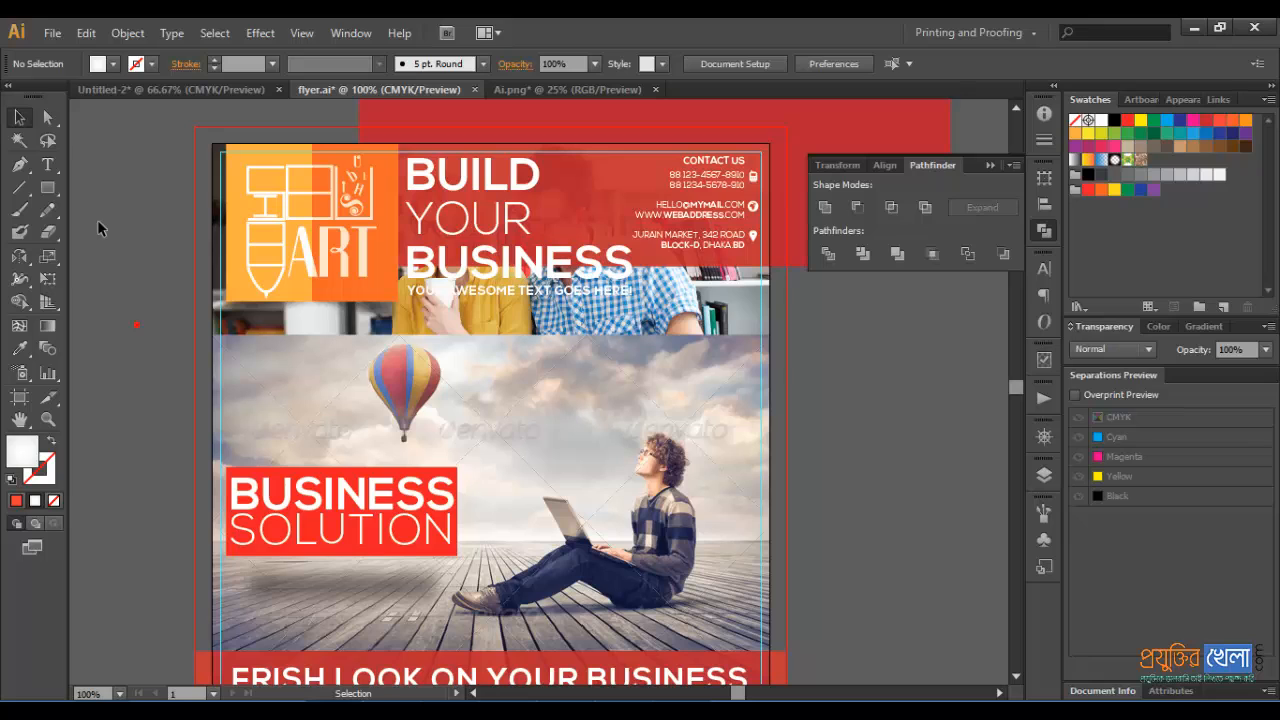
key("ctrl+a")
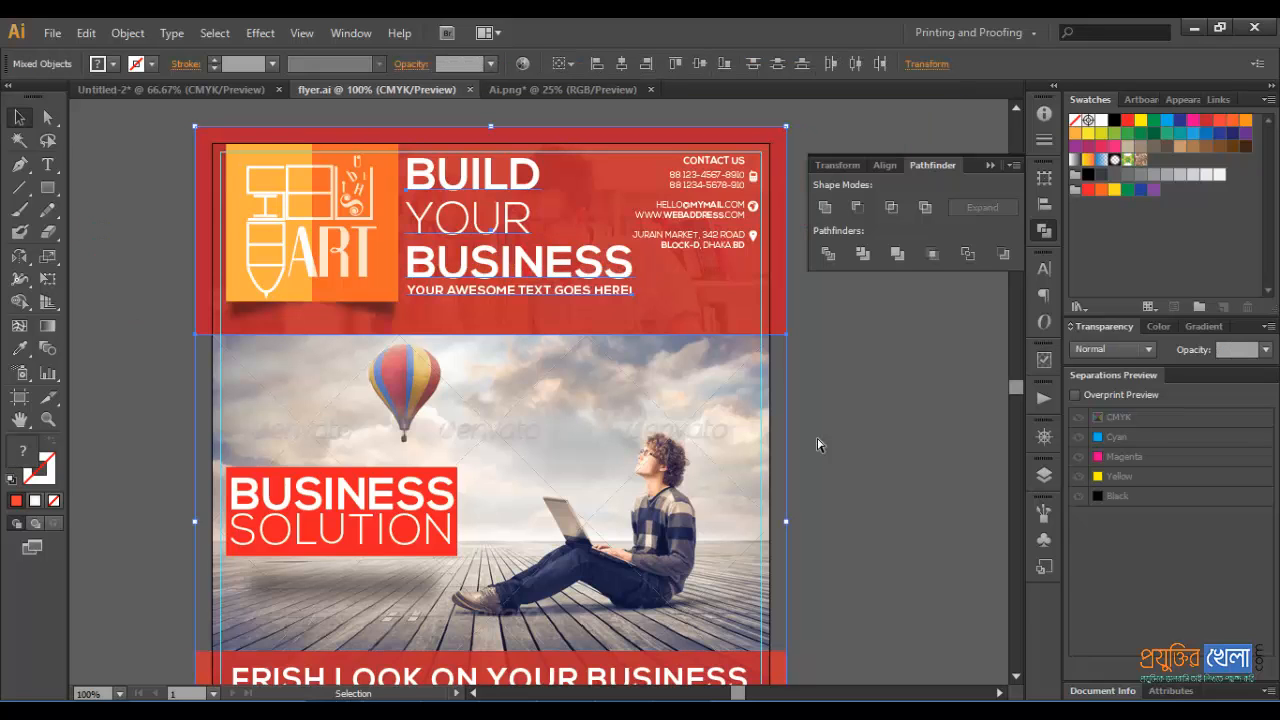
key("ctrl")
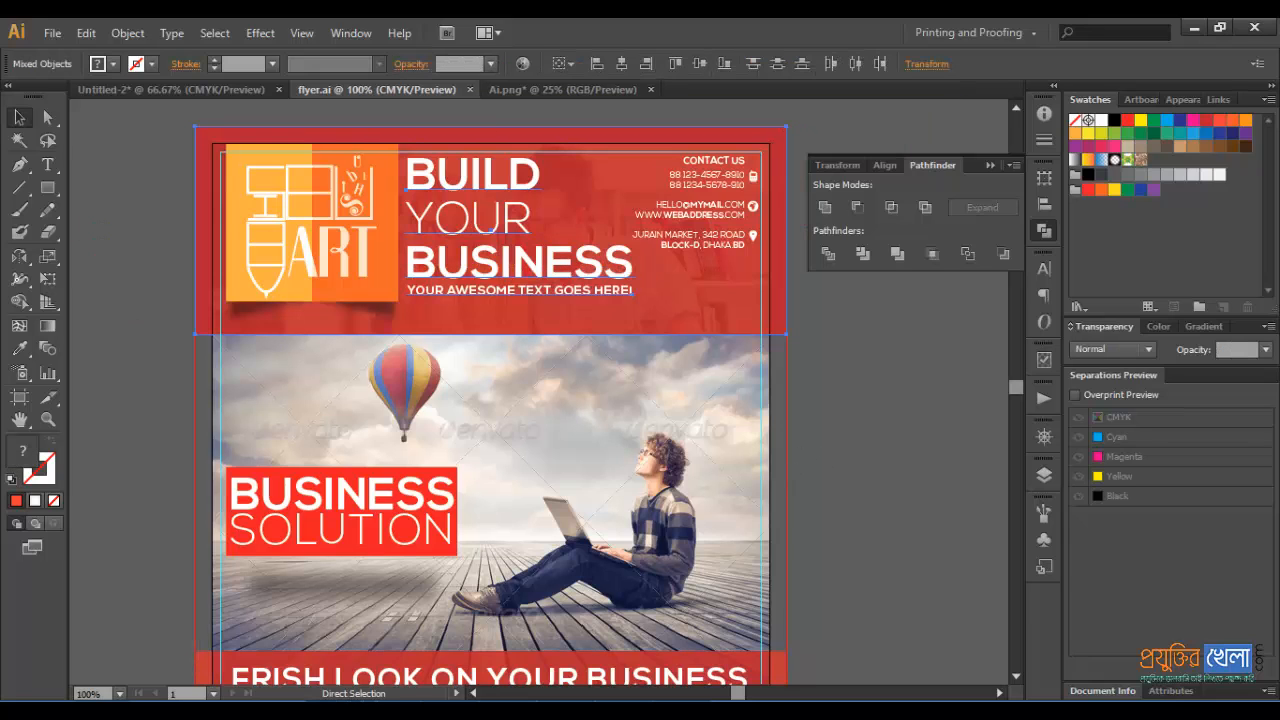
- Switch to Photoshop and open Free-Poster-or-Frame-Mock-Up-from-freegraphicdesign.net.psd from the Poster Mockup folder inside Mockups
key("alt+Tab")
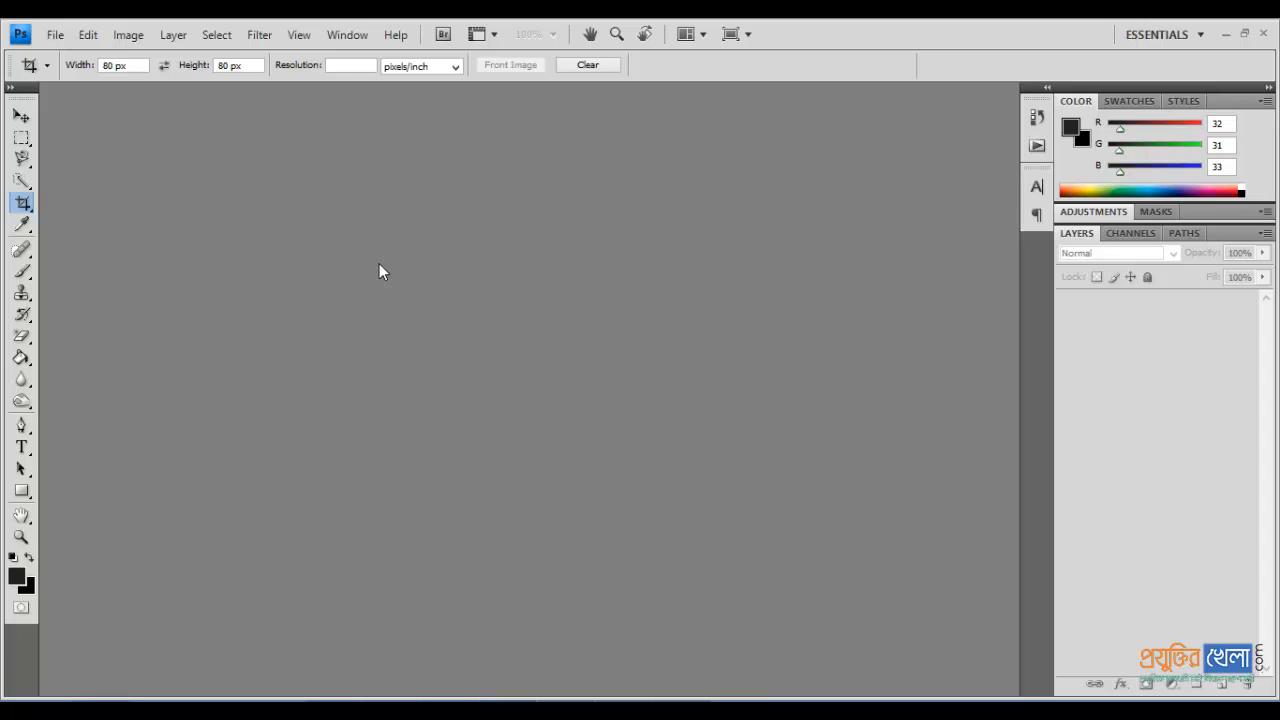
double_click(379, 270)
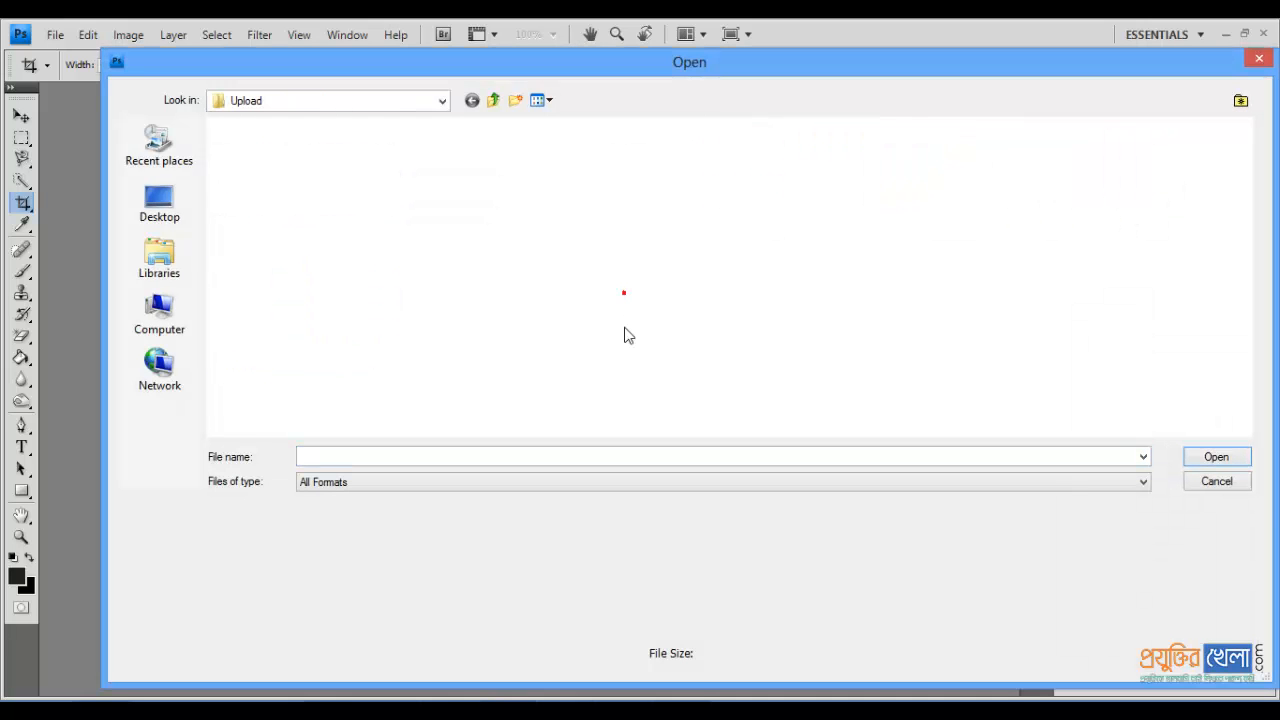
key("BackSpace")
key("BackSpace")
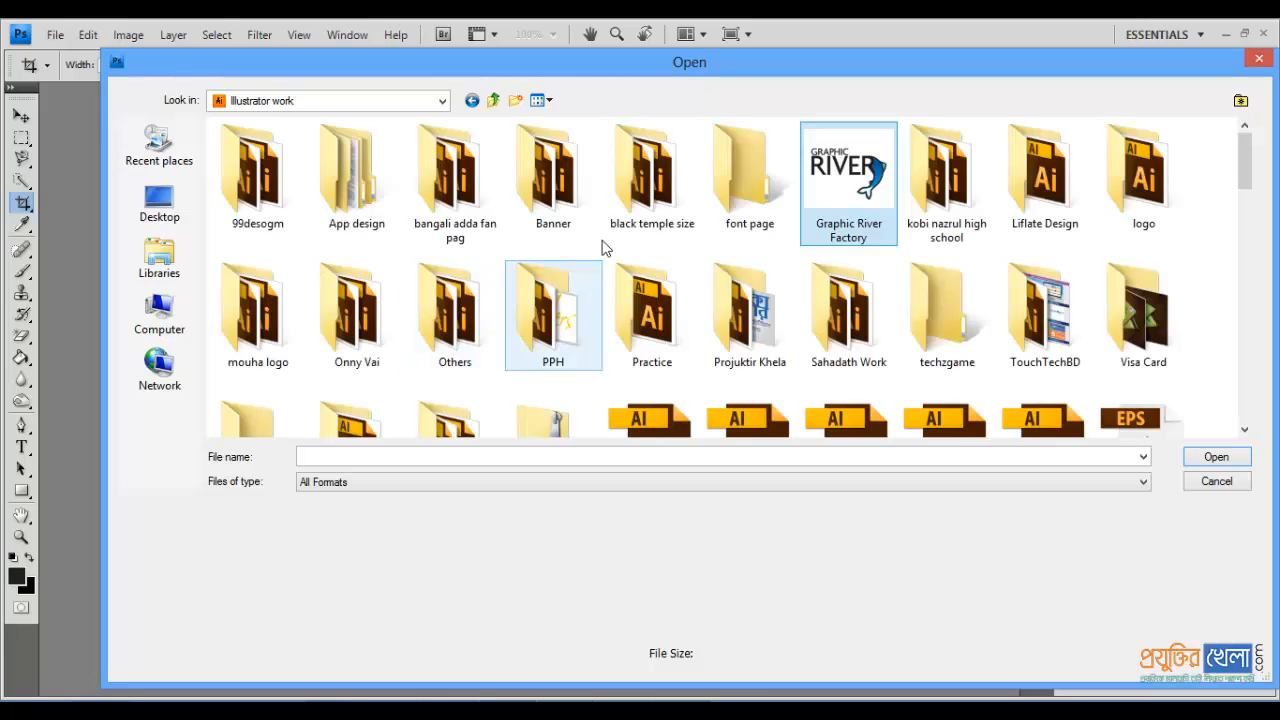
key("BackSpace")
double_click(659, 166)
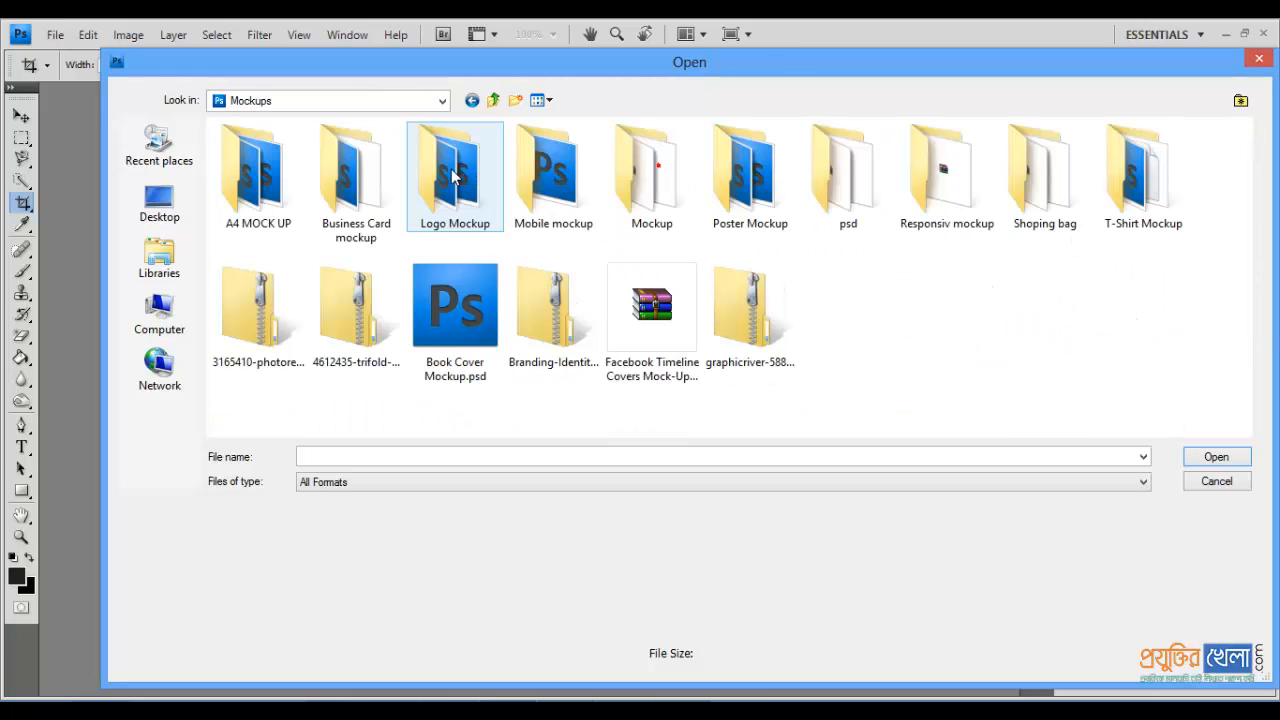
double_click(728, 190)
left_click(329, 167)
left_click(347, 203)
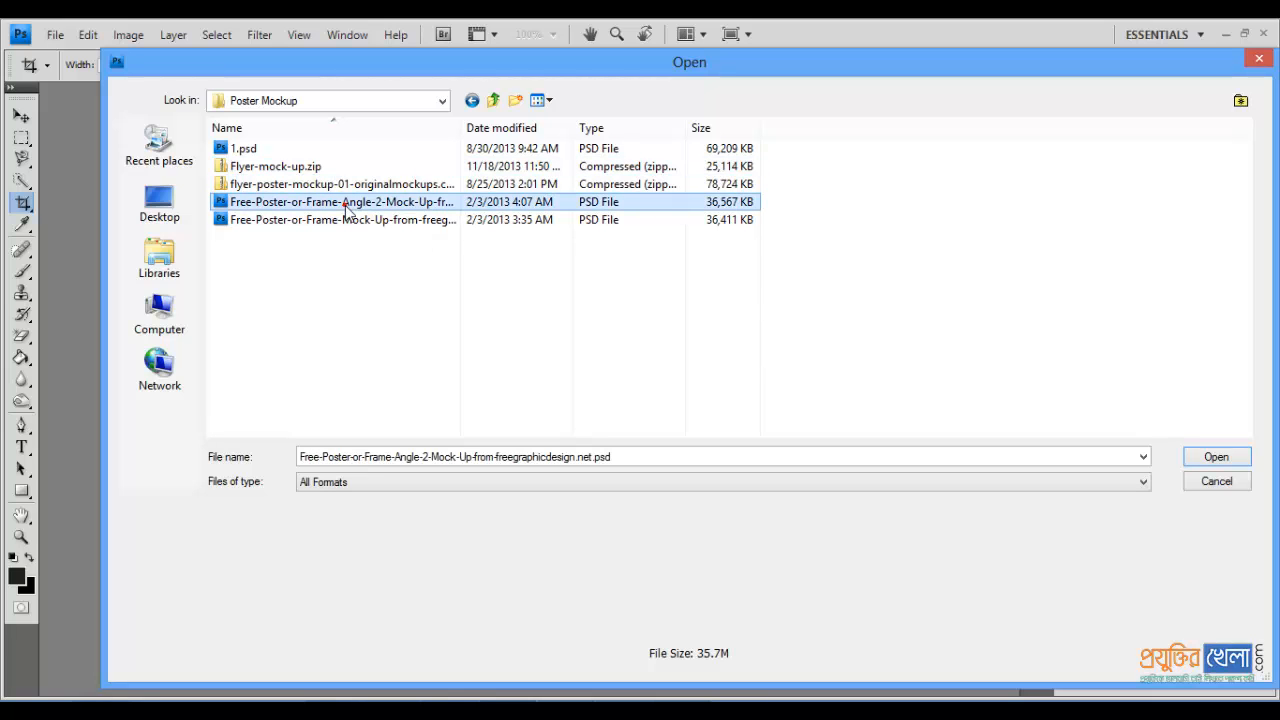
left_click(346, 221)
double_click(346, 221)
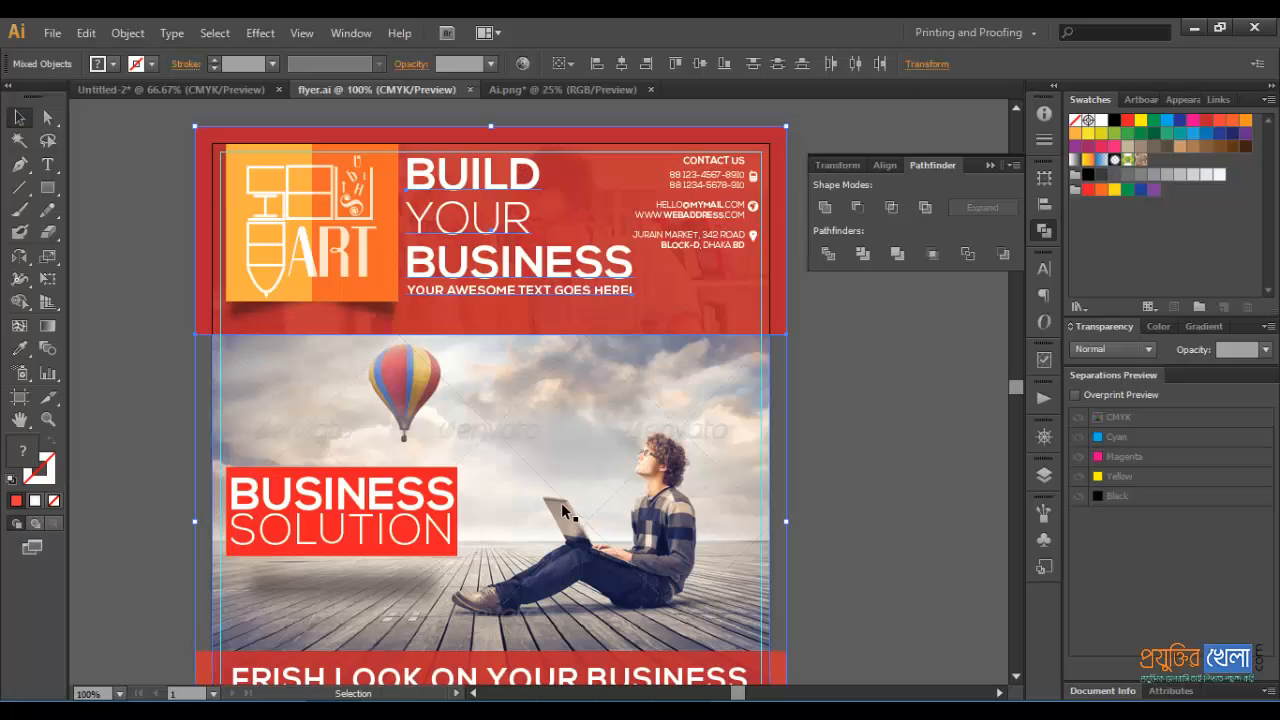
- In Illustrator, copy all of the flyer.ai artwork and clear the selection
key("a")
key("v")
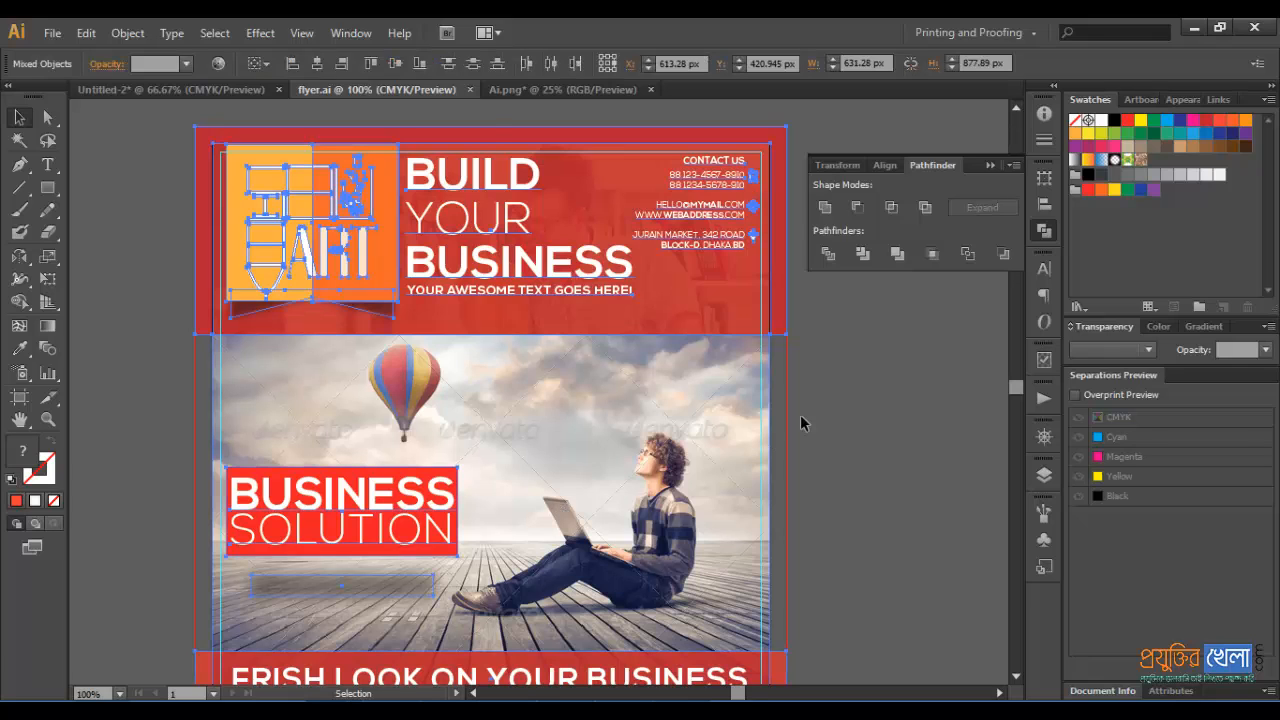
left_click(840, 395)
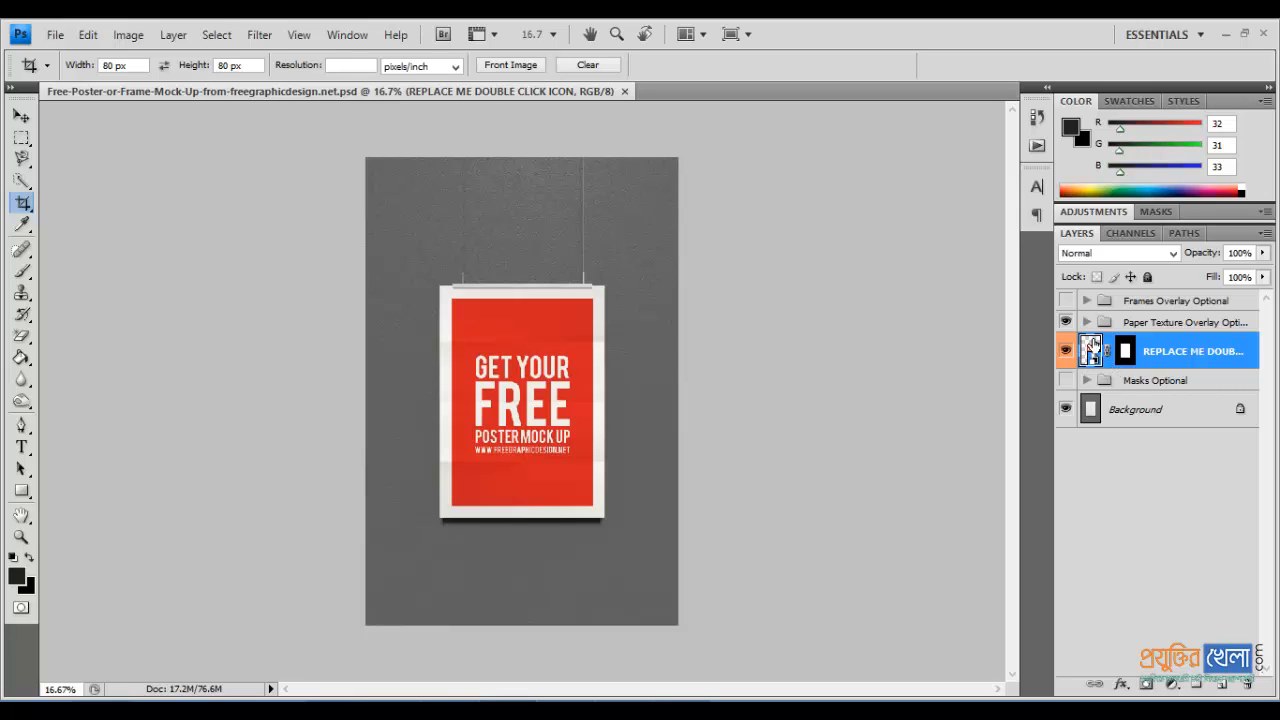
- In Photoshop, open the smart object contents of the mockup's REPLACE ME DOUBLE CLICK ICON layer
double_click(1093, 348)
left_click(508, 706)
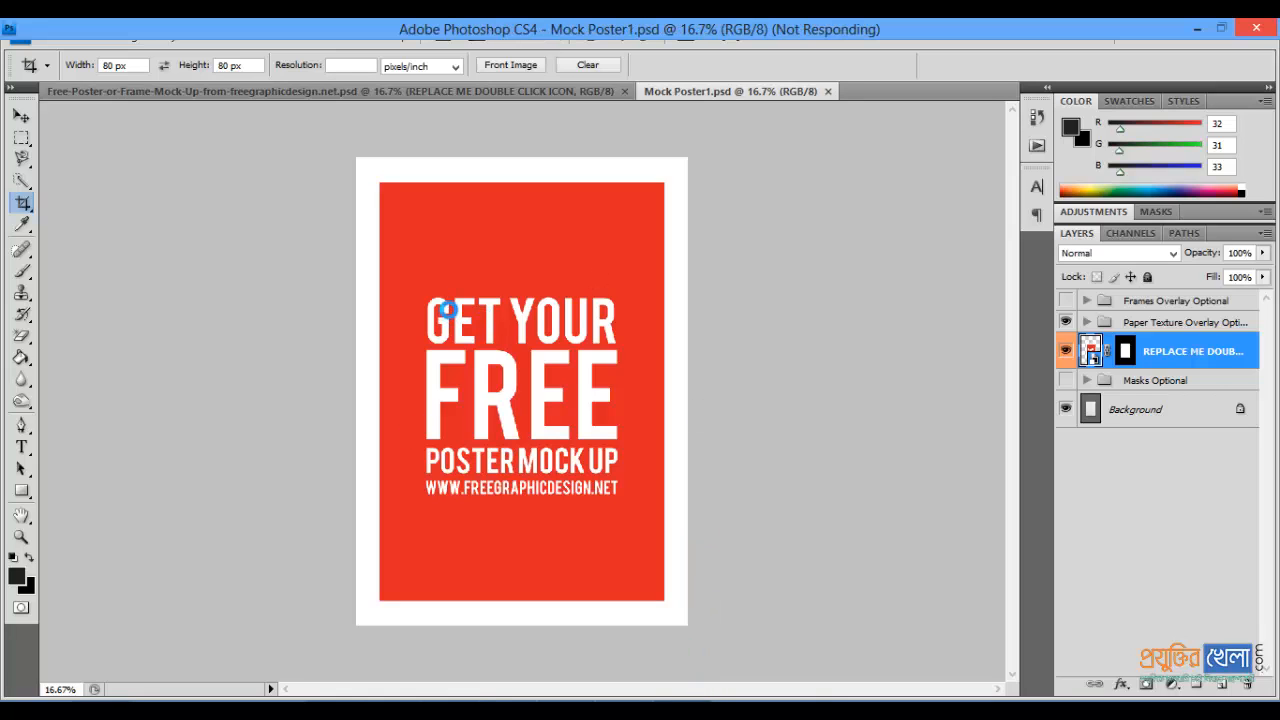
left_click(700, 711)
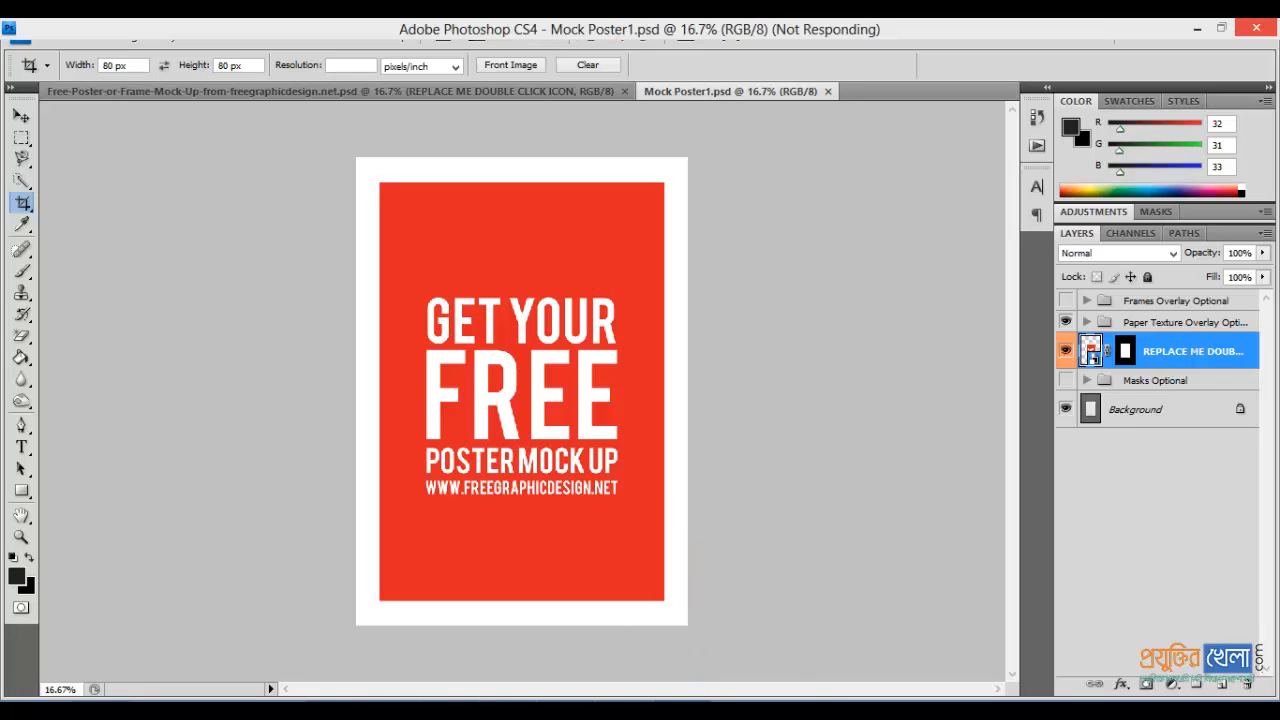
left_click(1195, 629)
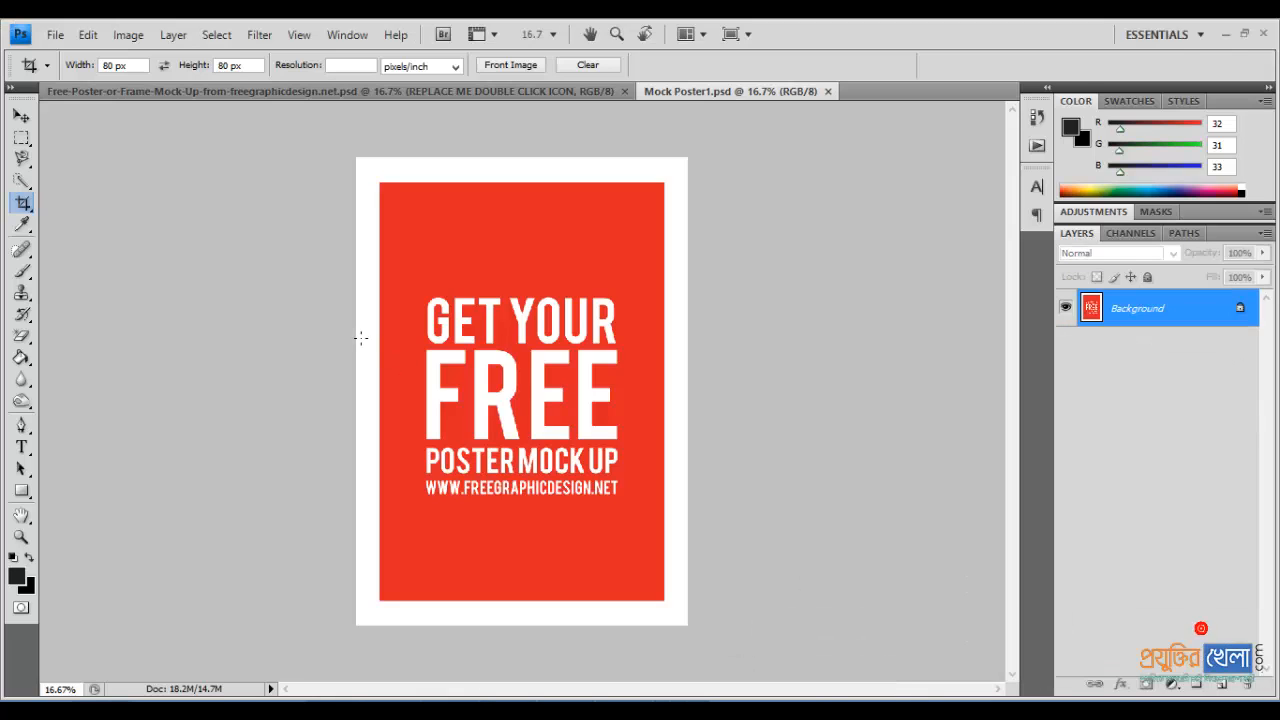
- Paste the flyer artwork into Mock Poster1.psd and scale it proportionally to 86% so it covers the whole canvas
key("ctrl+v")
key("Return")
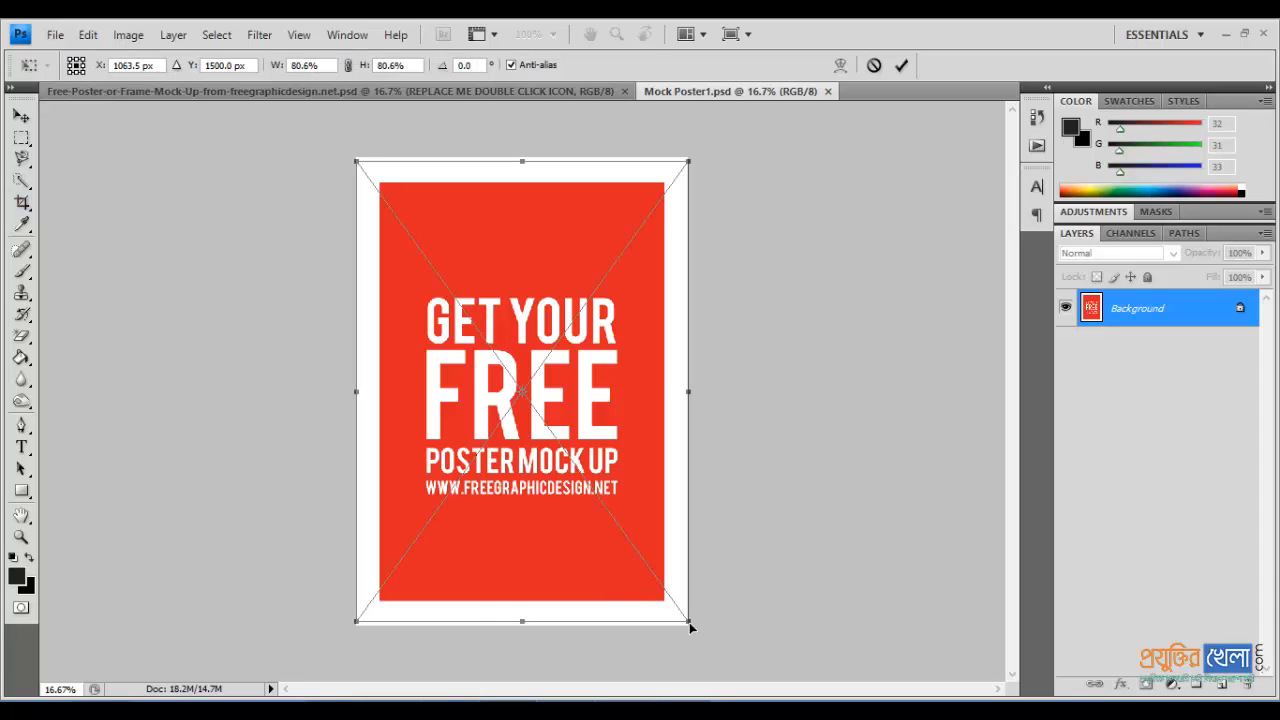
left_click_drag(690, 623, 703, 642)
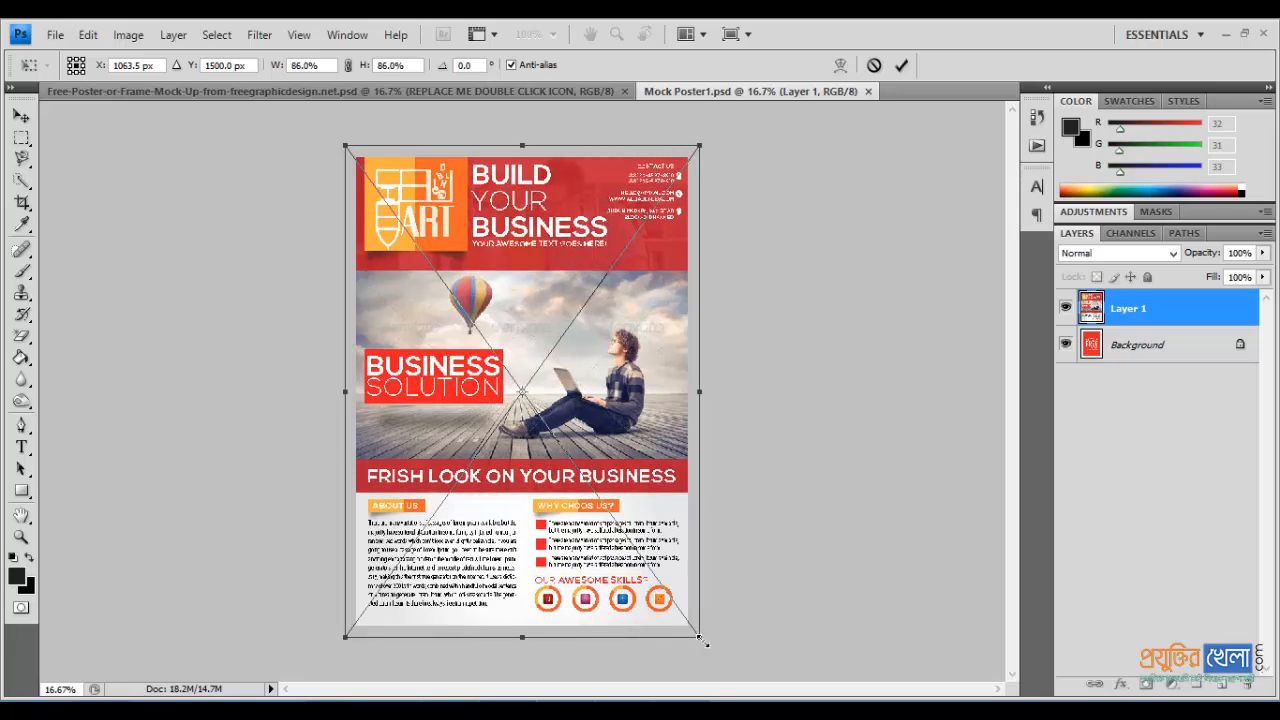
key("c")
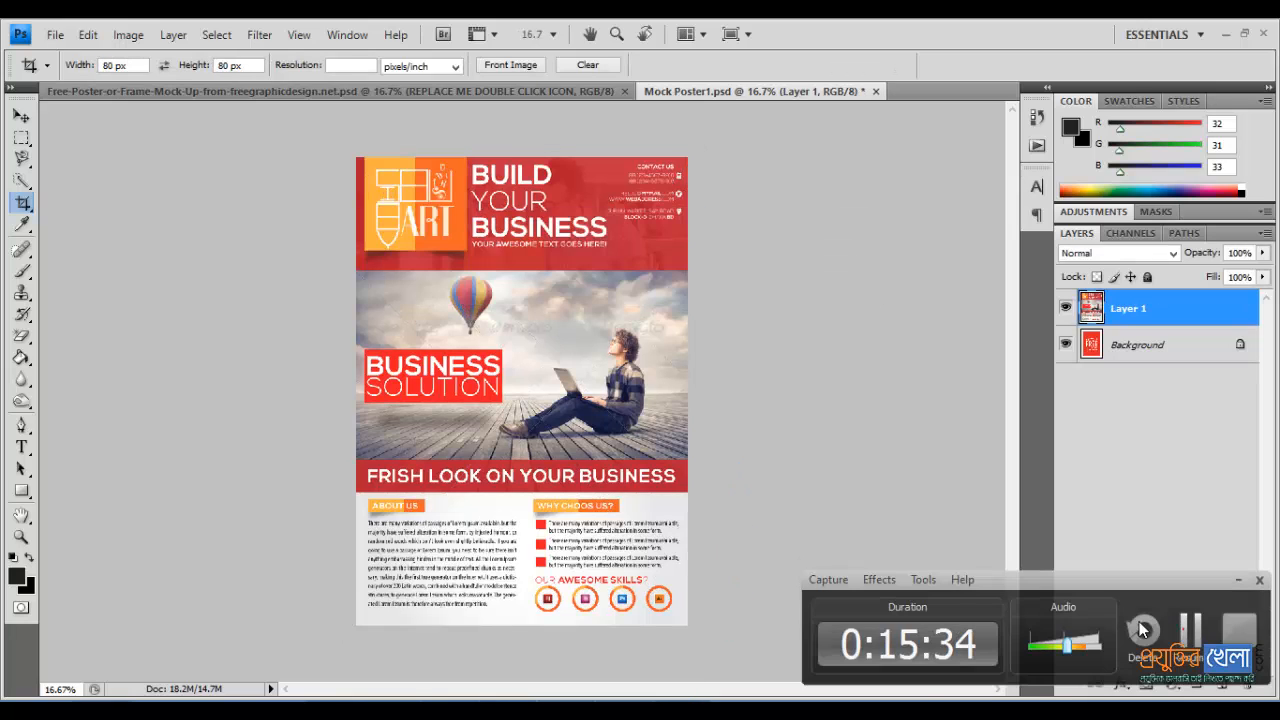
- Close Mock Poster1.psd, saving its changes with Maximize compatibility on to update the poster mockup
left_click(876, 91)
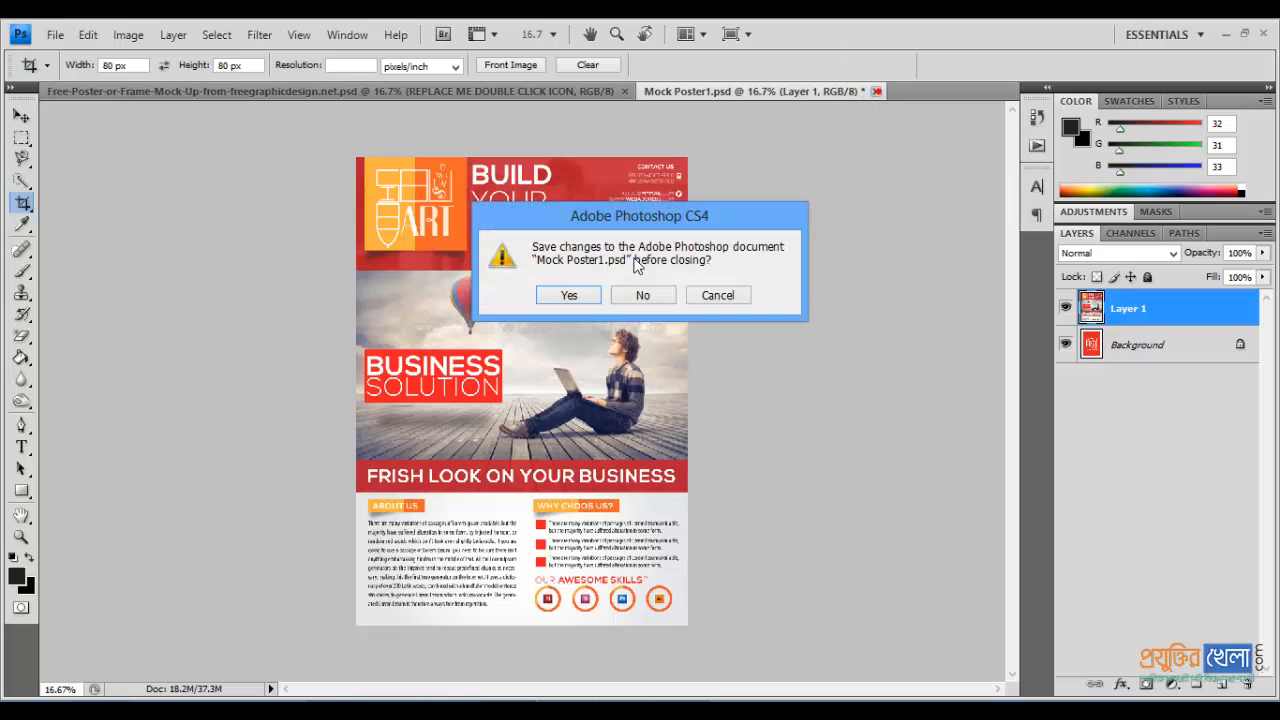
left_click(569, 295)
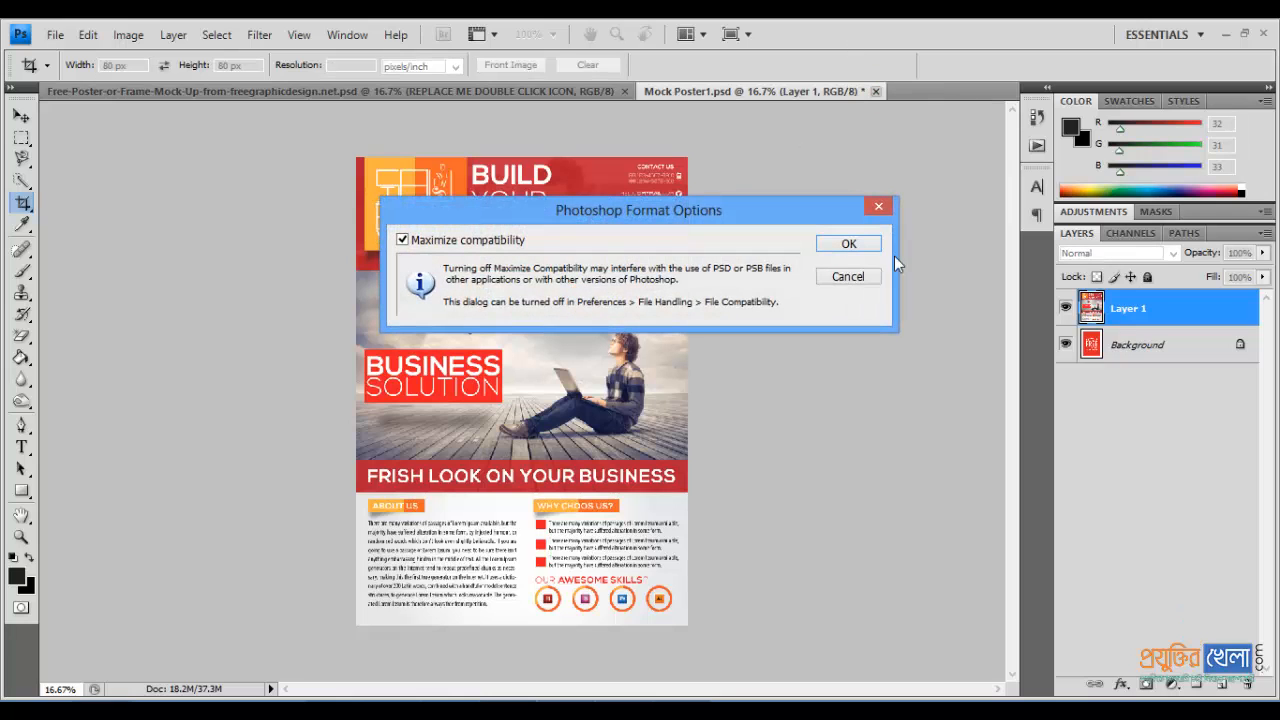
left_click(850, 244)
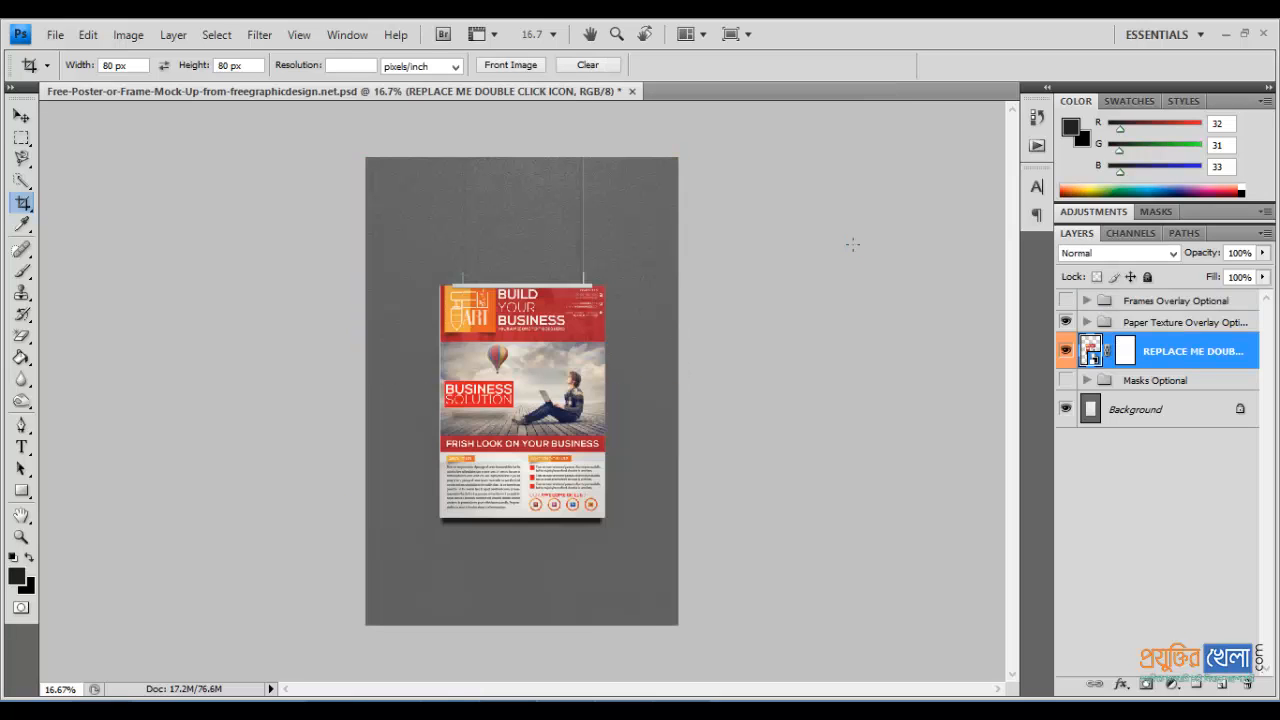
key("ctrl+plus")
key("ctrl+plus")
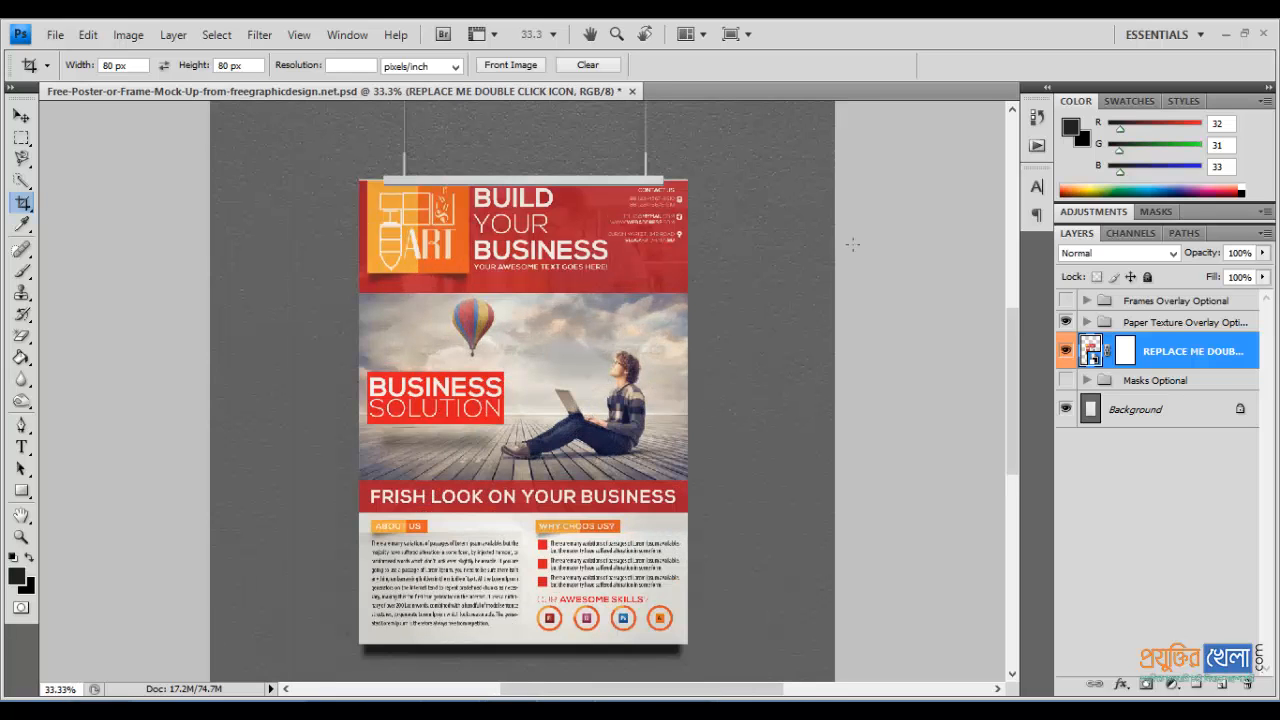
scroll(382, 338, "down", 1)
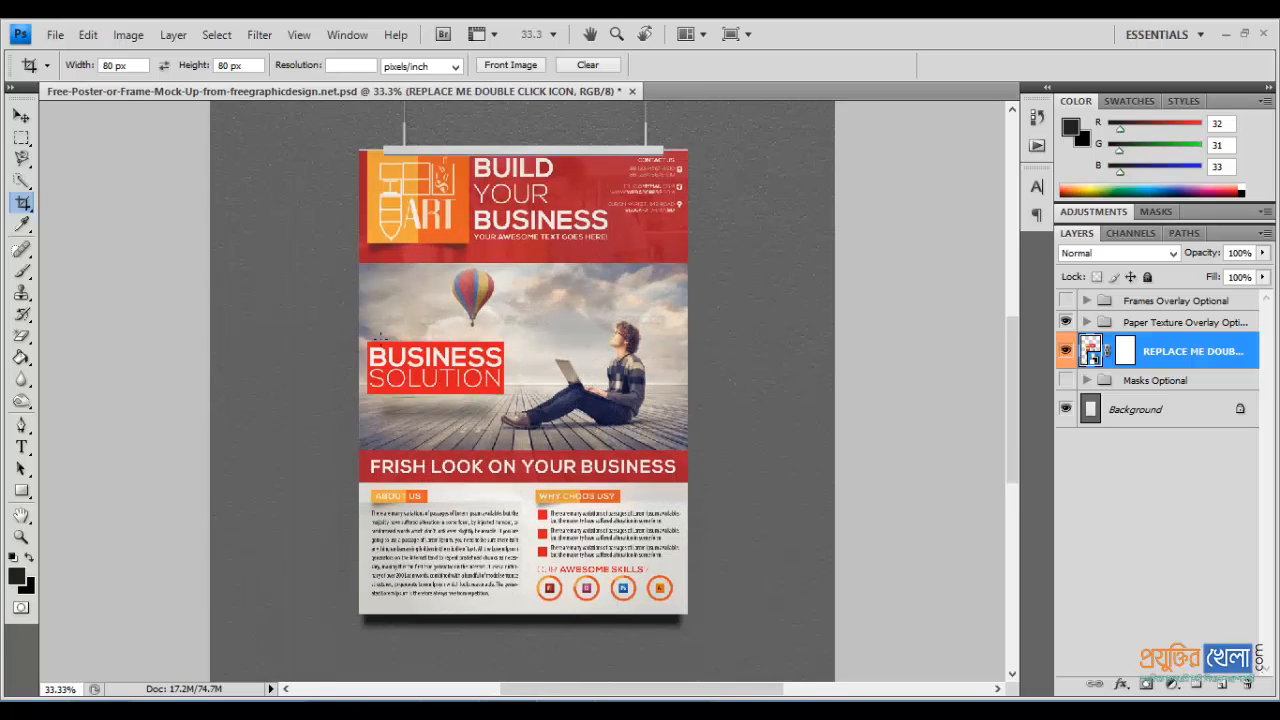
key("ctrl+plus")
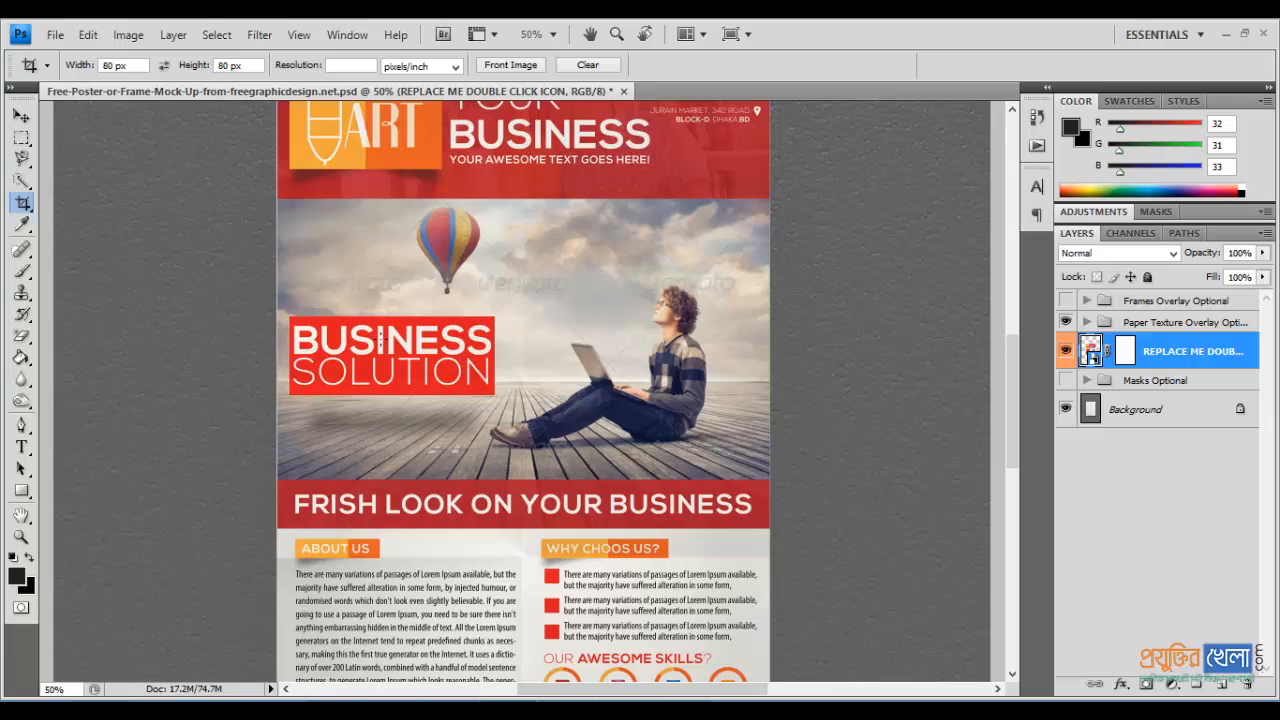